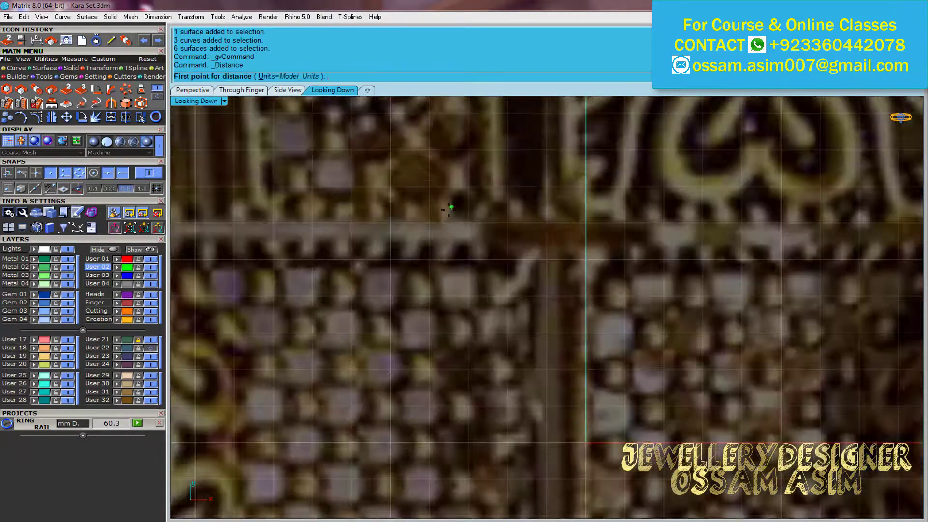
# Measure the pattern spacing on the reference photo with Distance
pyautogui.click(445, 151)
pyautogui.click(443, 283)
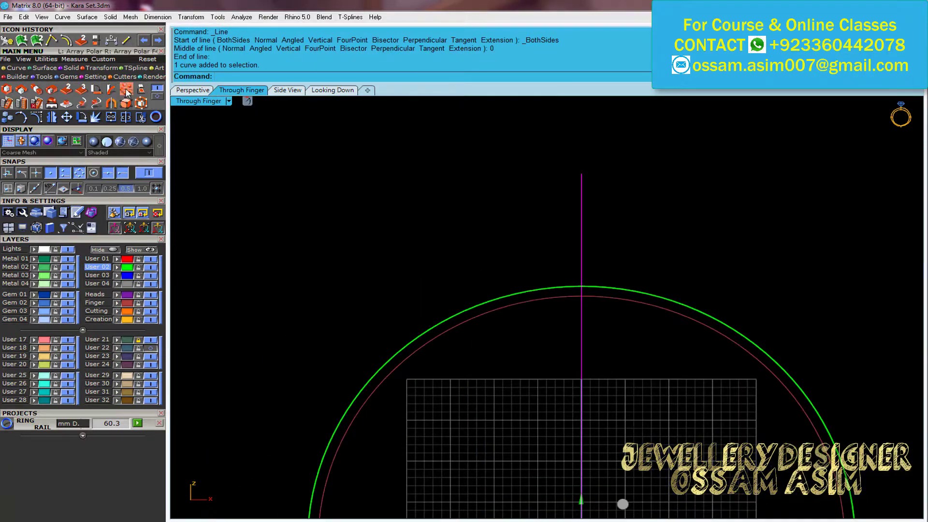
# Polar-array the guide line, copy the arrayed lines, undo the array and paste them back
pyautogui.click(127, 92)
pyautogui.write('0')
pyautogui.press('Return')
pyautogui.press('Return')
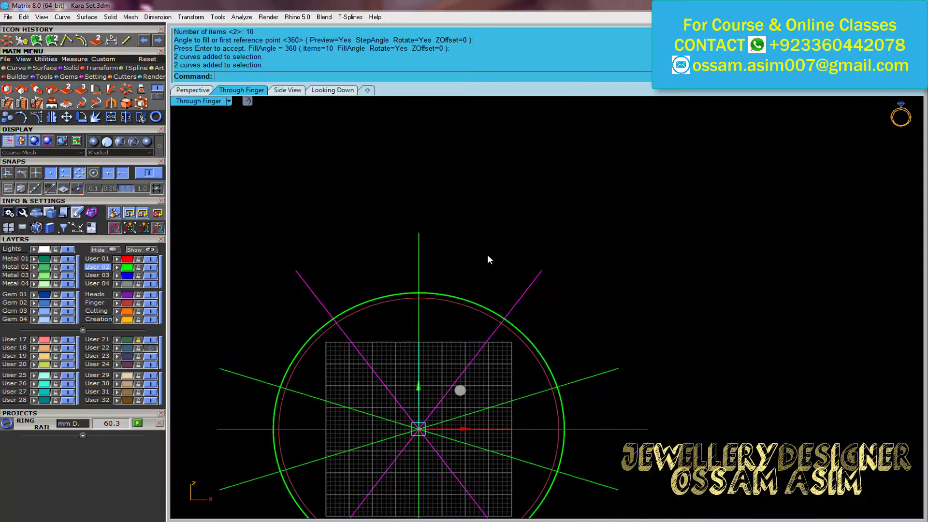
pyautogui.hotkey('ctrl', 'c')
pyautogui.hotkey('ctrl', 'z')
pyautogui.hotkey('ctrl', 'v')
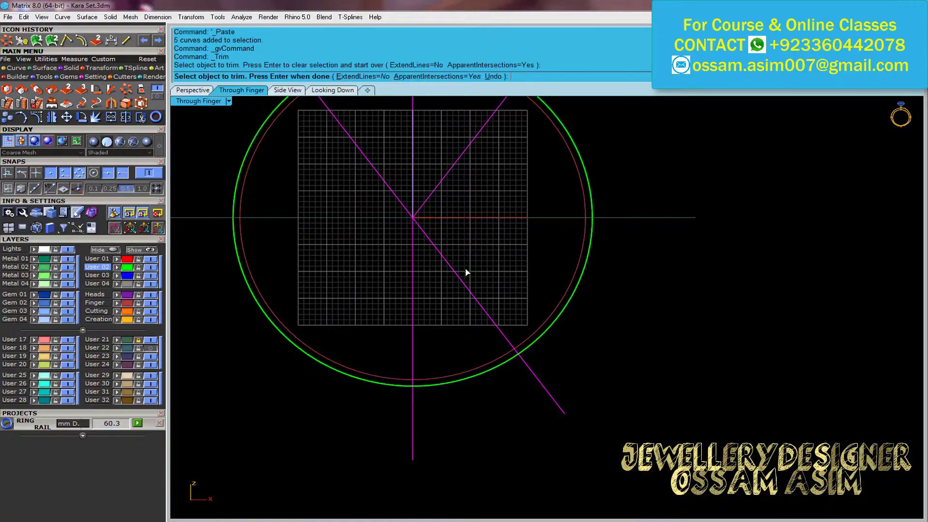
# Trim the lower parts of two guide lines and delete the leftover line pieces
pyautogui.click(467, 272)
pyautogui.click(413, 426)
pyautogui.press('Return')
pyautogui.press('Delete')
pyautogui.click(193, 90)
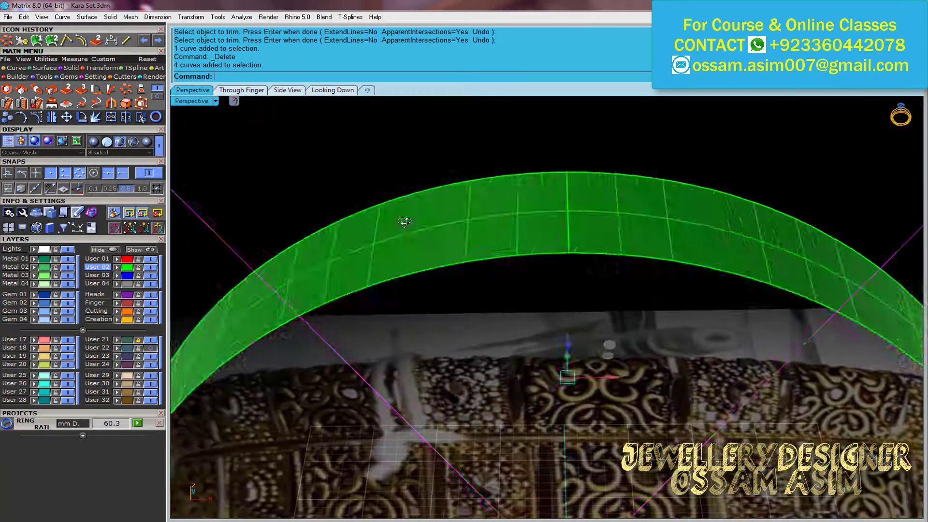
pyautogui.click(241, 90)
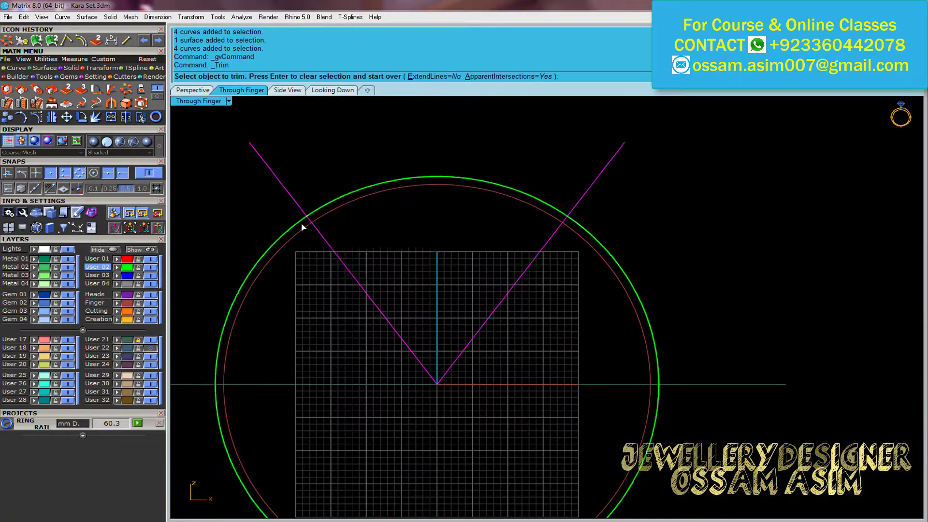
# Trim the band surface with the V-shaped lines and rotate the guide curve
pyautogui.press('Return')
pyautogui.click(193, 90)
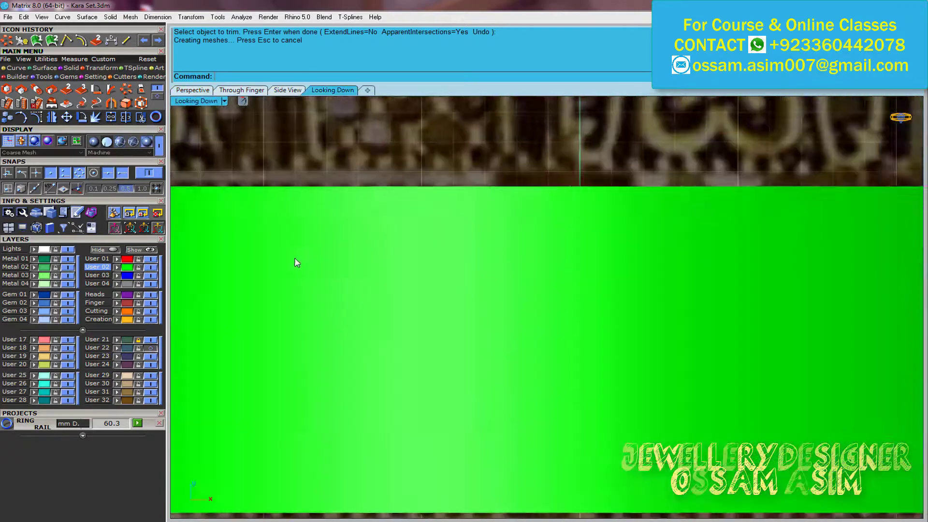
pyautogui.click(456, 304)
pyautogui.hotkey('ctrl', 'z')
pyautogui.click(244, 90)
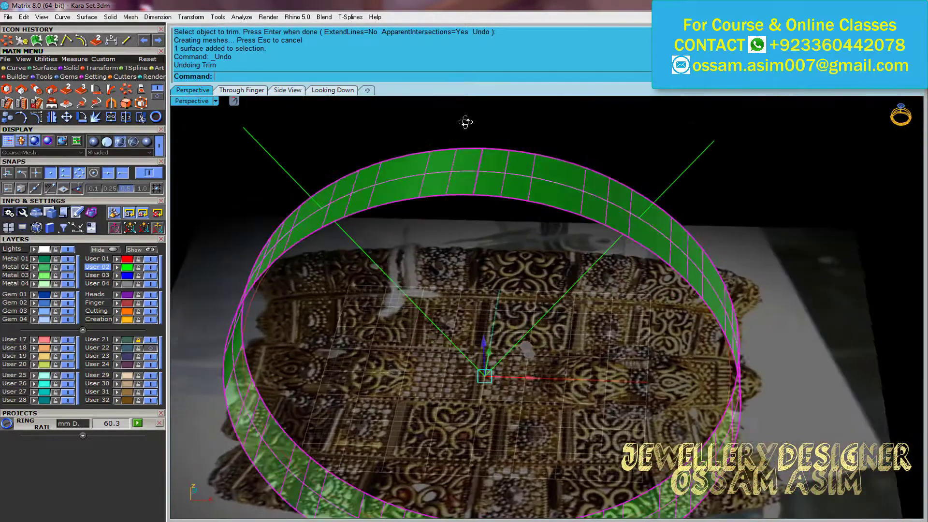
pyautogui.press('Return')
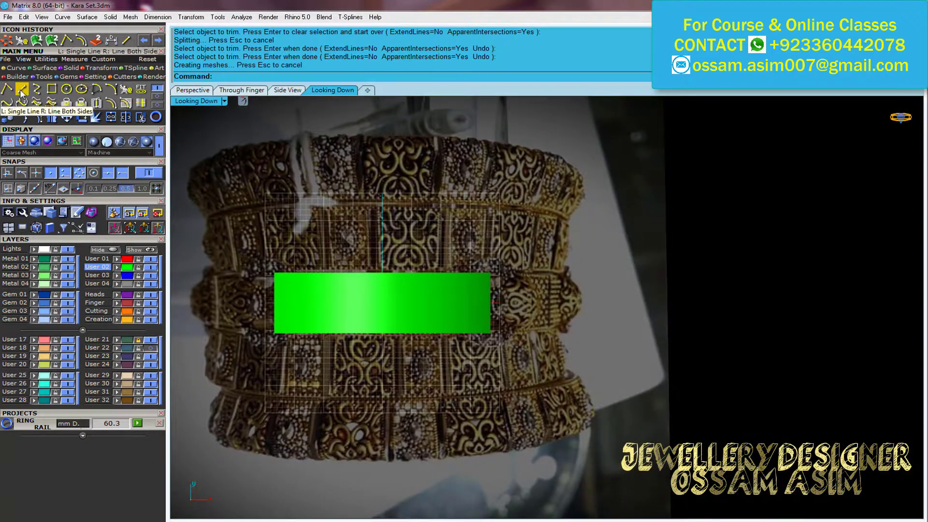
# Trace the side profile with an arc and line, then mirror it across the centre
pyautogui.click(111, 89)
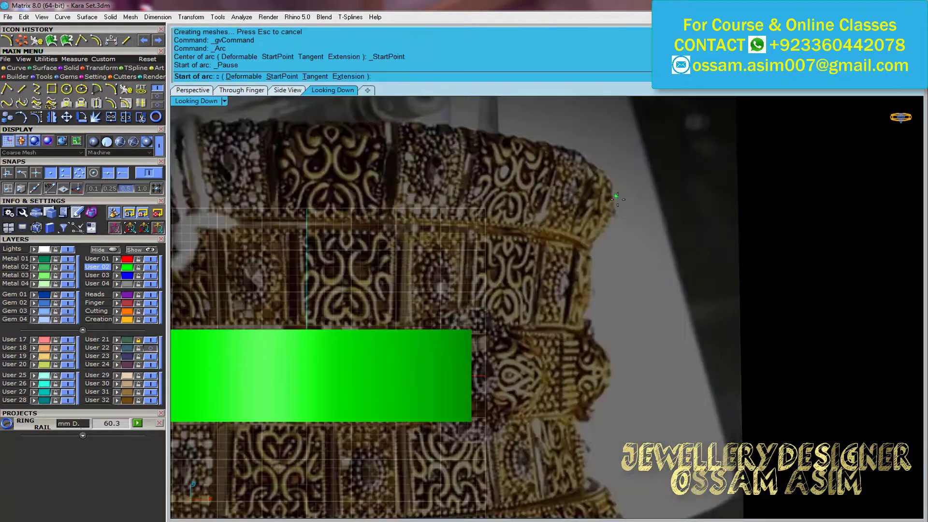
pyautogui.scroll(3, 605, 344)
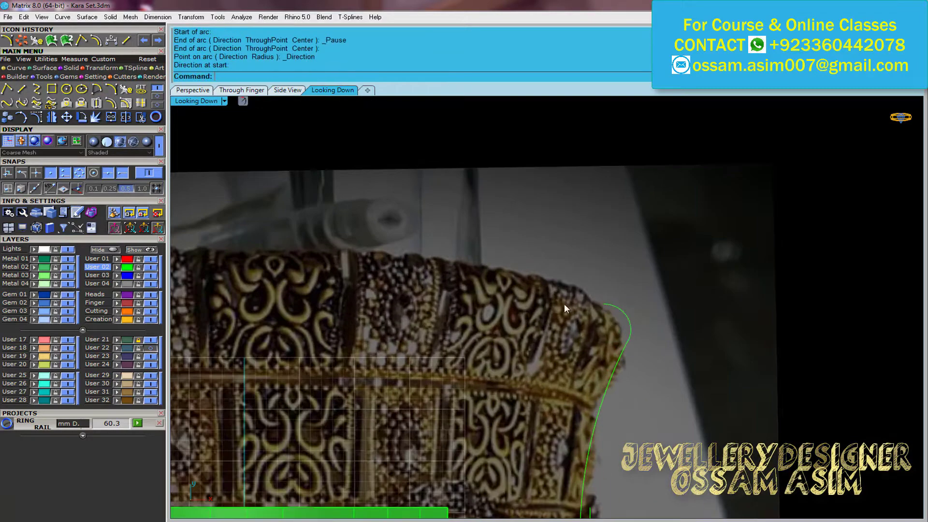
pyautogui.click(529, 302)
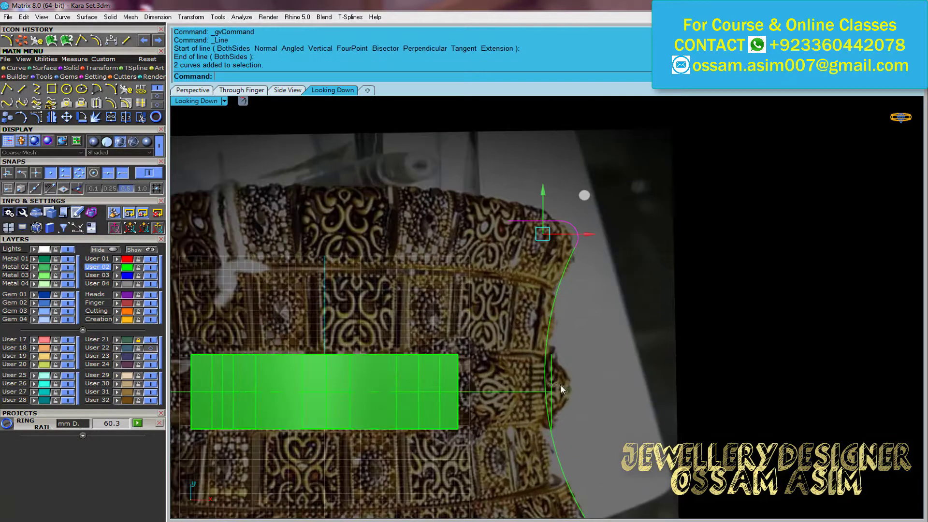
pyautogui.click(606, 363)
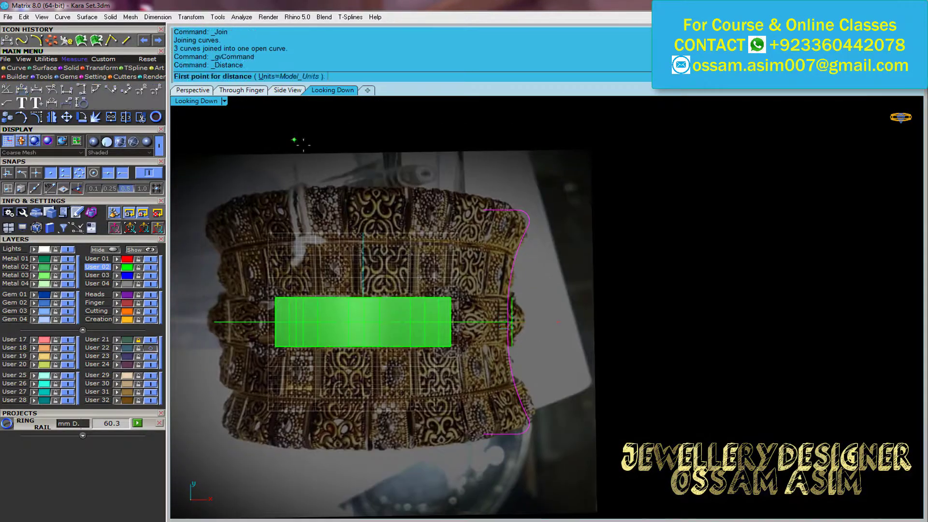
# Measure the bangle height, about 59.4 mm
pyautogui.click(421, 211)
pyautogui.click(356, 300)
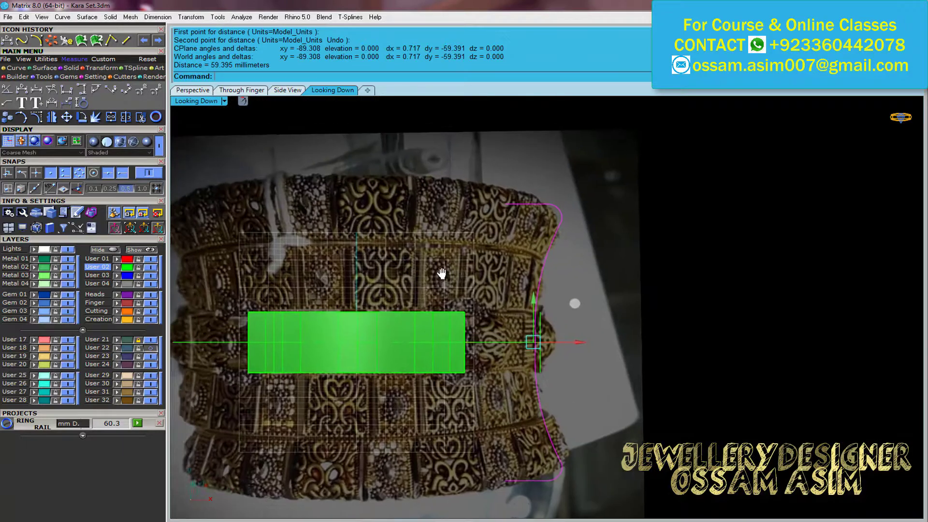
pyautogui.moveTo(442, 274); pyautogui.dragTo(361, 312, button='right')
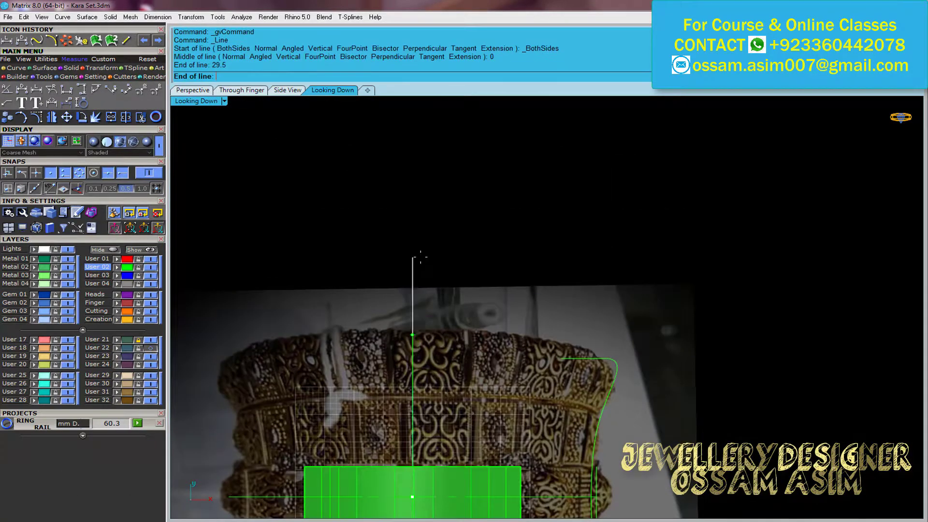
# Finish the vertical guide, rotate-copy the profile 270°, and select it in Side View
pyautogui.doubleClick(193, 101)
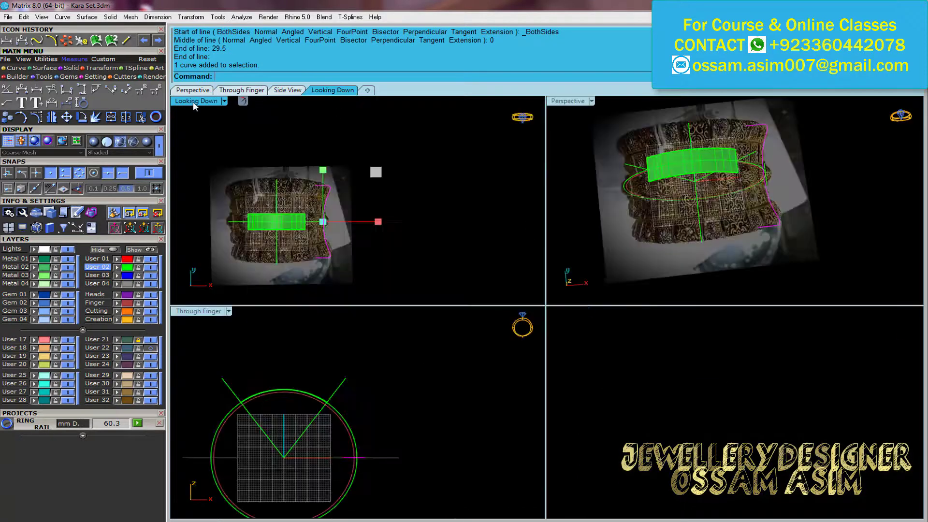
pyautogui.scroll(2, 301, 433)
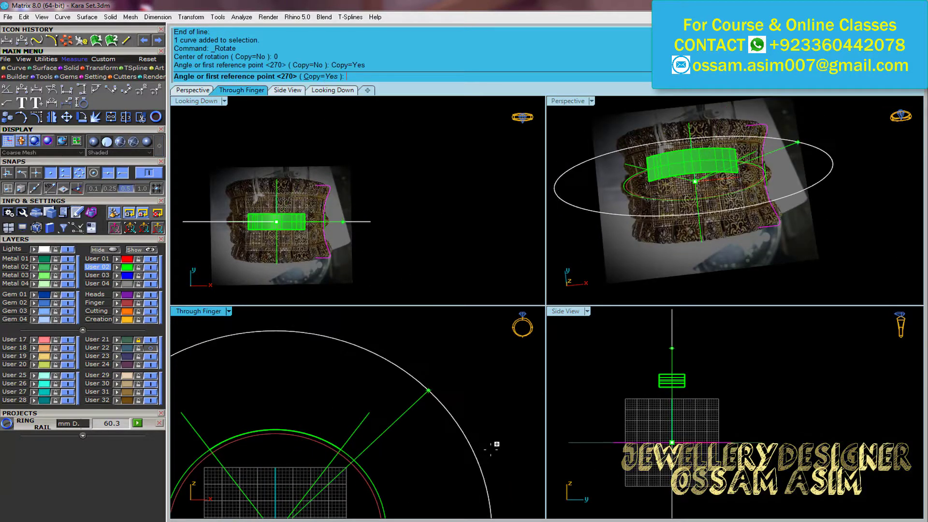
pyautogui.press('Return')
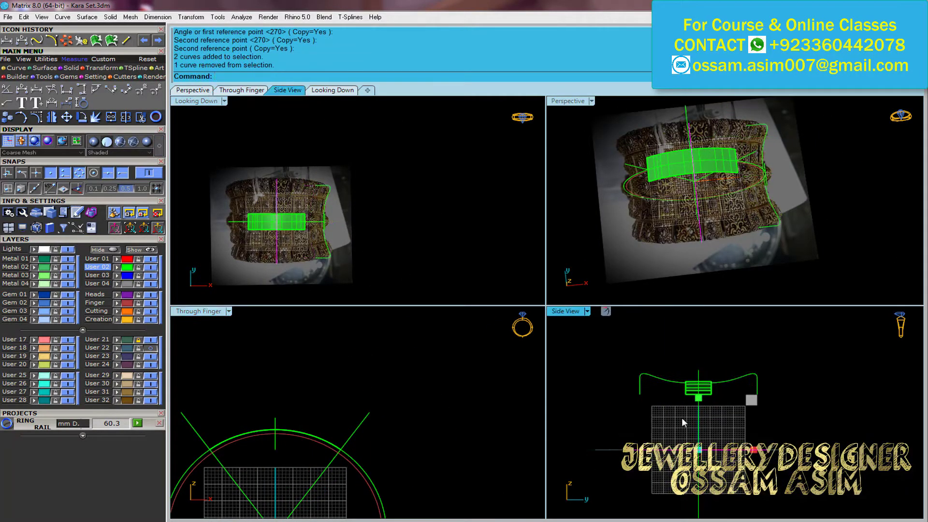
pyautogui.click(697, 360)
pyautogui.hotkey('ctrl', 'm')
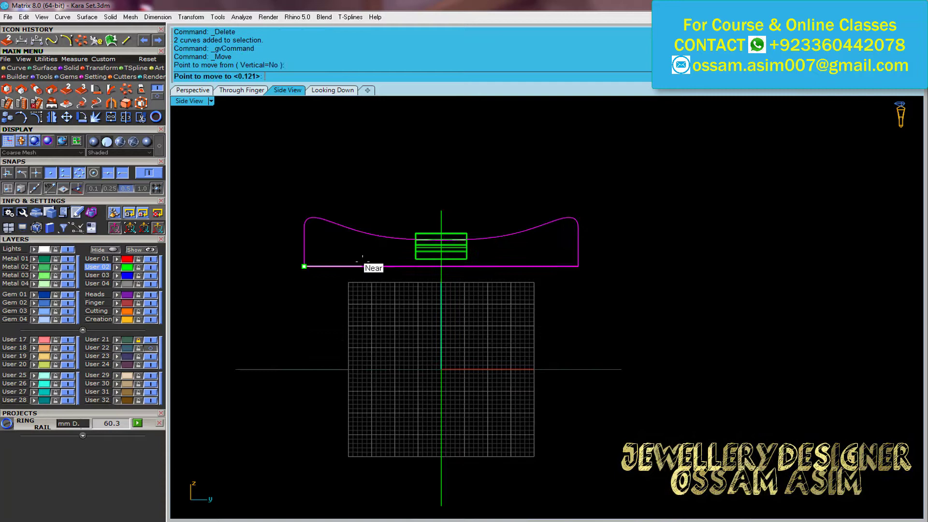
pyautogui.hotkey('ctrl', 'Tab')
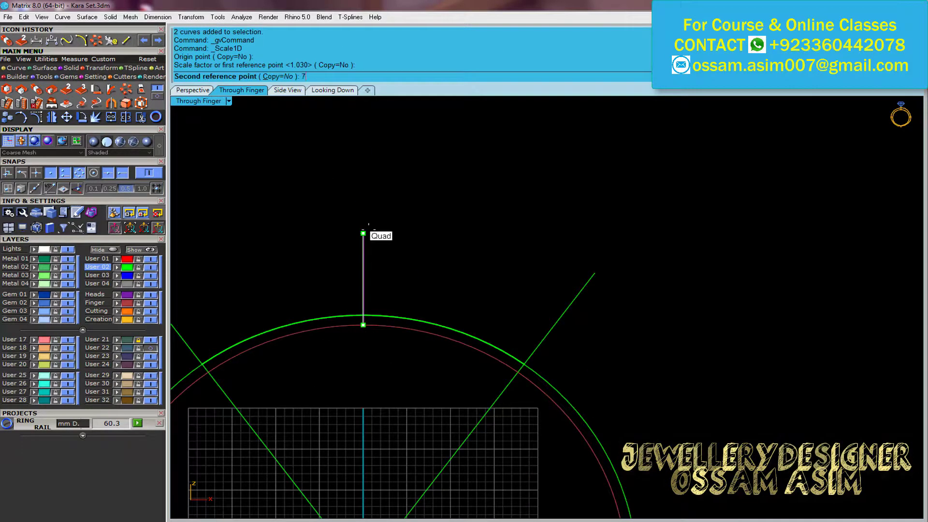
# Stretch the vertical guide to 7 mm and show the wave curve's control points in Side View
pyautogui.press('Return')
pyautogui.hotkey('ctrl', 'Tab')
pyautogui.click(331, 90)
pyautogui.click(287, 90)
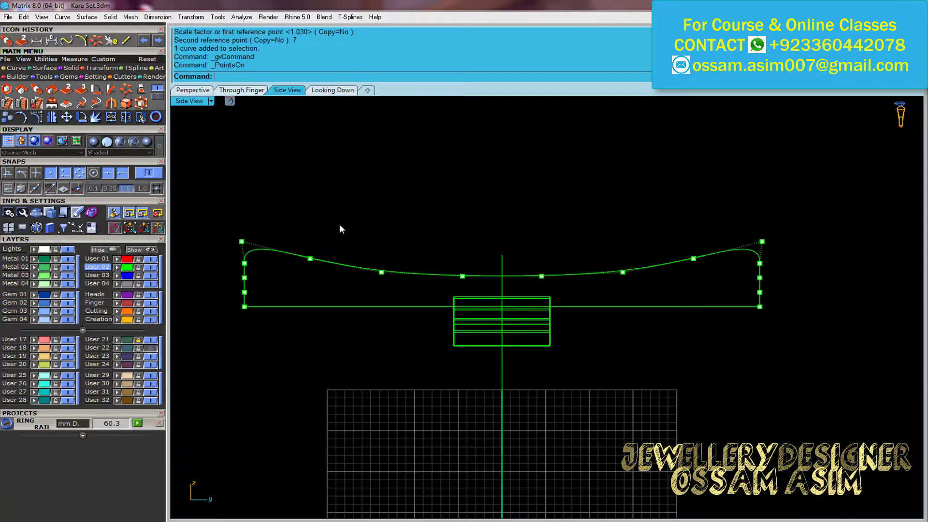
pyautogui.click(503, 251)
pyautogui.press('Escape')
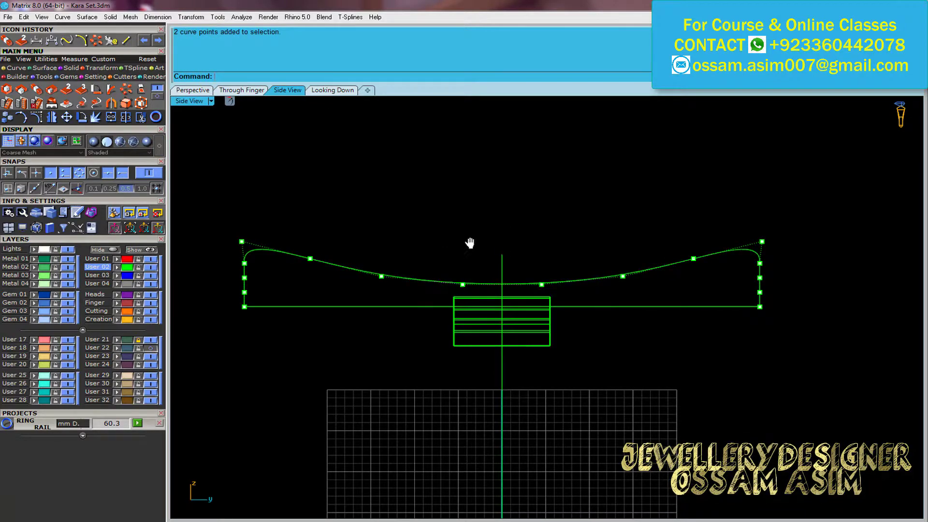
# Select both curled-end control points of the wave curve, then turn the points off
pyautogui.scroll(-2, 471, 242)
pyautogui.scroll(2, 537, 236)
pyautogui.scroll(1, 435, 251)
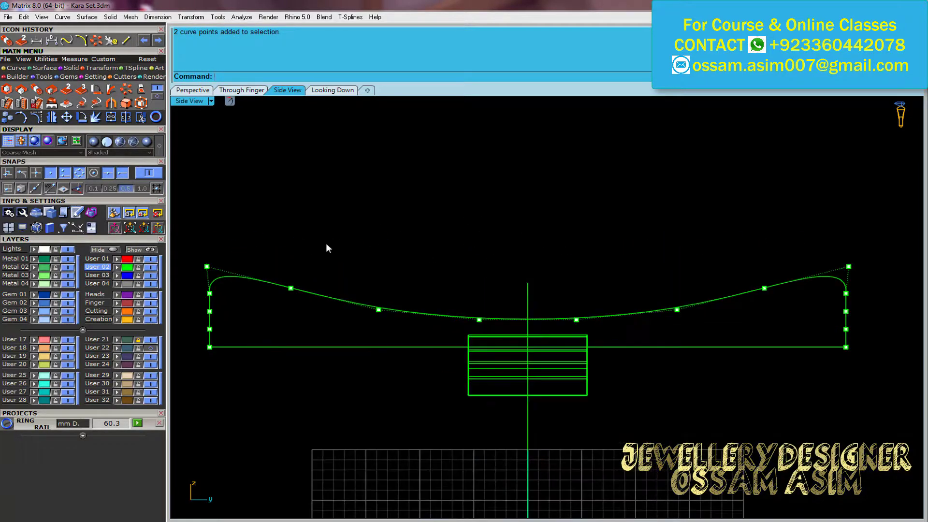
pyautogui.scroll(2, 326, 243)
pyautogui.click(249, 265)
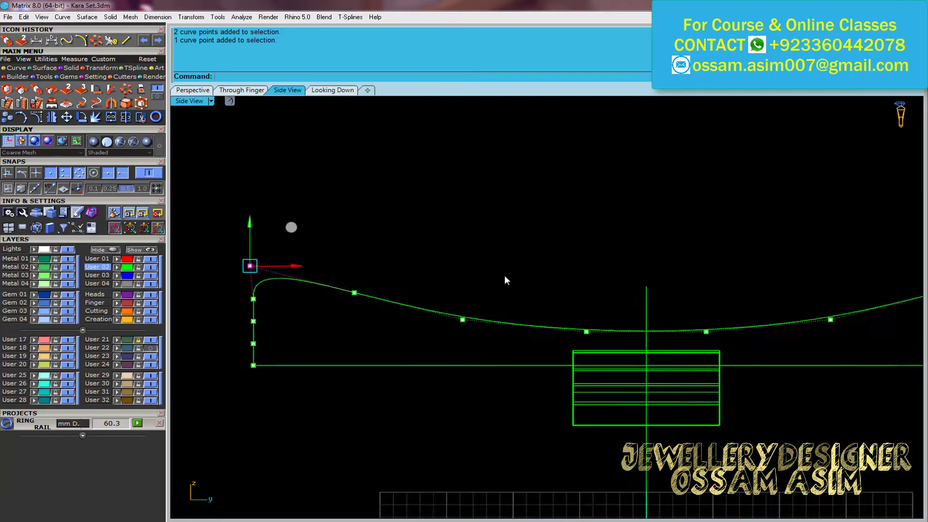
pyautogui.scroll(2, 504, 275)
pyautogui.click(842, 291)
pyautogui.scroll(-2, 483, 271)
pyautogui.scroll(-1, 509, 286)
pyautogui.press('Escape')
pyautogui.moveTo(179, 315); pyautogui.dragTo(387, 315, button='right')
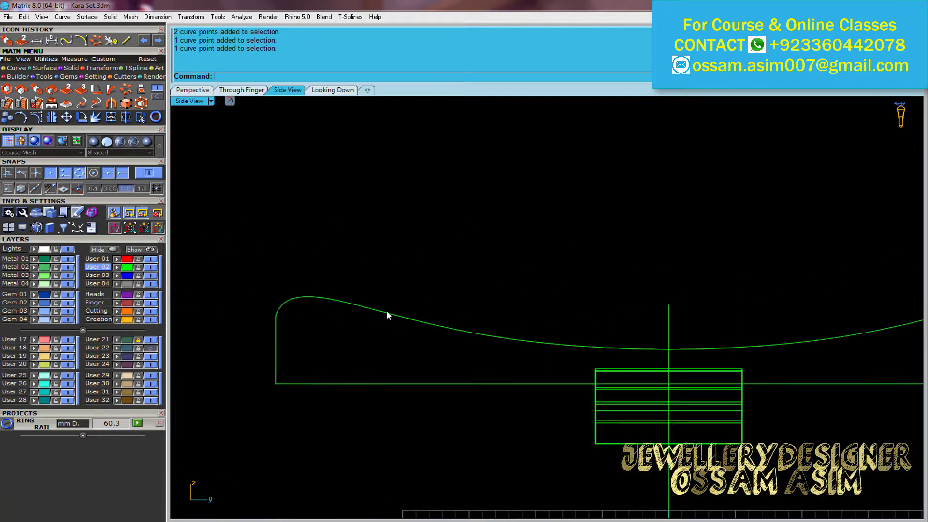
pyautogui.rightClick(131, 119)
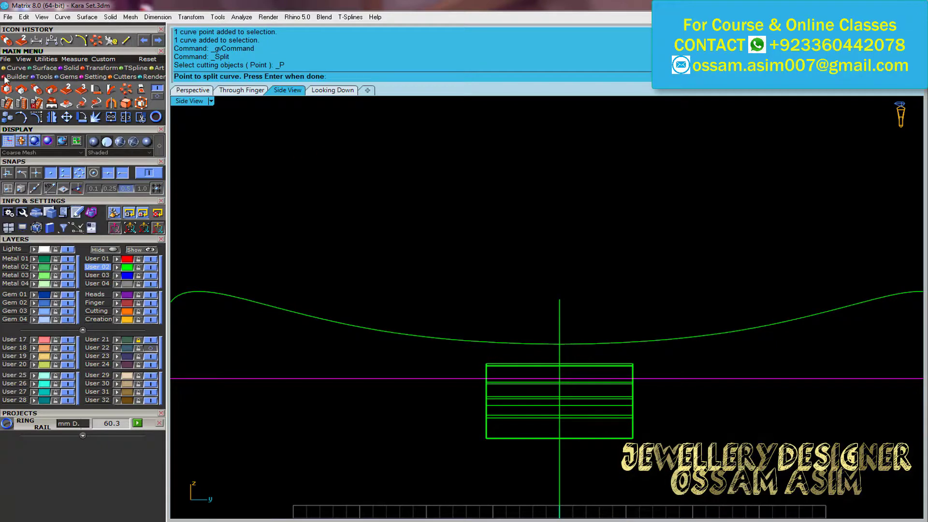
# Divide the flat base line into 5 segments, replacing a first 4-segment try
pyautogui.click(83, 108)
pyautogui.write('4')
pyautogui.press('Return')
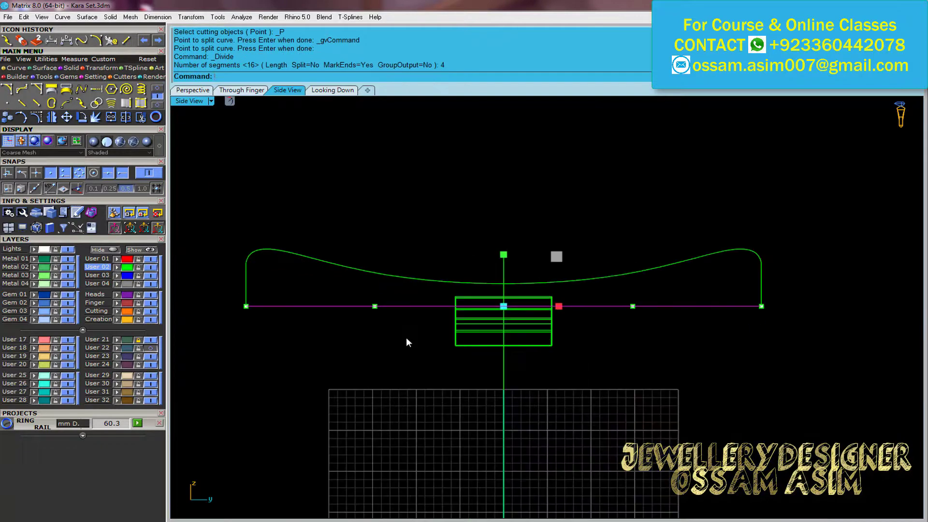
pyautogui.hotkey('ctrl', 'z')
pyautogui.rightClick(340, 304)
pyautogui.write('5')
pyautogui.press('Return')
pyautogui.scroll(2, 290, 247)
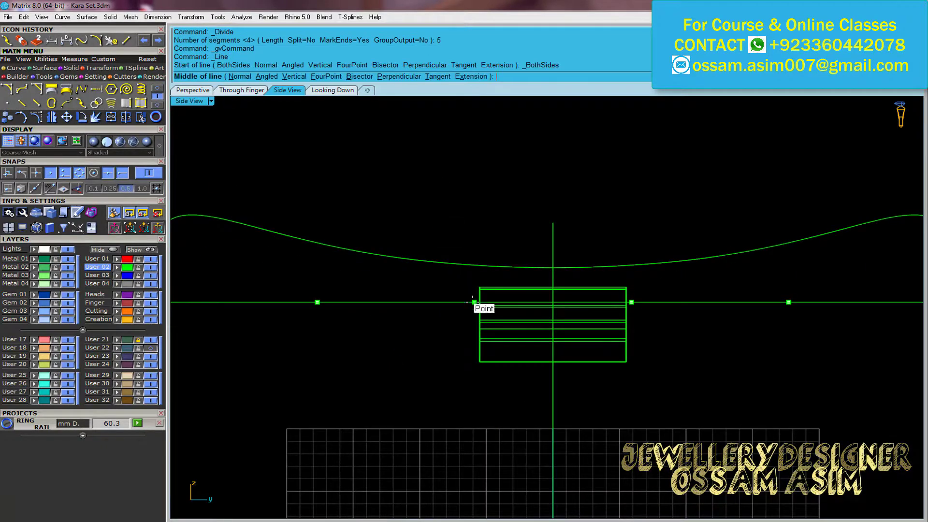
# Draw a vertical line from a division point and delete the unwanted line piece
pyautogui.click(317, 303)
pyautogui.click(563, 202)
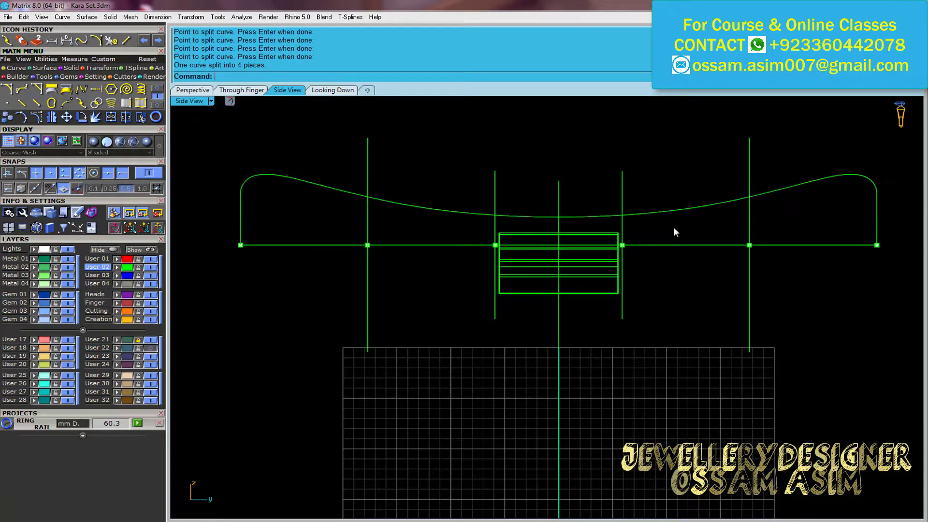
pyautogui.click(673, 309)
pyautogui.press('Delete')
pyautogui.scroll(2, 348, 317)
pyautogui.click(348, 309)
pyautogui.scroll(1, 476, 302)
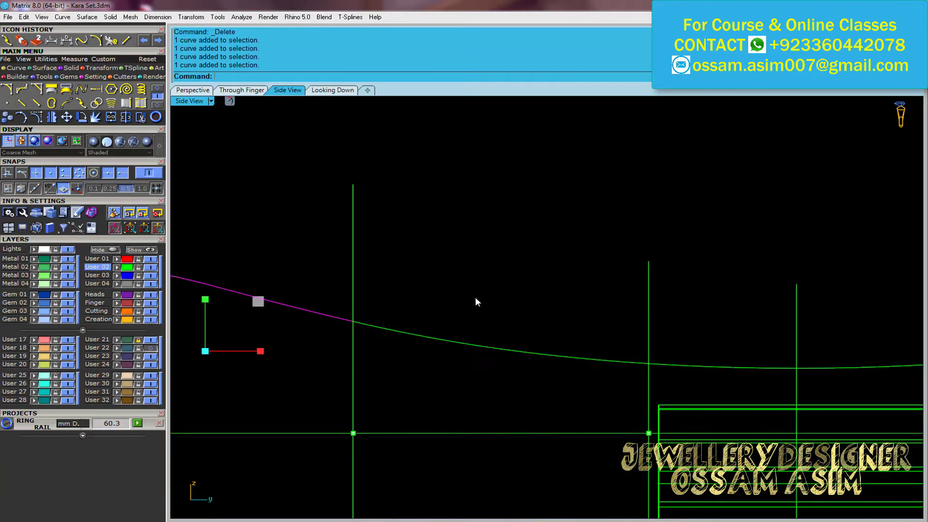
pyautogui.moveTo(476, 302); pyautogui.dragTo(690, 284, button='right')
# Select the short right piece and the whole hooked profile curve in Side View
pyautogui.click(353, 315)
pyautogui.scroll(-2, 484, 303)
pyautogui.scroll(2, 483, 304)
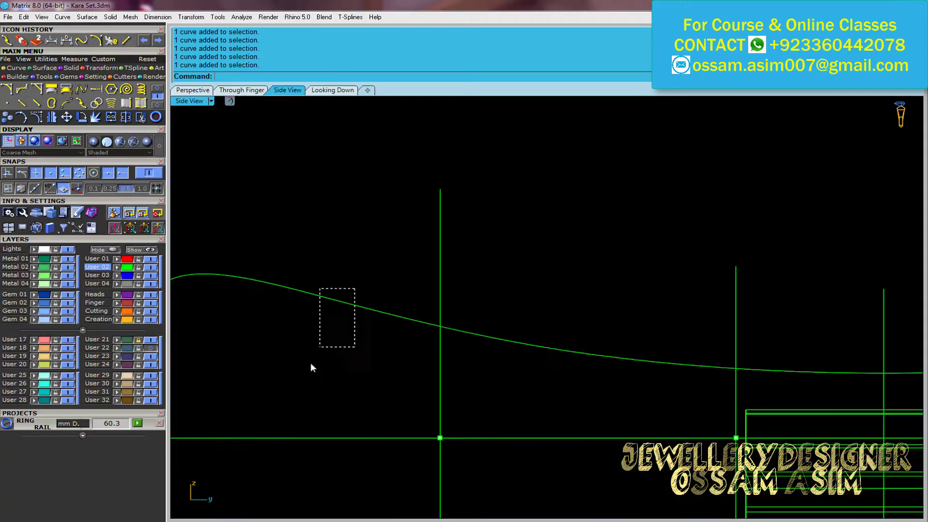
pyautogui.moveTo(356, 291); pyautogui.dragTo(321, 340)
pyautogui.scroll(-1, 765, 374)
pyautogui.moveTo(419, 315); pyautogui.dragTo(641, 315, button='right')
pyautogui.scroll(2, 431, 288)
pyautogui.moveTo(430, 288); pyautogui.dragTo(410, 272, button='right')
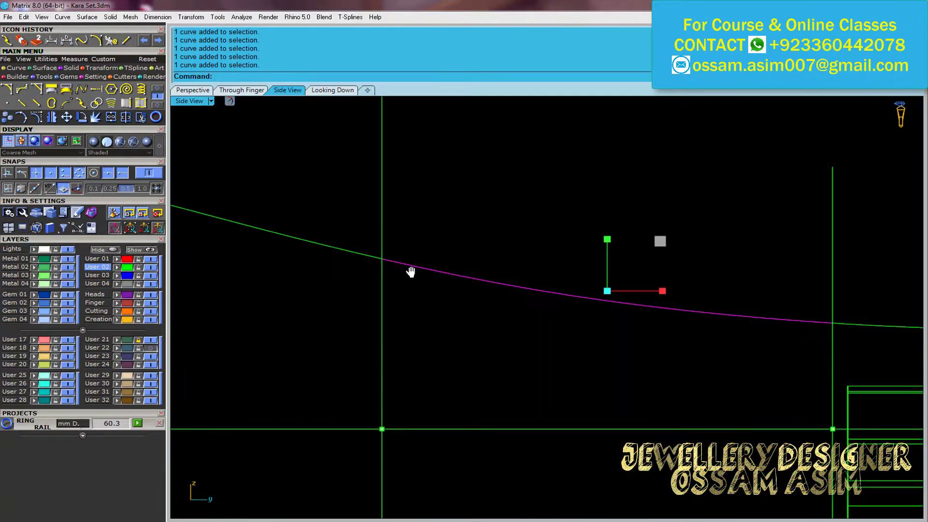
pyautogui.scroll(-2, 355, 186)
pyautogui.moveTo(635, 257); pyautogui.dragTo(477, 233)
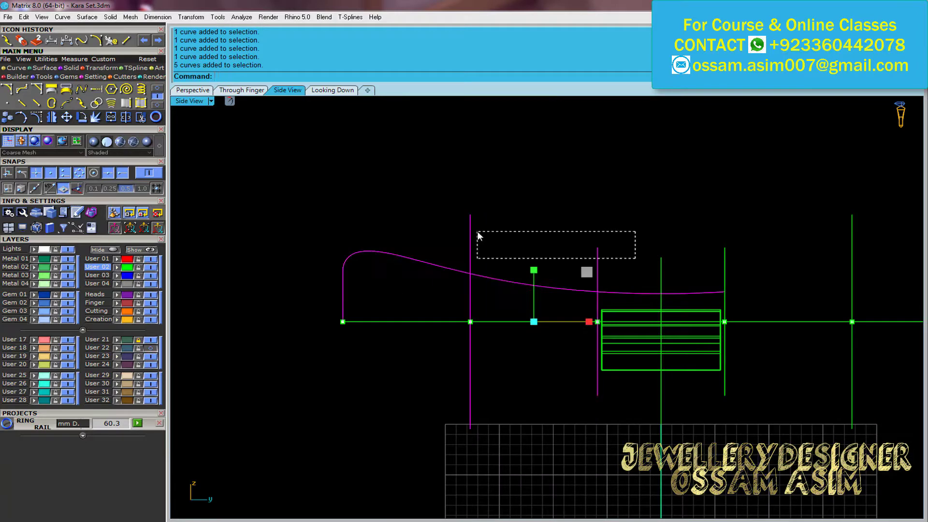
pyautogui.keyDown('ctrl'); pyautogui.click(477, 239); pyautogui.keyUp('ctrl')
# Mirror the selected profile about the centre line so both ends have hooks
pyautogui.scroll(3, 544, 255)
pyautogui.rightClick(576, 273)
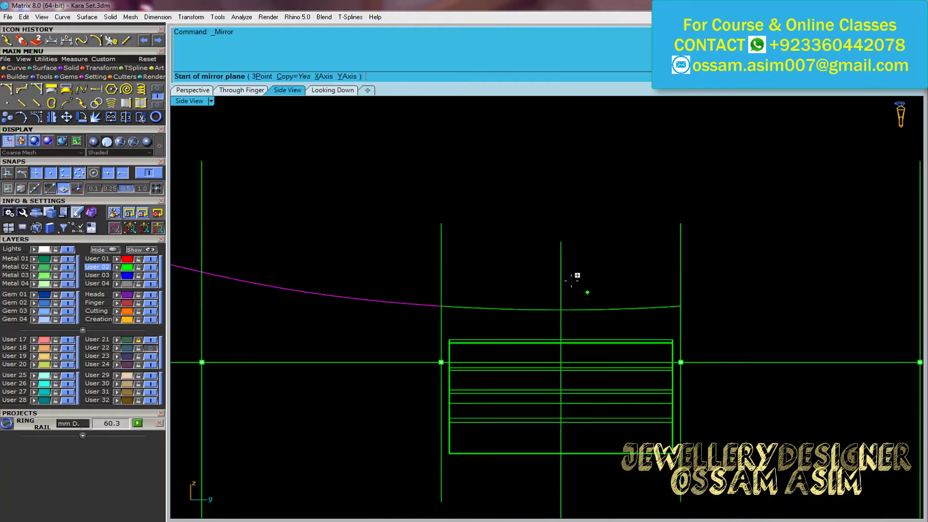
pyautogui.click(576, 274)
pyautogui.click(685, 234)
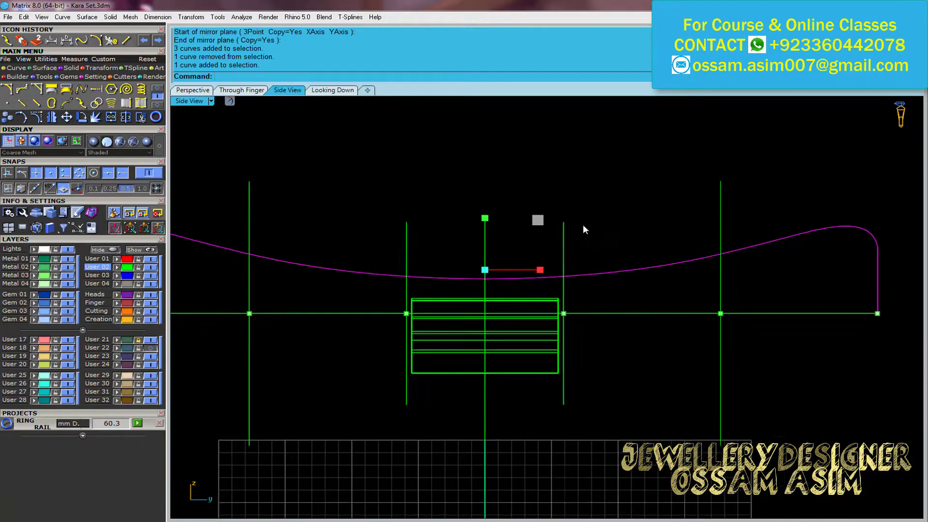
pyautogui.moveTo(642, 171); pyautogui.dragTo(650, 234, button='right')
pyautogui.scroll(-3, 651, 233)
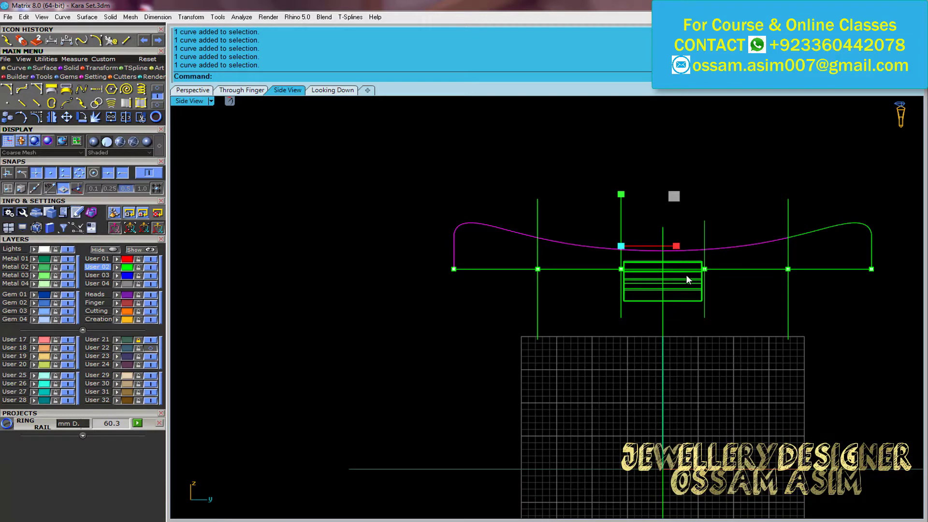
pyautogui.click(193, 90)
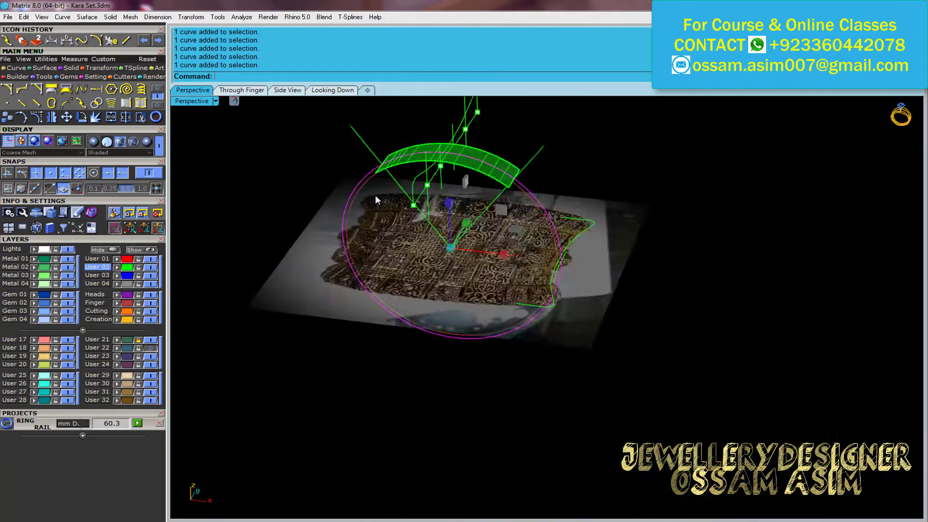
# Sweep the profile around the ring rail and trim away the lower part of the band
pyautogui.moveTo(377, 199); pyautogui.dragTo(382, 194, button='right')
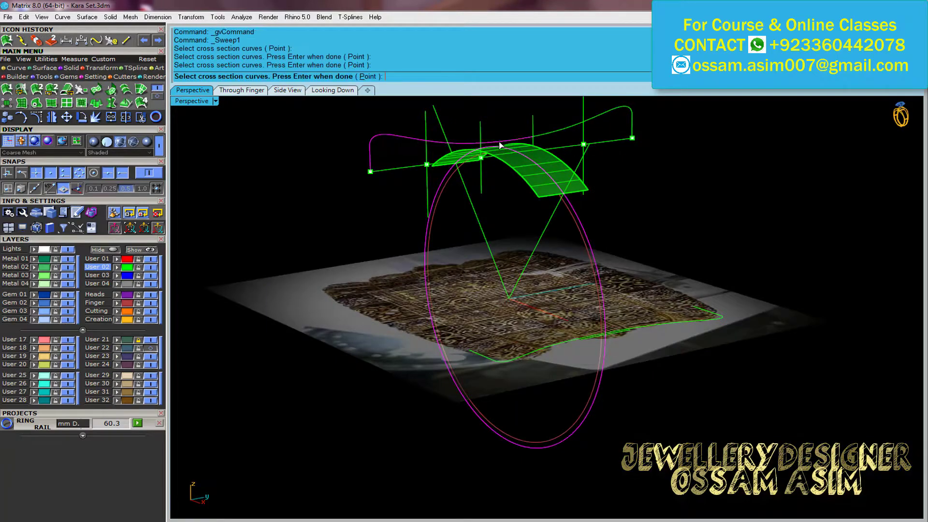
pyautogui.press('Return')
pyautogui.moveTo(392, 139)
pyautogui.mouseDown(button='right')
pyautogui.moveTo(309, 309)
pyautogui.moveTo(521, 318)
pyautogui.moveTo(690, 291)
pyautogui.mouseUp(button='right')
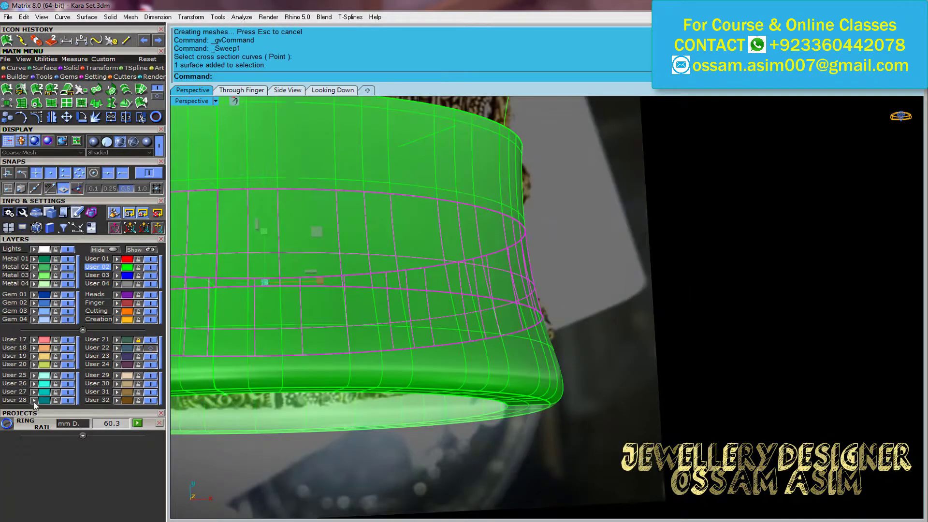
pyautogui.click(300, 242)
pyautogui.click(339, 145)
pyautogui.click(495, 362)
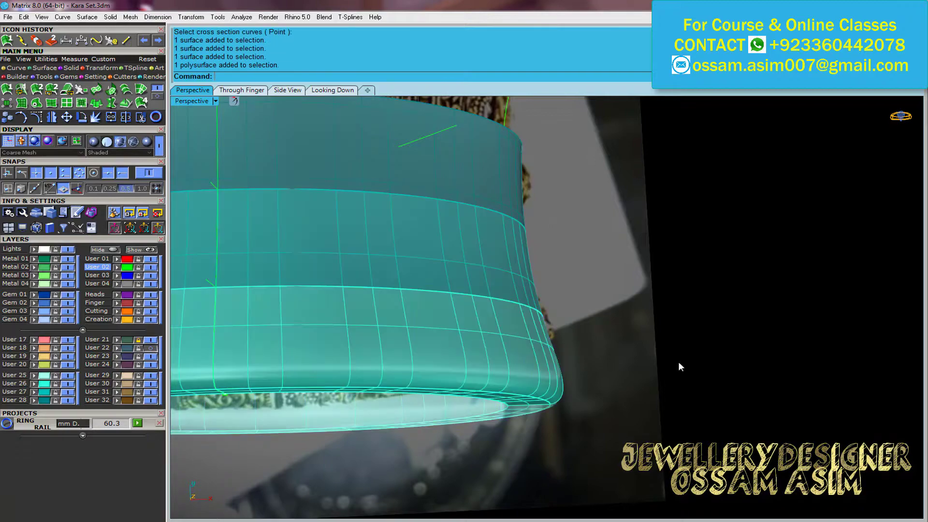
pyautogui.press('Return')
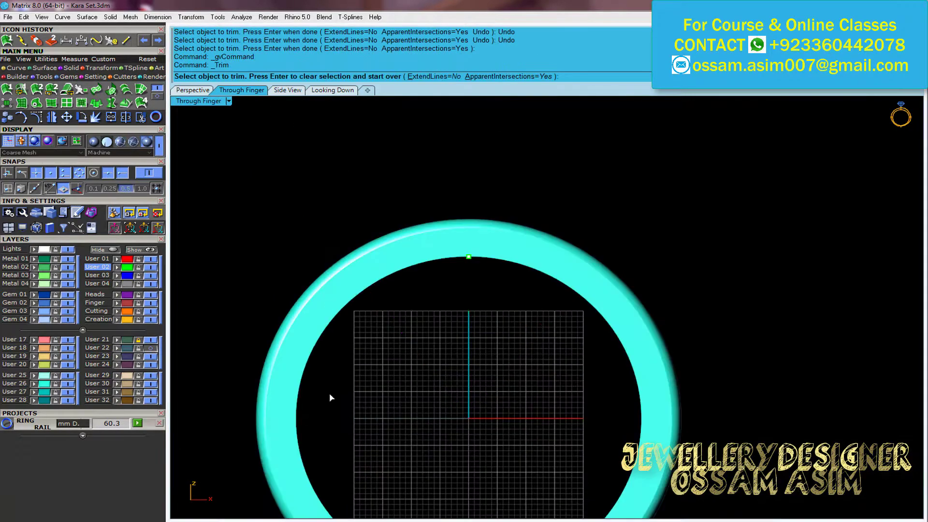
pyautogui.click(330, 394)
pyautogui.press('Return')
# Select the remaining arched strip from the top view and delete the extra surface
pyautogui.click(333, 90)
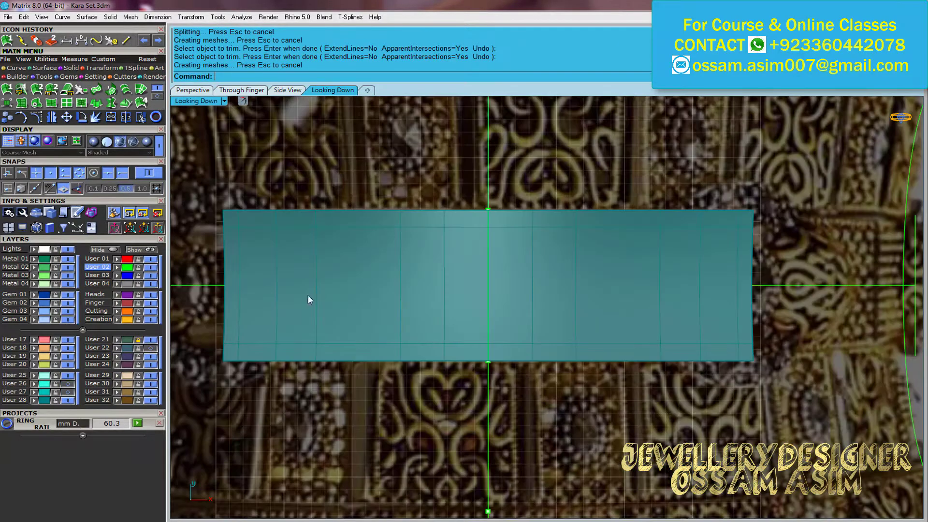
pyautogui.click(310, 300)
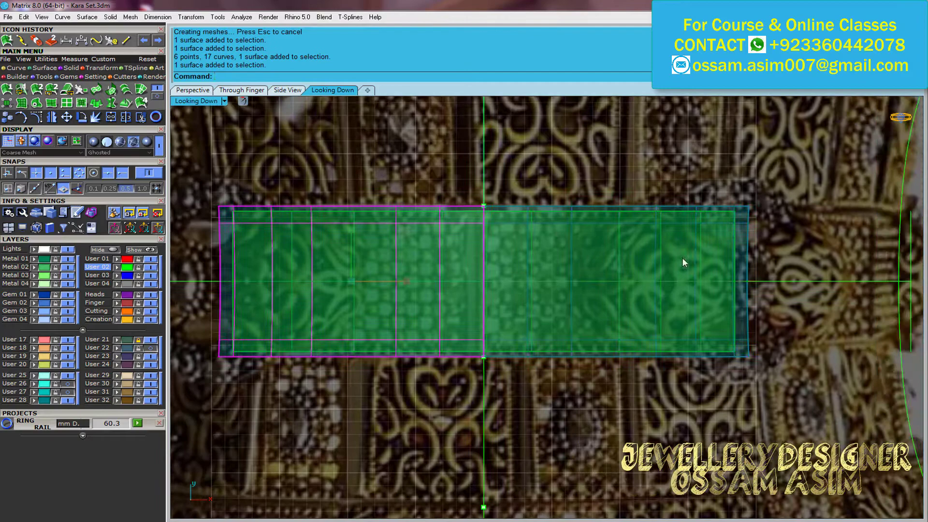
pyautogui.click(193, 90)
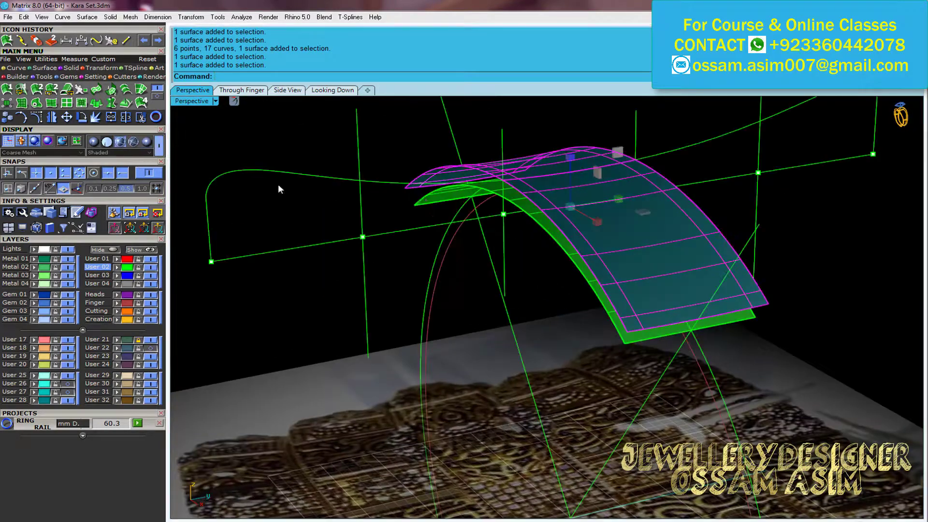
pyautogui.moveTo(400, 128); pyautogui.dragTo(255, 321)
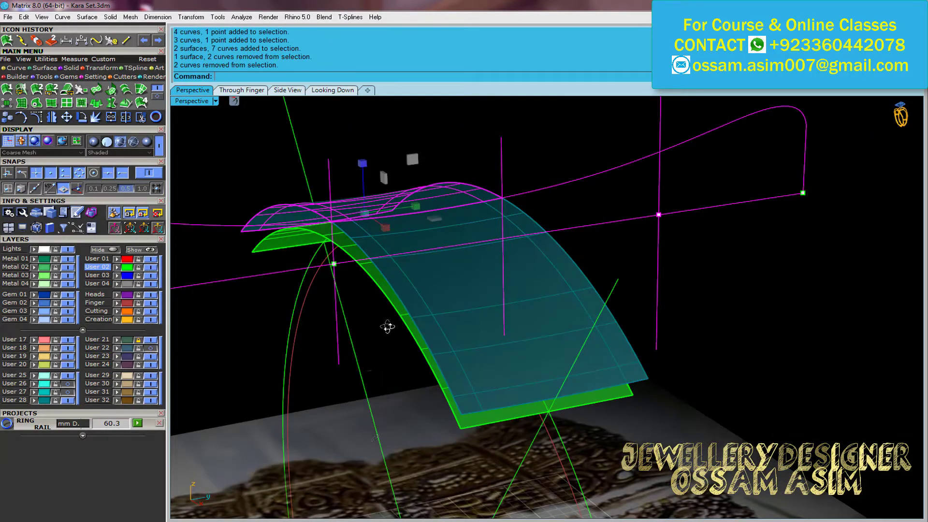
pyautogui.moveTo(387, 327)
pyautogui.mouseDown(button='right')
pyautogui.moveTo(352, 348)
pyautogui.moveTo(341, 331)
pyautogui.mouseUp(button='right')
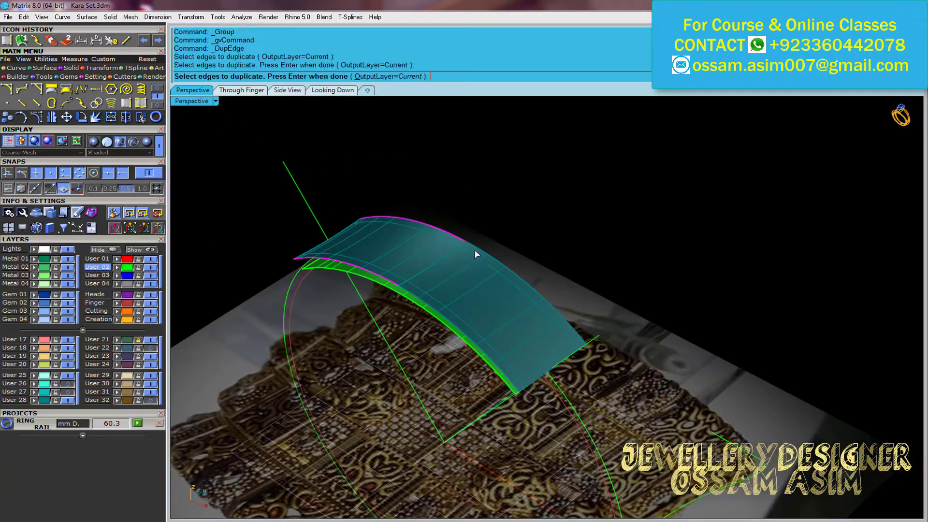
pyautogui.moveTo(499, 390); pyautogui.dragTo(356, 256, button='right')
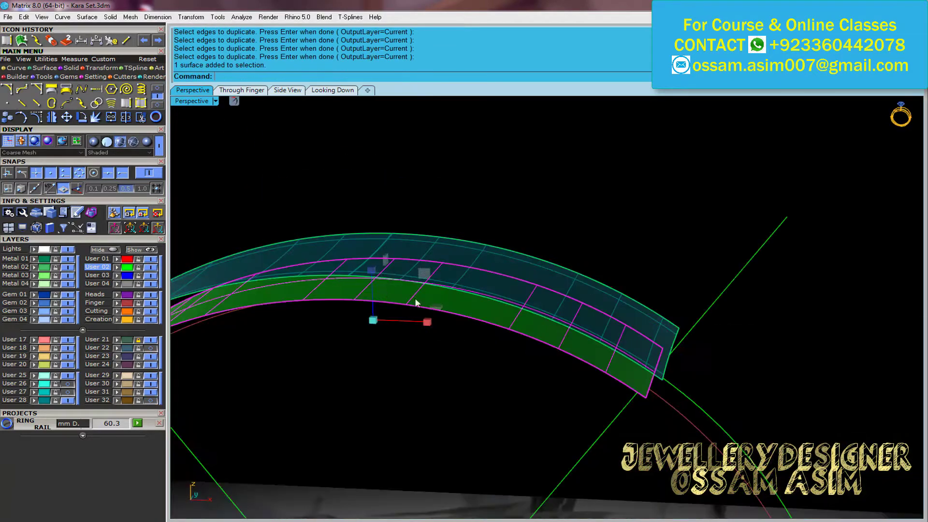
pyautogui.press('Delete')
# Extract the strip's edge curves and join them into rails
pyautogui.moveTo(307, 209); pyautogui.dragTo(533, 364)
pyautogui.scroll(2, 533, 364)
pyautogui.keyDown('ctrl'); pyautogui.click(486, 275); pyautogui.keyUp('ctrl')
pyautogui.hotkey('ctrl', 'j')
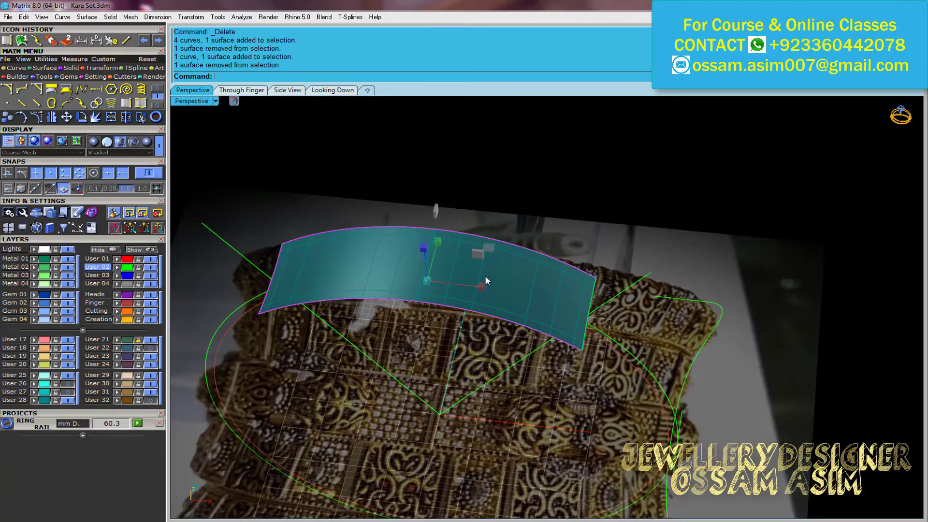
pyautogui.scroll(2, 486, 276)
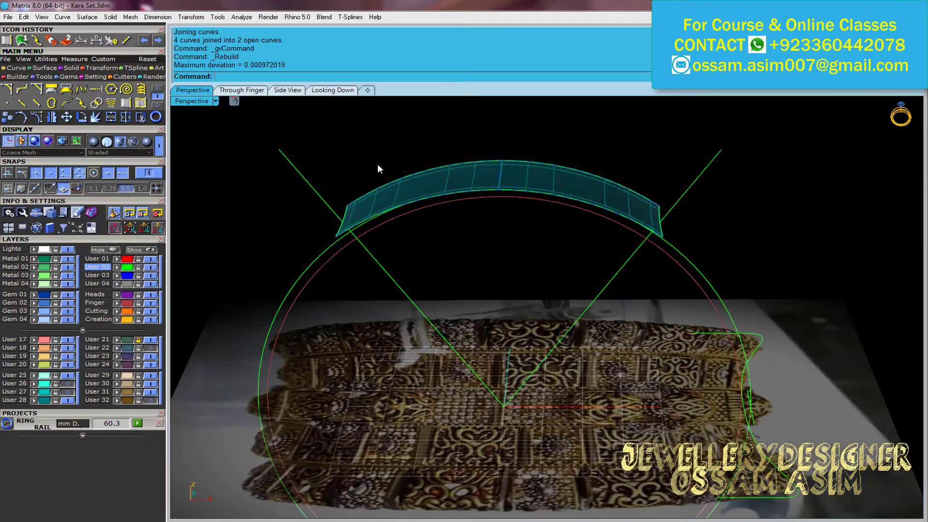
pyautogui.moveTo(378, 164)
pyautogui.mouseDown(button='right')
pyautogui.moveTo(565, 230)
pyautogui.moveTo(343, 241)
pyautogui.mouseUp(button='right')
# Replace the old teal strip with a Sweep2 surface between the edge rails
pyautogui.click(564, 230)
pyautogui.press('Delete')
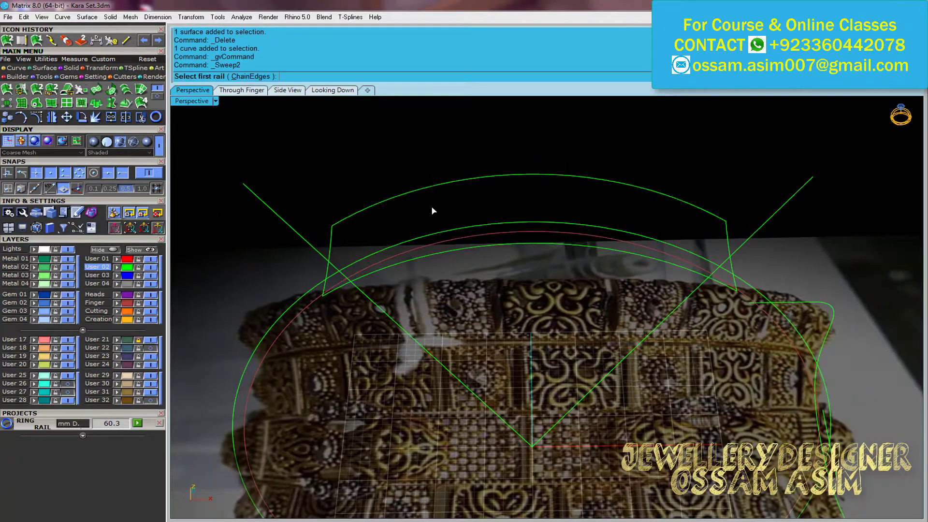
pyautogui.press('Return')
# Measure the 0.889 mm pattern border in Looking Down
pyautogui.click(332, 90)
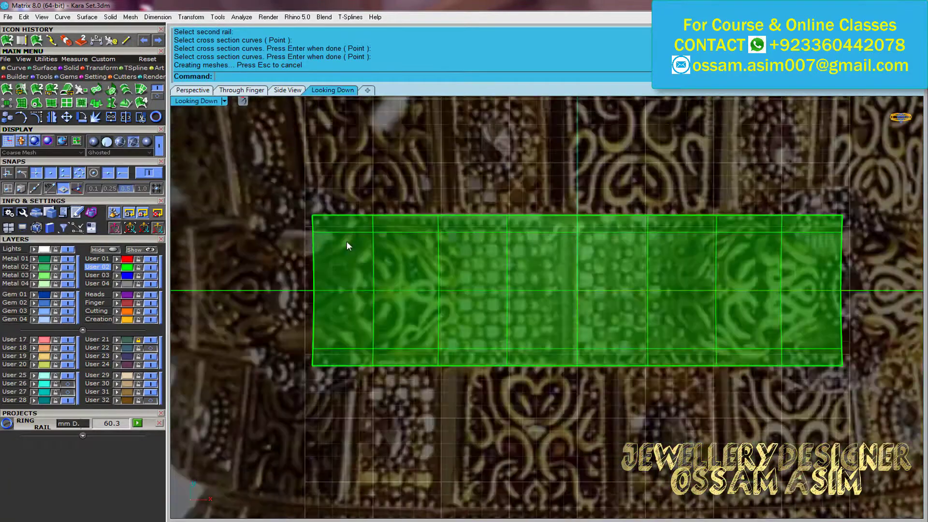
pyautogui.click(347, 246)
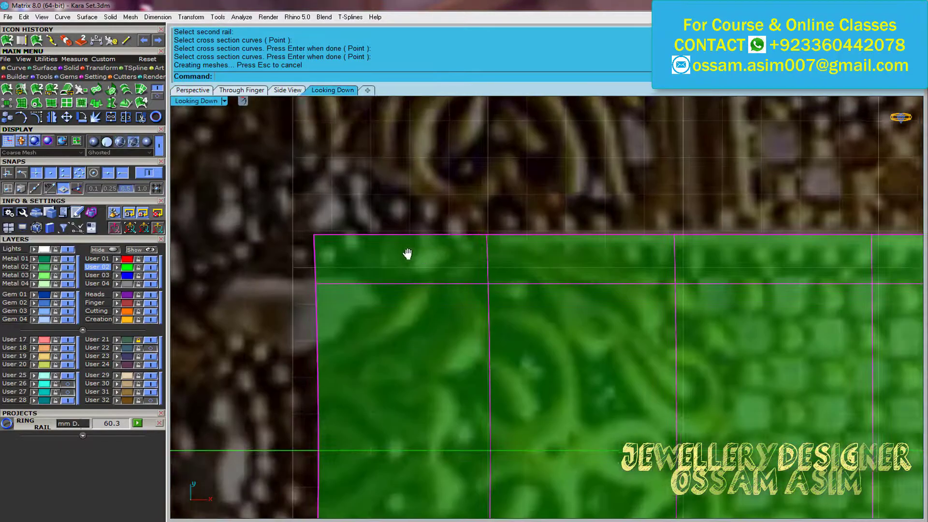
pyautogui.scroll(4, 408, 252)
pyautogui.click(471, 227)
pyautogui.scroll(-5, 471, 226)
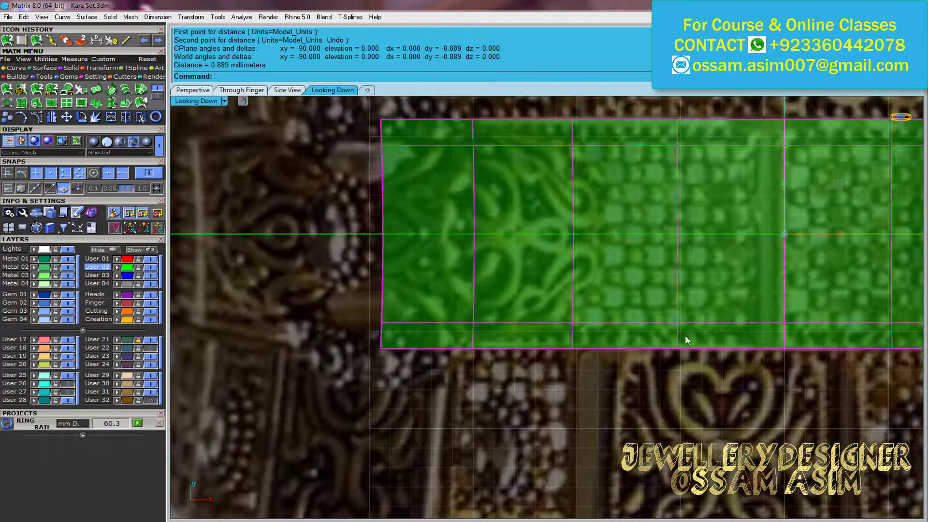
pyautogui.press('Escape')
pyautogui.scroll(-1, 351, 326)
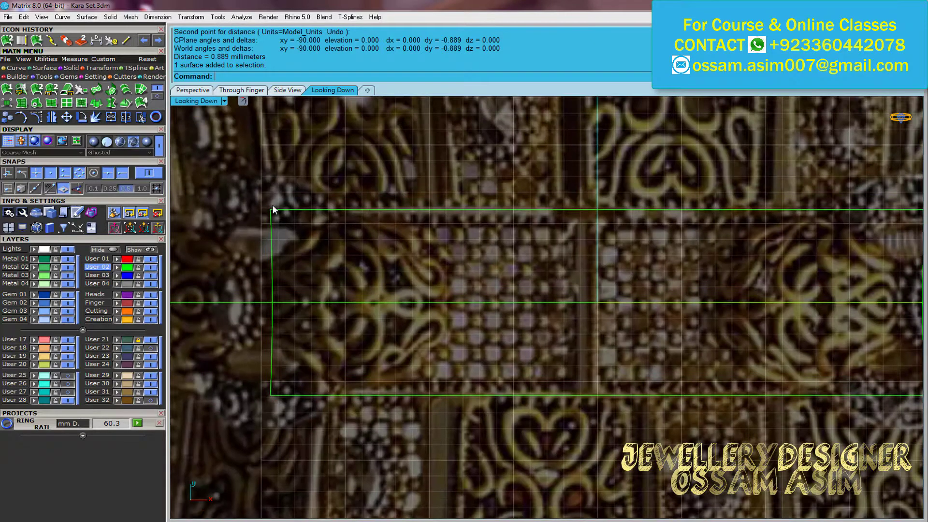
# Check the strip's top and end edge curves, then return to Perspective
pyautogui.click(274, 207)
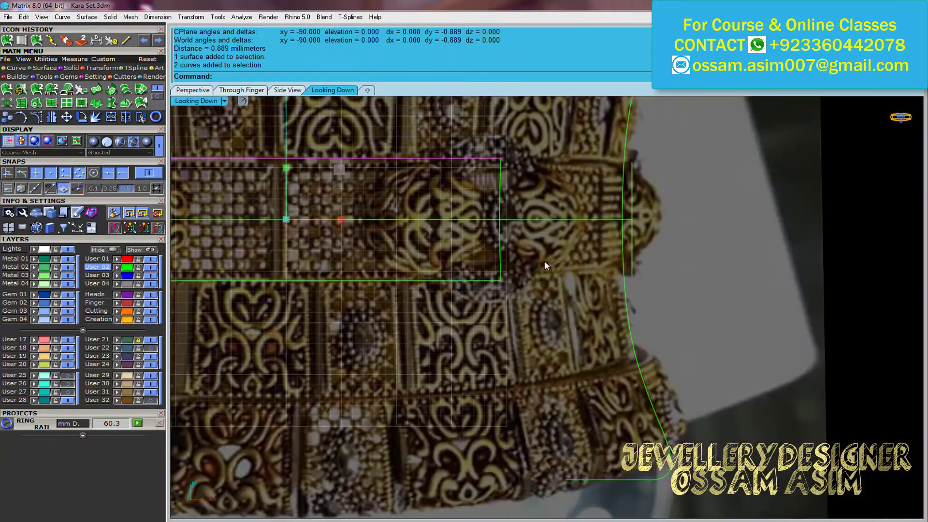
pyautogui.moveTo(463, 299); pyautogui.dragTo(464, 301)
pyautogui.scroll(3, 550, 212)
pyautogui.scroll(2, 503, 274)
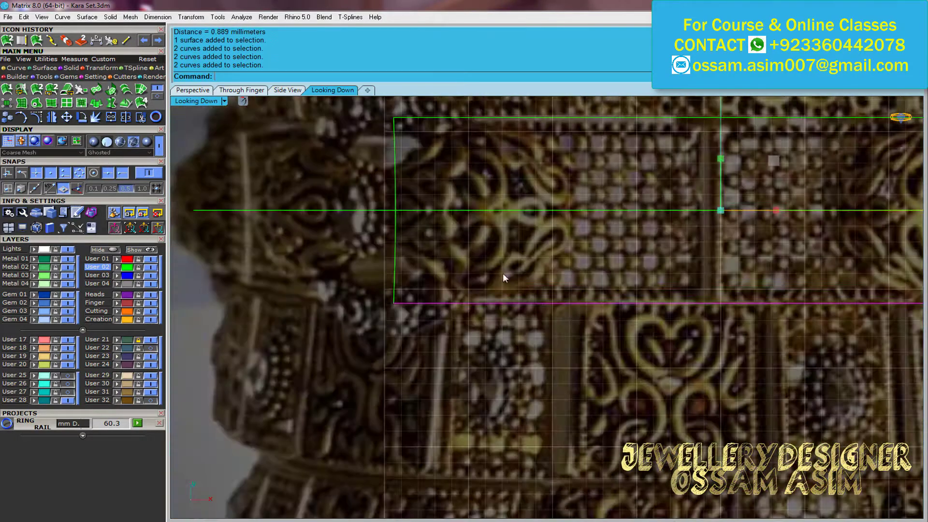
pyautogui.scroll(2, 383, 291)
pyautogui.scroll(-3, 383, 295)
pyautogui.press('Escape')
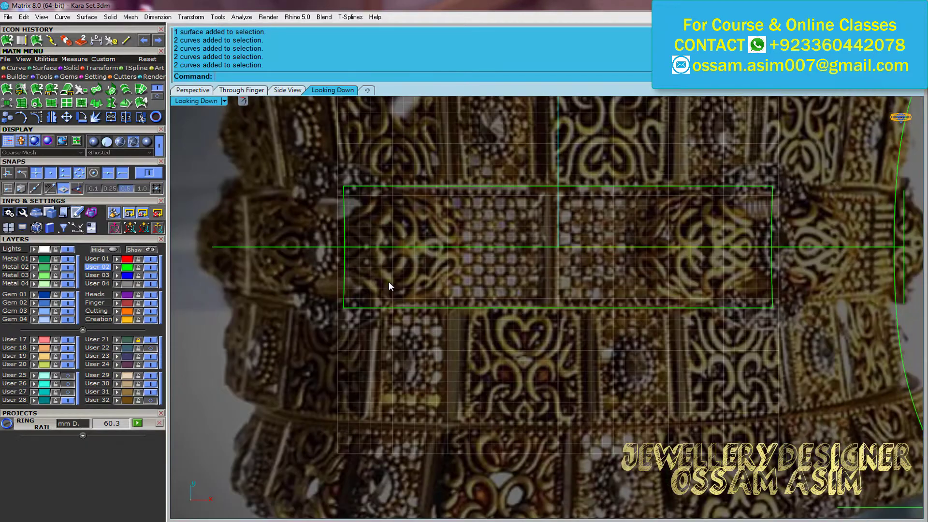
pyautogui.scroll(-3, 390, 286)
pyautogui.click(193, 90)
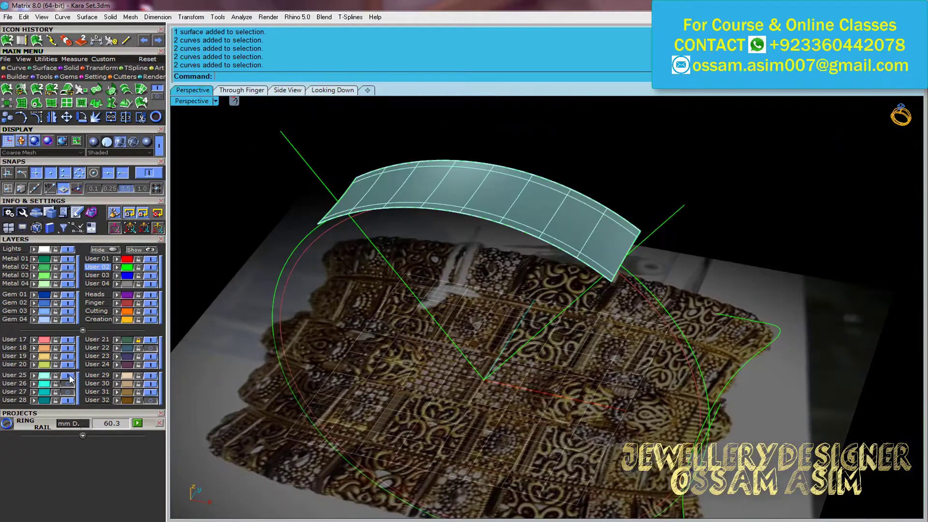
# Select the band's edge curves, orbiting to see the whole bangle
pyautogui.click(338, 208)
pyautogui.scroll(3, 415, 225)
pyautogui.click(454, 197)
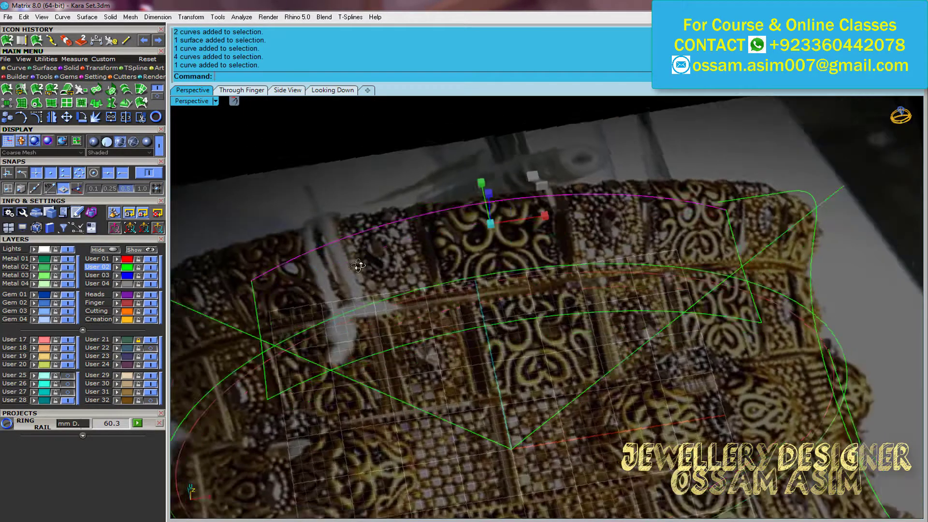
pyautogui.scroll(3, 457, 157)
pyautogui.scroll(-5, 457, 157)
pyautogui.moveTo(355, 202); pyautogui.dragTo(392, 207, button='right')
pyautogui.scroll(5, 364, 139)
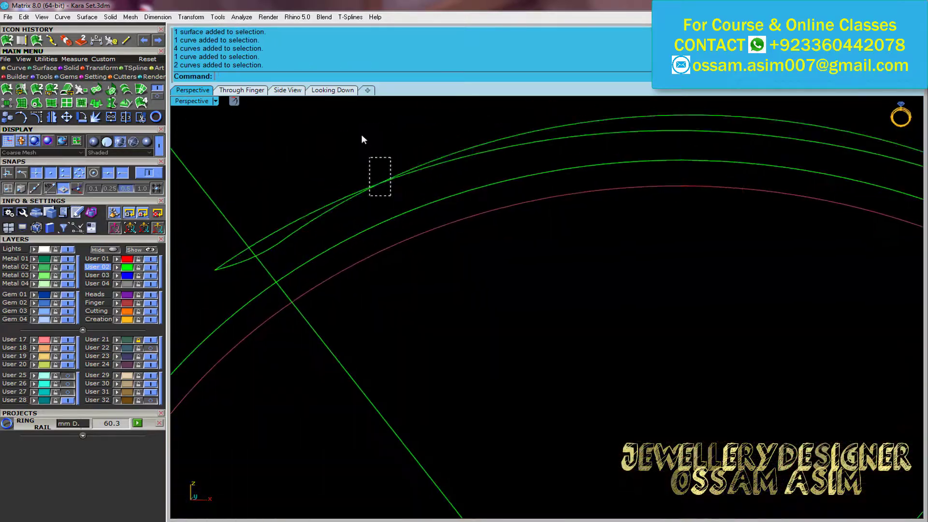
pyautogui.moveTo(402, 203); pyautogui.dragTo(375, 137)
pyautogui.scroll(-5, 504, 263)
pyautogui.moveTo(620, 288); pyautogui.dragTo(607, 197, button='right')
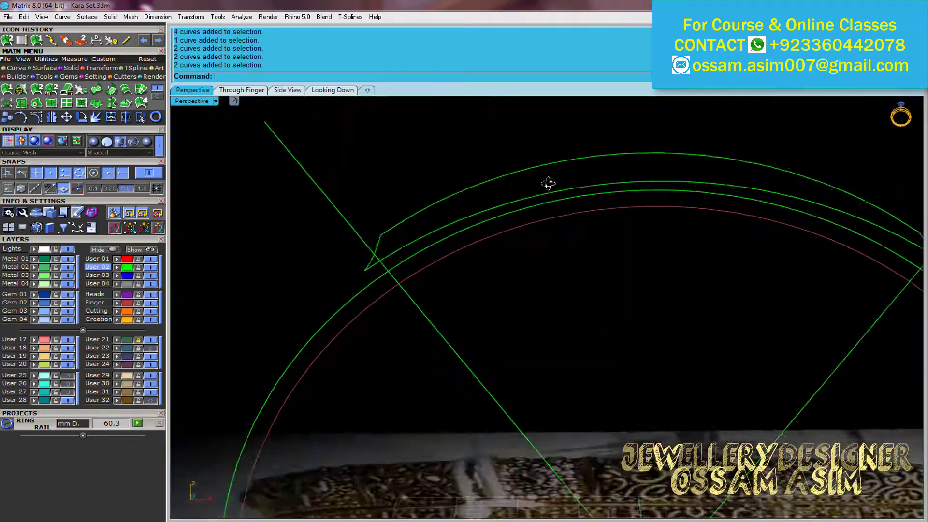
pyautogui.scroll(-5, 581, 217)
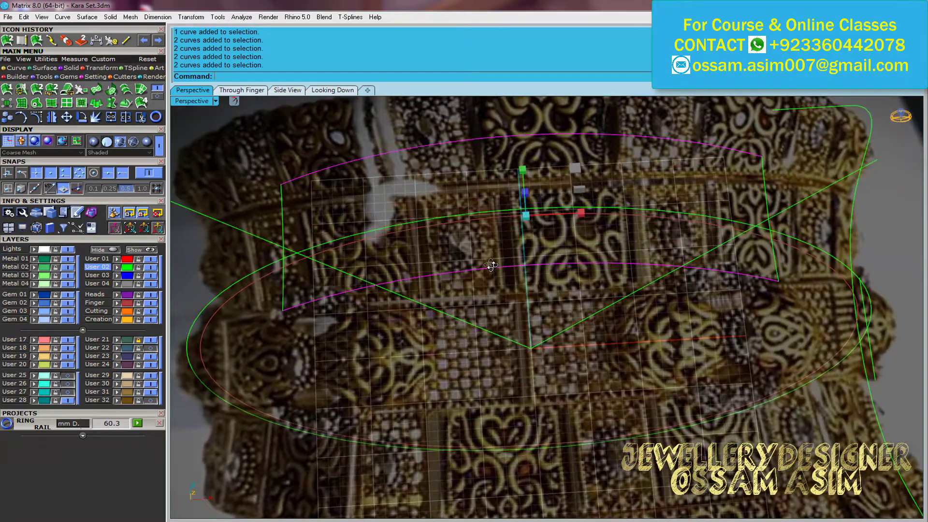
pyautogui.moveTo(477, 235); pyautogui.dragTo(539, 238, button='right')
pyautogui.scroll(3, 538, 238)
# Measure the roughly 0.911 mm edge-curve gap from above and move the band surface to another layer
pyautogui.click(333, 89)
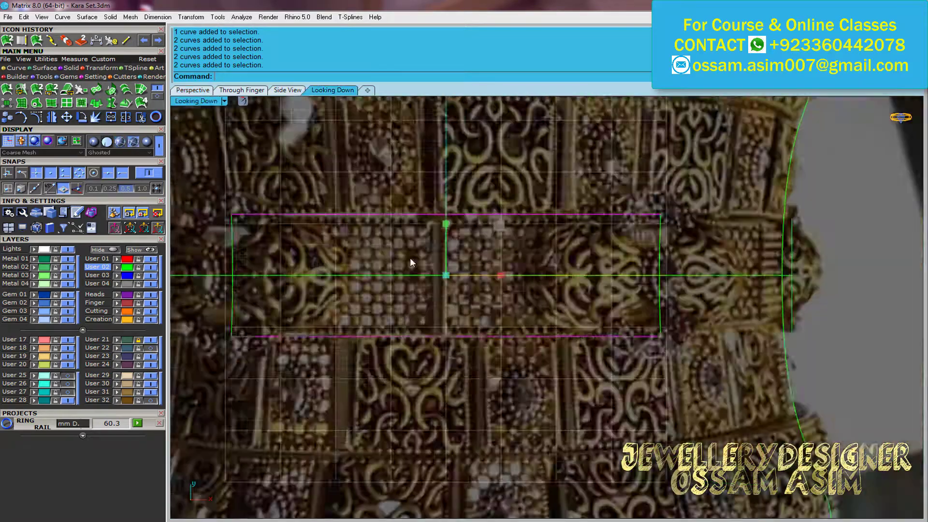
pyautogui.scroll(5, 408, 250)
pyautogui.click(408, 250)
pyautogui.scroll(-3, 414, 307)
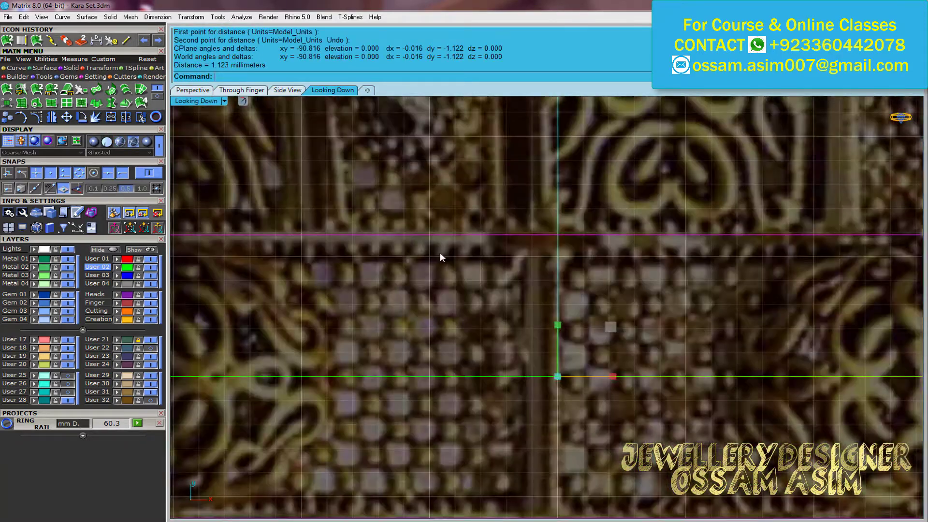
pyautogui.scroll(3, 436, 270)
pyautogui.scroll(3, 427, 255)
pyautogui.click(427, 259)
pyautogui.scroll(-5, 427, 258)
pyautogui.click(192, 90)
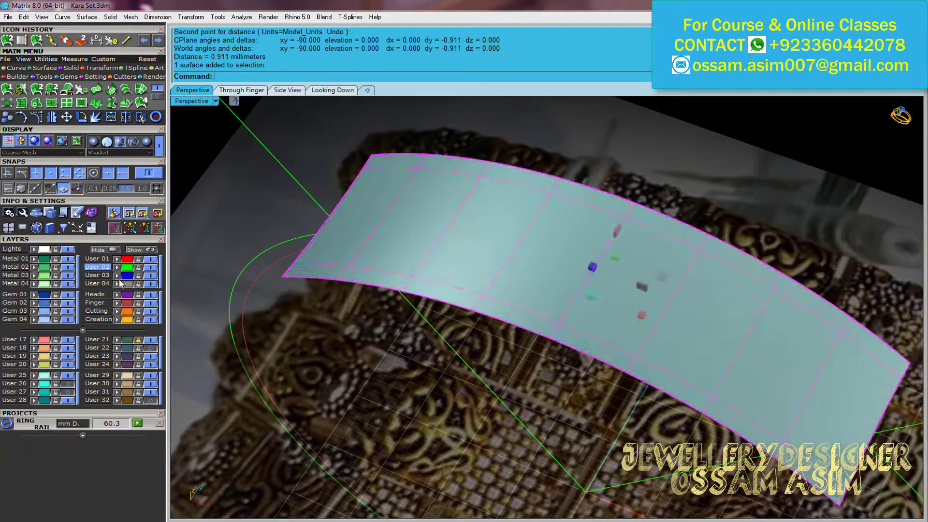
pyautogui.click(120, 283)
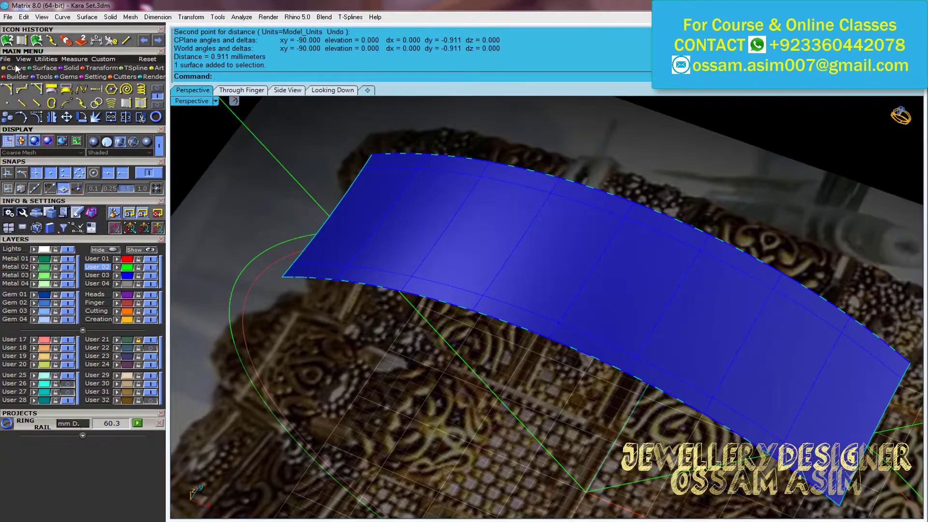
# Offset the band's edge curves along the surface by 1 mm
pyautogui.click(156, 94)
pyautogui.click(452, 164)
pyautogui.click(517, 198)
pyautogui.write('.4')
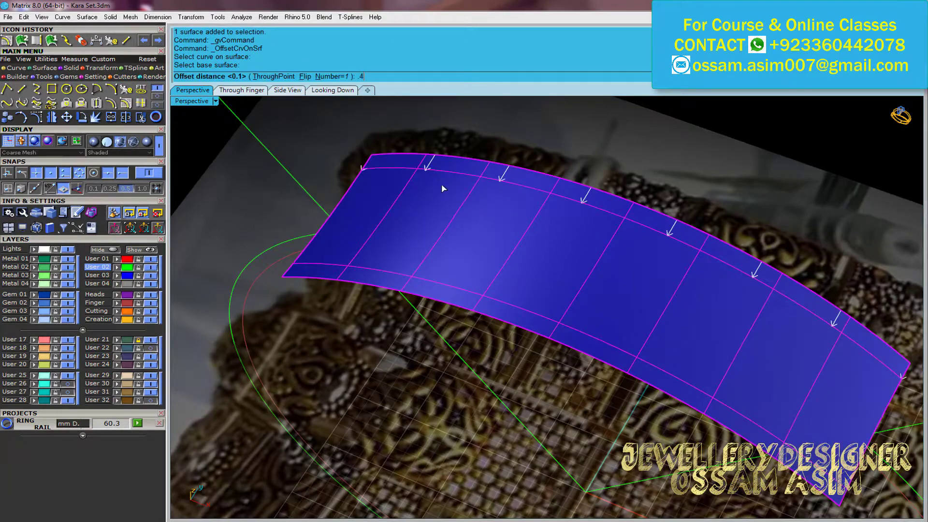
pyautogui.press('Return')
pyautogui.scroll(3, 349, 257)
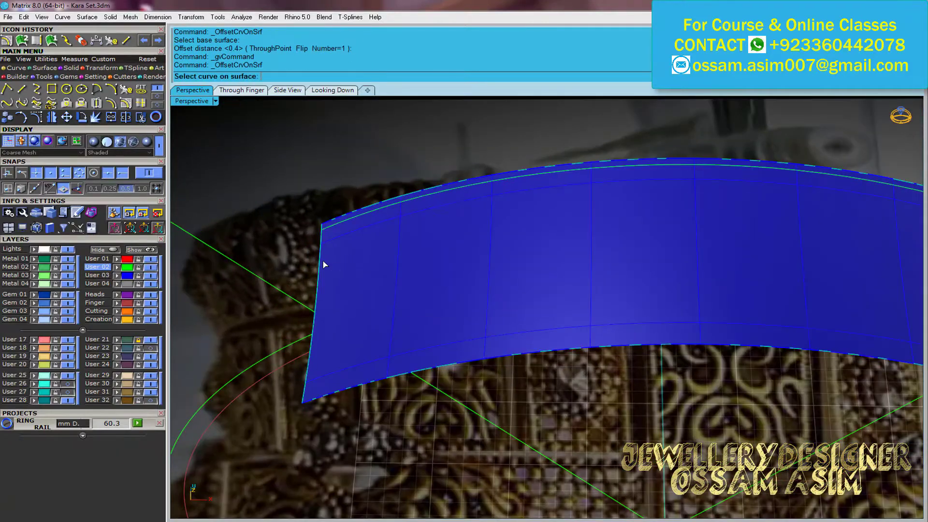
pyautogui.click(323, 265)
pyautogui.write('1')
pyautogui.press('Return')
pyautogui.scroll(-3, 364, 269)
pyautogui.moveTo(363, 269); pyautogui.dragTo(347, 197, button='right')
pyautogui.scroll(5, 367, 201)
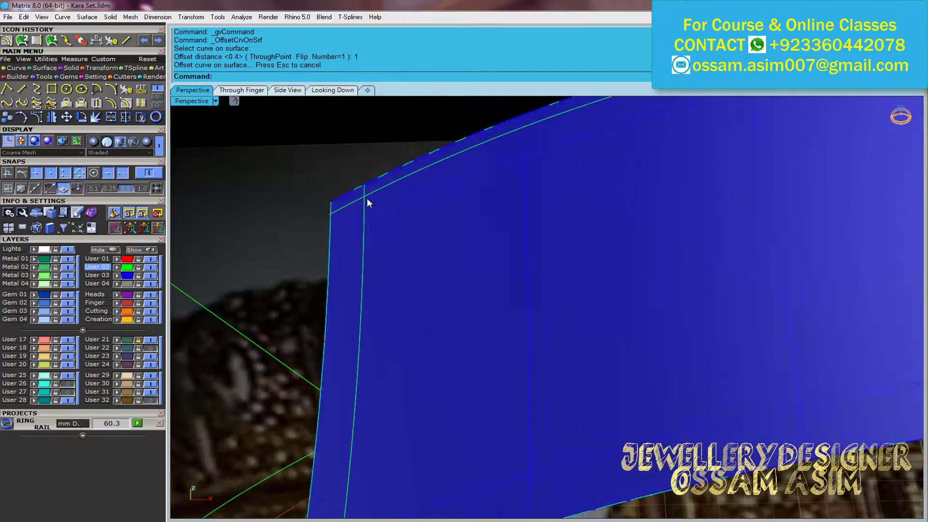
pyautogui.scroll(-3, 367, 202)
# Add mirrored bead rows on the edge curves: culet Object, tighter spacing, start 5%, Z offset -0.2 mm
pyautogui.click(412, 315)
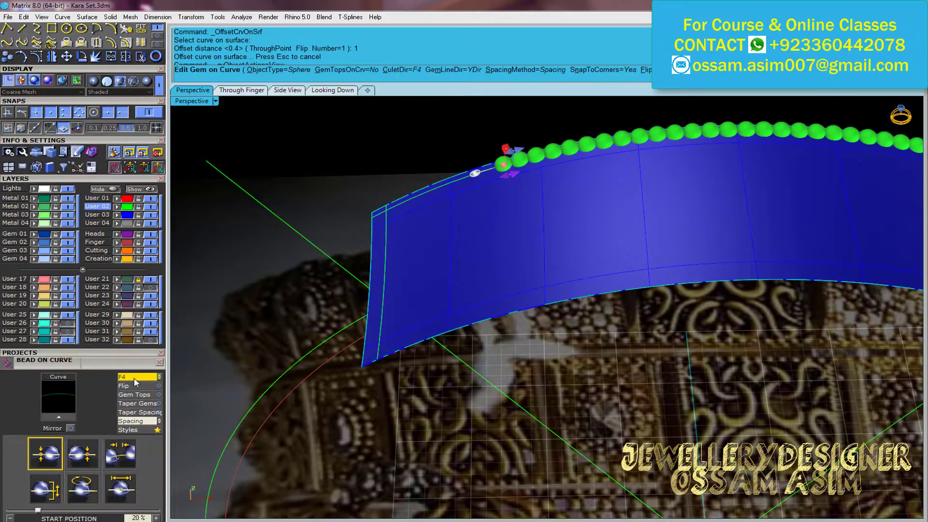
pyautogui.click(137, 377)
pyautogui.scroll(-3, 97, 367)
pyautogui.click(120, 310)
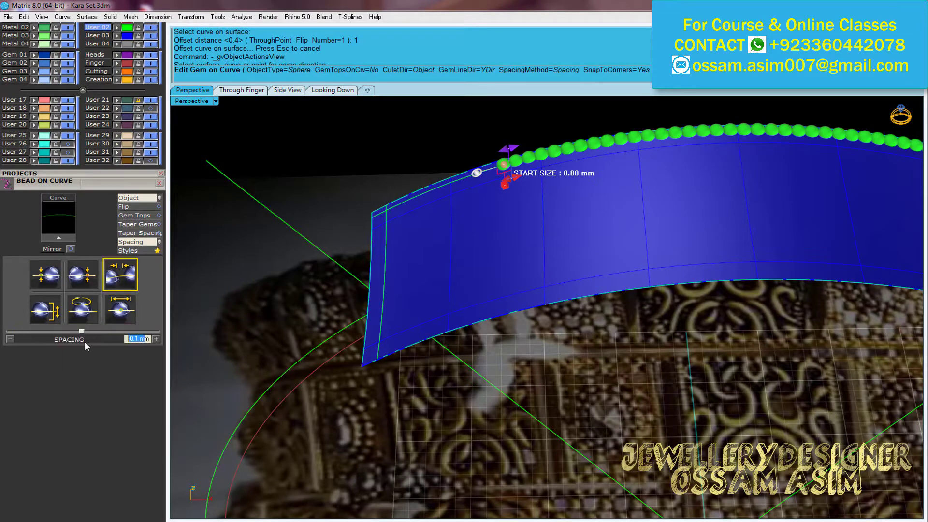
pyautogui.press('Return')
pyautogui.click(45, 275)
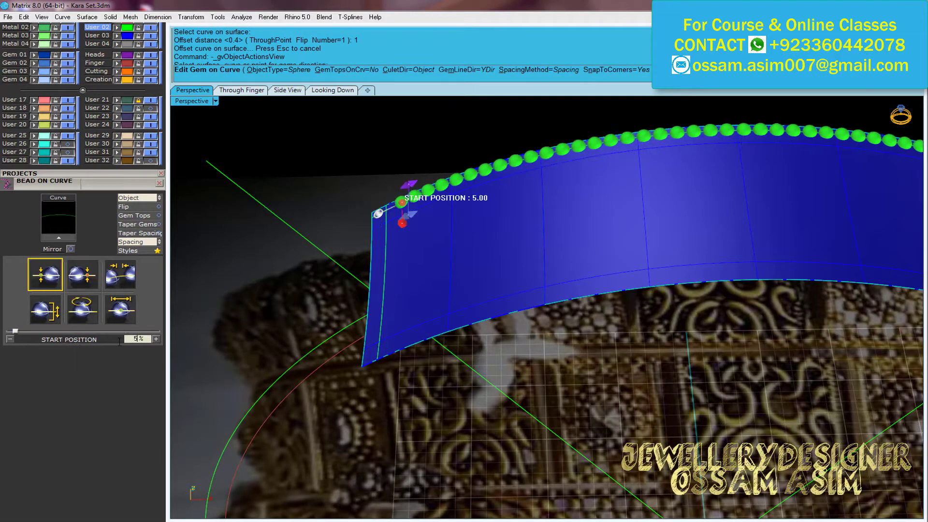
pyautogui.press('Return')
pyautogui.click(125, 338)
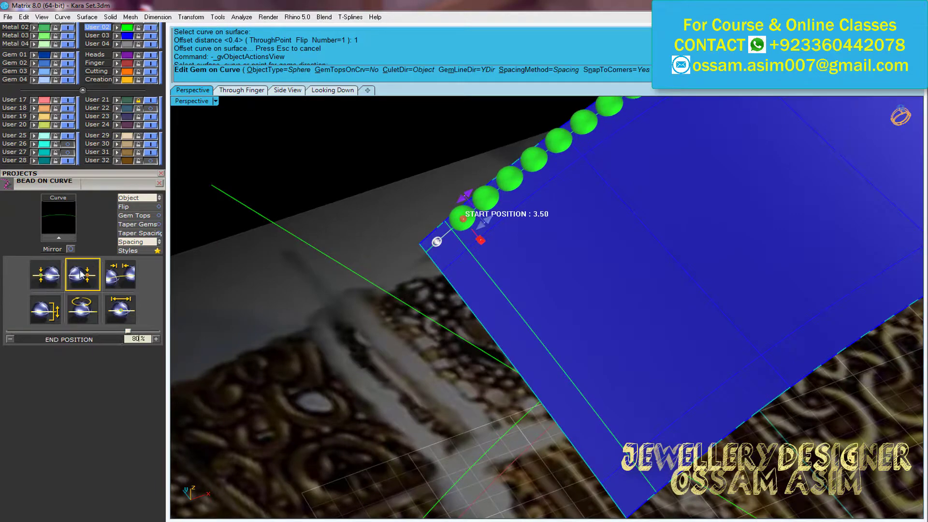
pyautogui.click(10, 339)
pyautogui.click(10, 338)
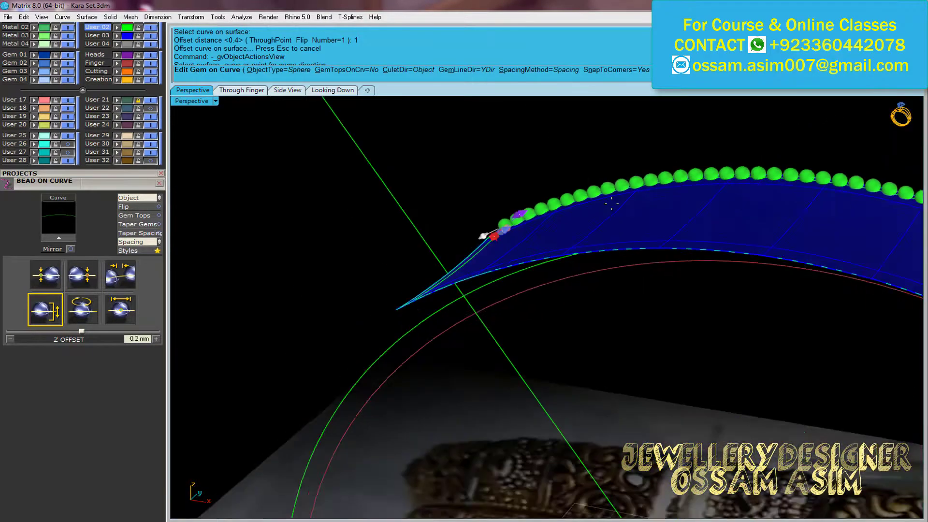
pyautogui.moveTo(612, 204)
pyautogui.mouseDown(button='right')
pyautogui.moveTo(477, 191)
pyautogui.moveTo(570, 176)
pyautogui.moveTo(620, 261)
pyautogui.moveTo(526, 294)
pyautogui.moveTo(505, 283)
pyautogui.moveTo(673, 242)
pyautogui.moveTo(372, 314)
pyautogui.moveTo(334, 194)
pyautogui.mouseUp(button='right')
# Duplicate the edge curve, shift it 0.4 inward in Y, and mirror it across the band
pyautogui.click(333, 90)
pyautogui.scroll(-2, 402, 265)
pyautogui.click(599, 253)
pyautogui.hotkey('ctrl', 'c')
pyautogui.hotkey('ctrl', 'v')
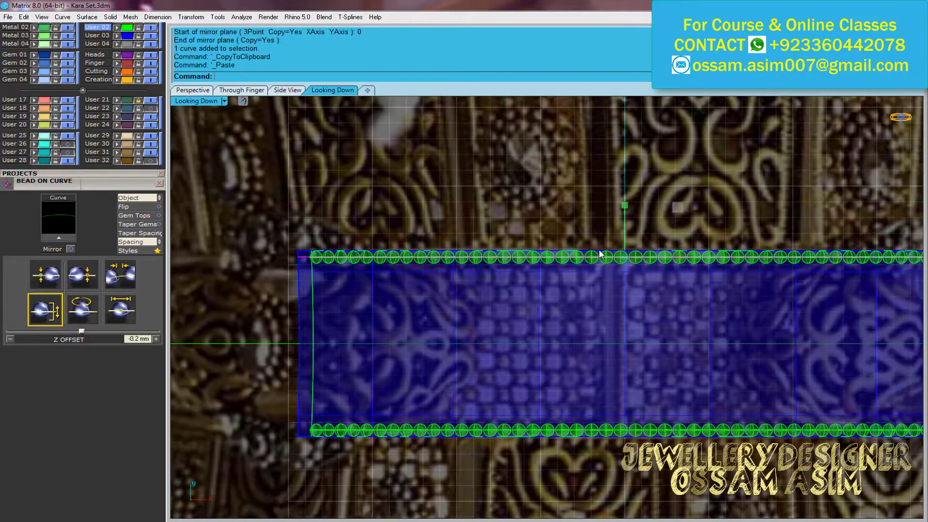
pyautogui.press('Return')
pyautogui.hotkey('ctrl', 'z')
pyautogui.scroll(2, 620, 224)
pyautogui.scroll(4, 694, 230)
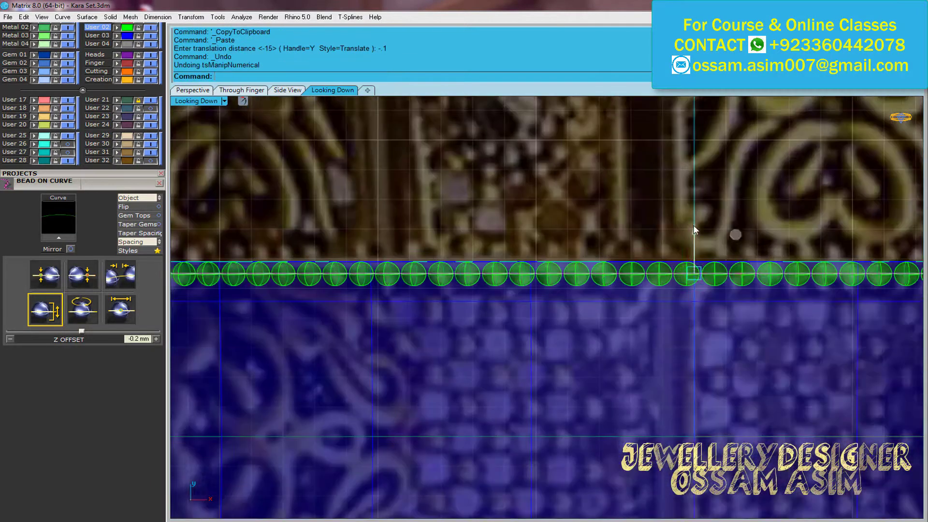
pyautogui.write('-4')
pyautogui.press('Return')
pyautogui.scroll(-3, 530, 245)
pyautogui.scroll(4, 744, 203)
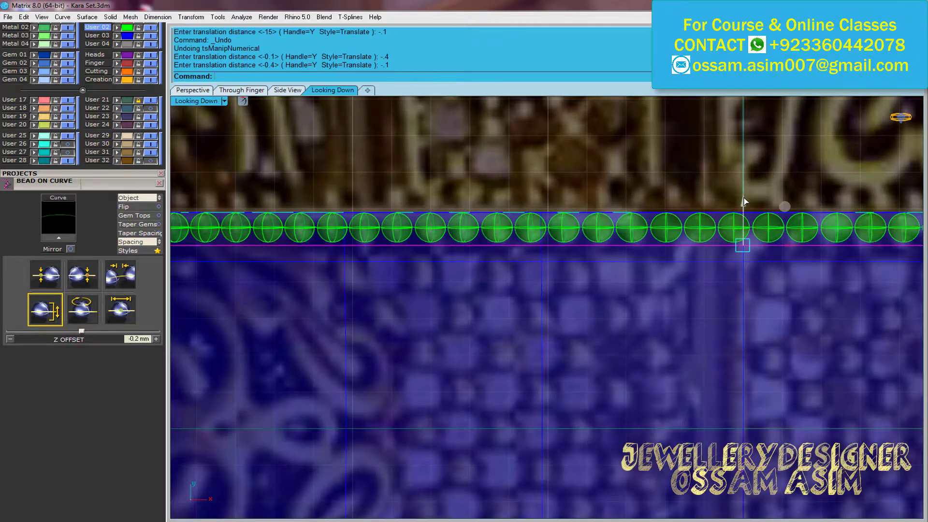
pyautogui.scroll(-2, 743, 202)
pyautogui.hotkey('ctrl', 'm')
# Measure the distance between the two bead rows (1.078 mm)
pyautogui.scroll(-1, 473, 307)
pyautogui.scroll(-1, 445, 266)
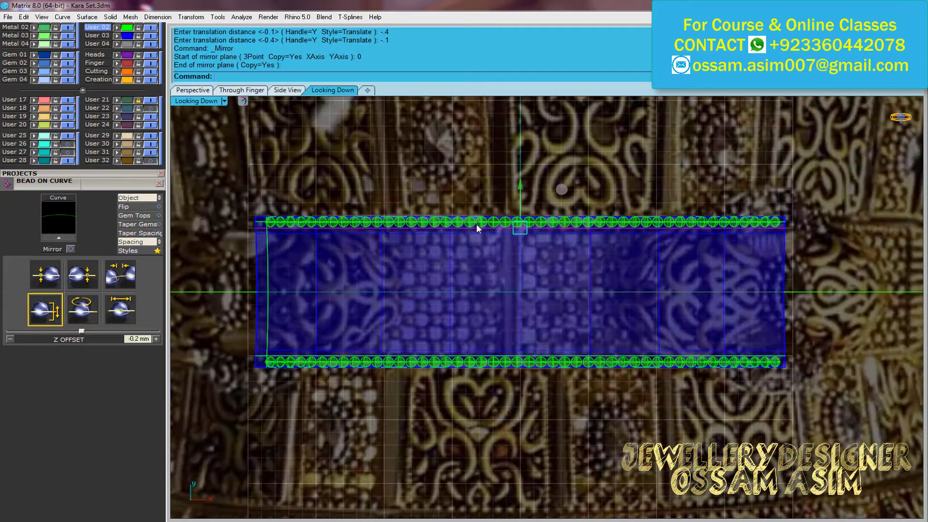
pyautogui.scroll(2, 479, 224)
pyautogui.scroll(5, 103, 337)
pyautogui.click(502, 220)
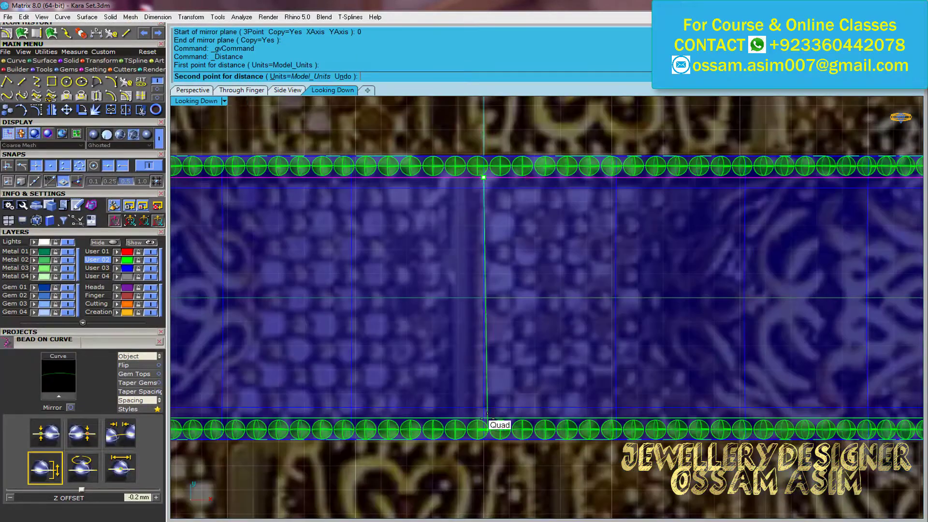
pyautogui.click(499, 427)
pyautogui.moveTo(520, 291); pyautogui.dragTo(530, 291, button='right')
pyautogui.scroll(1, 532, 278)
pyautogui.scroll(-1, 539, 261)
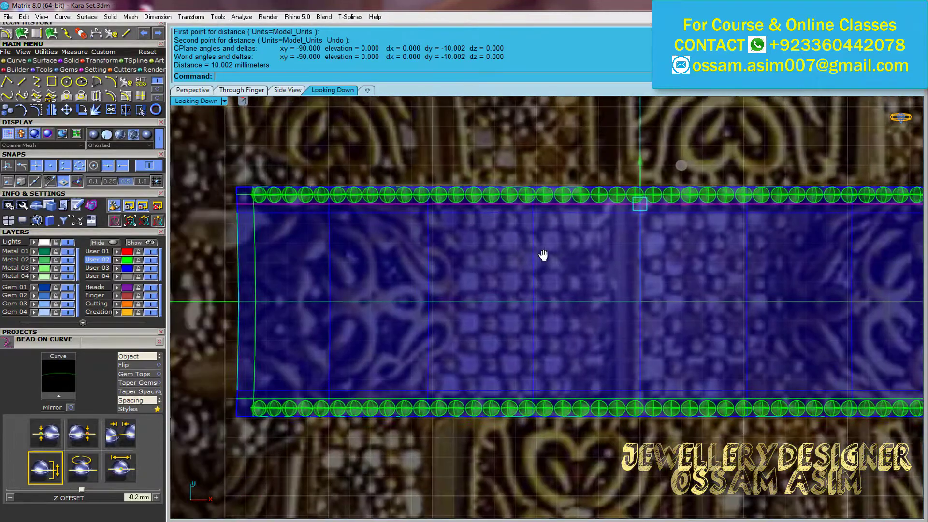
pyautogui.scroll(1, 527, 242)
pyautogui.scroll(1, 551, 222)
pyautogui.scroll(1, 558, 220)
pyautogui.scroll(-1, 483, 215)
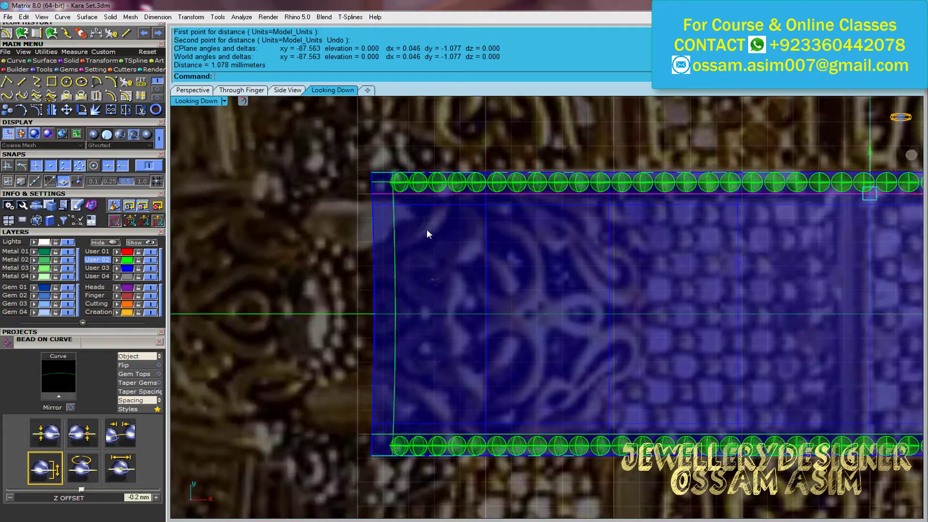
# Delete the unwanted end curve piece and divide the left-end curve into 18 segments
pyautogui.click(393, 197)
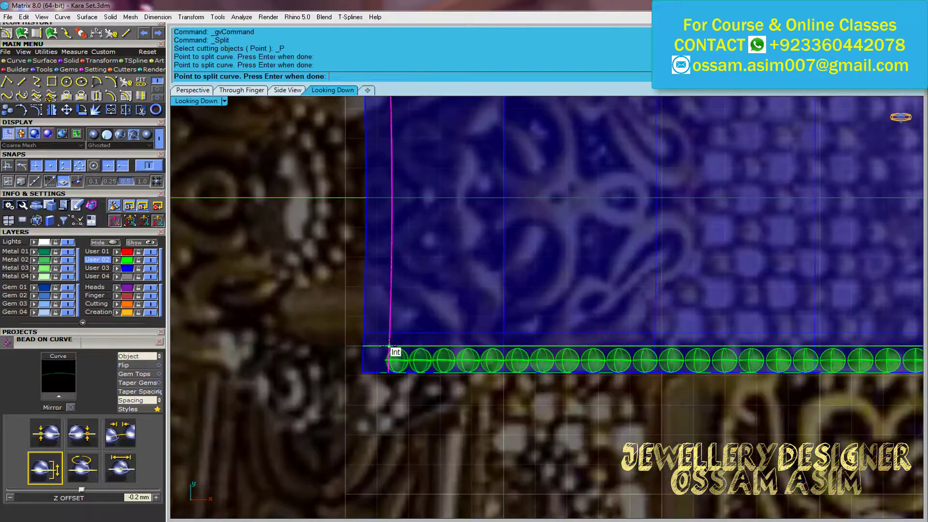
pyautogui.press('Delete')
pyautogui.scroll(3, 360, 181)
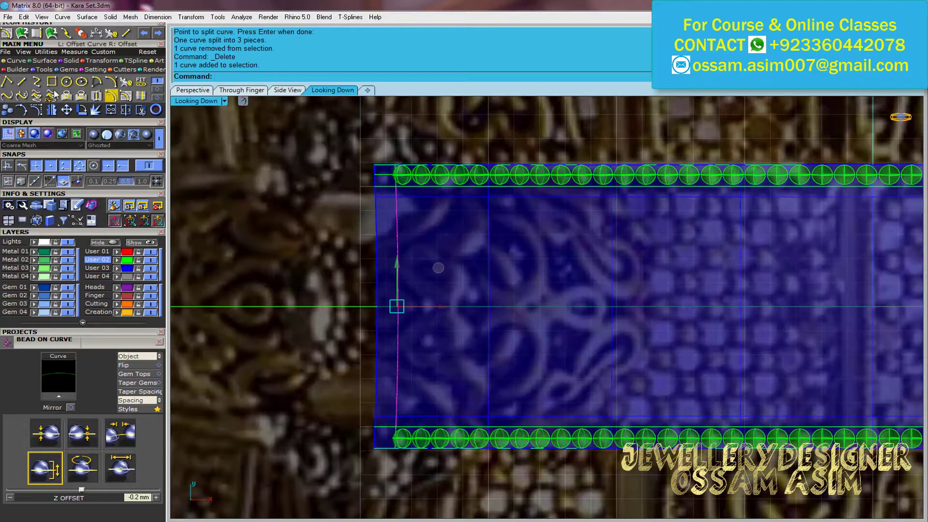
pyautogui.write('18')
pyautogui.press('Return')
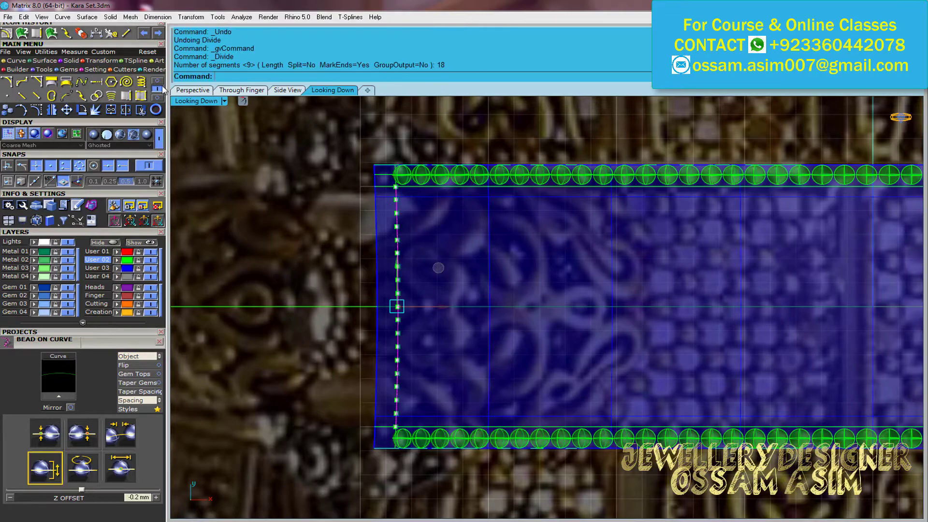
# Extract a crosswise curve from the band, mirror it at plane 0, and trim unwanted pieces
pyautogui.scroll(3, 356, 171)
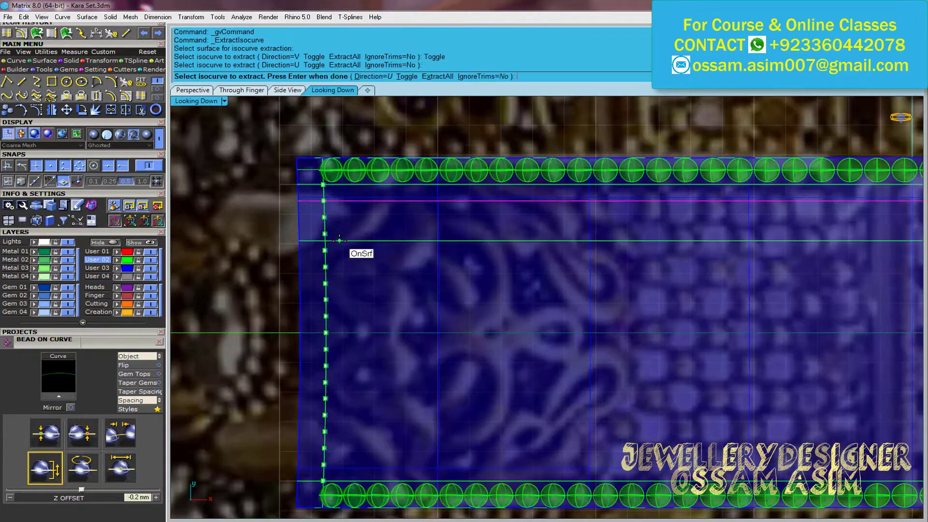
pyautogui.click(340, 240)
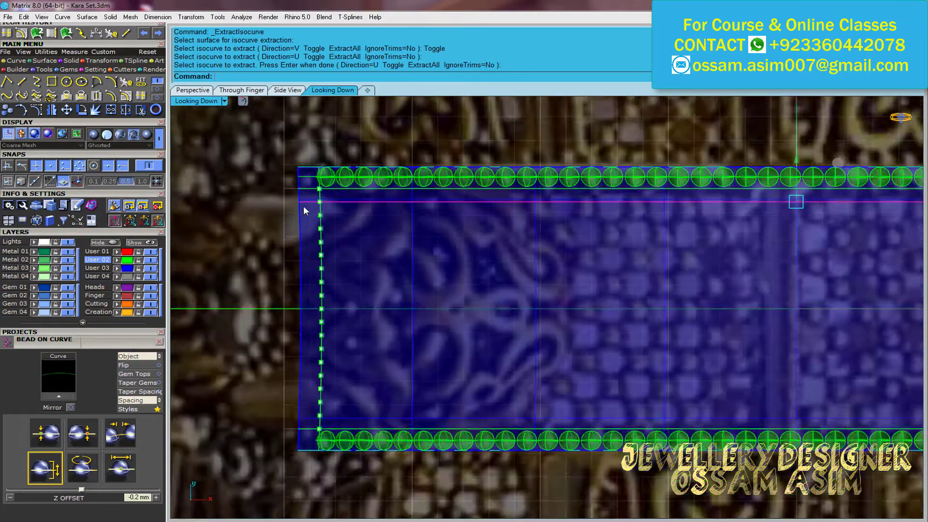
pyautogui.write('0')
pyautogui.press('Return')
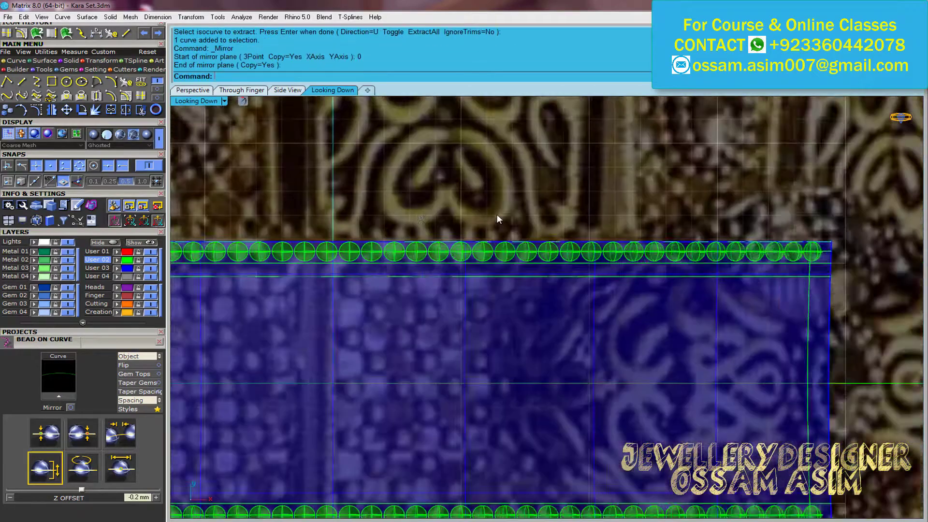
pyautogui.scroll(3, 333, 269)
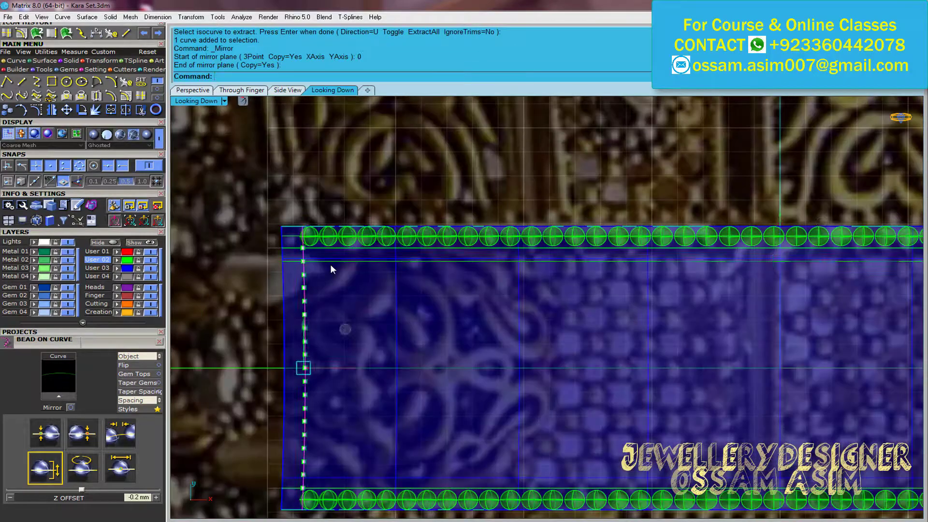
pyautogui.rightClick(127, 115)
pyautogui.press('Return')
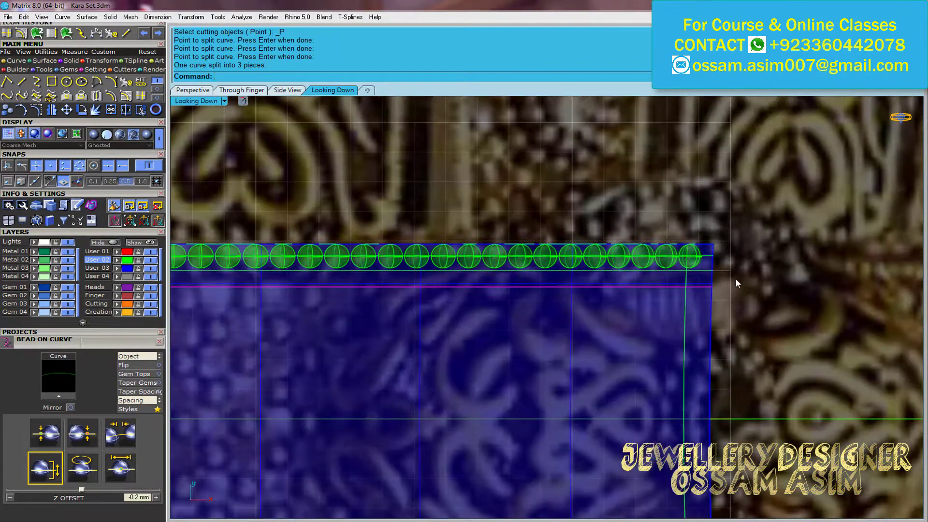
pyautogui.press('Delete')
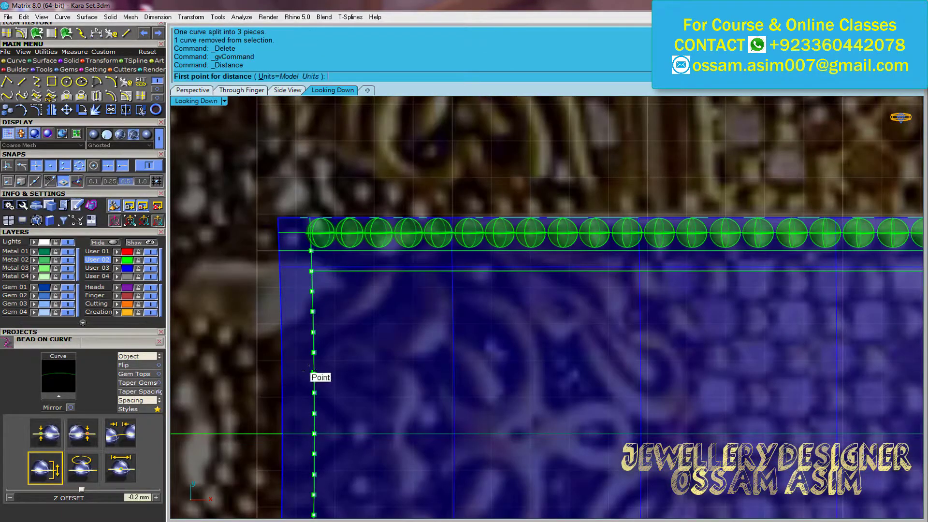
# Add division points along the band's left edge curve
pyautogui.click(7, 96)
pyautogui.scroll(-2, 255, 231)
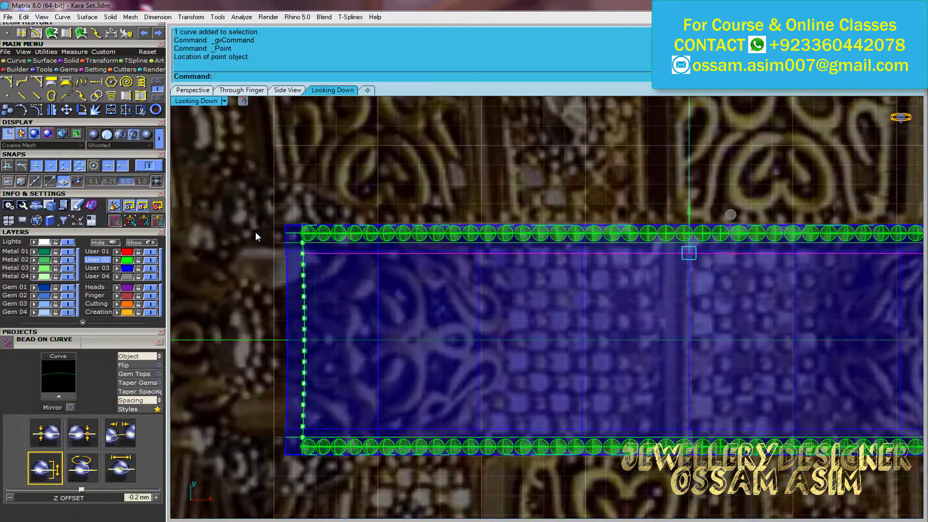
pyautogui.scroll(-2, 255, 242)
pyautogui.scroll(2, 261, 218)
pyautogui.scroll(2, 290, 189)
pyautogui.scroll(3, 331, 257)
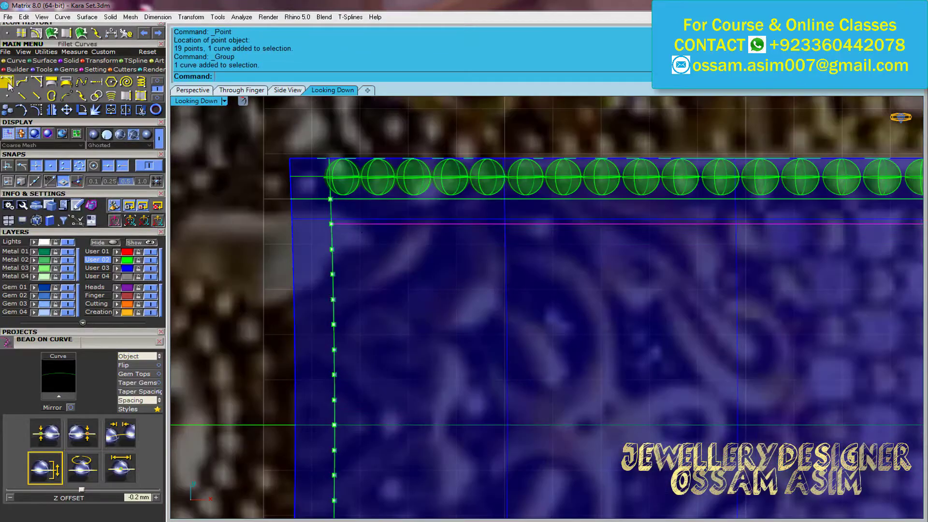
pyautogui.scroll(-3, 301, 227)
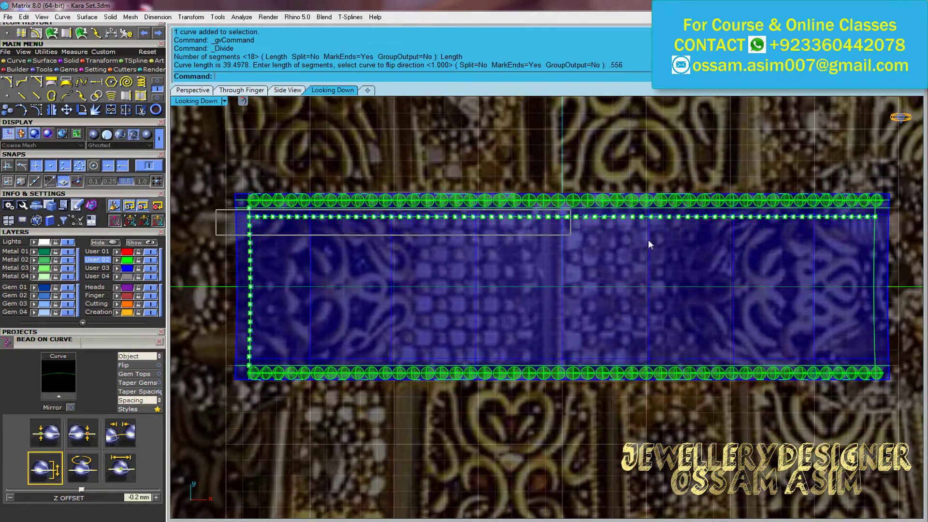
pyautogui.scroll(3, 286, 252)
pyautogui.moveTo(286, 252); pyautogui.dragTo(271, 227, button='right')
pyautogui.scroll(-3, 249, 239)
pyautogui.scroll(2, 341, 234)
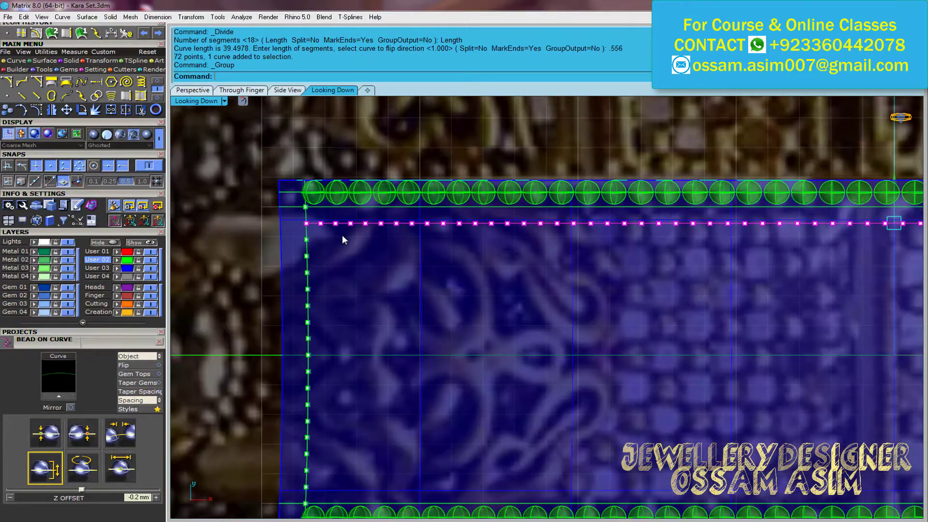
pyautogui.scroll(2, 502, 253)
pyautogui.scroll(2, 509, 253)
pyautogui.scroll(-3, 509, 258)
pyautogui.scroll(3, 321, 244)
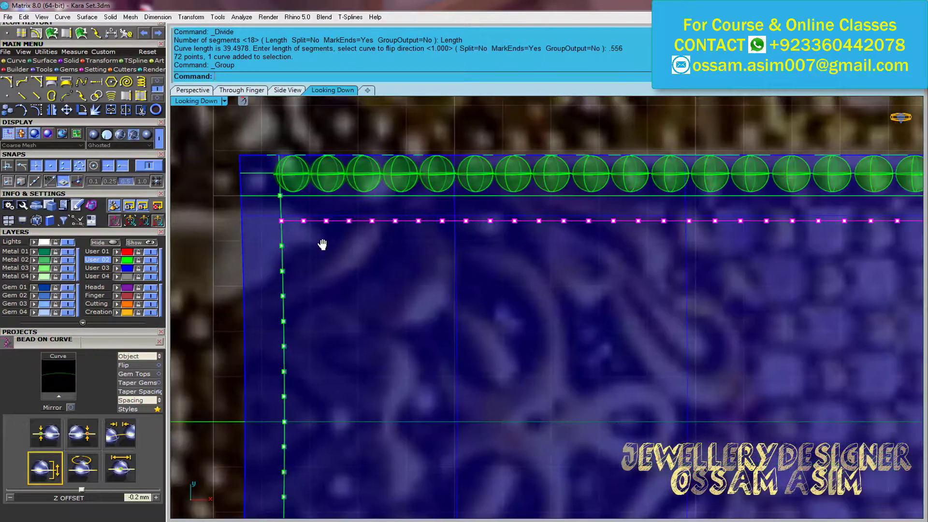
pyautogui.scroll(-3, 498, 263)
pyautogui.scroll(3, 323, 222)
pyautogui.scroll(-1, 323, 222)
pyautogui.scroll(-2, 351, 196)
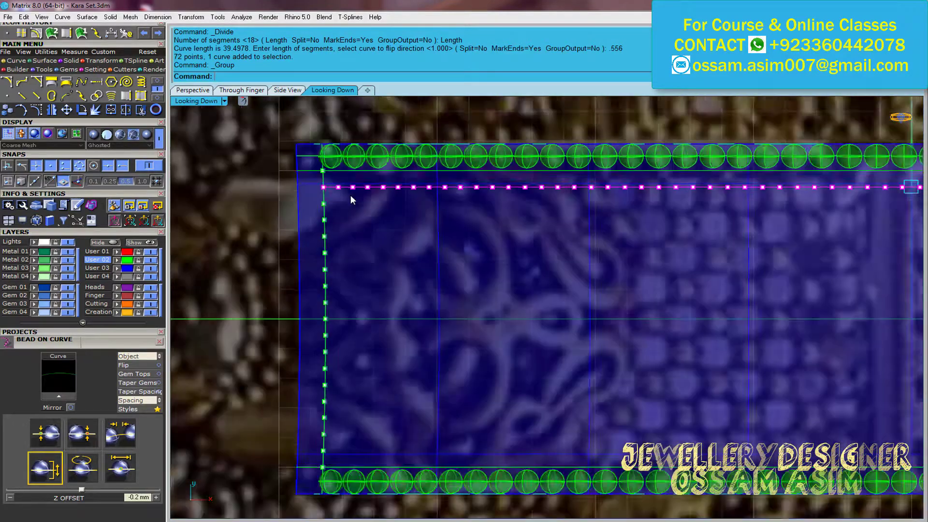
pyautogui.scroll(2, 336, 211)
pyautogui.scroll(-1, 338, 211)
# Copy the top inner curve onto successive left-edge points as parallel lines
pyautogui.hotkey('ctrl', 'z')
pyautogui.hotkey('ctrl', 'z')
pyautogui.hotkey('ctrl', 'c')
pyautogui.click(319, 170)
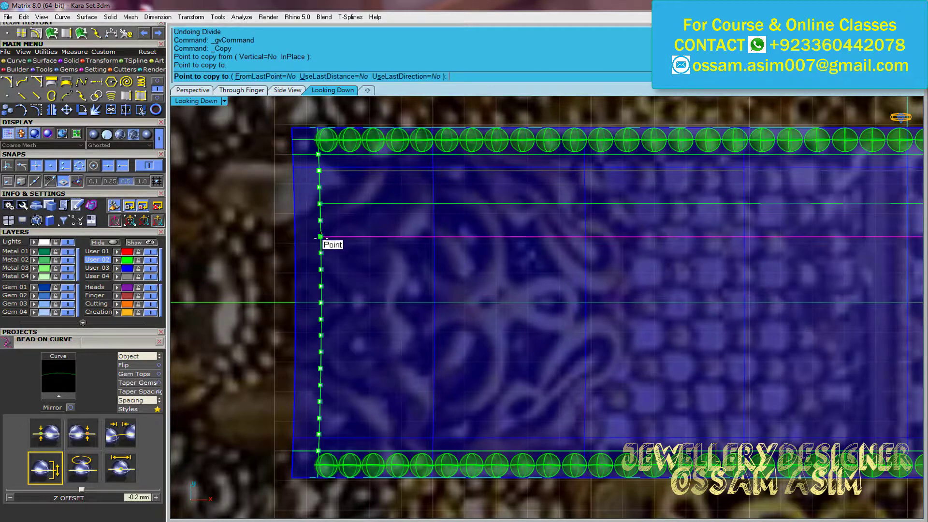
pyautogui.press('Return')
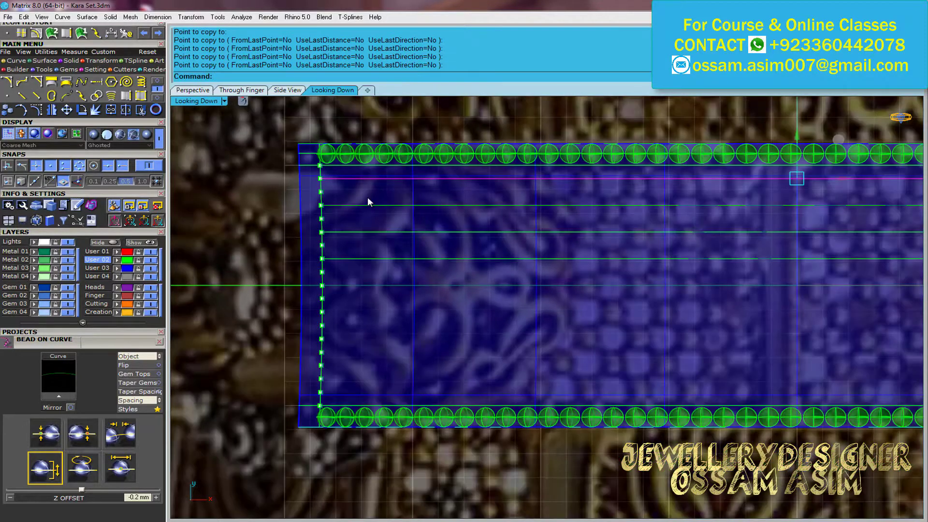
pyautogui.scroll(2, 382, 210)
# Pull the parallel lines onto the band surface, then undo a trial 72-segment division
pyautogui.click(129, 139)
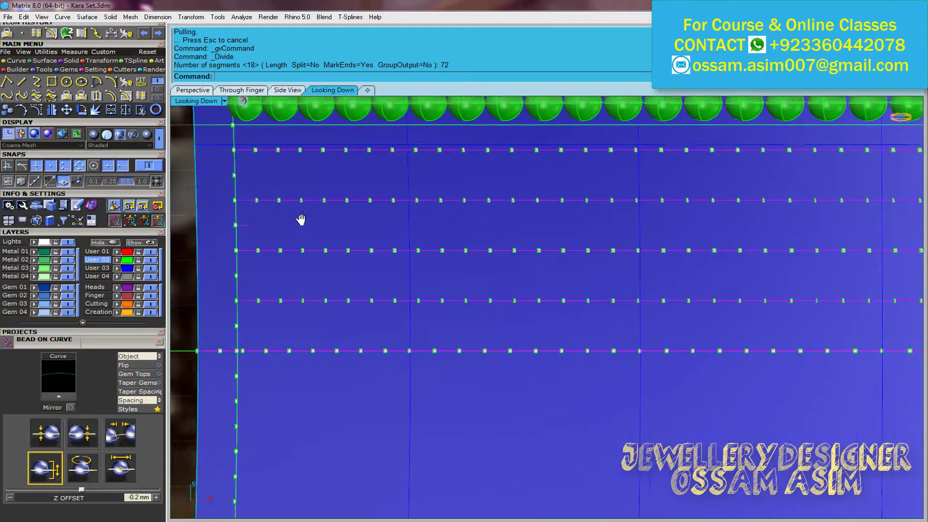
pyautogui.write('72')
pyautogui.click(300, 218)
pyautogui.rightClick(300, 218)
pyautogui.click(311, 222)
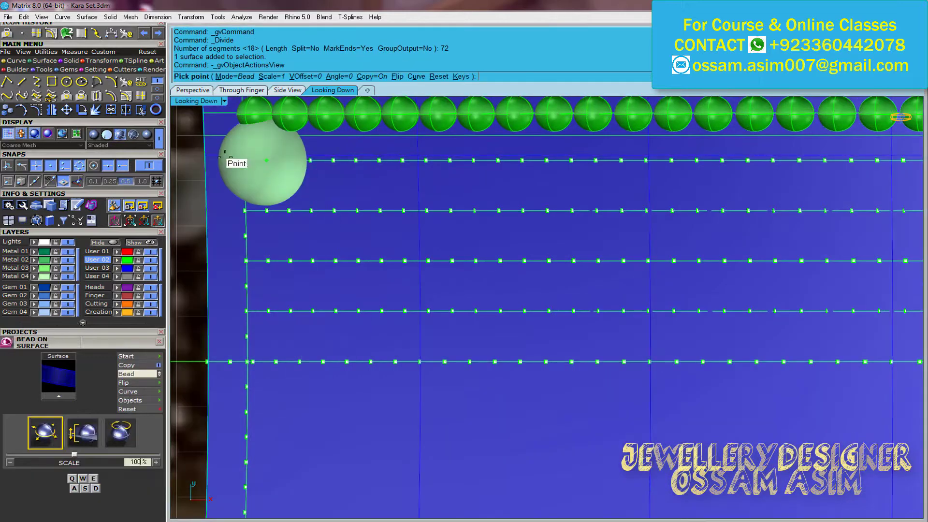
pyautogui.press('a')
pyautogui.press('a')
pyautogui.press('a')
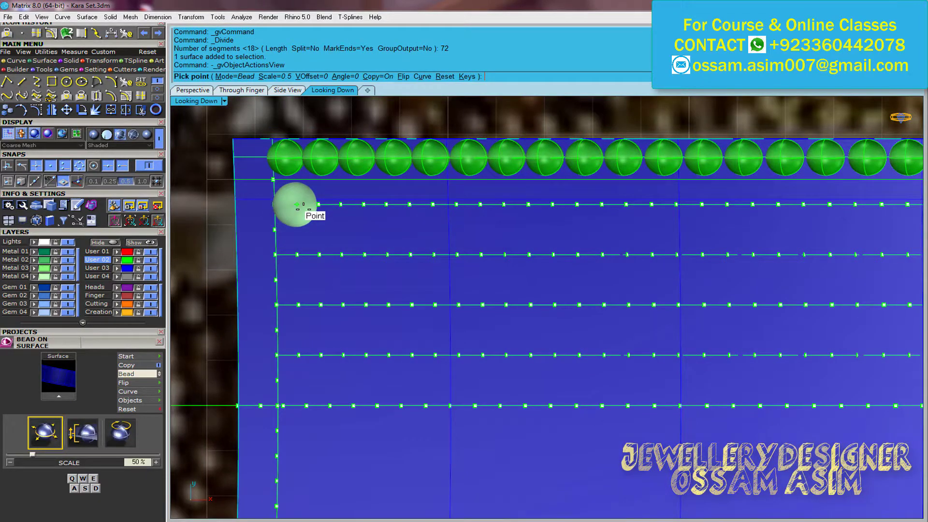
pyautogui.hotkey('ctrl', 'z')
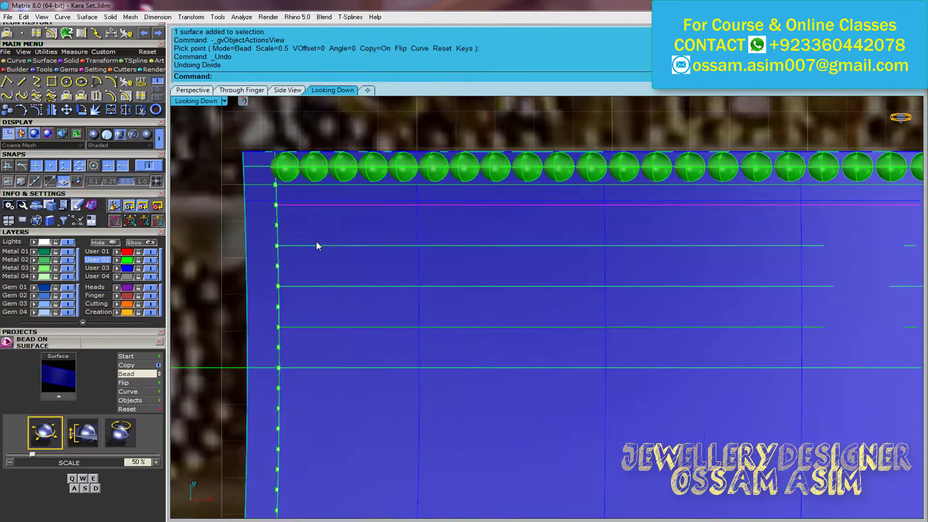
pyautogui.scroll(-3, 274, 199)
pyautogui.click(290, 213)
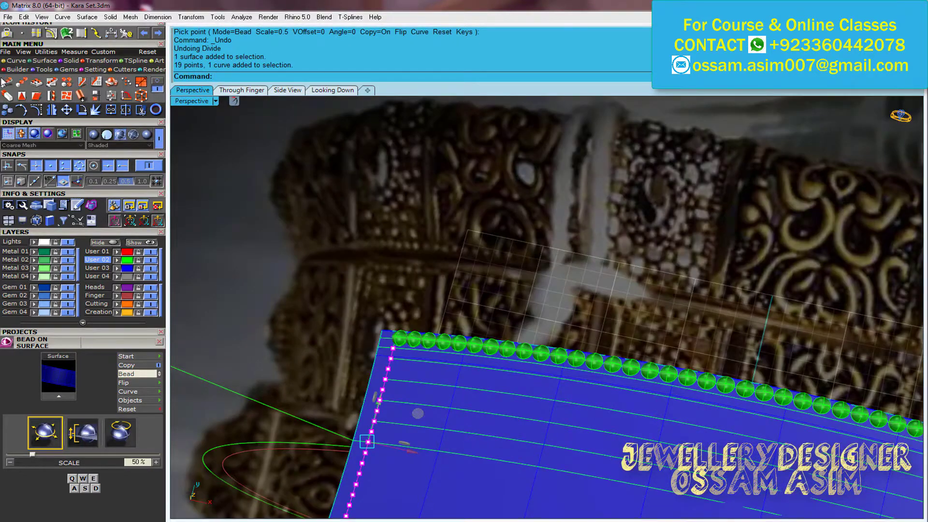
# Array 78 beads along the band's edge curve
pyautogui.click(6, 82)
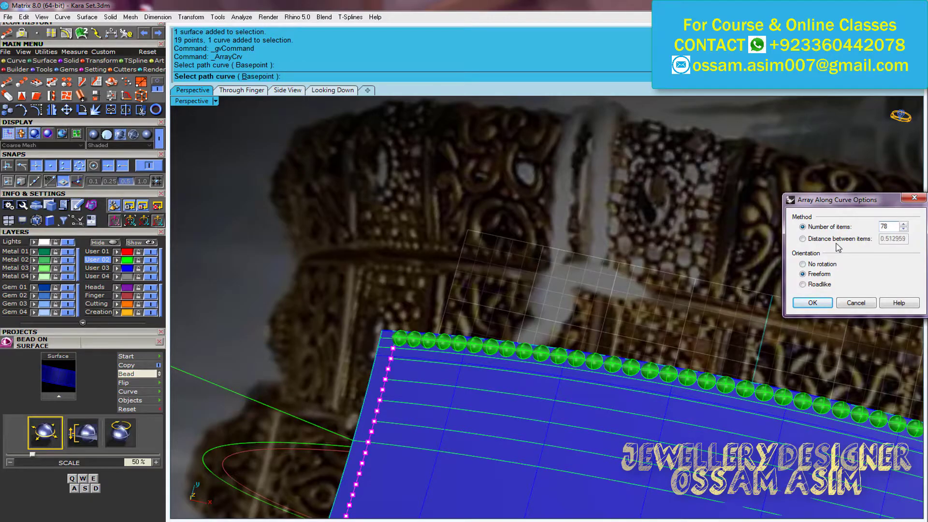
pyautogui.click(813, 302)
pyautogui.moveTo(587, 263)
pyautogui.mouseDown(button='right')
pyautogui.moveTo(484, 358)
pyautogui.moveTo(545, 395)
pyautogui.mouseUp(button='right')
pyautogui.scroll(5, 484, 358)
pyautogui.click(71, 61)
pyautogui.click(6, 82)
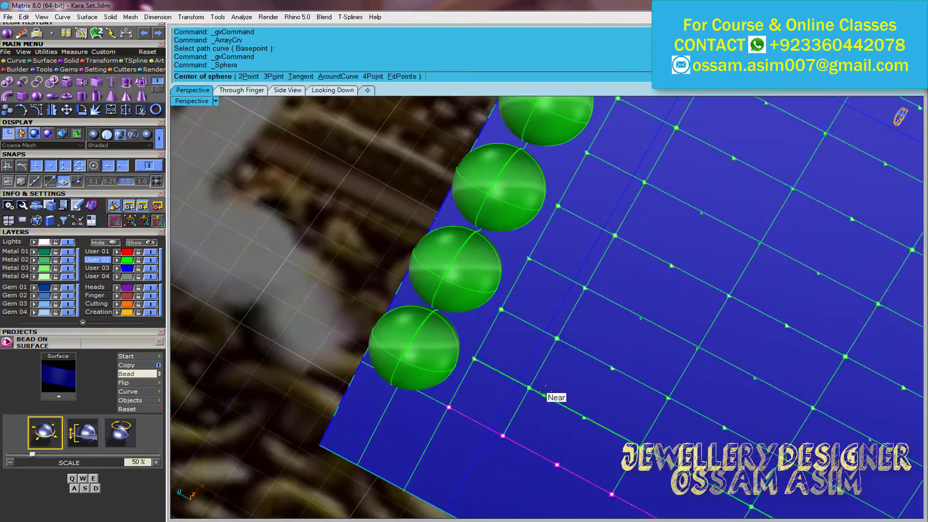
pyautogui.press('Delete')
# Place five small beads at grid intersections across one end of the band
pyautogui.rightClick(530, 384)
pyautogui.click(531, 373)
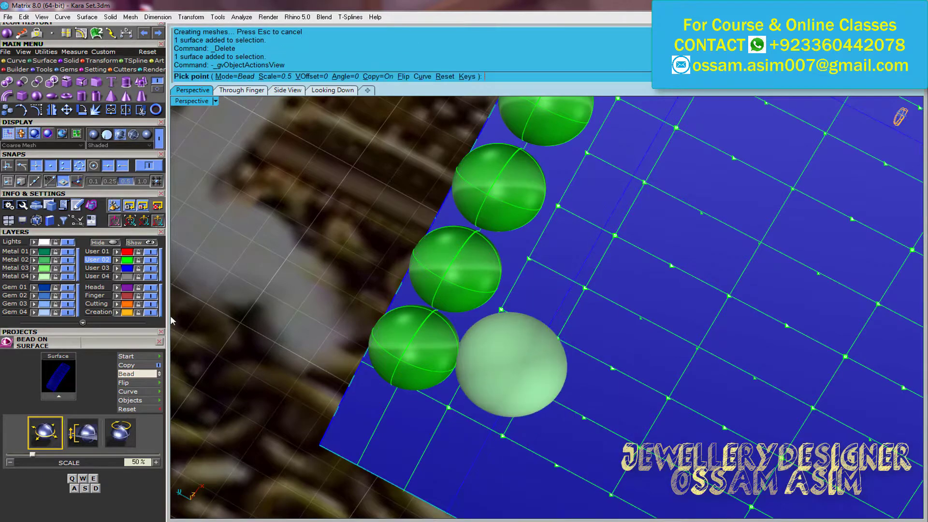
pyautogui.scroll(-3, 529, 389)
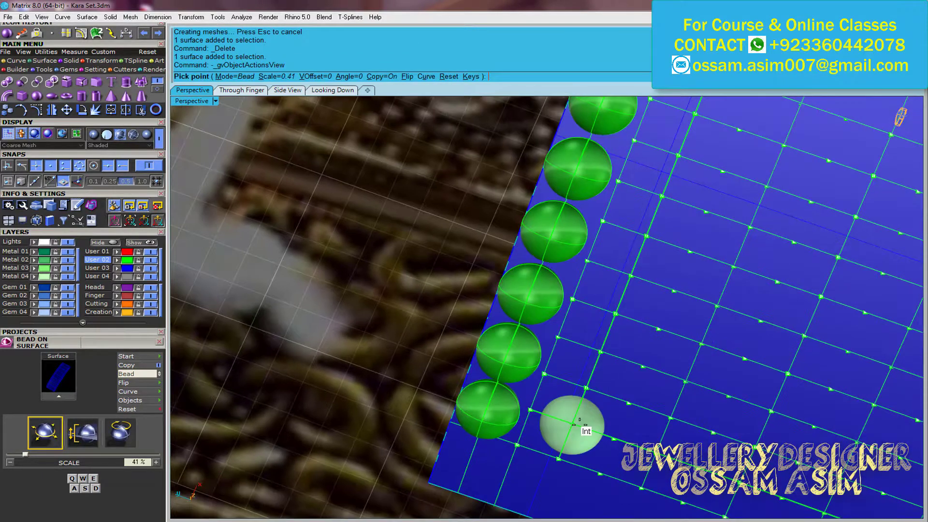
pyautogui.click(580, 423)
pyautogui.keyDown('shift'); pyautogui.moveTo(675, 415); pyautogui.dragTo(633, 319, button='right'); pyautogui.keyUp('shift')
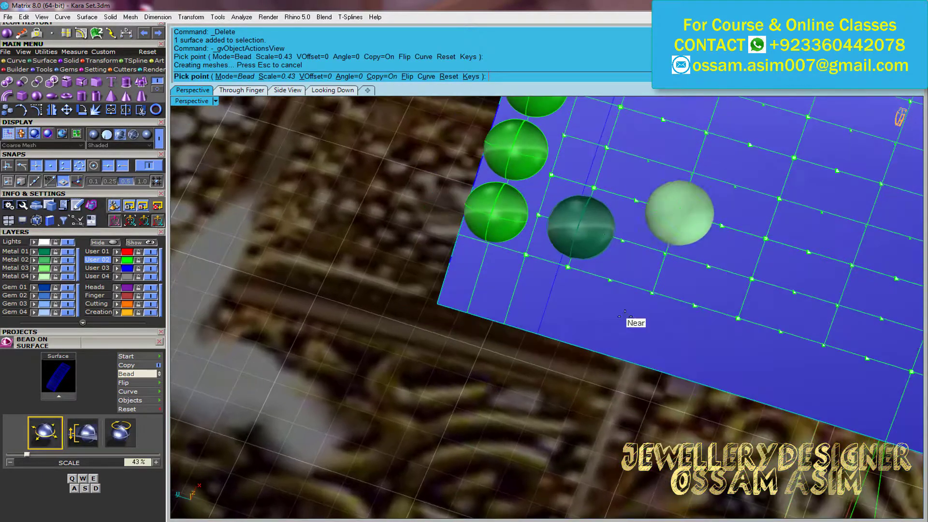
pyautogui.press('Escape')
pyautogui.click(581, 228)
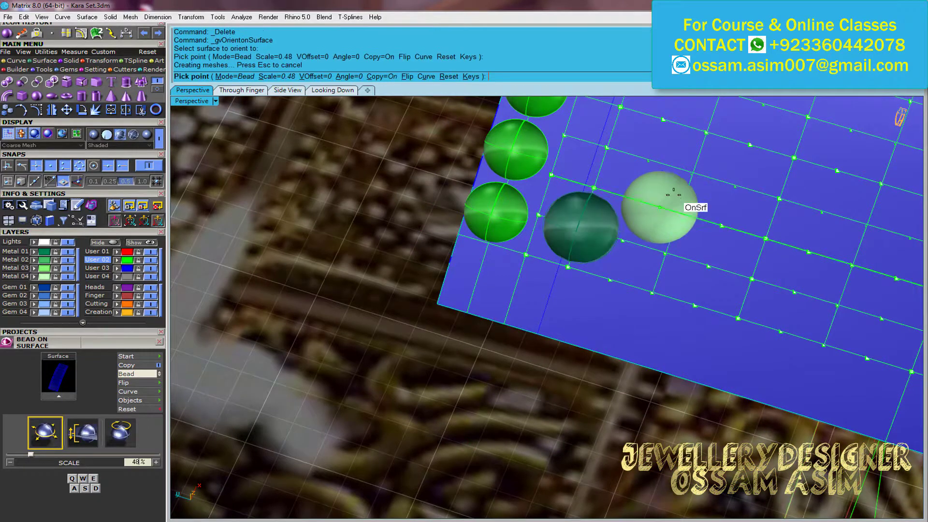
pyautogui.keyDown('shift'); pyautogui.moveTo(691, 181); pyautogui.dragTo(709, 271, button='right'); pyautogui.keyUp('shift')
pyautogui.click(698, 297)
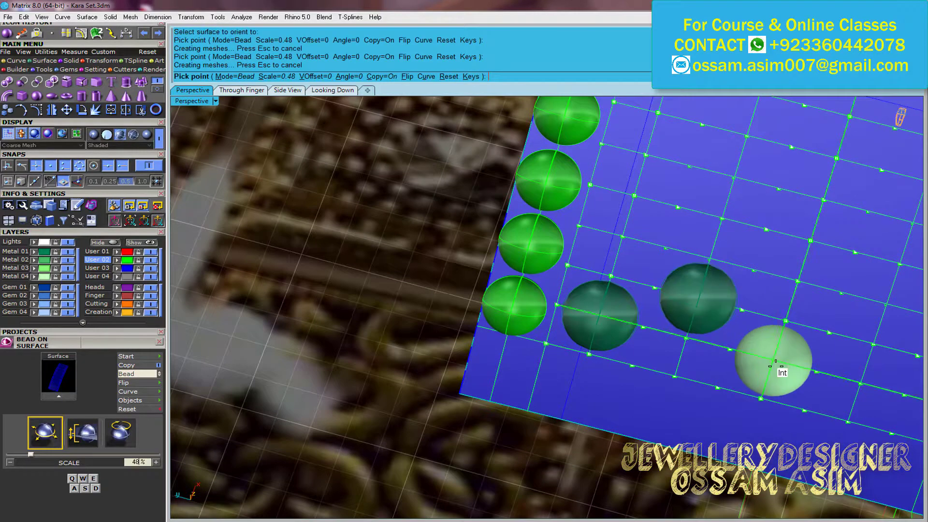
pyautogui.click(874, 342)
pyautogui.scroll(-3, 745, 354)
pyautogui.click(749, 335)
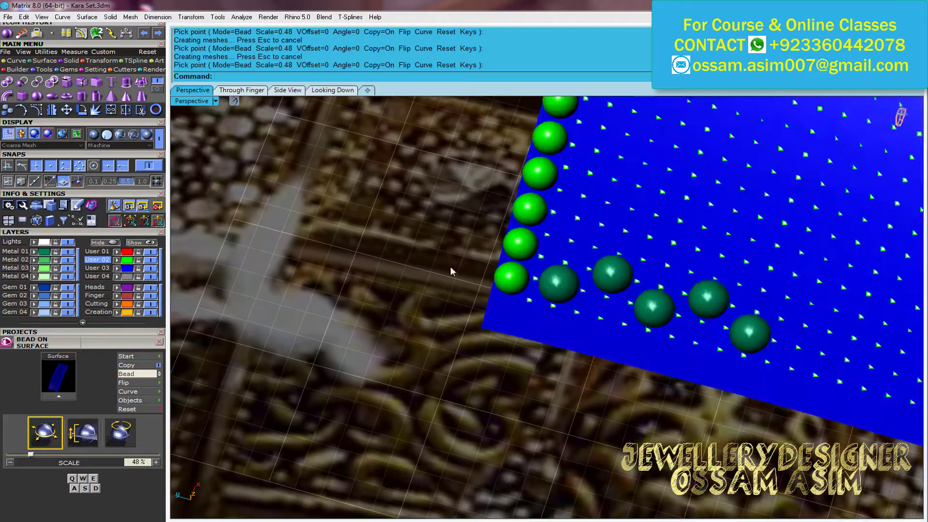
pyautogui.scroll(-5, 459, 339)
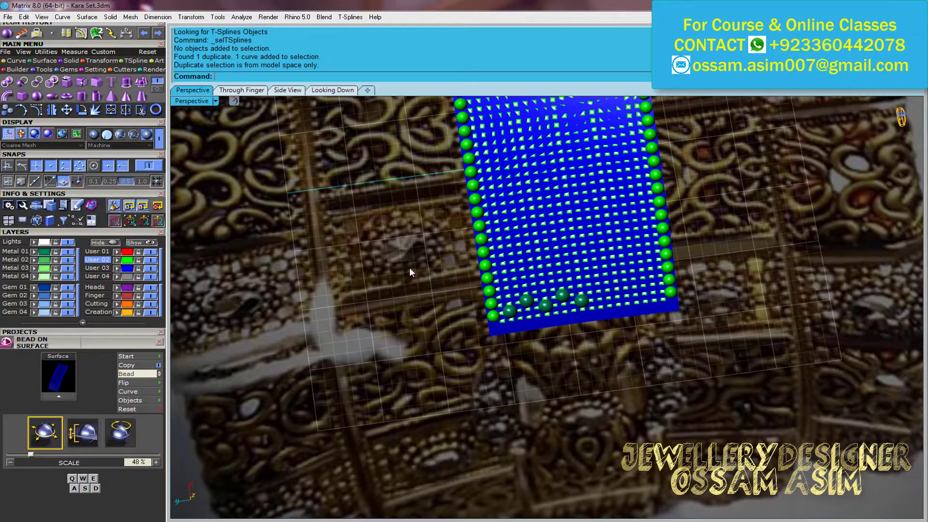
# Array the mirrored small beads along the curve across the band surface
pyautogui.scroll(5, 546, 300)
pyautogui.scroll(-3, 567, 296)
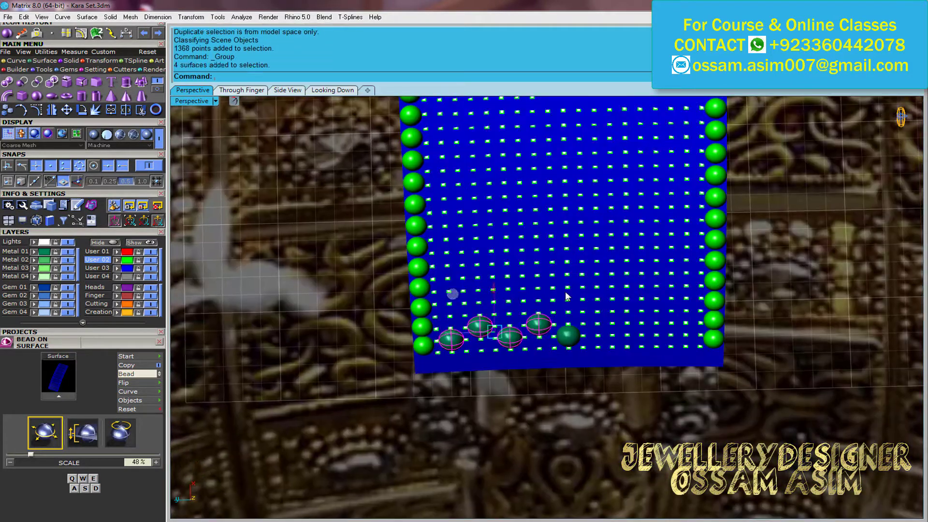
pyautogui.moveTo(559, 437); pyautogui.dragTo(212, 125, button='right')
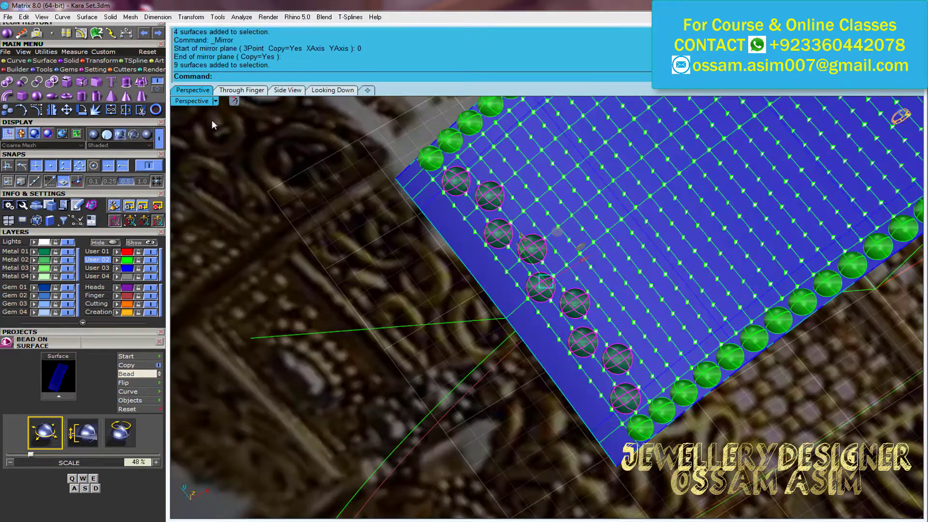
pyautogui.click(21, 34)
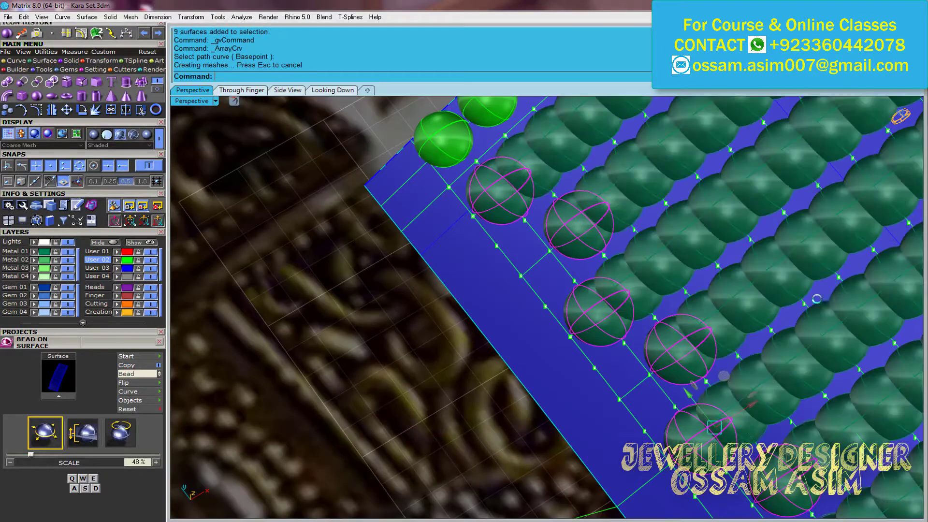
pyautogui.press('Return')
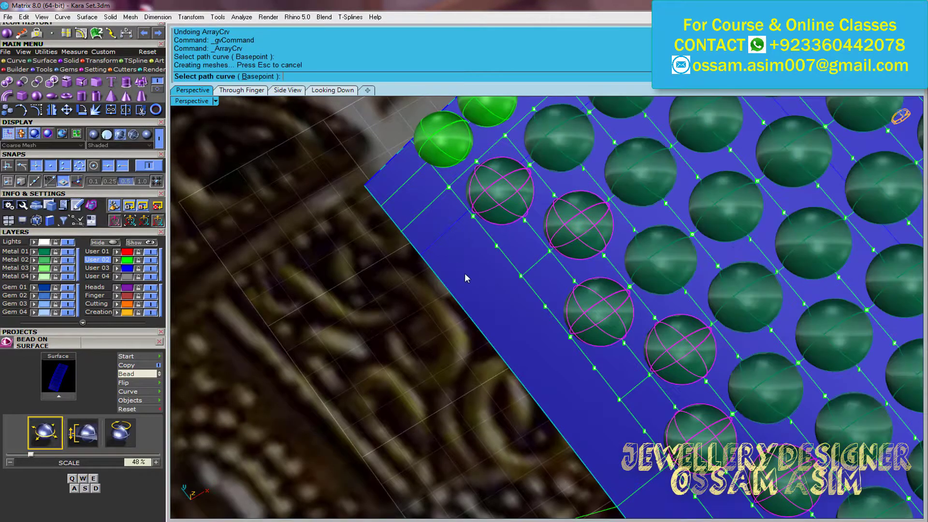
pyautogui.scroll(-5, 465, 274)
pyautogui.moveTo(446, 349)
pyautogui.mouseDown(button='right')
pyautogui.moveTo(338, 271)
pyautogui.moveTo(395, 192)
pyautogui.moveTo(484, 346)
pyautogui.moveTo(479, 336)
pyautogui.moveTo(356, 325)
pyautogui.mouseUp(button='right')
# Select all 324 grid beads and group them
pyautogui.scroll(5, 484, 346)
pyautogui.scroll(-5, 479, 336)
pyautogui.hotkey('ctrl', 'a')
pyautogui.scroll(8, 428, 328)
pyautogui.scroll(-8, 428, 328)
pyautogui.hotkey('ctrl', 'g')
# In Through Finger view, scale the selection in 2D about origin 0
pyautogui.click(242, 90)
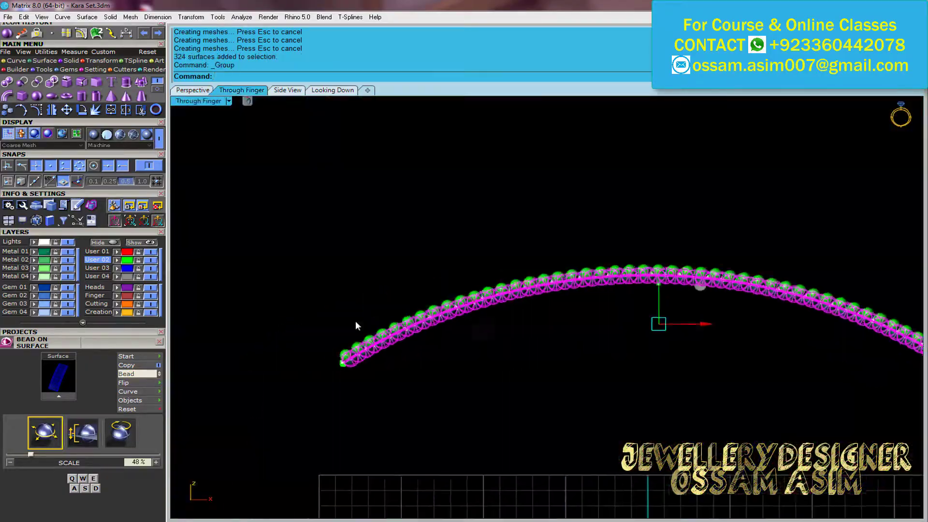
pyautogui.click(99, 61)
pyautogui.click(140, 82)
pyautogui.write('0')
pyautogui.press('Return')
pyautogui.click(331, 182)
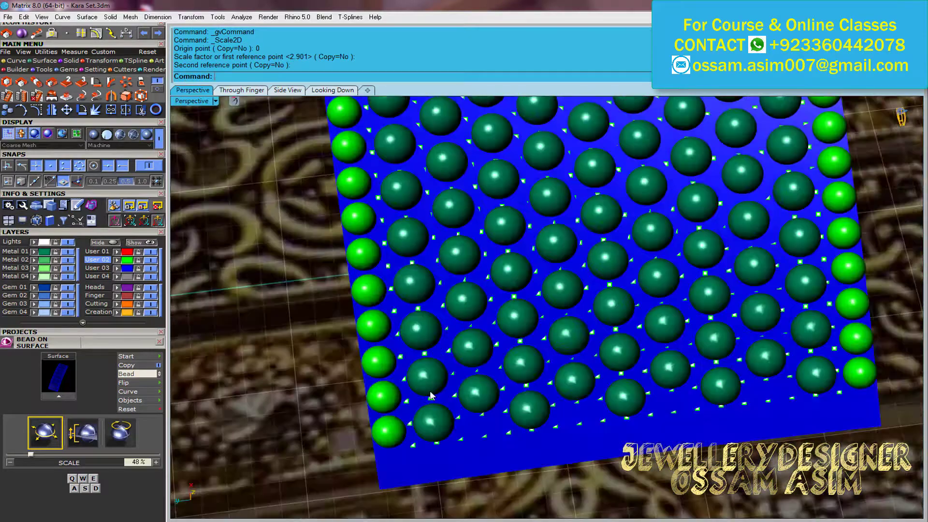
pyautogui.scroll(5, 432, 396)
# Draw the zigzag lattice polyline through bead centres and pull it onto the band surface
pyautogui.click(16, 60)
pyautogui.click(7, 82)
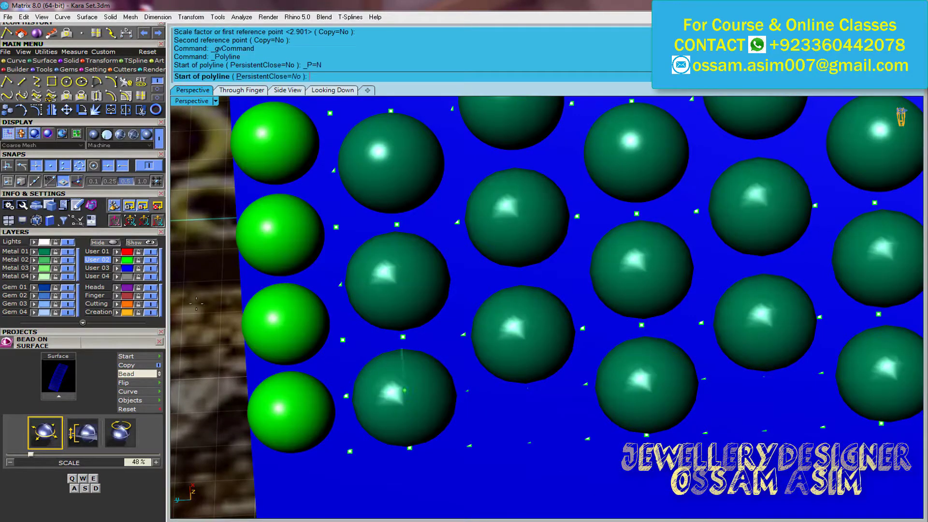
pyautogui.click(68, 252)
pyautogui.click(68, 251)
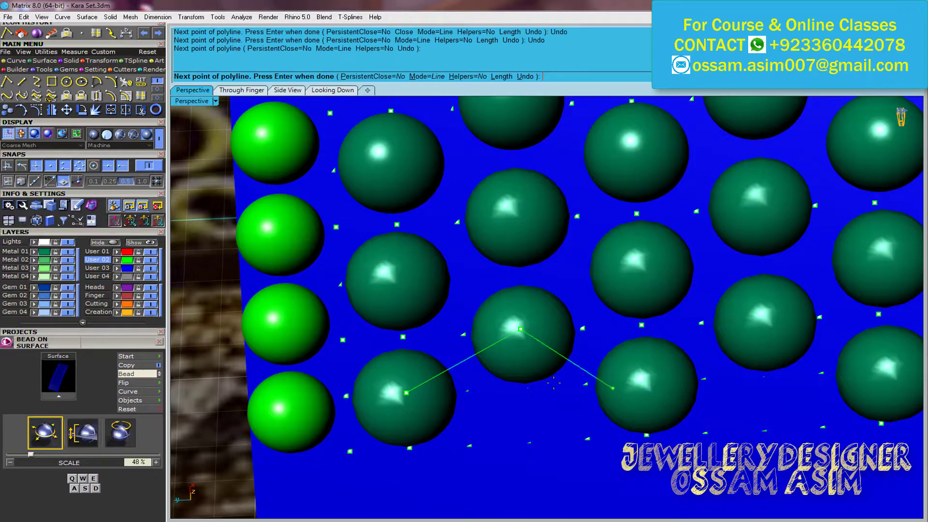
pyautogui.click(880, 368)
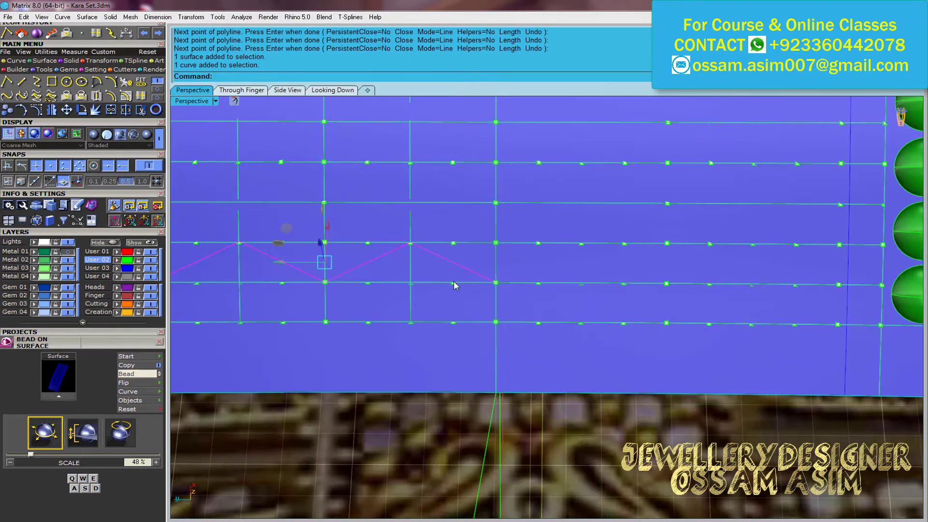
pyautogui.press('Return')
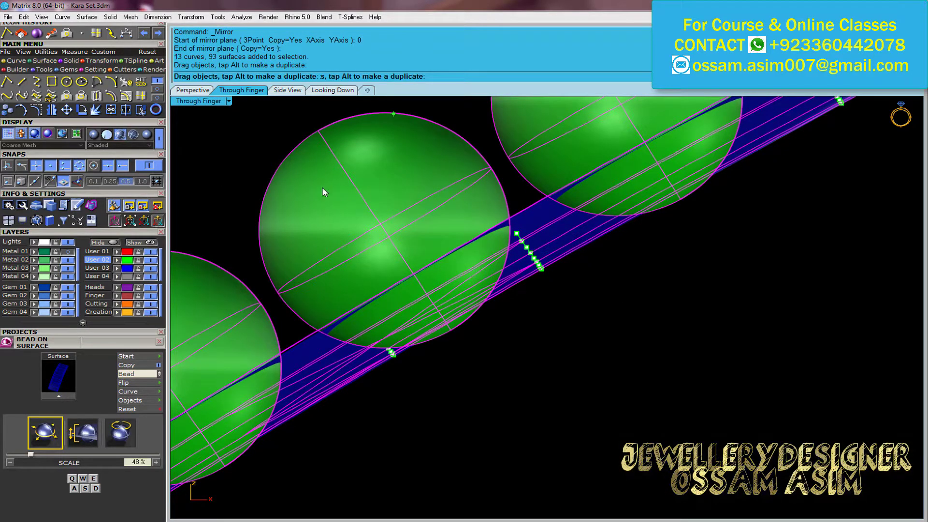
# Undo the accidental bead move, group the lattice pieces, and save in Perspective view
pyautogui.moveTo(324, 191); pyautogui.dragTo(378, 228)
pyautogui.hotkey('ctrl', 'z')
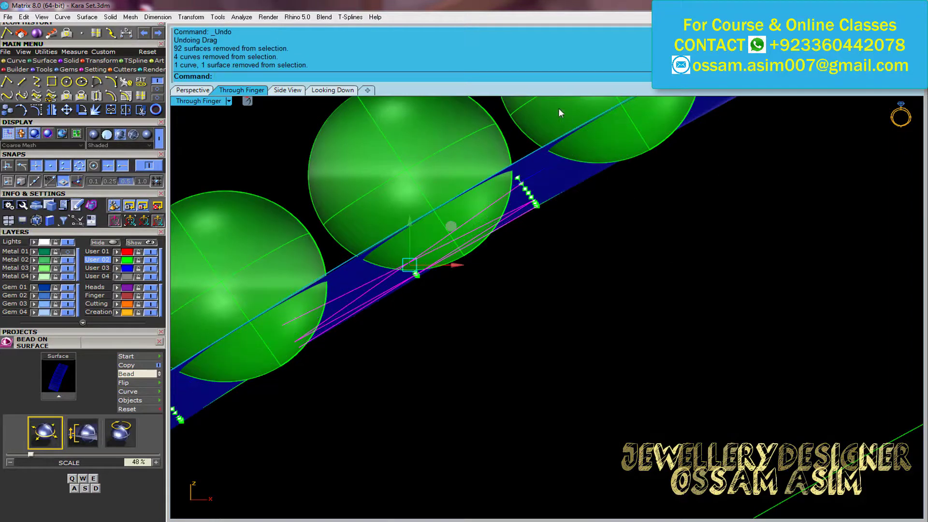
pyautogui.hotkey('ctrl', 'g')
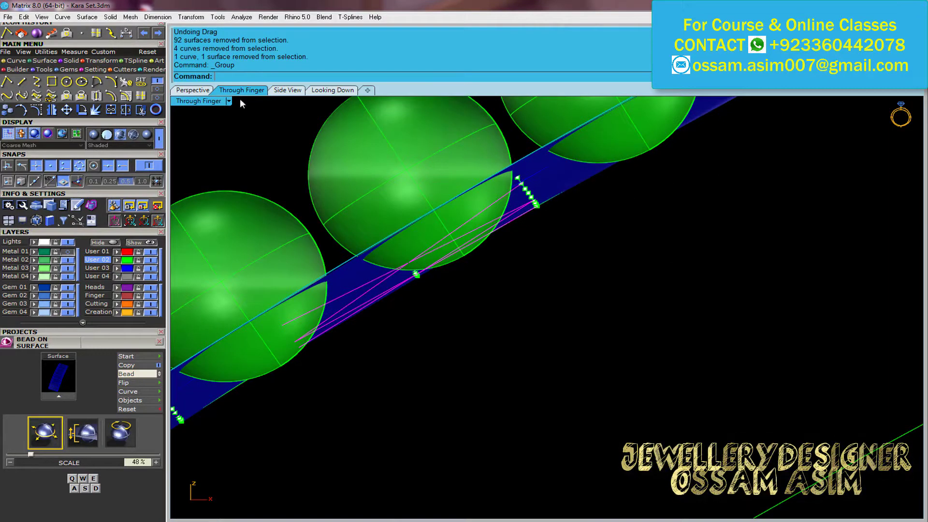
pyautogui.click(193, 89)
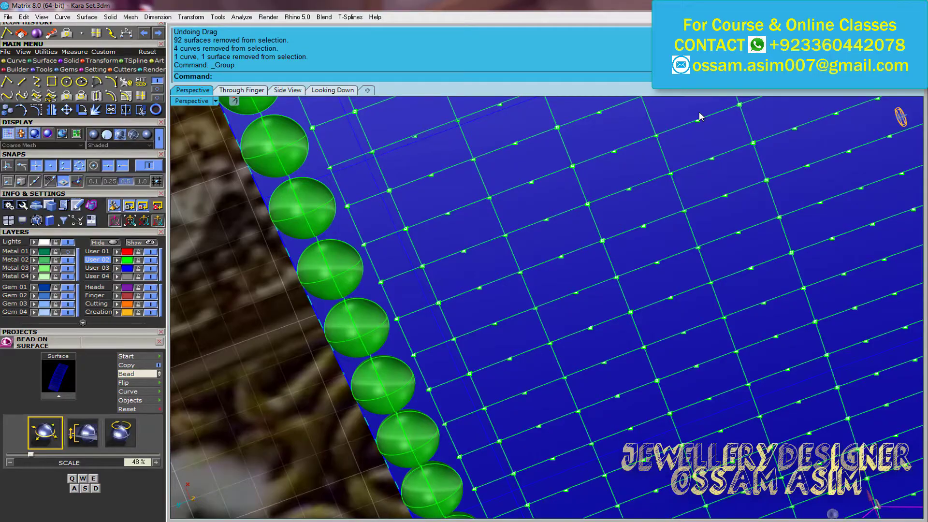
pyautogui.hotkey('ctrl', 's')
# Mirror a copy of the lattice segment along the bead row
pyautogui.moveTo(700, 117); pyautogui.dragTo(400, 327, button='right')
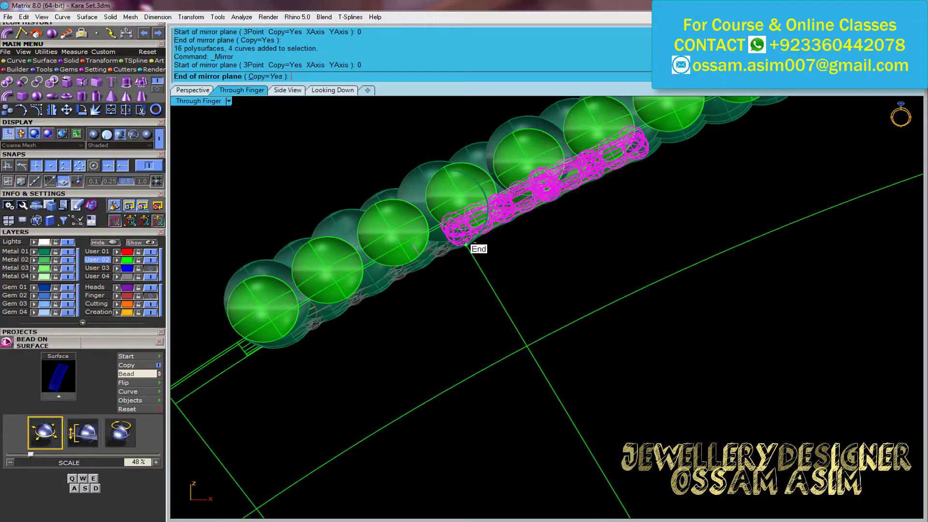
pyautogui.click(466, 245)
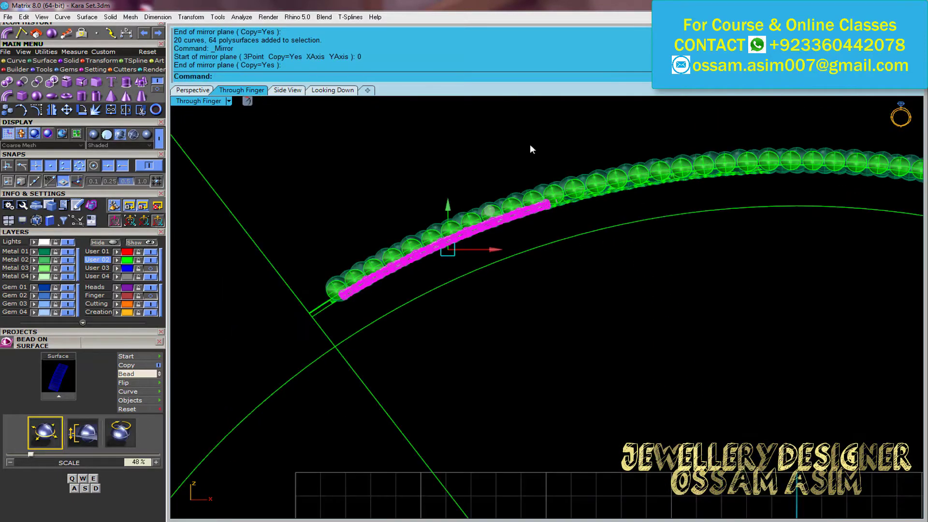
pyautogui.click(442, 239)
pyautogui.click(586, 235)
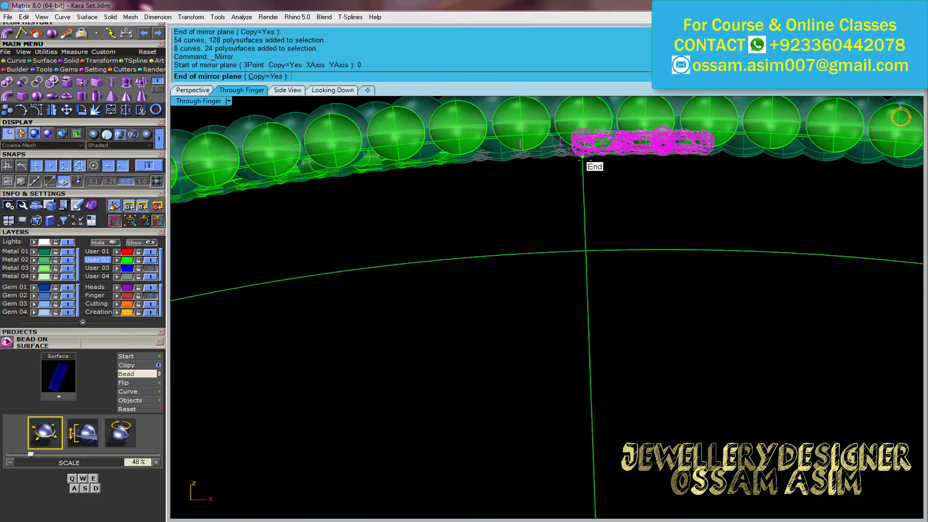
# Window-select and delete the stray lattice copies
pyautogui.scroll(3, 628, 261)
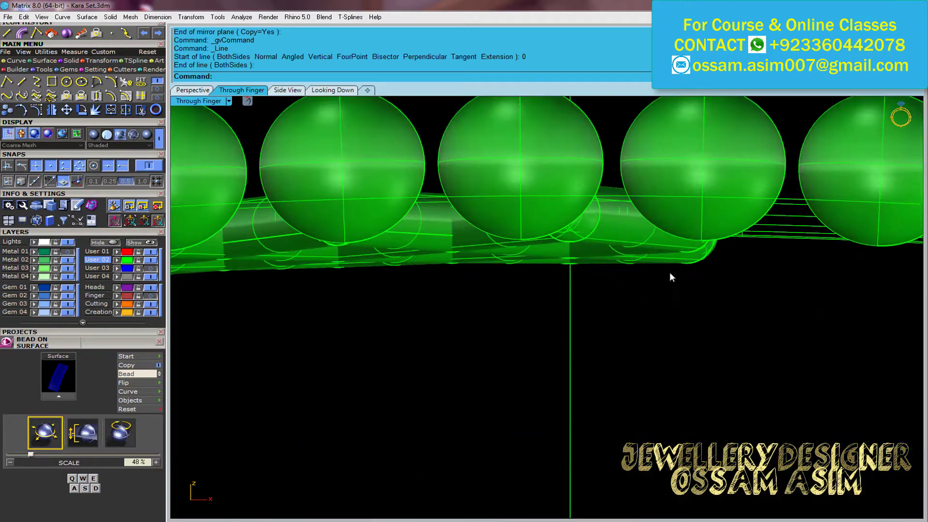
pyautogui.moveTo(647, 307); pyautogui.dragTo(601, 198)
pyautogui.press('Delete')
# Mirror the diamond wire lattice and offset the band surface into a backing plate
pyautogui.click(140, 134)
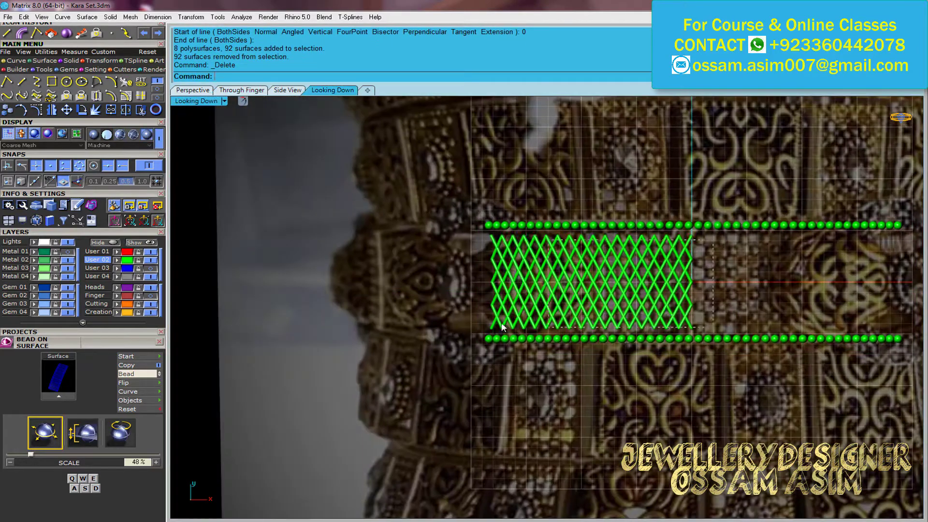
pyautogui.click(192, 90)
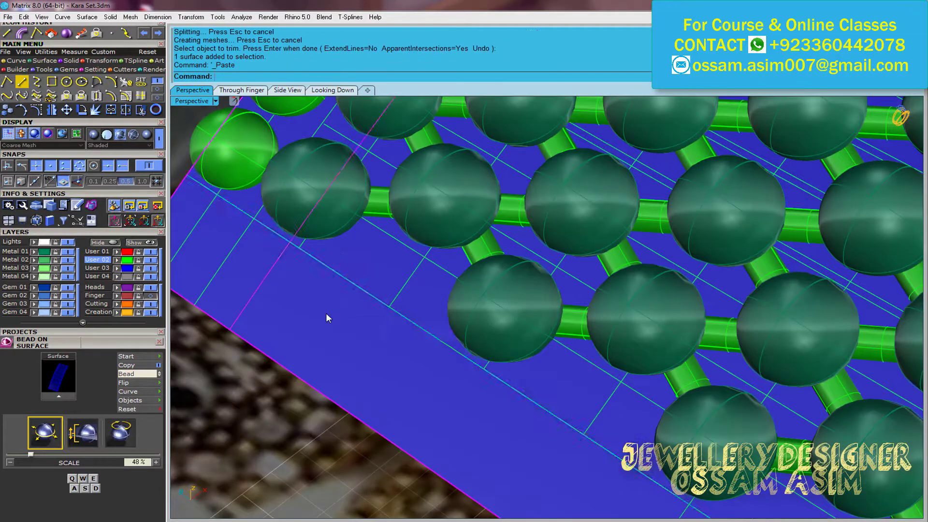
pyautogui.click(327, 314)
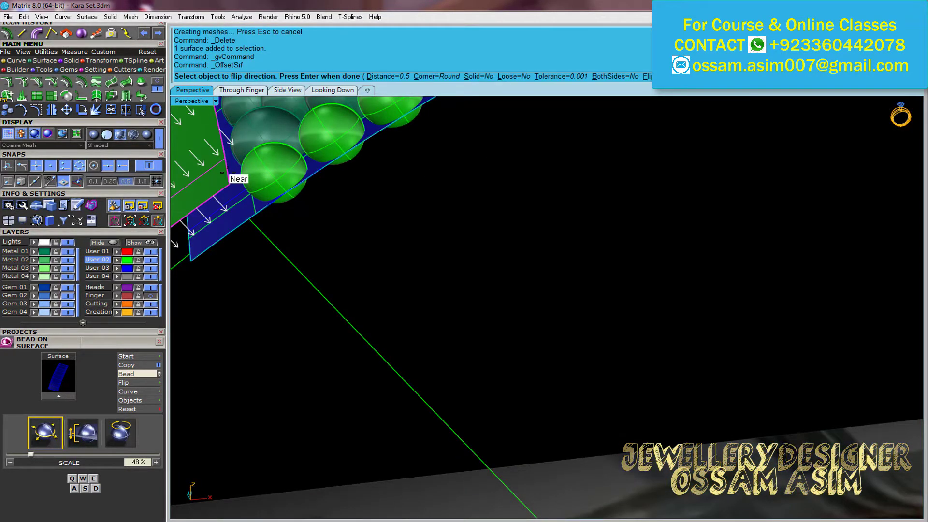
pyautogui.press('Return')
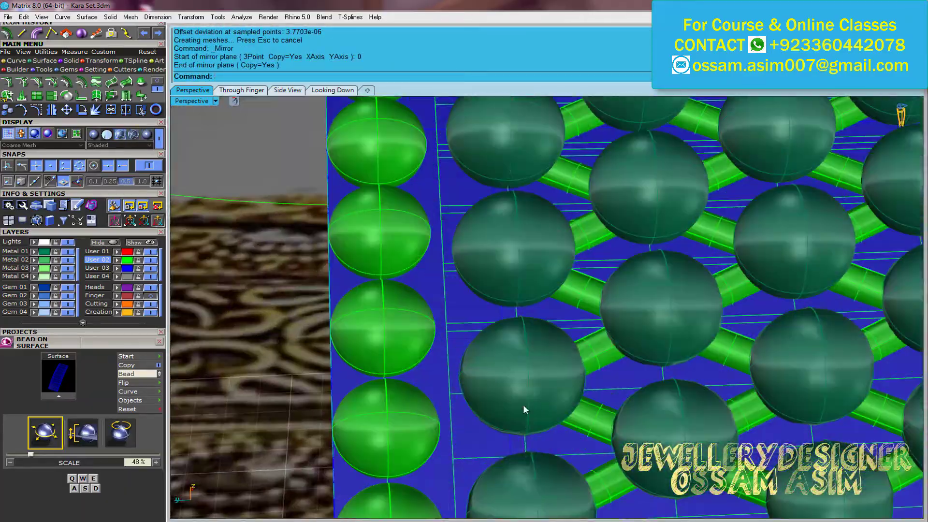
# Try a tube along the band edge curve, then undo it
pyautogui.click(498, 334)
pyautogui.scroll(-5, 498, 334)
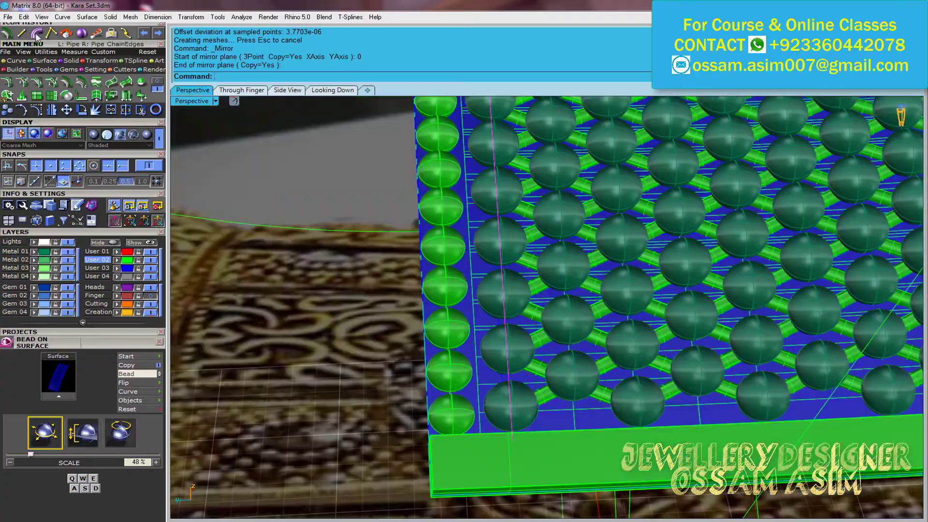
pyautogui.press('Return')
pyautogui.press('Return')
pyautogui.hotkey('ctrl', 'z')
pyautogui.scroll(3, 441, 326)
pyautogui.scroll(3, 459, 339)
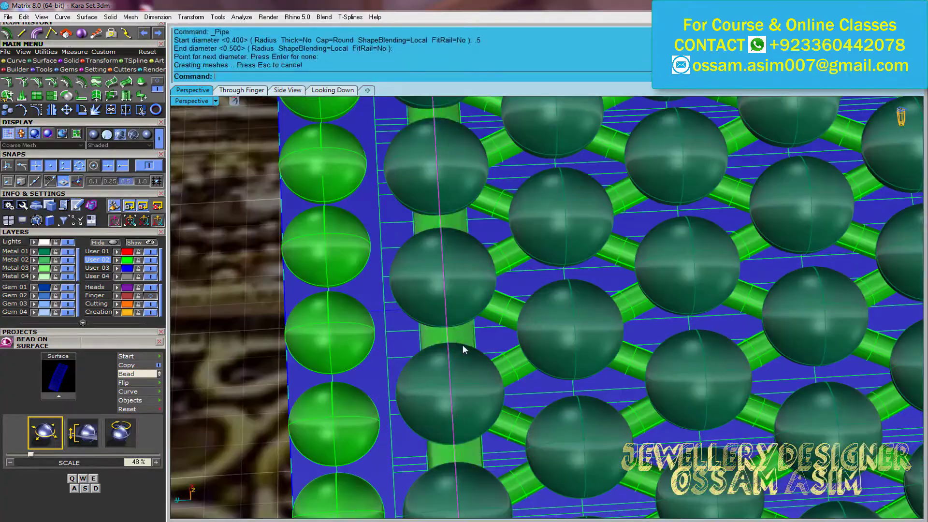
# Select all 324 bead surfaces and mirror them
pyautogui.click(462, 349)
pyautogui.scroll(-5, 531, 439)
pyautogui.moveTo(499, 410); pyautogui.dragTo(435, 397, button='right')
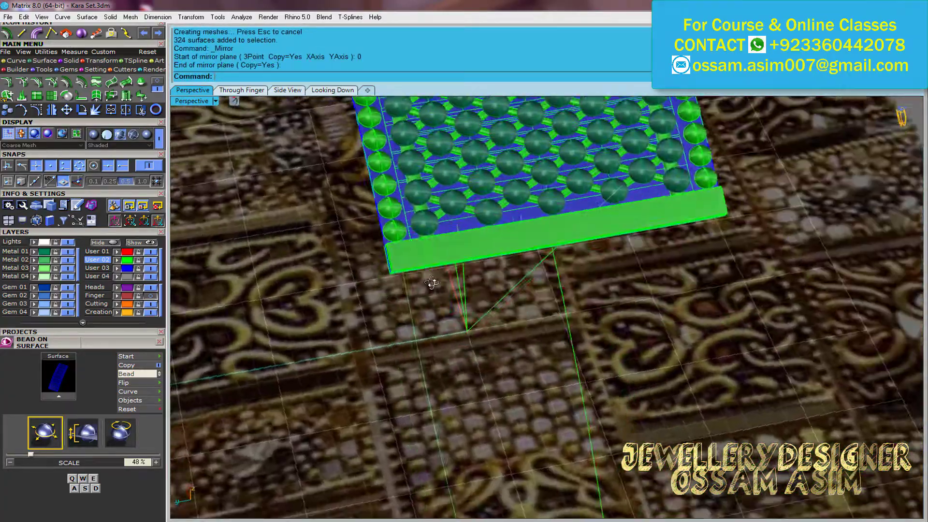
pyautogui.scroll(5, 436, 397)
pyautogui.scroll(-8, 362, 406)
pyautogui.scroll(10, 313, 413)
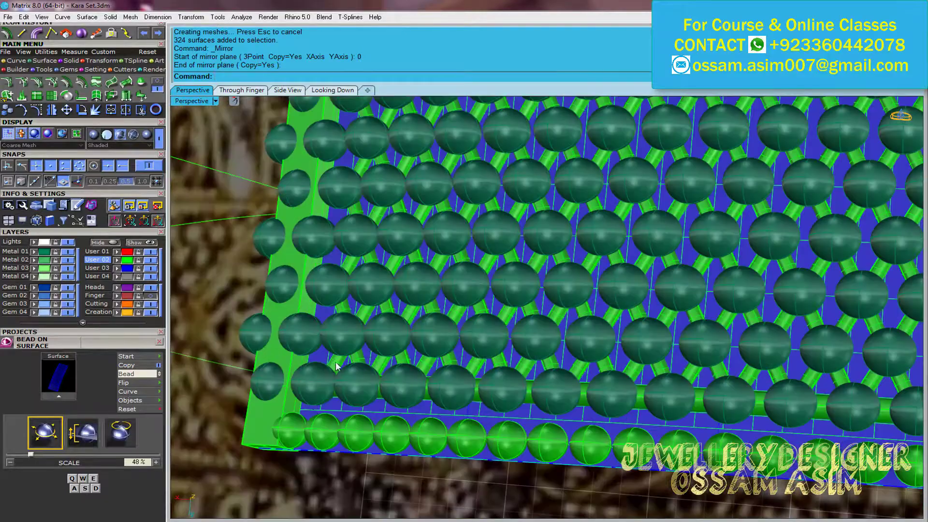
pyautogui.scroll(3, 264, 503)
# Mirror a copy of the connector rod in the top-down view
pyautogui.click(373, 315)
pyautogui.hotkey('ctrl', 'Tab')
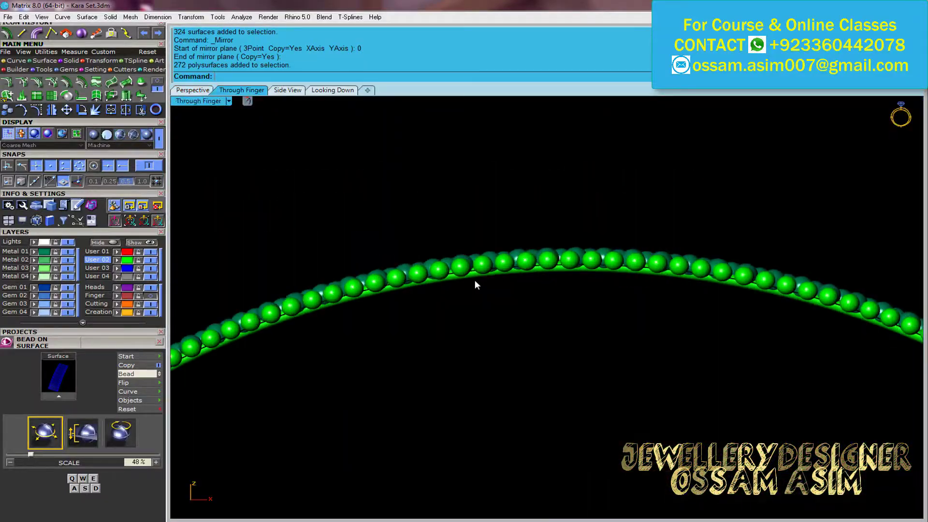
pyautogui.hotkey('ctrl', 'Tab')
pyautogui.scroll(5, 576, 217)
pyautogui.scroll(3, 547, 267)
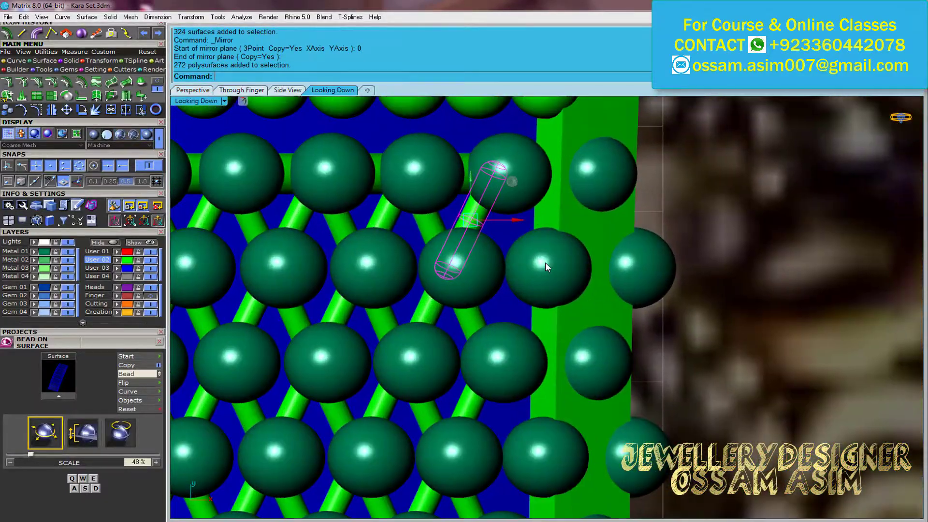
pyautogui.click(529, 168)
pyautogui.scroll(-5, 534, 259)
pyautogui.scroll(3, 542, 244)
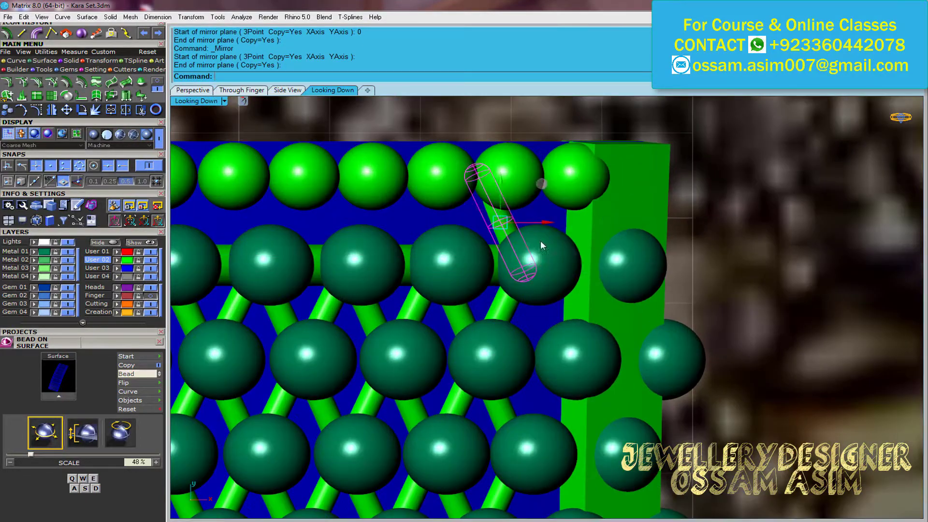
pyautogui.scroll(-2, 549, 213)
pyautogui.scroll(-2, 548, 213)
pyautogui.press('Escape')
# Set up arraying the connector rod along the band curve with 18 items, Freeform
pyautogui.click(194, 91)
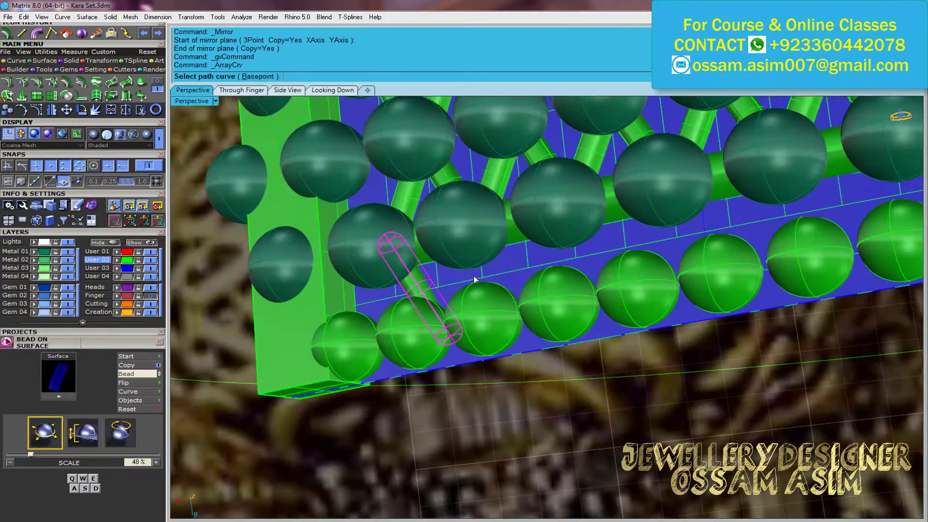
pyautogui.scroll(3, 659, 341)
pyautogui.hotkey('ctrl', 'Tab')
pyautogui.scroll(4, 659, 341)
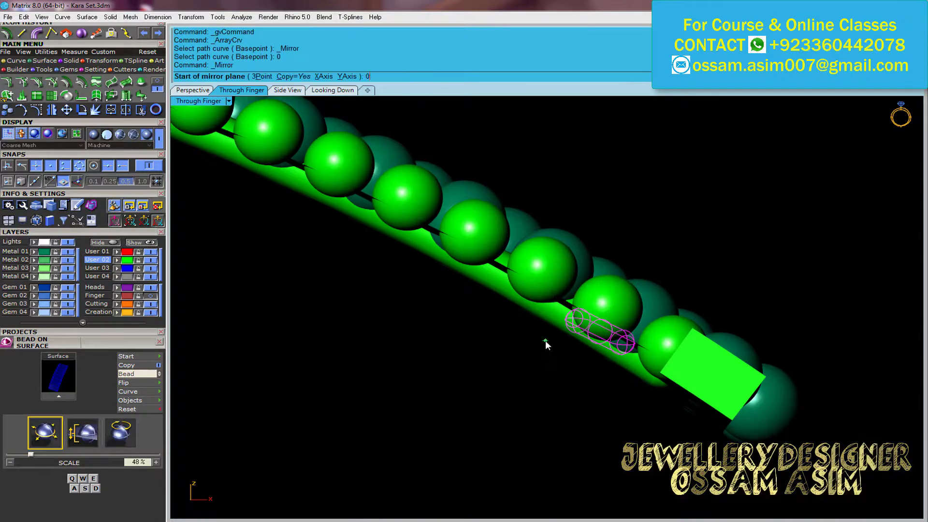
pyautogui.press('Return')
pyautogui.scroll(2, 632, 289)
pyautogui.click(192, 92)
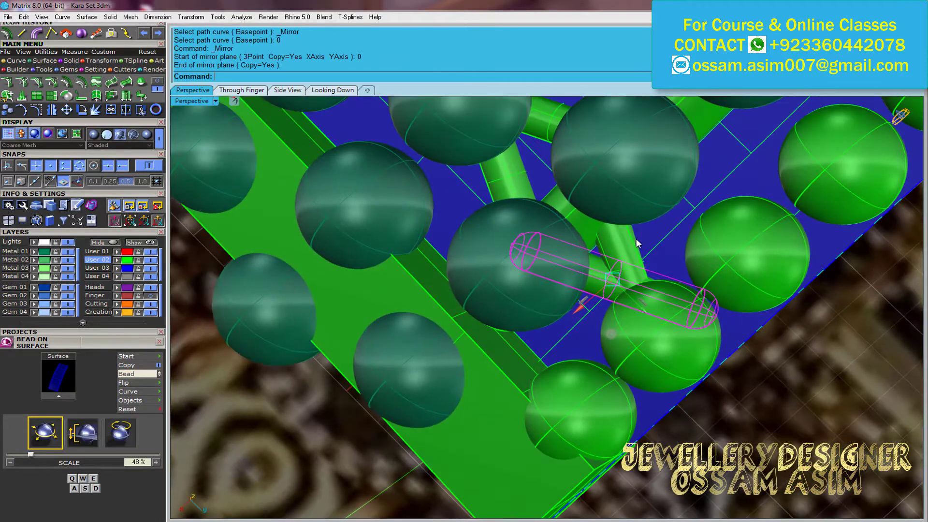
pyautogui.click(68, 34)
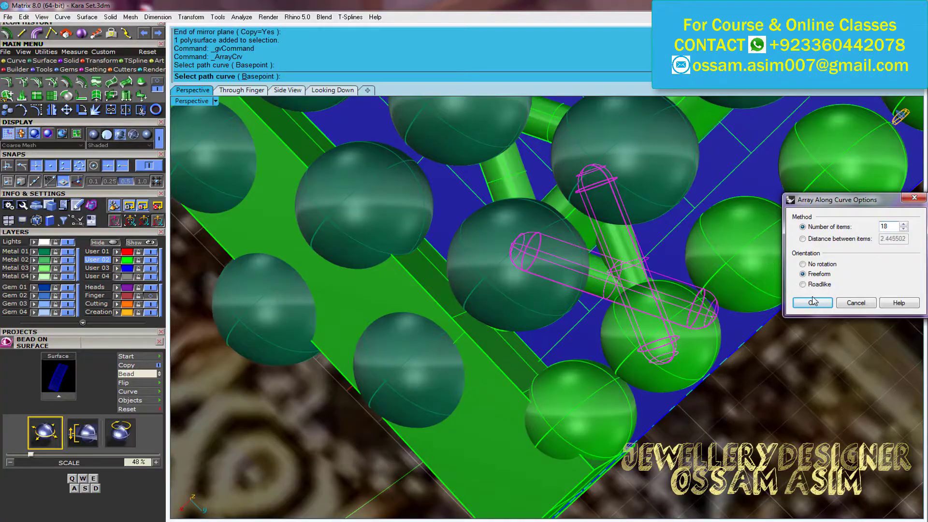
# Array the 18 connector rods along the band edge and delete the two surplus rods
pyautogui.press('Return')
pyautogui.scroll(-5, 617, 252)
pyautogui.scroll(-3, 617, 252)
pyautogui.press('Delete')
pyautogui.scroll(5, 652, 269)
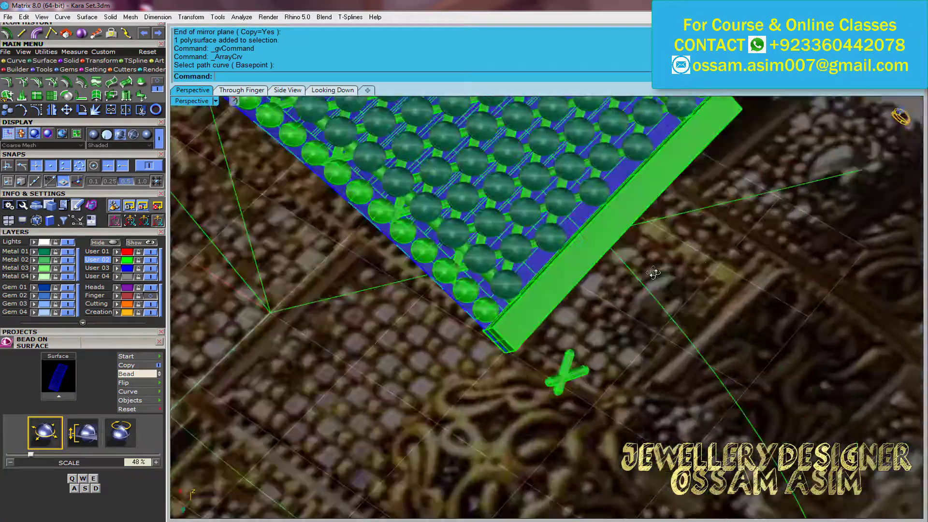
pyautogui.scroll(4, 490, 417)
pyautogui.moveTo(490, 417); pyautogui.dragTo(435, 338, button='right')
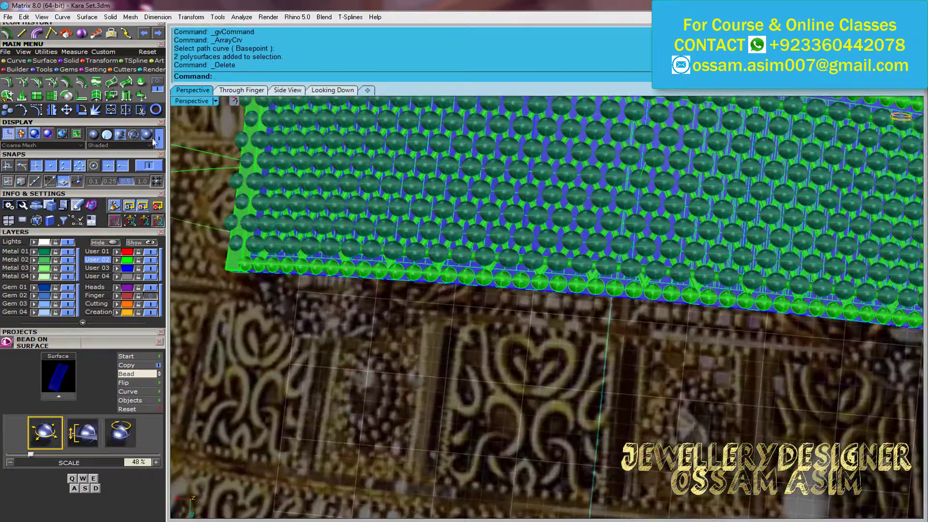
pyautogui.scroll(-3, 220, 382)
pyautogui.scroll(3, 414, 330)
pyautogui.scroll(2, 534, 255)
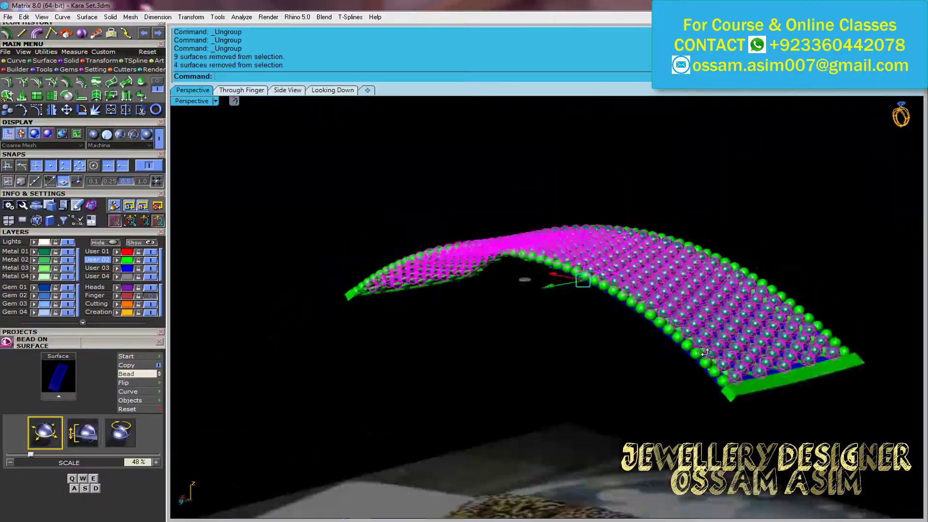
pyautogui.moveTo(706, 352); pyautogui.dragTo(828, 388, button='right')
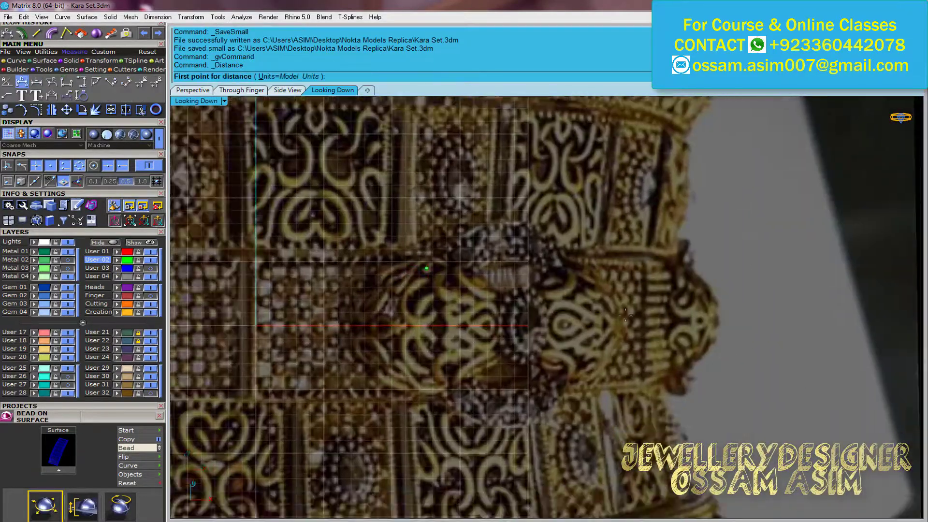
# Measure the photo's oval stone and place a 6.5 × 4.5 mm oval gem
pyautogui.click(483, 274)
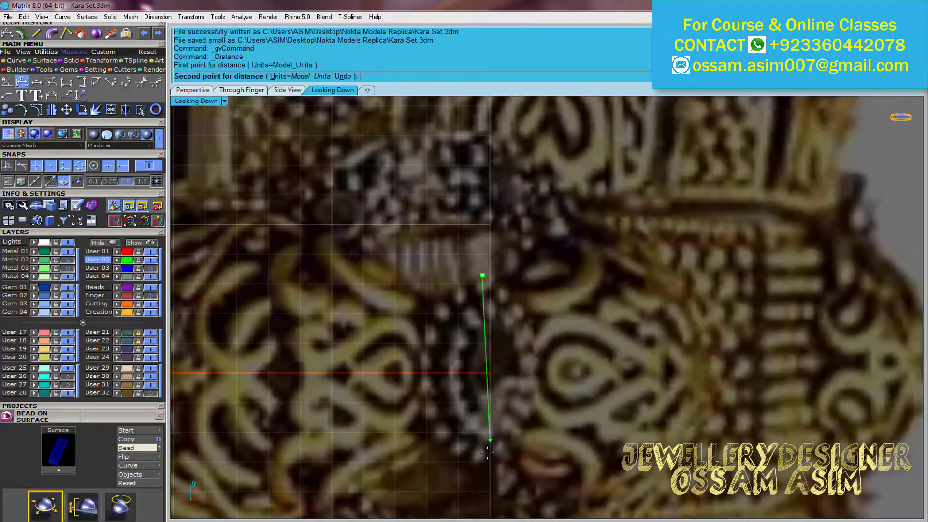
pyautogui.click(483, 393)
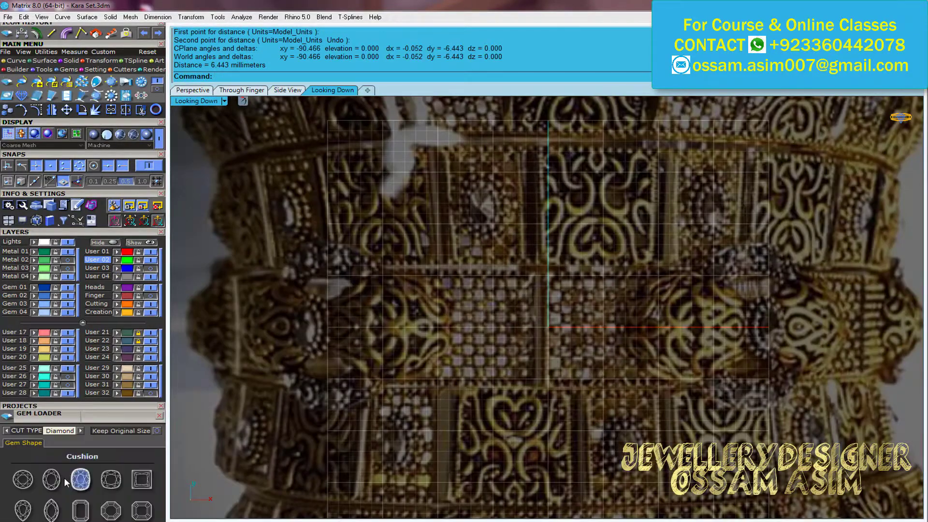
pyautogui.click(51, 479)
pyautogui.rightClick(484, 290)
pyautogui.click(480, 295)
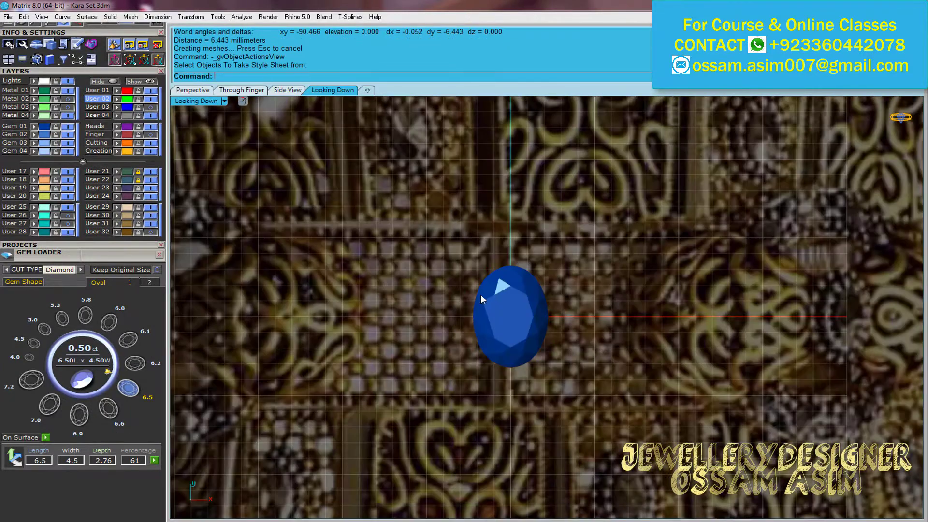
# Extract the oval gem's outline curve with Gem Profile
pyautogui.click(483, 305)
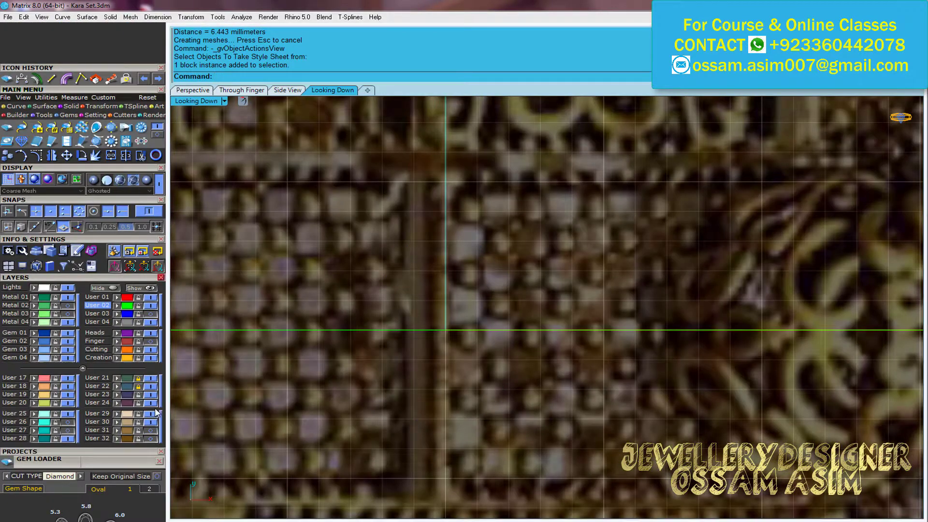
pyautogui.rightClick(425, 263)
pyautogui.click(465, 425)
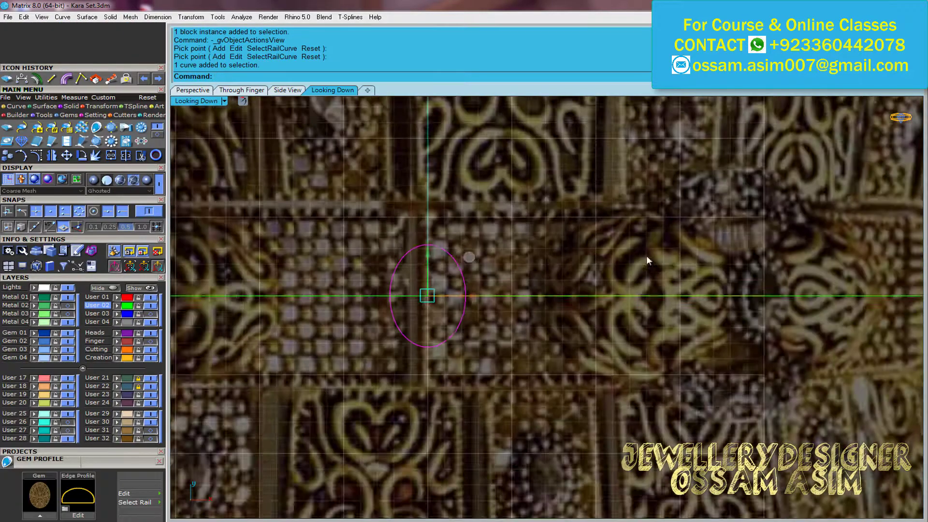
pyautogui.scroll(3, 444, 246)
pyautogui.scroll(4, 444, 245)
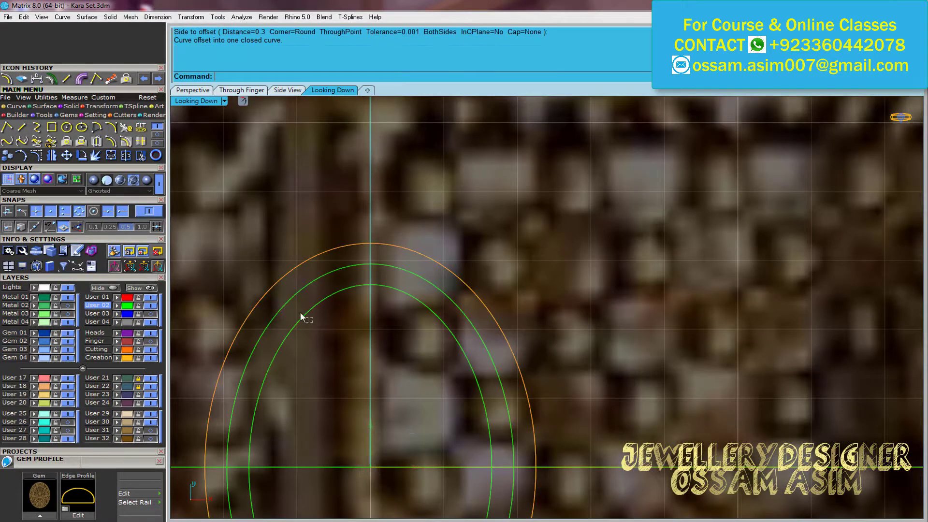
# Offset the oval outline and sweep an arc profile into the dome surface
pyautogui.click(327, 344)
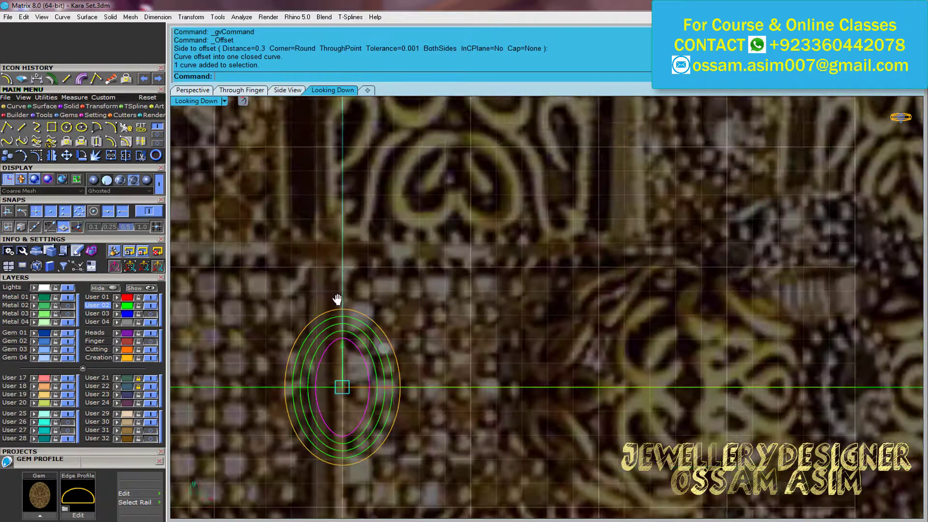
pyautogui.click(192, 89)
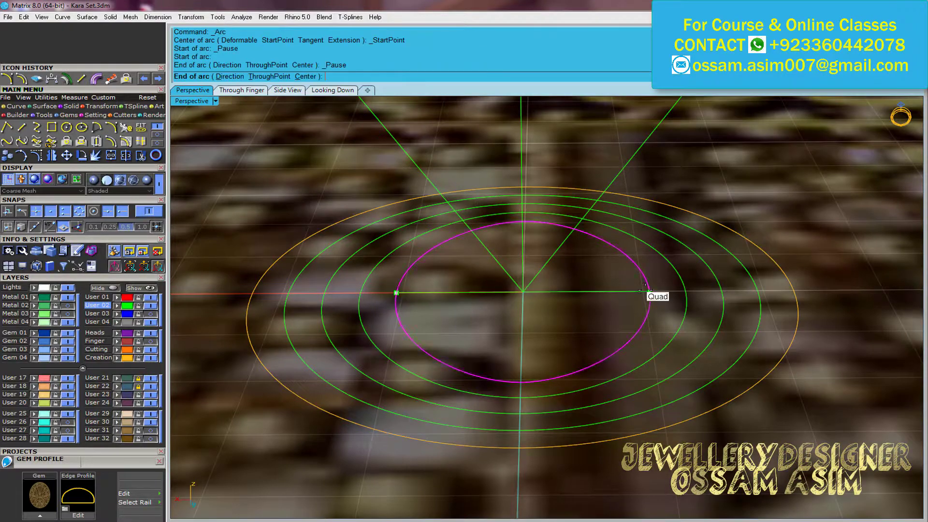
pyautogui.click(646, 287)
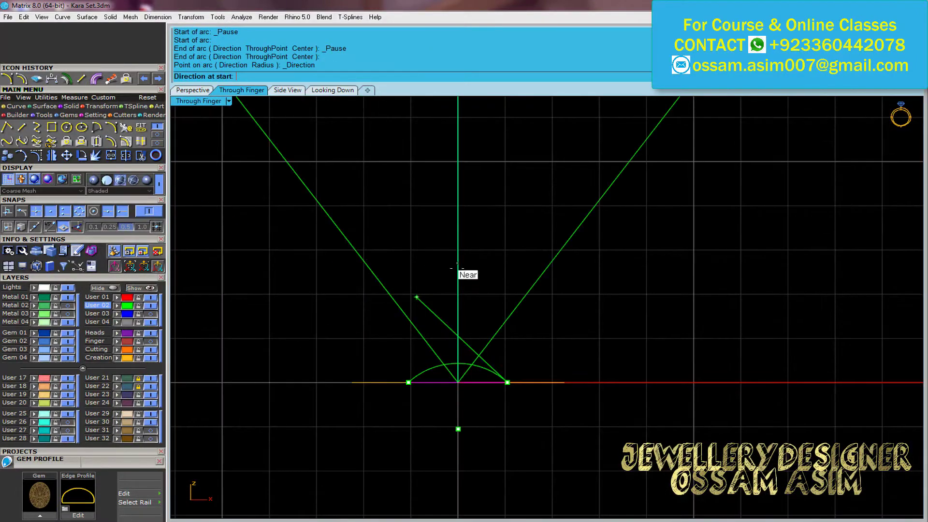
pyautogui.click(441, 248)
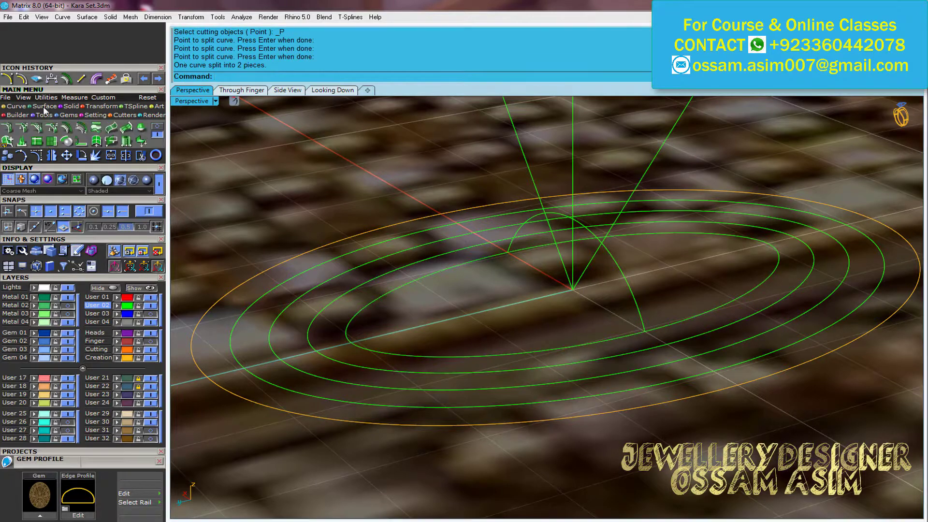
pyautogui.click(779, 234)
# Extrude the outline into a straight side wall and offset the cabochon into a solid
pyautogui.click(67, 126)
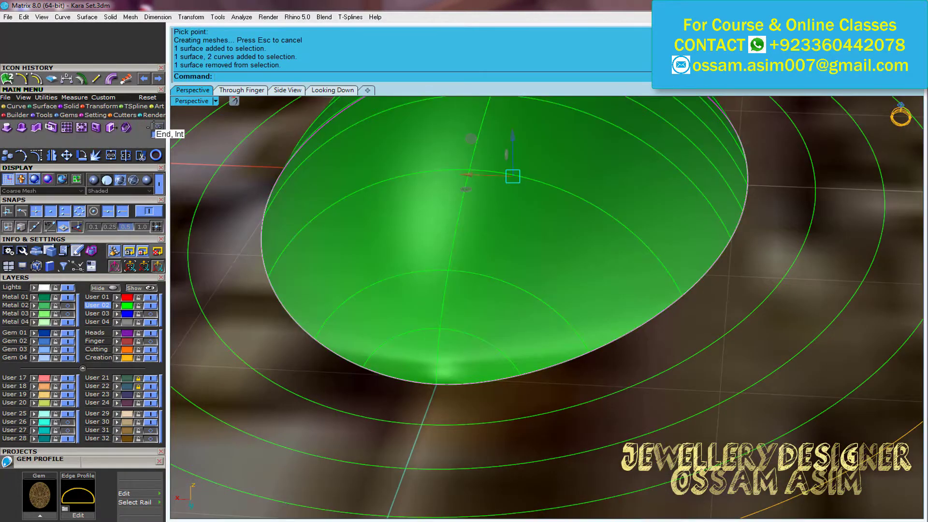
pyautogui.write('-')
pyautogui.click(382, 308)
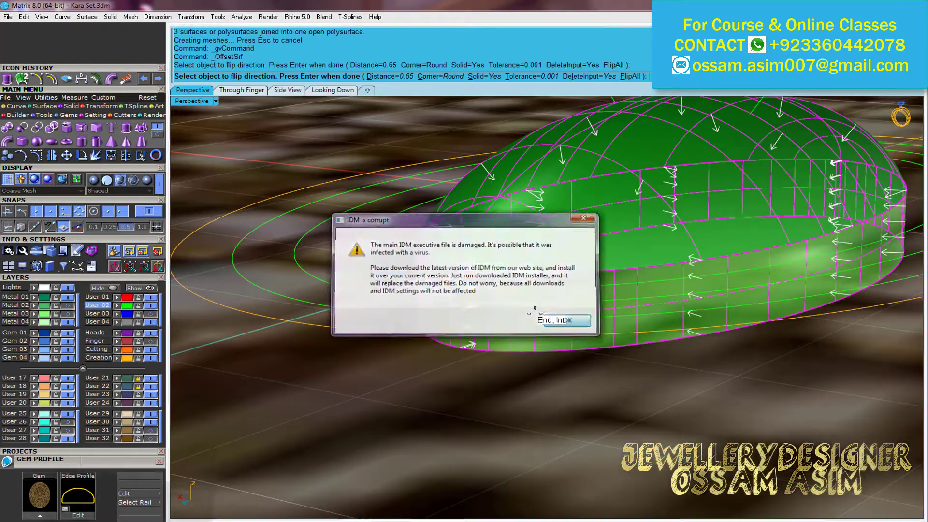
pyautogui.click(543, 321)
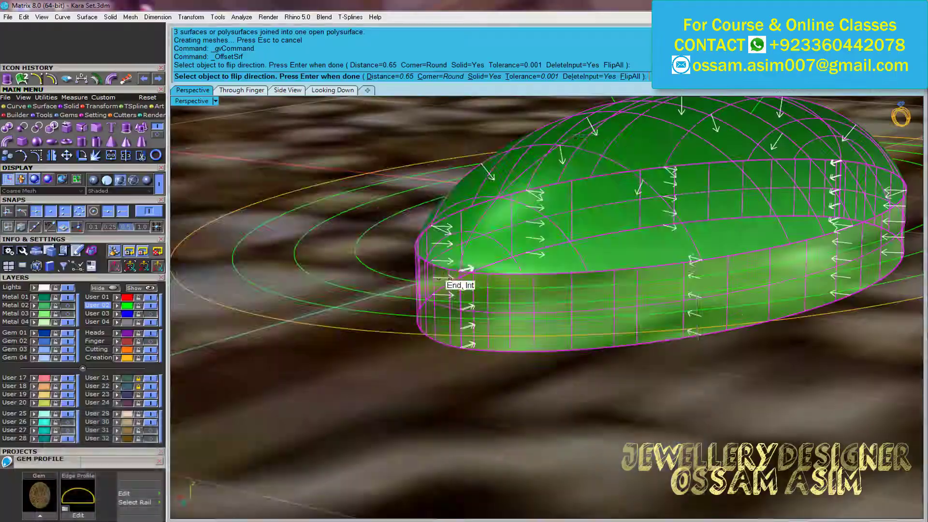
pyautogui.moveTo(404, 284); pyautogui.dragTo(363, 335, button='right')
pyautogui.press('Return')
pyautogui.moveTo(387, 268); pyautogui.dragTo(567, 154, button='right')
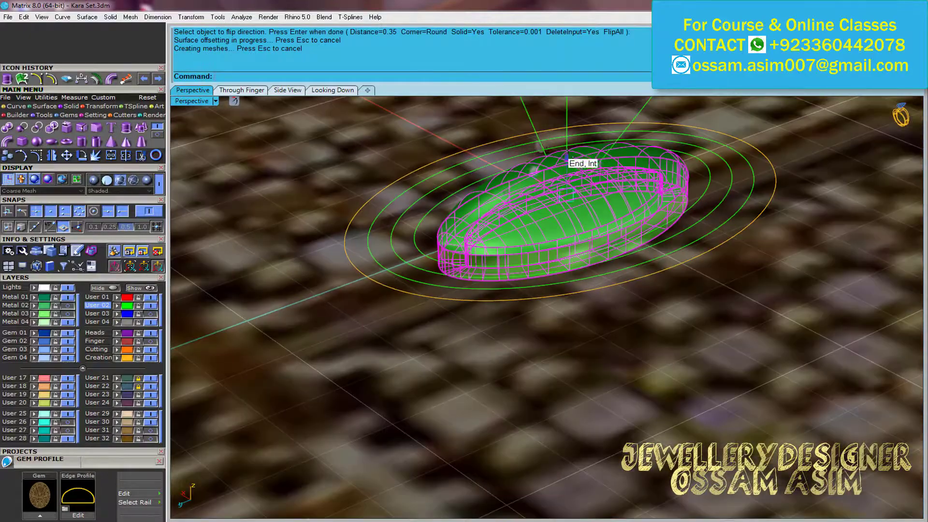
# Move the curve up by 1 and select the oval curve for bead placement
pyautogui.scroll(5, 356, 239)
pyautogui.write('1')
pyautogui.press('Return')
pyautogui.rightClick(382, 183)
pyautogui.press('Escape')
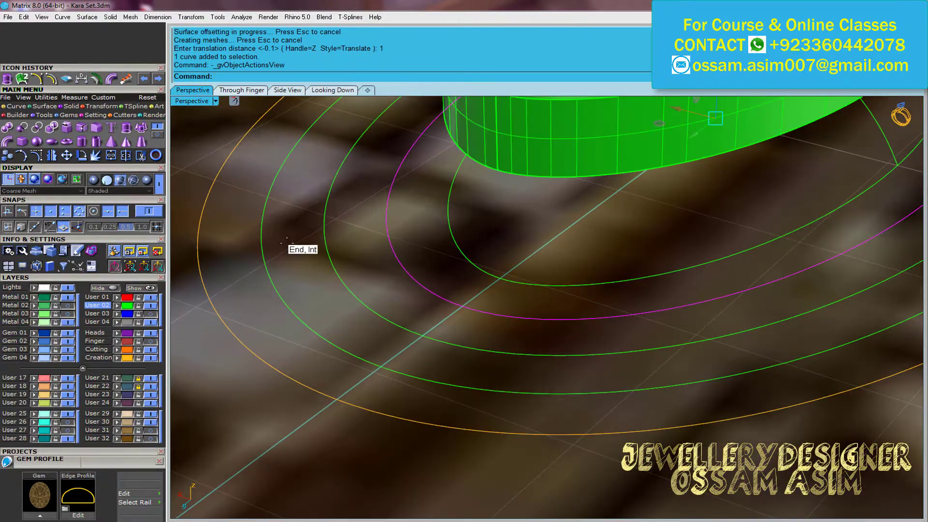
pyautogui.click(115, 363)
# Run Bead on Curve on the selected oval curve to place round beads along it
pyautogui.rightClick(392, 213)
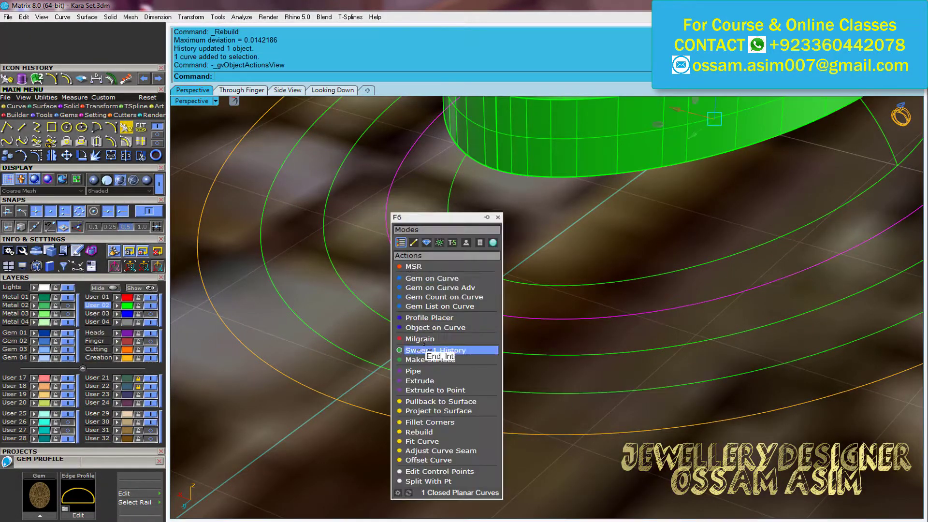
pyautogui.click(435, 353)
pyautogui.scroll(-5, 116, 459)
pyautogui.scroll(-5, 325, 377)
pyautogui.moveTo(324, 377); pyautogui.dragTo(367, 310, button='right')
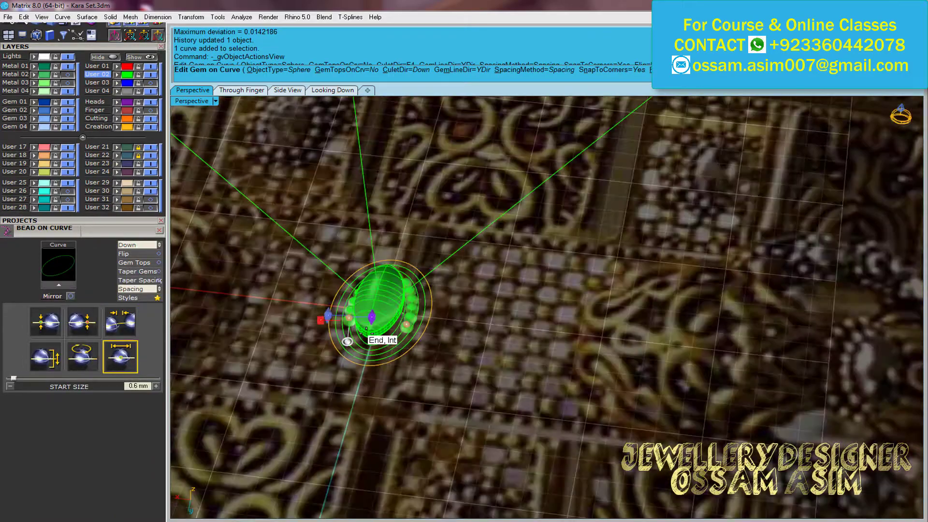
pyautogui.scroll(10, 575, 236)
pyautogui.scroll(-5, 576, 236)
pyautogui.scroll(5, 457, 305)
pyautogui.moveTo(457, 305); pyautogui.dragTo(164, 288, button='right')
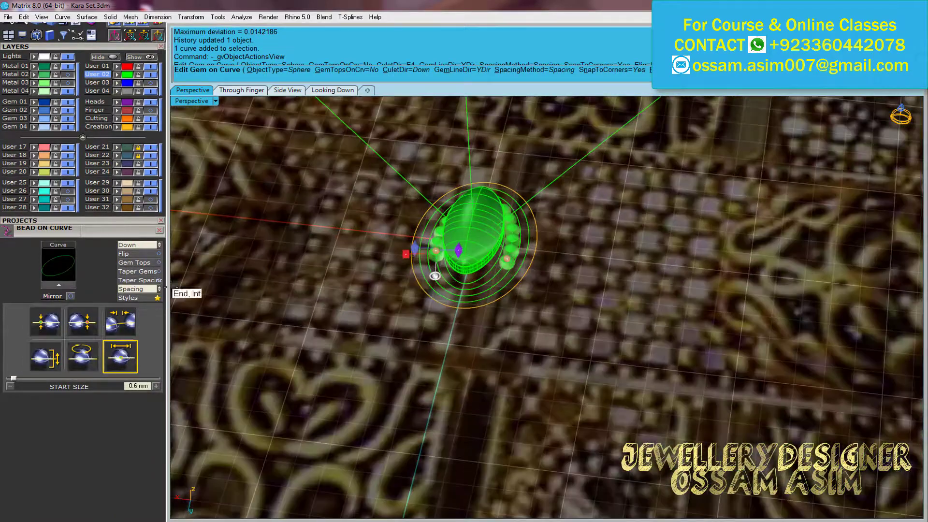
pyautogui.scroll(3, 458, 278)
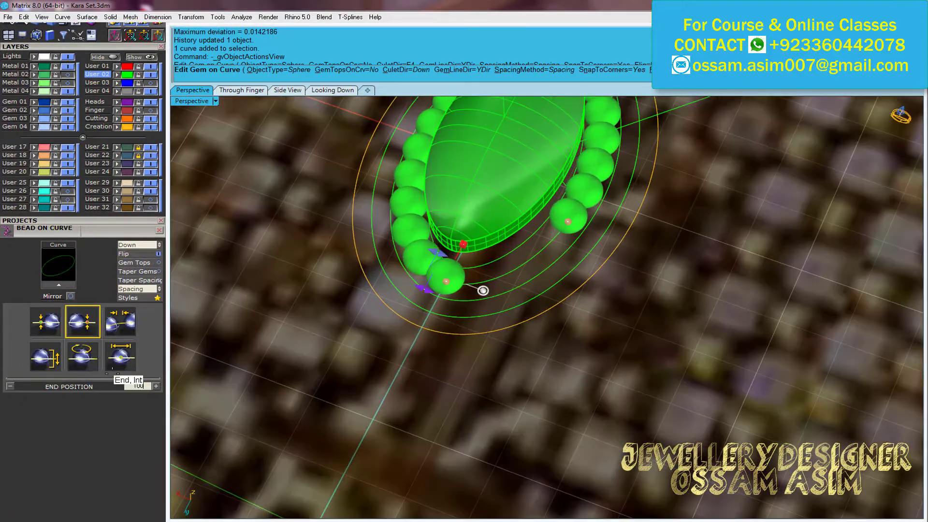
# Set the bead row's start and end positions and about 0.05 mm spacing, and finish placement
pyautogui.moveTo(82, 381); pyautogui.dragTo(83, 380)
pyautogui.scroll(-3, 435, 271)
pyautogui.moveTo(435, 271); pyautogui.dragTo(435, 203, button='right')
pyautogui.scroll(5, 382, 279)
pyautogui.middleClick(240, 230)
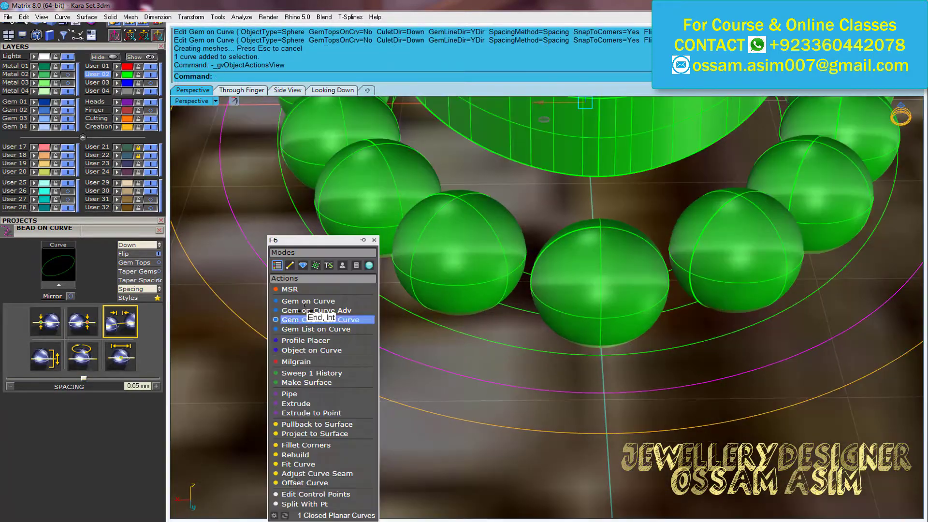
pyautogui.press('Escape')
pyautogui.click(58, 329)
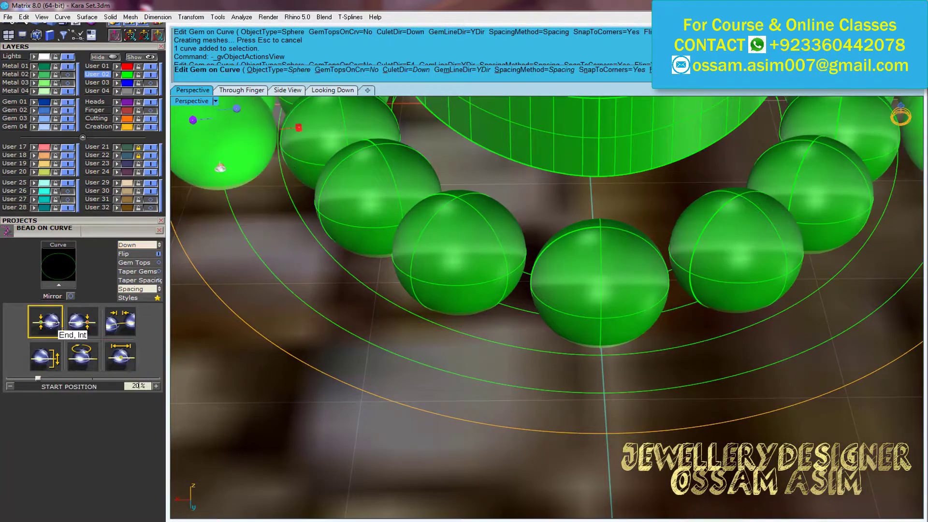
pyautogui.click(87, 325)
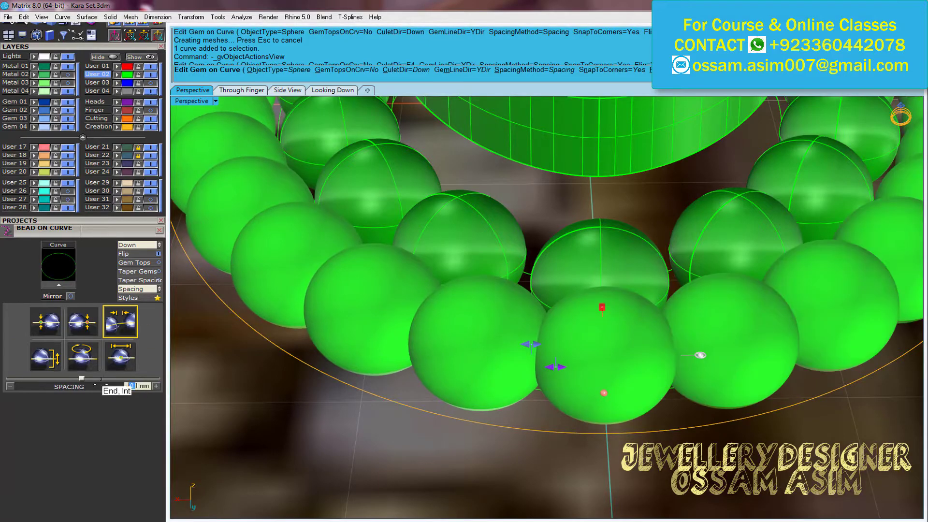
pyautogui.click(121, 321)
pyautogui.press('Return')
# Move the bead rings vertically, entering offsets of 0.5, 0.3 and 0.2
pyautogui.moveTo(469, 292); pyautogui.dragTo(529, 300, button='right')
pyautogui.scroll(5, 464, 331)
pyautogui.scroll(-5, 464, 330)
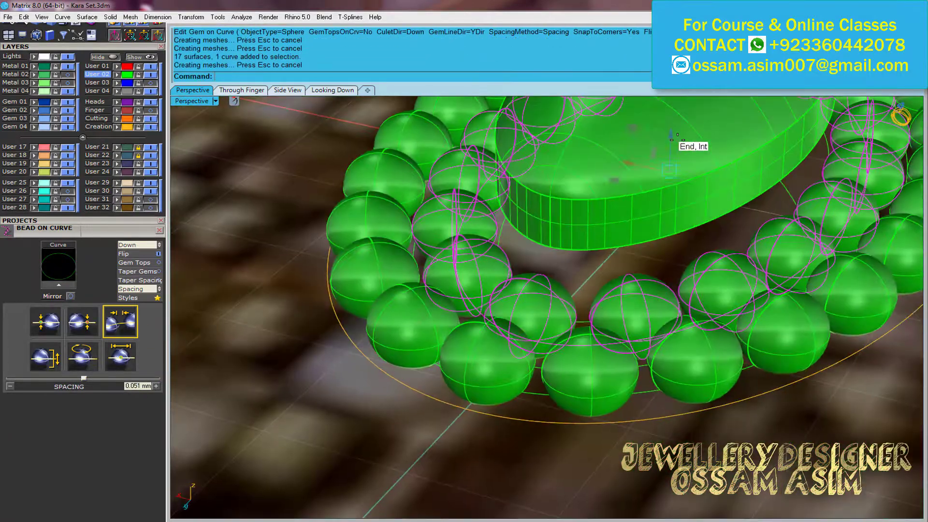
pyautogui.write('.5')
pyautogui.press('Return')
pyautogui.moveTo(532, 242); pyautogui.dragTo(650, 206, button='right')
pyautogui.write('.3')
pyautogui.press('Return')
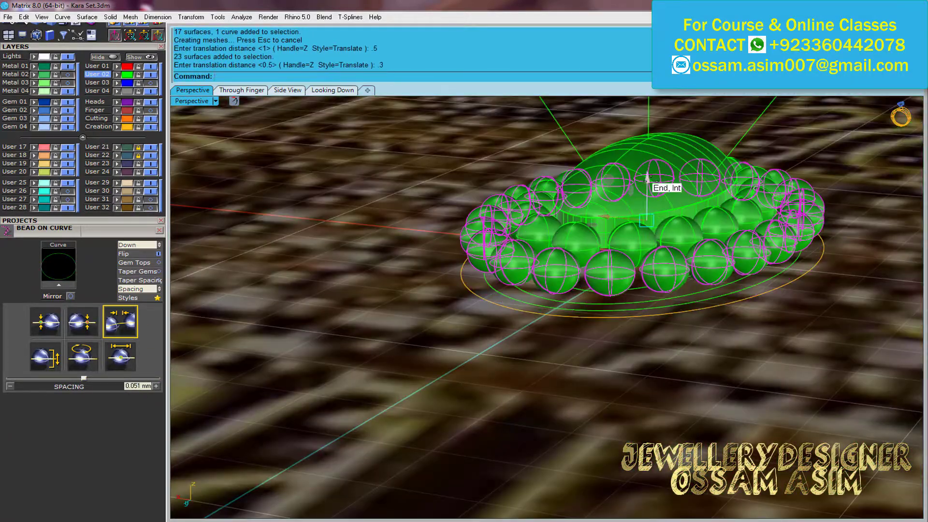
pyautogui.write('.2')
pyautogui.press('Return')
# Undo an accidental move made after selecting the cabochon body
pyautogui.scroll(3, 542, 213)
pyautogui.click(623, 150)
pyautogui.scroll(4, 541, 316)
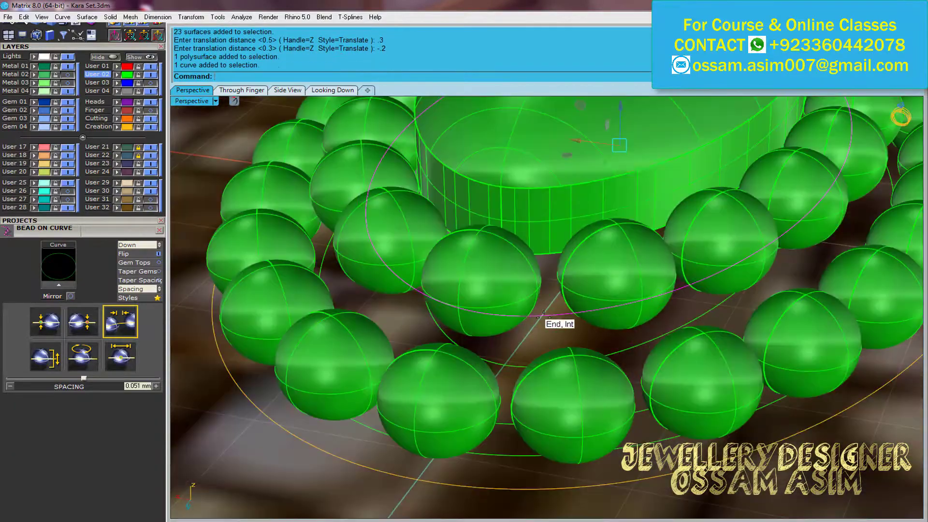
pyautogui.hotkey('ctrl', 'z')
pyautogui.scroll(2, 506, 367)
pyautogui.scroll(-5, 505, 366)
# Set the wire rim pipe diameter to 4 and draw a snapped straight line
pyautogui.scroll(2, 578, 209)
pyautogui.scroll(5, 24, 103)
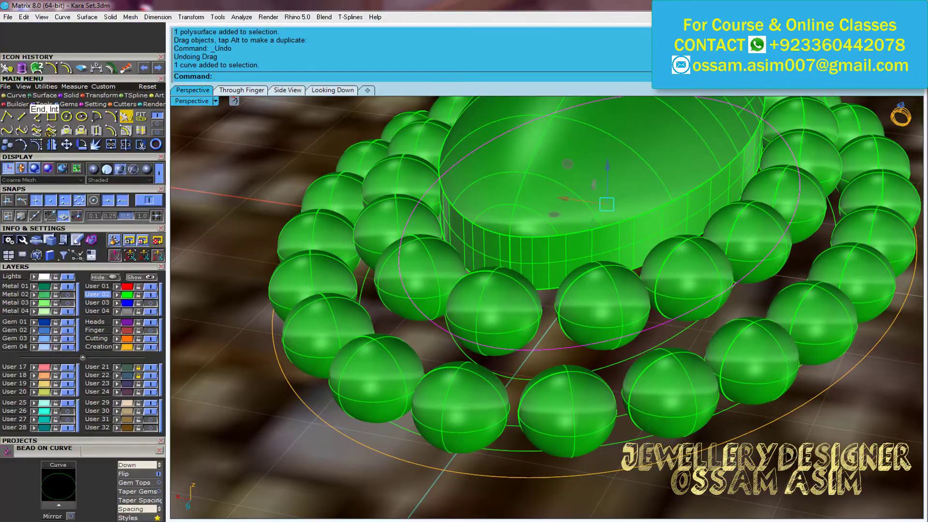
pyautogui.write('4')
pyautogui.press('Return')
pyautogui.press('Return')
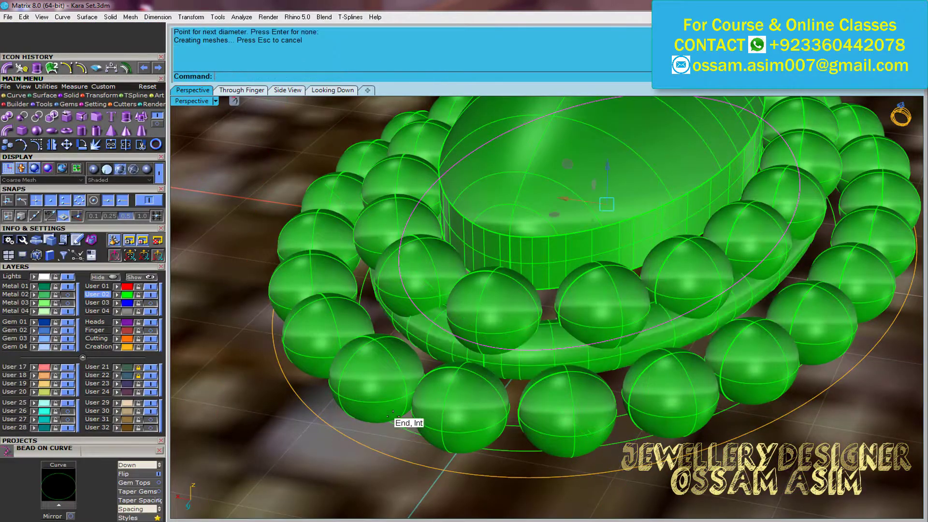
pyautogui.scroll(3, 532, 401)
pyautogui.scroll(2, 454, 435)
pyautogui.scroll(3, 404, 228)
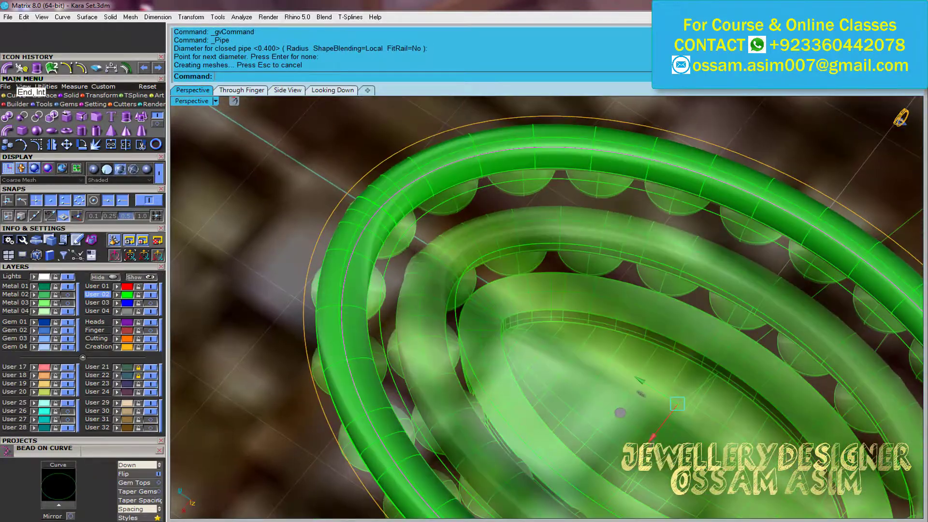
pyautogui.press('l')
pyautogui.click(465, 238)
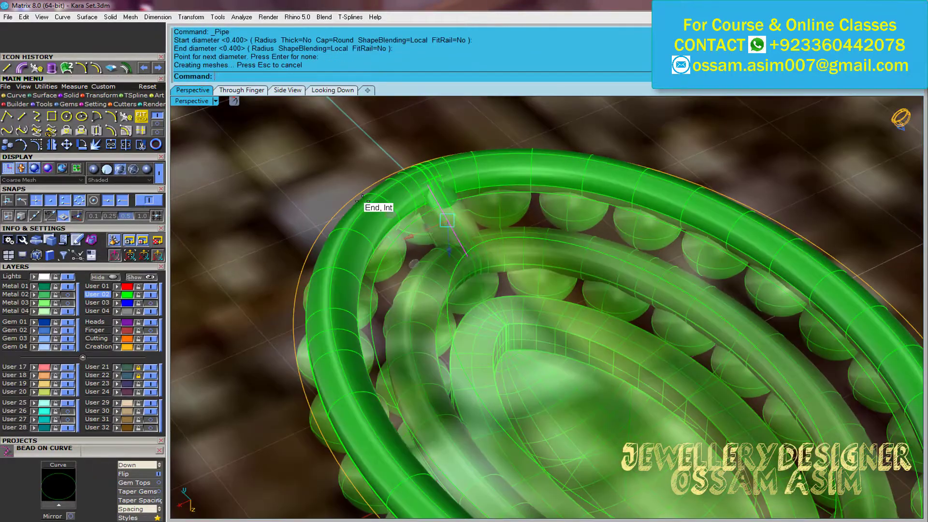
# Mirror the capsule bead as a copy and switch to the Looking Down view over the photo
pyautogui.moveTo(366, 199); pyautogui.dragTo(389, 125, button='right')
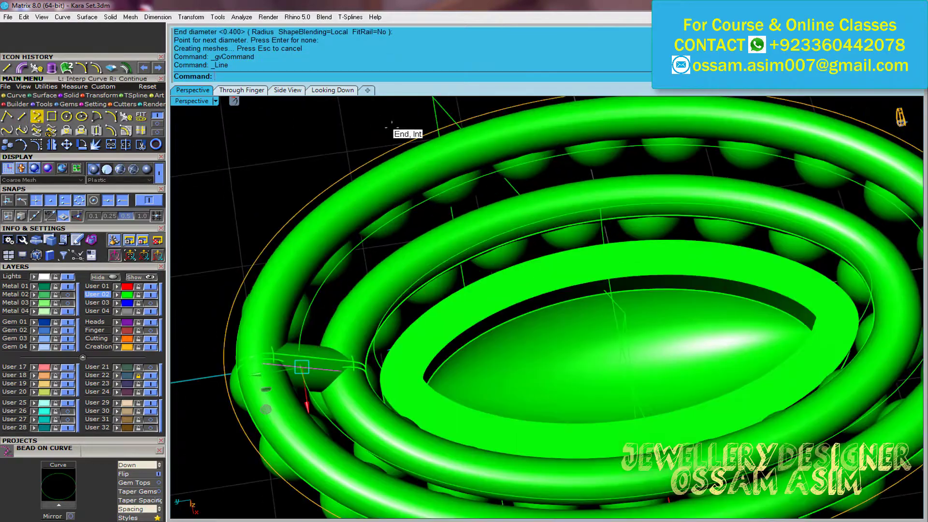
pyautogui.scroll(3, 411, 140)
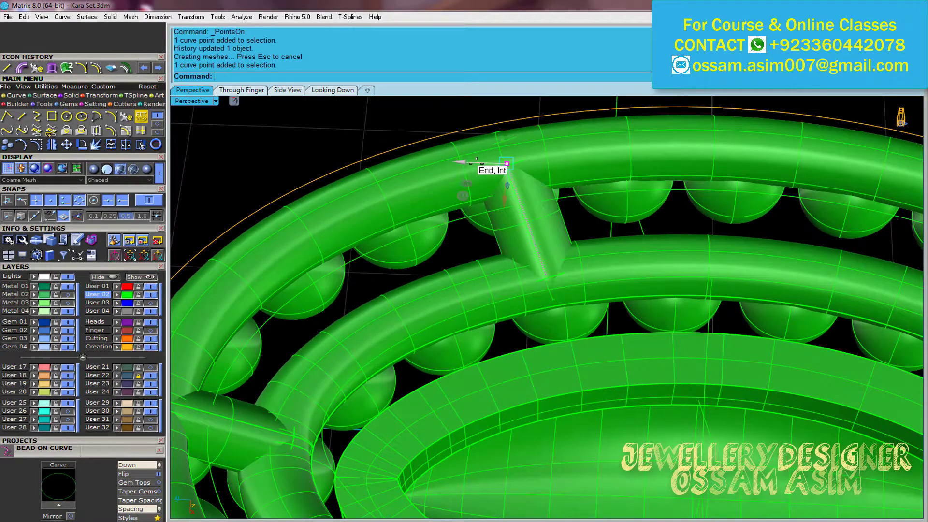
pyautogui.scroll(-5, 476, 159)
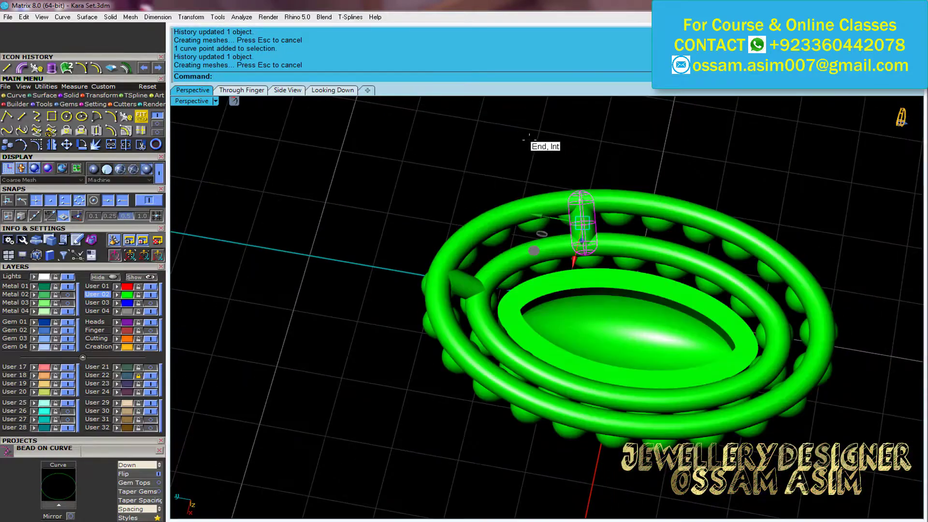
pyautogui.click(520, 323)
pyautogui.write('0')
pyautogui.press('Return')
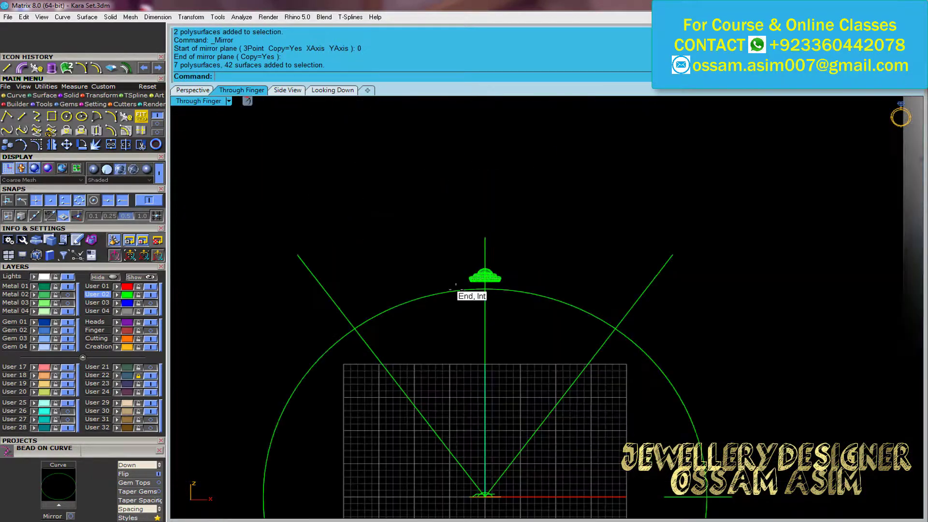
pyautogui.click(333, 90)
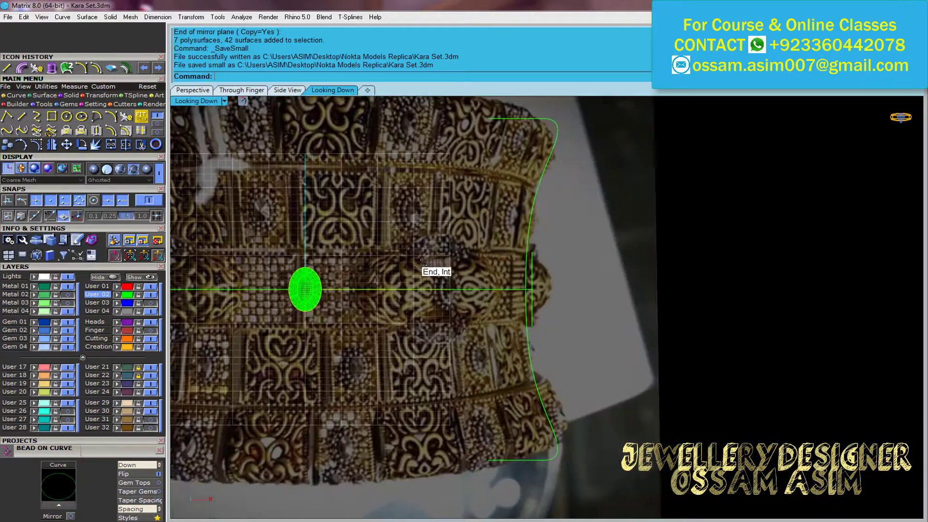
# Measure the centre stone on the bangle photo with Measure > Distance, about 10.5 mm
pyautogui.scroll(5, 477, 251)
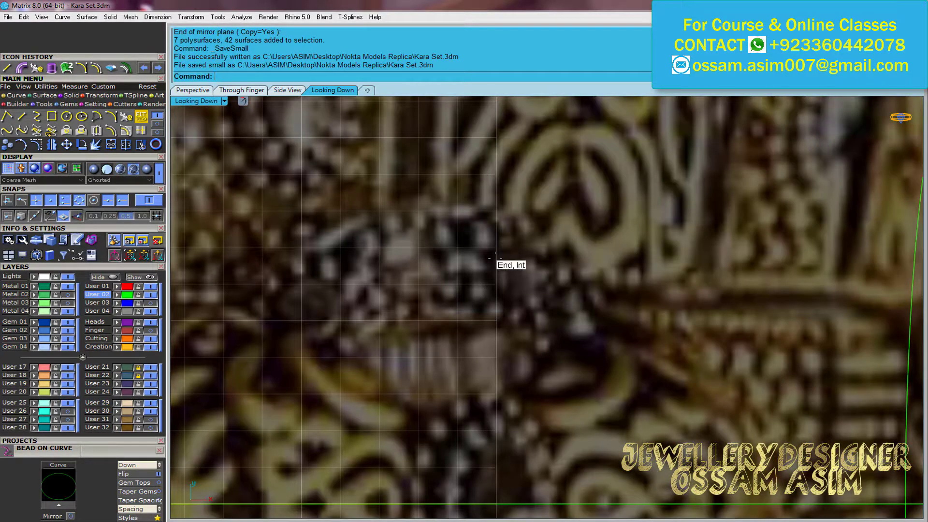
pyautogui.click(74, 86)
pyautogui.click(7, 116)
pyautogui.click(457, 257)
pyautogui.click(398, 249)
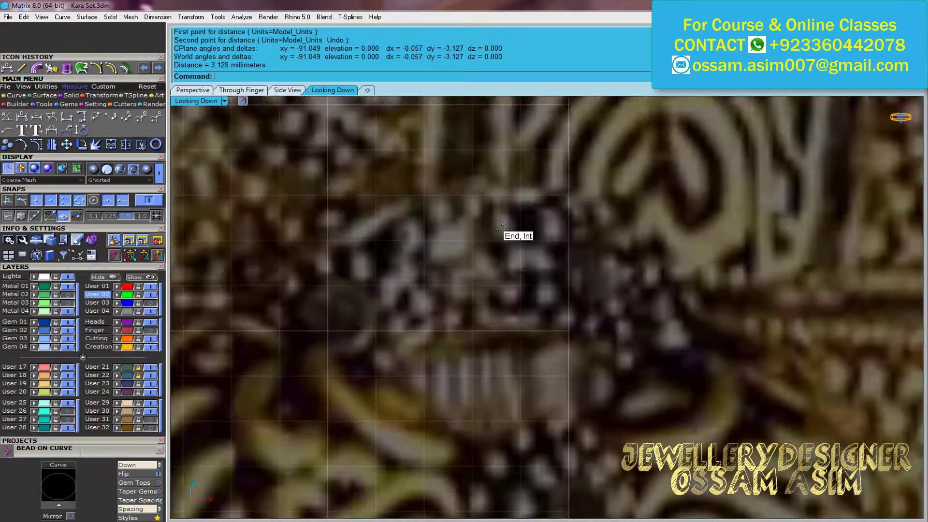
# Zoom over the reference photo and bring up the Gem Loader panel
pyautogui.scroll(-2, 503, 228)
pyautogui.scroll(-2, 445, 247)
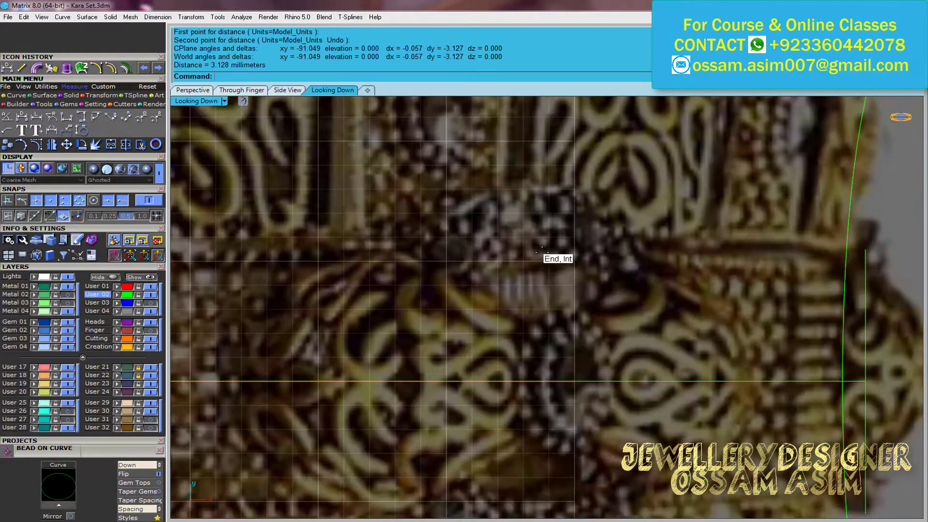
pyautogui.scroll(-2, 542, 248)
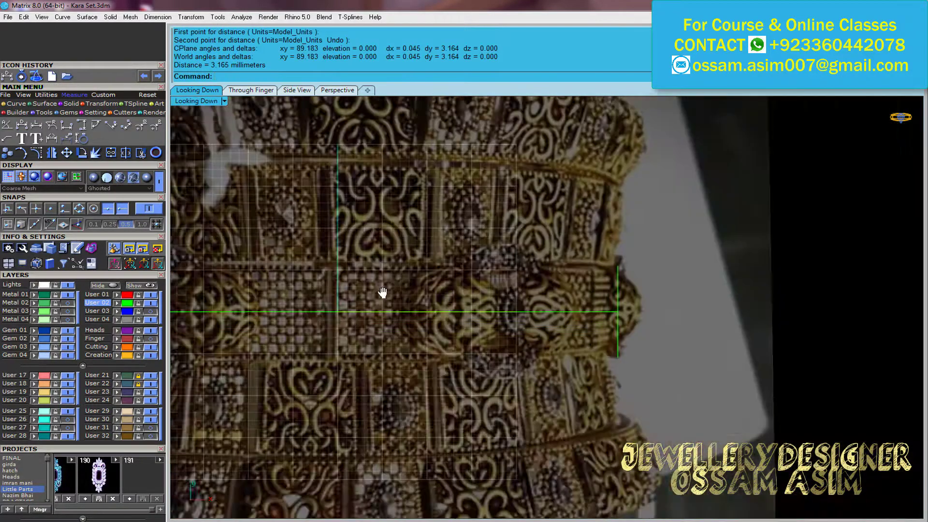
pyautogui.scroll(3, 412, 290)
pyautogui.scroll(-3, 413, 333)
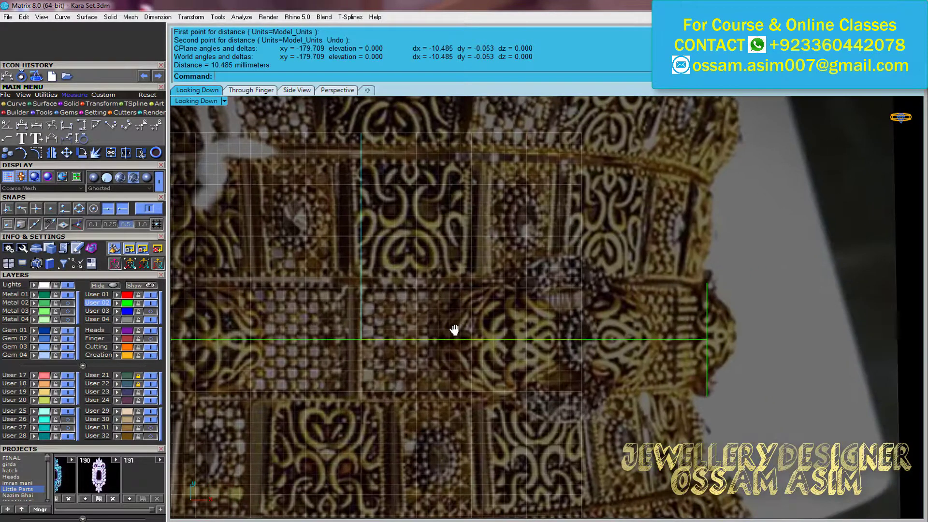
pyautogui.scroll(-2, 451, 328)
pyautogui.click(19, 126)
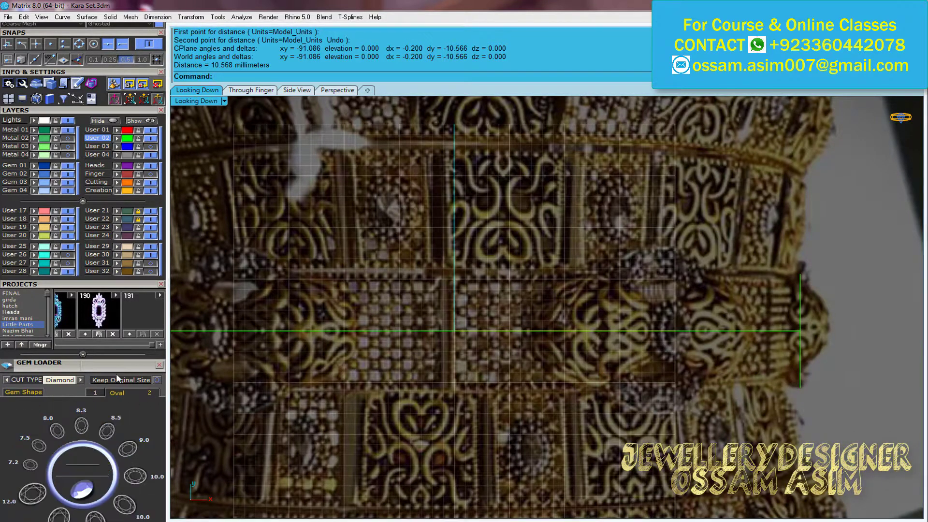
# Choose the 10 × 8.5 mm oval stone in Gem Loader and accept its placement
pyautogui.scroll(-3, 126, 394)
pyautogui.scroll(2, 395, 356)
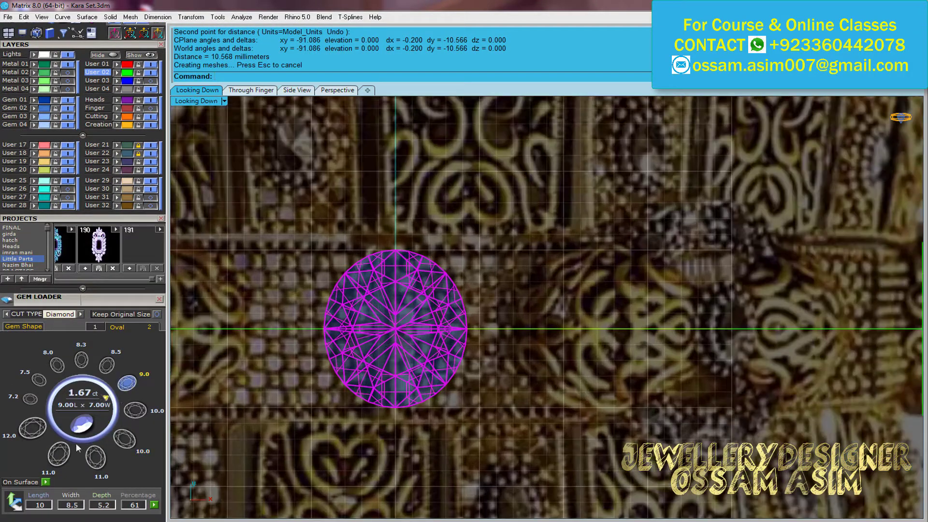
pyautogui.click(60, 455)
pyautogui.click(123, 438)
pyautogui.scroll(-2, 308, 293)
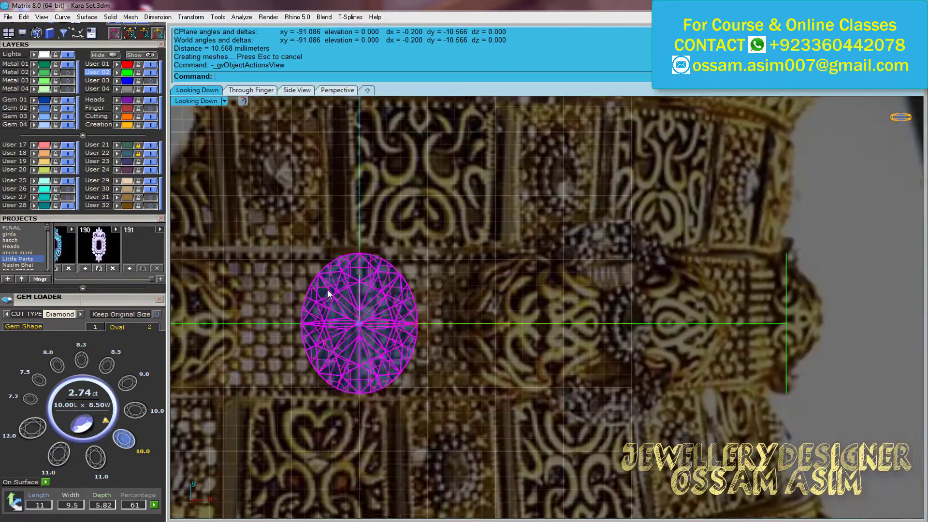
pyautogui.rightClick(350, 293)
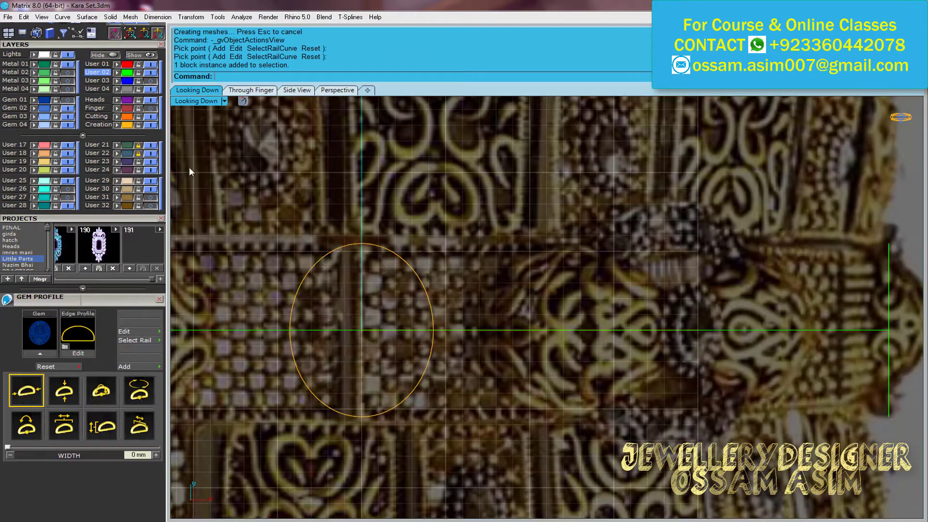
# Rotate the gem outline 90° and sweep the profile curves into a green domed cabochon
pyautogui.moveTo(302, 245); pyautogui.dragTo(282, 309, button='right')
pyautogui.click(353, 216)
pyautogui.scroll(2, 353, 216)
pyautogui.click(468, 314)
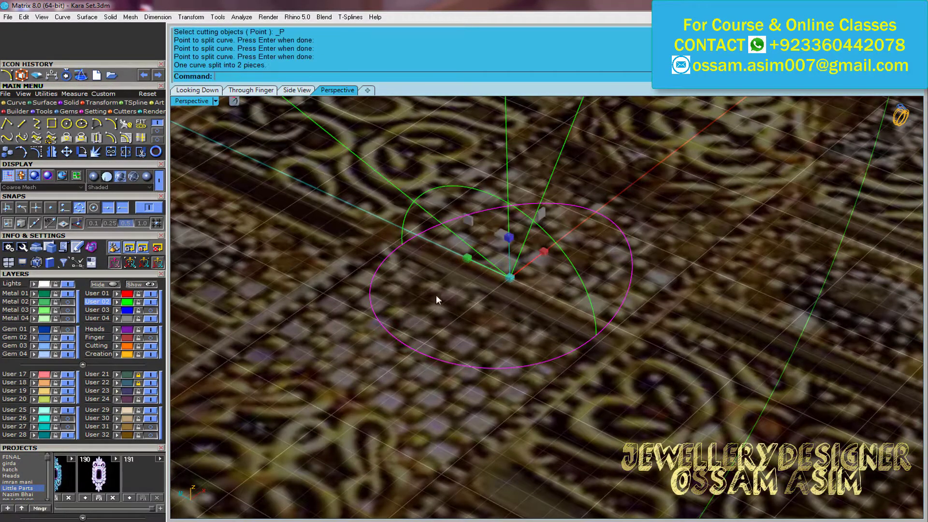
pyautogui.click(595, 210)
pyautogui.press('Return')
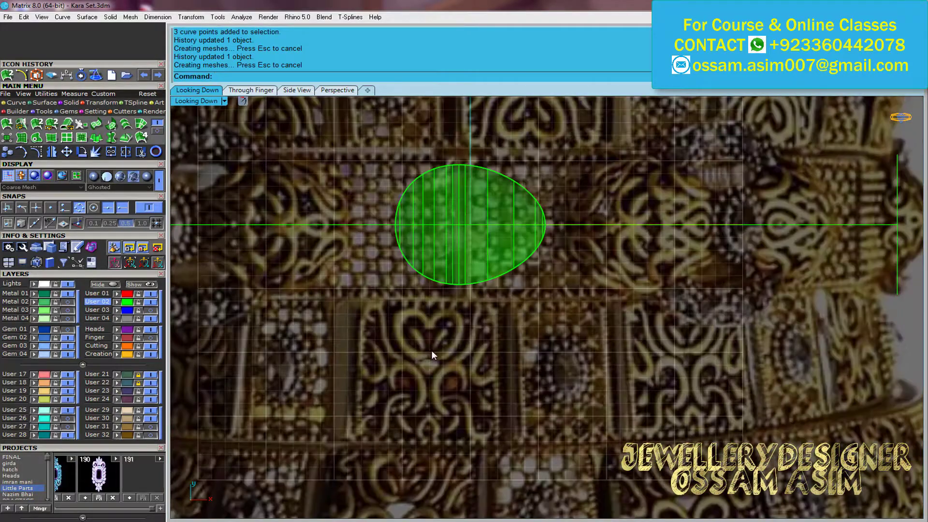
pyautogui.moveTo(407, 328); pyautogui.dragTo(463, 336, button='right')
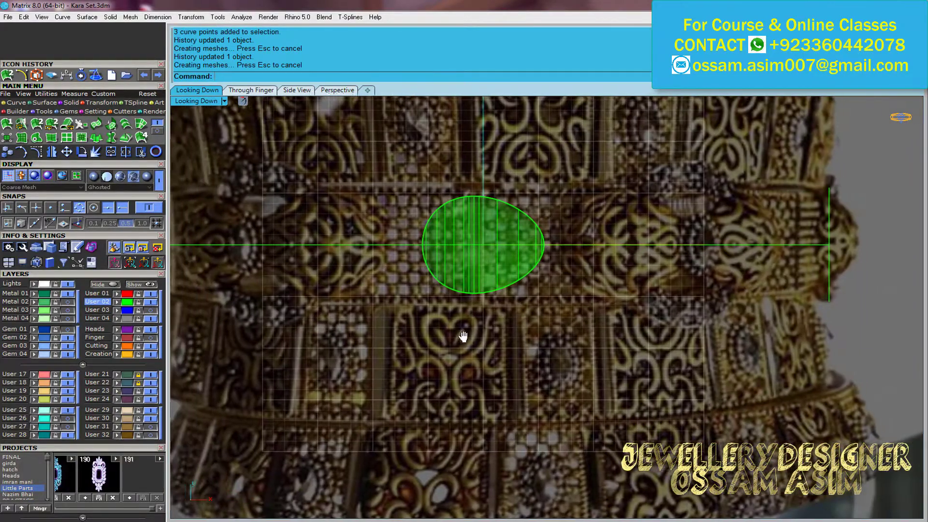
pyautogui.scroll(5, 409, 303)
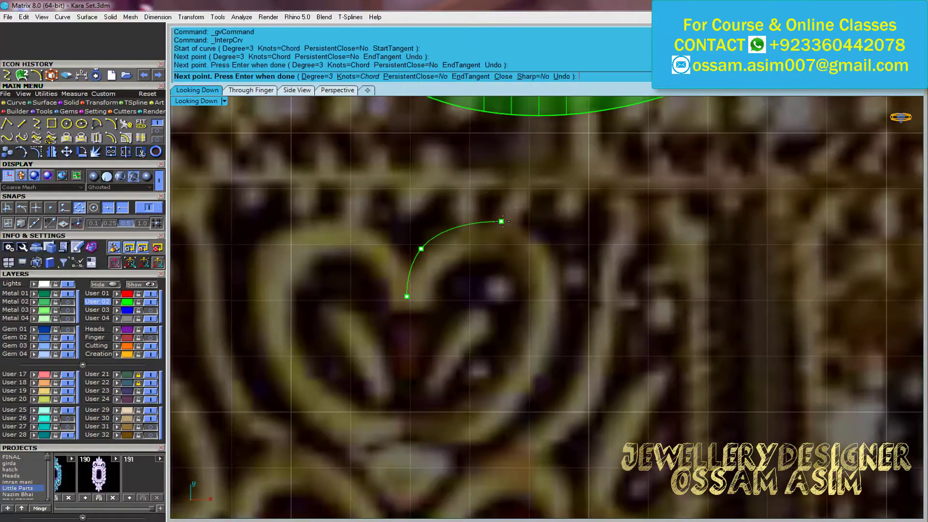
# Rebuild the half-heart curve and mirror it into a full heart
pyautogui.click(24, 141)
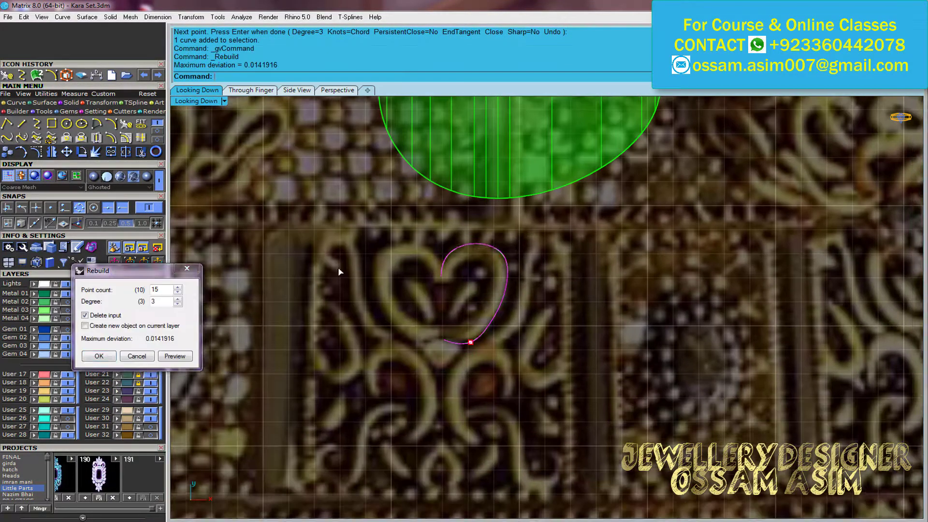
pyautogui.press('Return')
pyautogui.scroll(2, 468, 288)
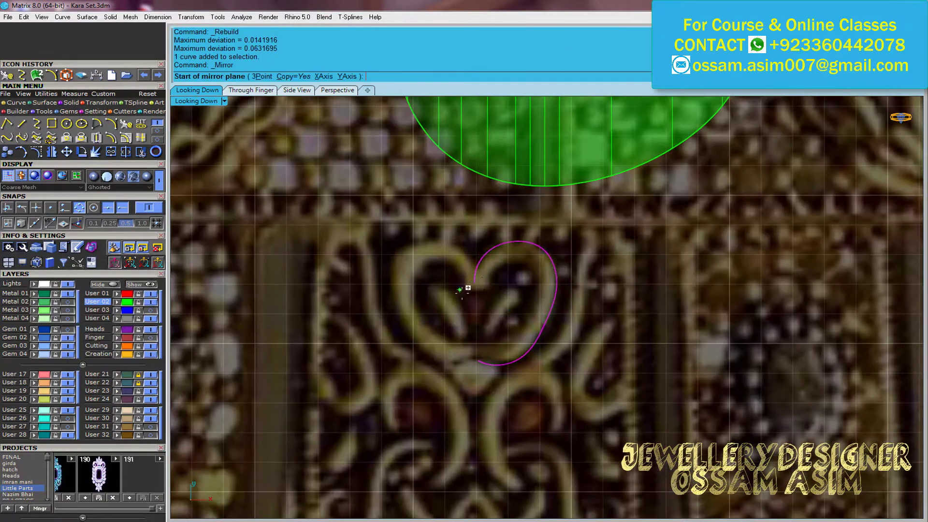
pyautogui.click(479, 226)
pyautogui.click(112, 138)
pyautogui.scroll(2, 435, 290)
# Offset the heart curve inward and mirror the inner offset copy
pyautogui.click(571, 57)
pyautogui.click(431, 301)
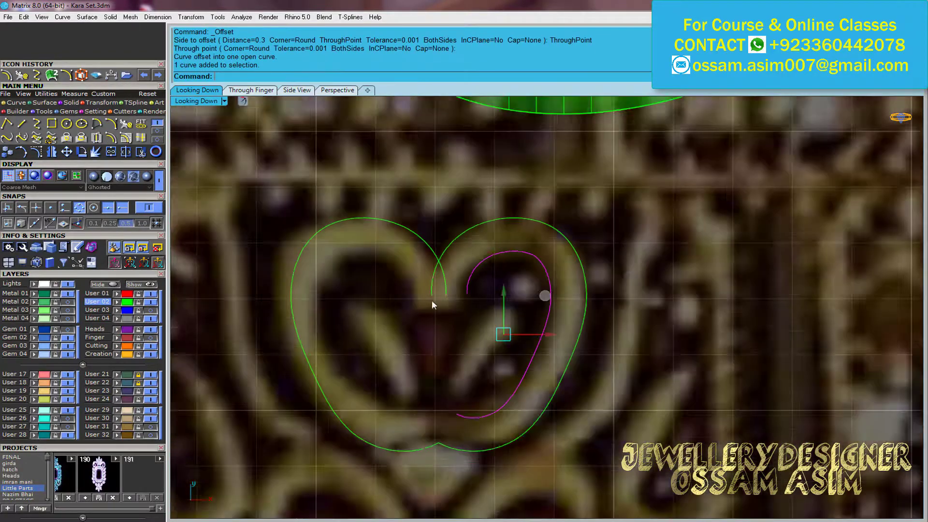
pyautogui.click(502, 276)
pyautogui.click(37, 138)
# Blend the inner curves' bottom gap and join all heart pieces into one closed outline
pyautogui.click(439, 286)
pyautogui.click(468, 286)
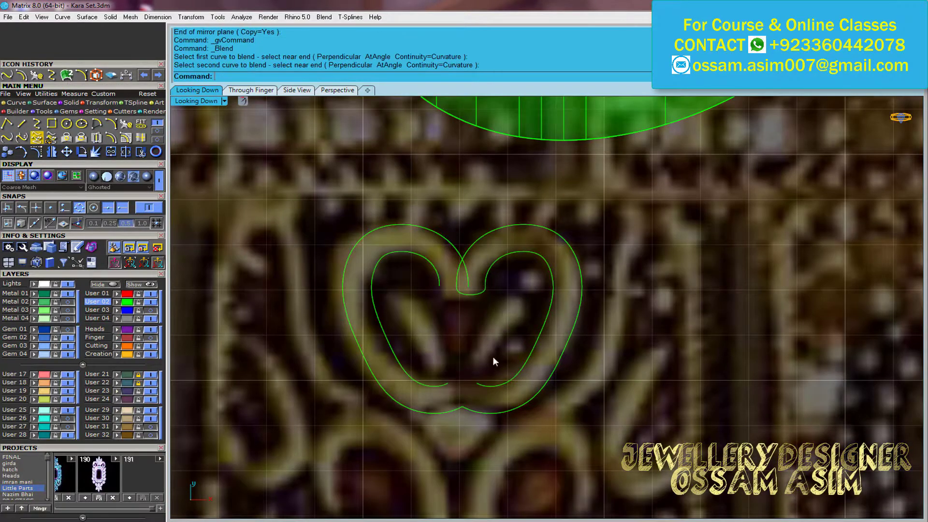
pyautogui.click(447, 384)
pyautogui.click(477, 385)
pyautogui.scroll(-2, 439, 320)
pyautogui.hotkey('ctrl', 'a')
pyautogui.hotkey('ctrl', 'j')
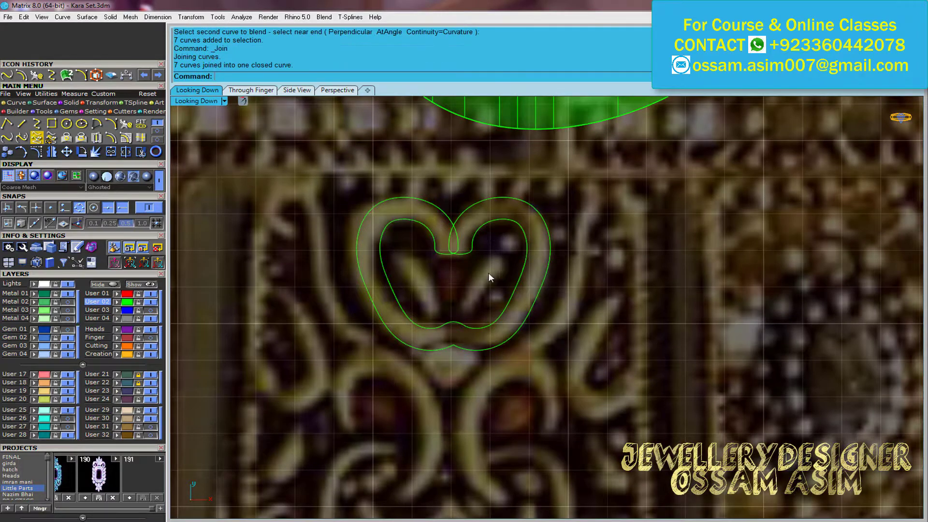
pyautogui.scroll(2, 489, 277)
# Draw the inner teardrop arc and blend its upper ends together
pyautogui.click(111, 125)
pyautogui.scroll(2, 472, 335)
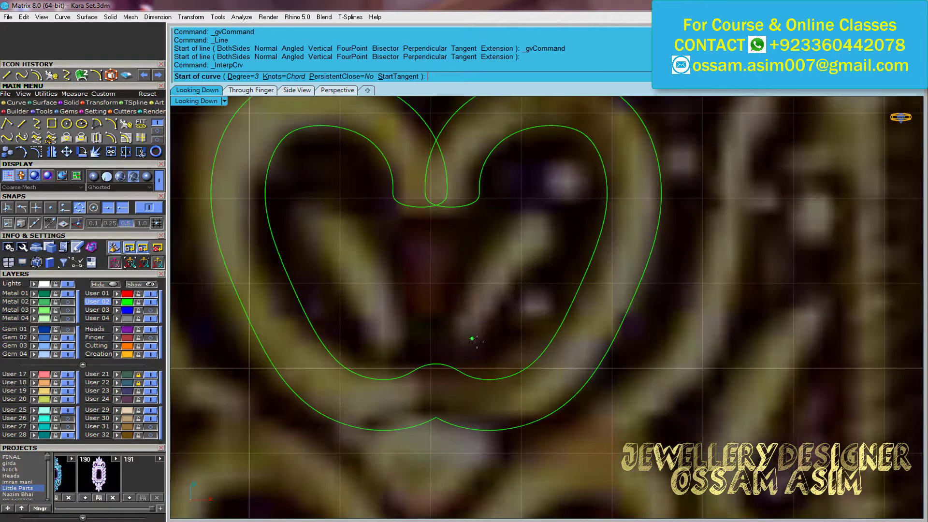
pyautogui.click(522, 214)
pyautogui.click(550, 260)
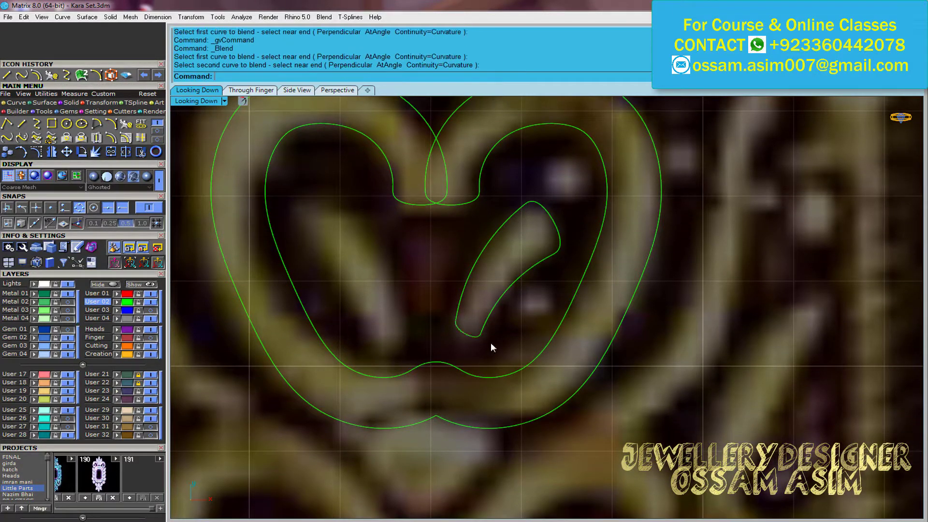
pyautogui.click(543, 246)
pyautogui.scroll(-2, 549, 294)
# Trace the curling scroll curve below the heart and adjust its control points
pyautogui.click(111, 124)
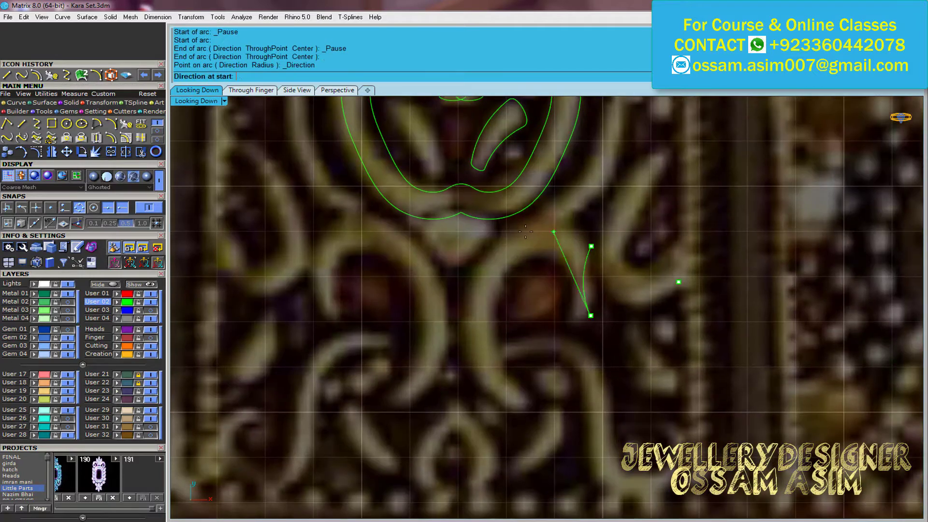
pyautogui.click(43, 125)
pyautogui.click(593, 317)
pyautogui.click(583, 238)
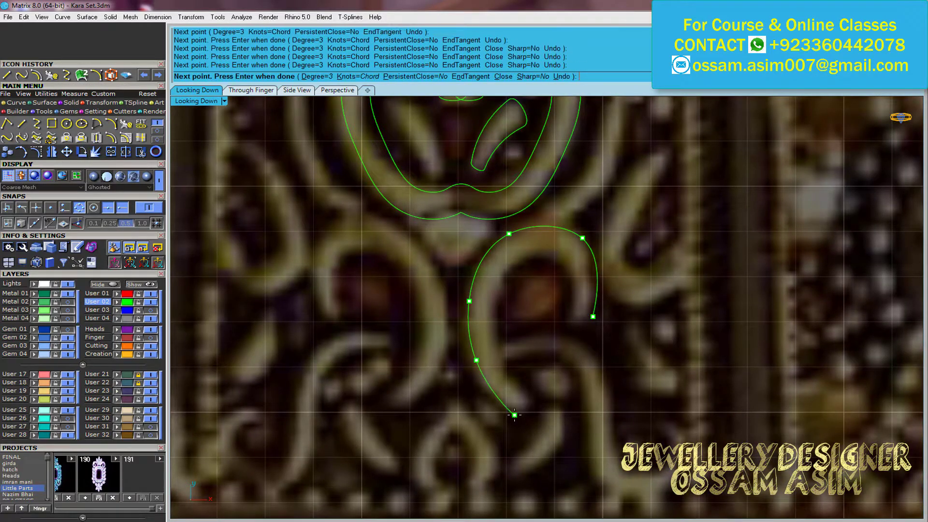
pyautogui.press('Return')
pyautogui.click(97, 356)
pyautogui.click(571, 239)
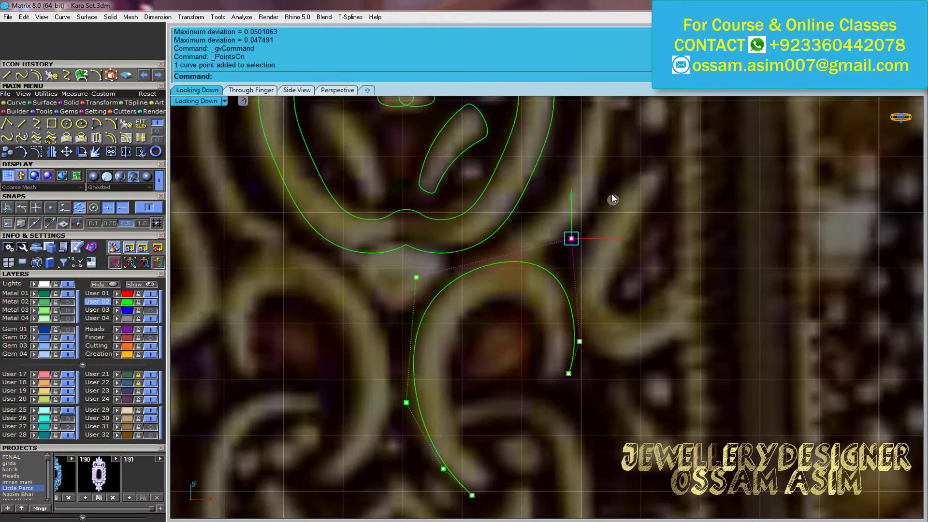
pyautogui.click(416, 365)
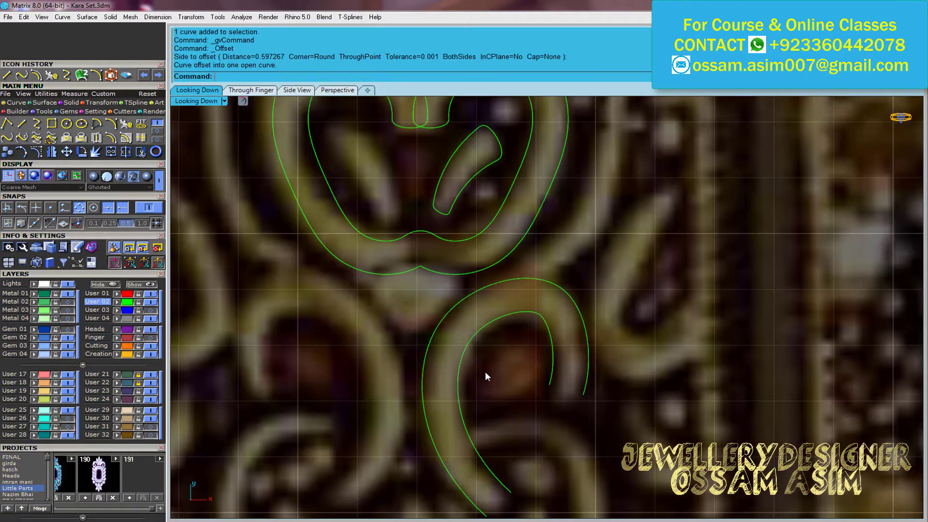
# Rebuild the offset scroll curve and reshape it through its control points
pyautogui.click(460, 377)
pyautogui.click(128, 135)
pyautogui.click(37, 153)
pyautogui.scroll(2, 599, 256)
pyautogui.click(556, 277)
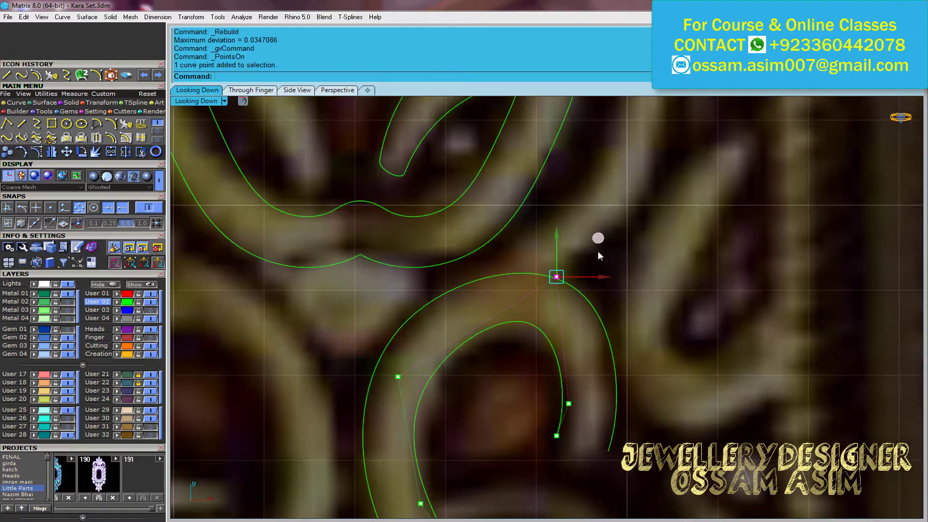
pyautogui.scroll(-2, 442, 384)
pyautogui.scroll(-2, 465, 313)
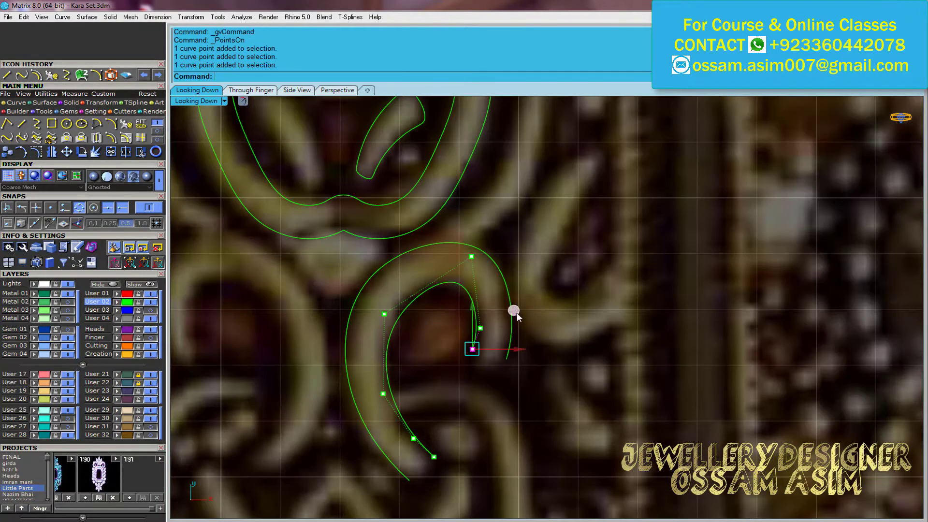
pyautogui.press('Escape')
# Begin blending the scroll curve ends to close the scroll outline
pyautogui.click(7, 138)
pyautogui.click(520, 362)
pyautogui.scroll(-3, 398, 466)
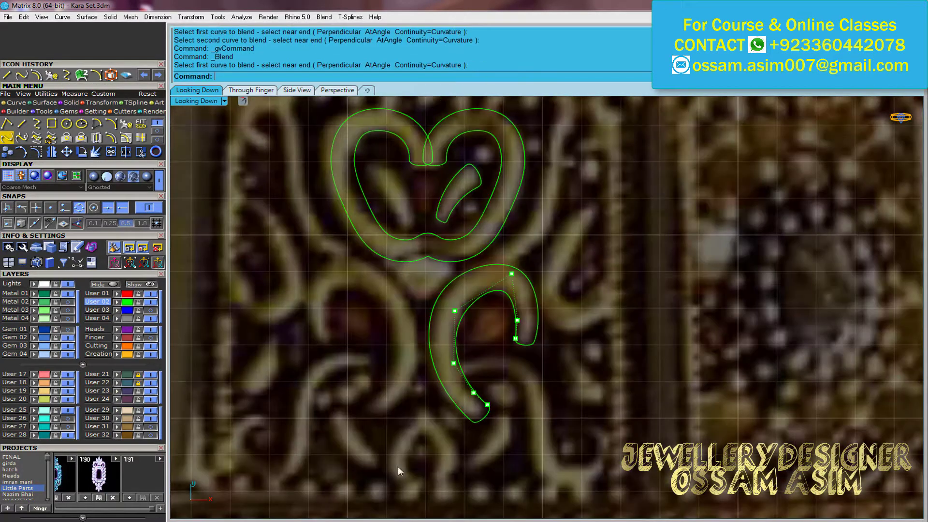
pyautogui.scroll(-3, 564, 312)
pyautogui.scroll(5, 561, 309)
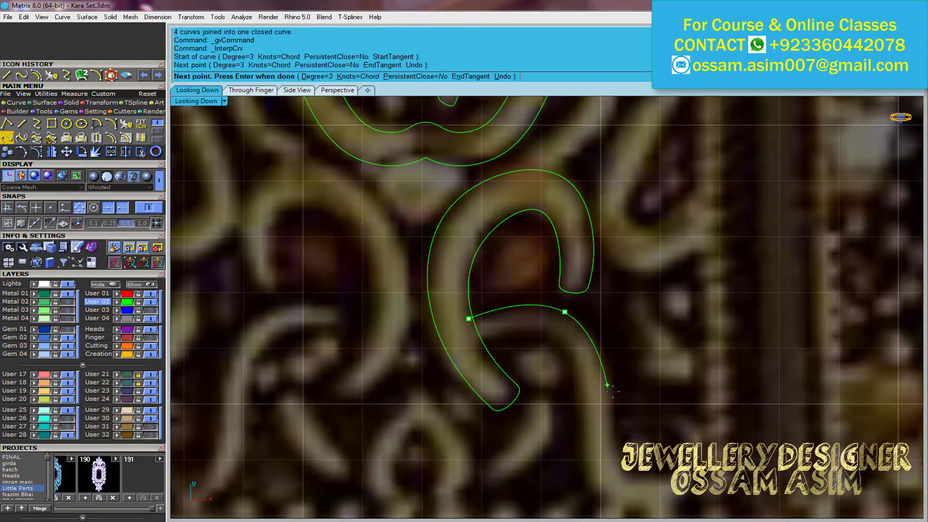
# Draw a curve along the photo scroll and rebuild it
pyautogui.click(612, 396)
pyautogui.click(620, 461)
pyautogui.press('Return')
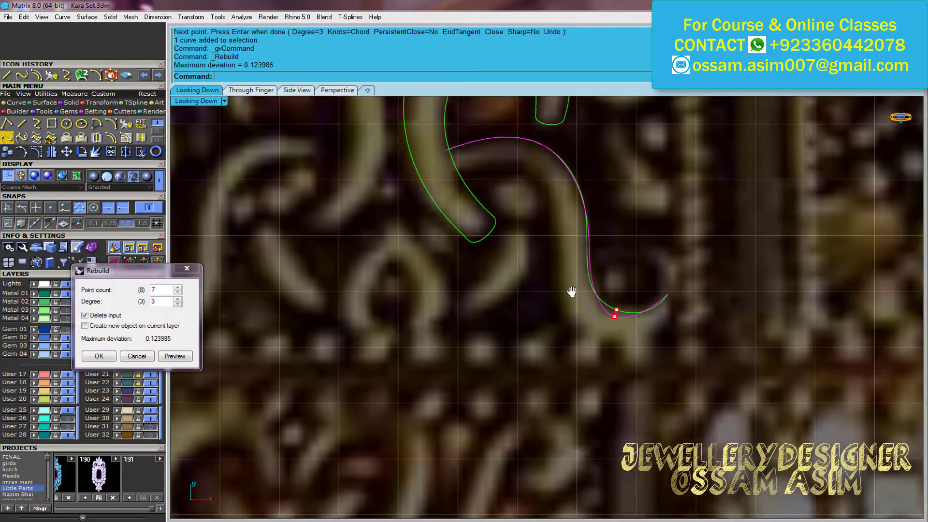
pyautogui.scroll(-5, 336, 342)
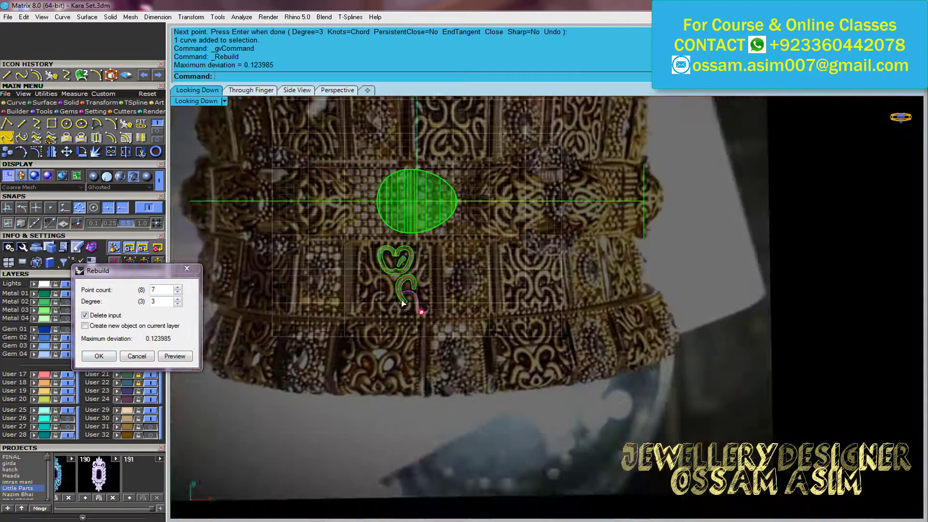
pyautogui.press('Return')
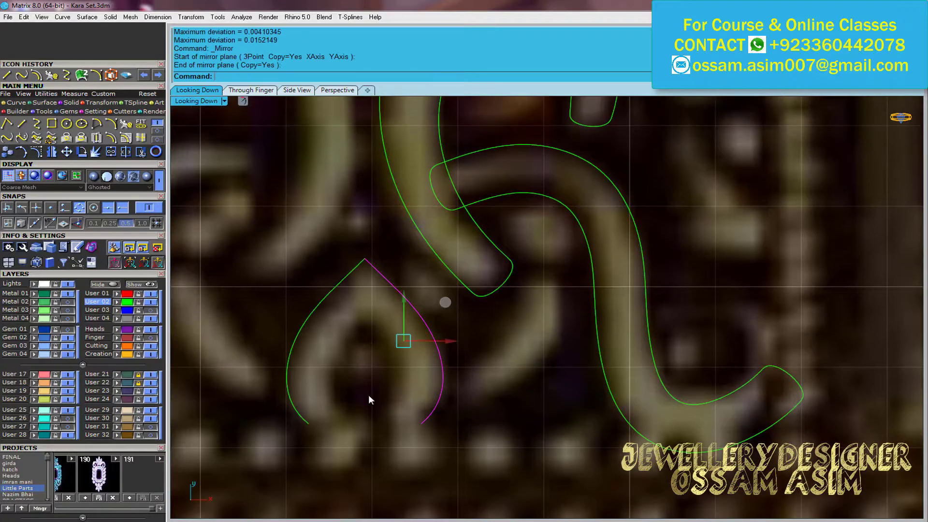
# Duplicate the arch curves and begin scaling the copy, then undo to restore the hidden curve
pyautogui.hotkey('ctrl', 'c')
pyautogui.hotkey('ctrl', 'v')
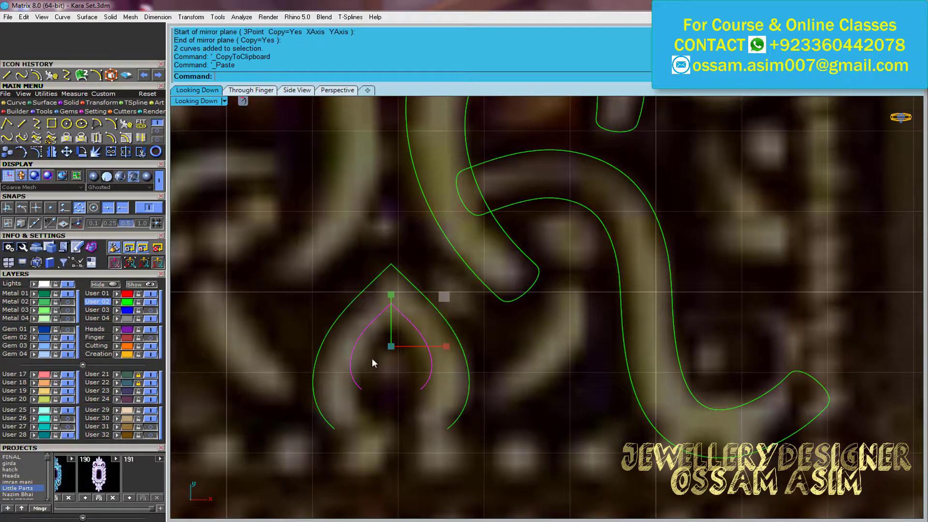
pyautogui.click(53, 151)
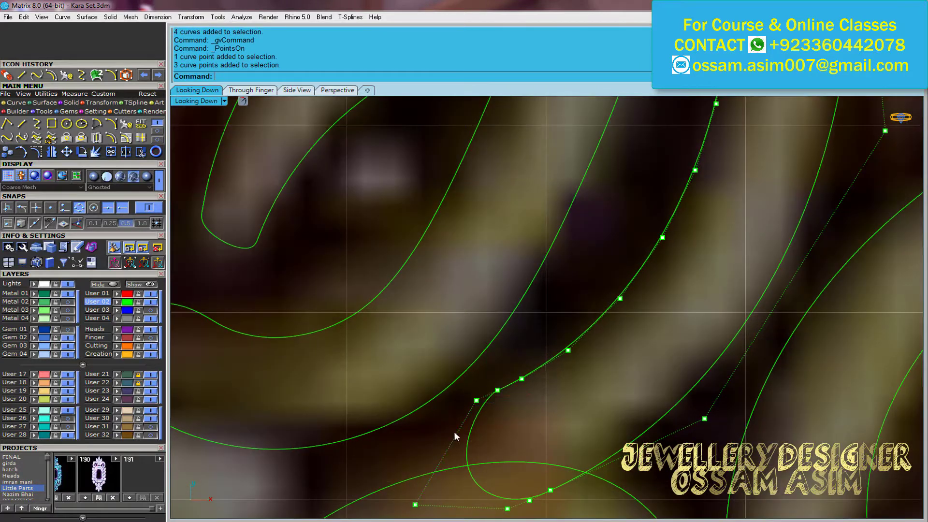
pyautogui.scroll(3, 486, 413)
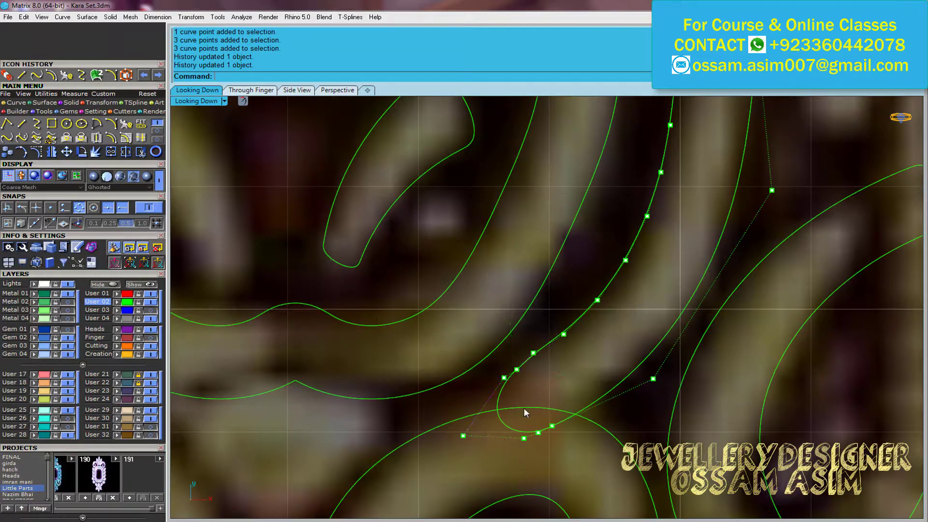
pyautogui.hotkey('ctrl', 'z')
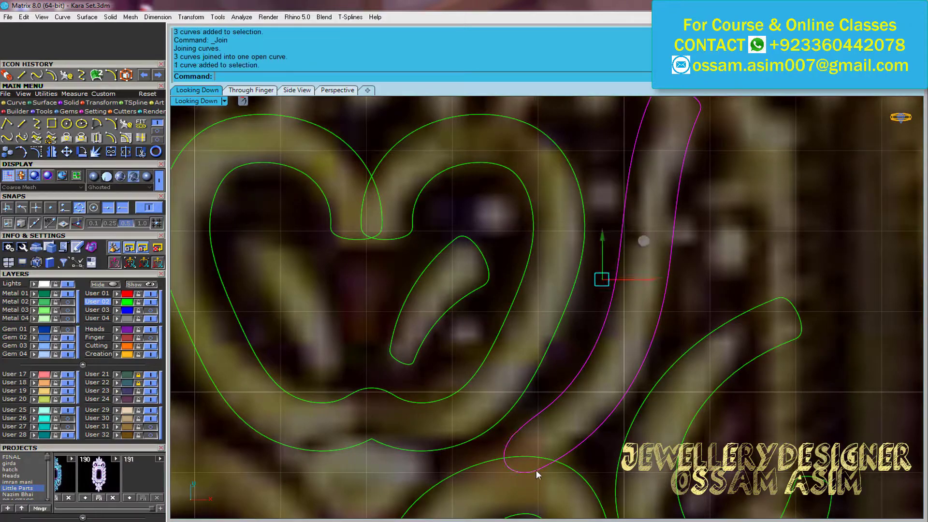
# Join the second curve piece into one closed curve
pyautogui.keyDown('shift'); pyautogui.click(536, 470); pyautogui.keyUp('shift')
pyautogui.press('Return')
pyautogui.scroll(-3, 535, 470)
pyautogui.scroll(3, 600, 301)
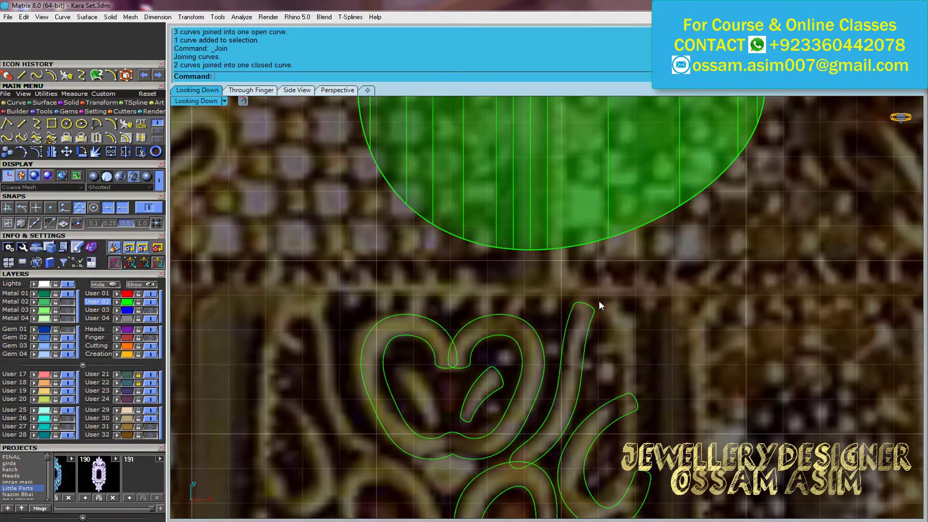
pyautogui.scroll(2, 580, 342)
# Undo the joins and blends, and delete the unwanted curve
pyautogui.hotkey('ctrl', 'z')
pyautogui.hotkey('ctrl', 'z')
pyautogui.hotkey('ctrl', 'z')
pyautogui.scroll(-1, 573, 356)
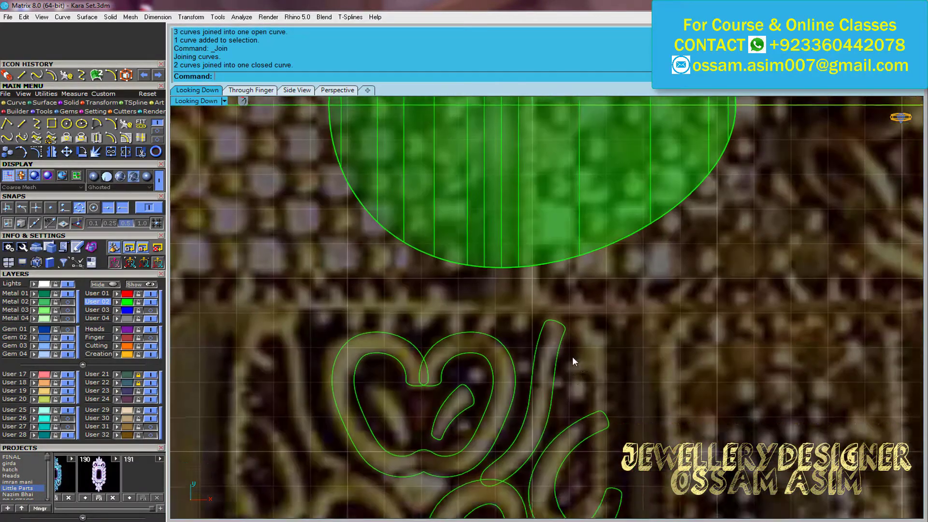
pyautogui.hotkey('ctrl', 'z')
pyautogui.hotkey('ctrl', 'z')
pyautogui.scroll(2, 522, 312)
pyautogui.click(522, 313)
pyautogui.press('Delete')
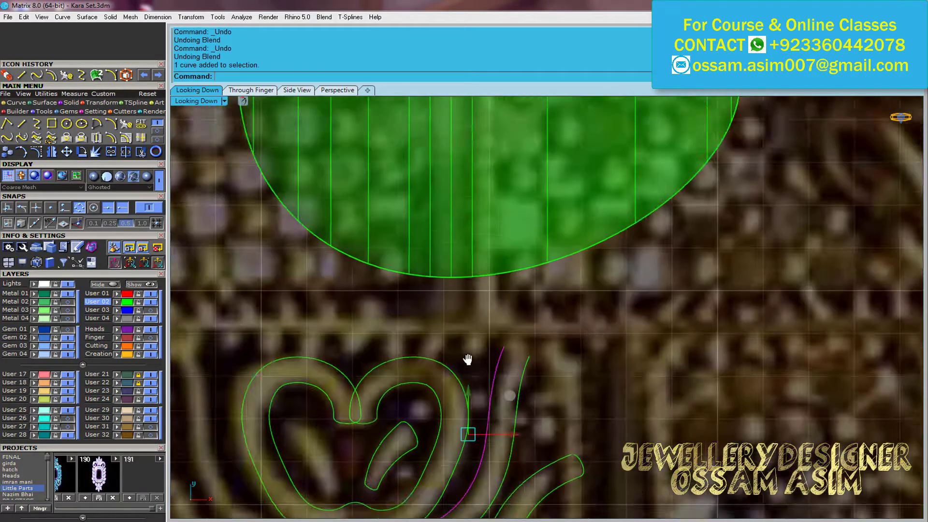
pyautogui.scroll(5, 467, 356)
# Extend the curve from its end with Continue Curve to add a loop
pyautogui.click(21, 138)
pyautogui.click(522, 390)
pyautogui.scroll(3, 522, 390)
pyautogui.click(596, 288)
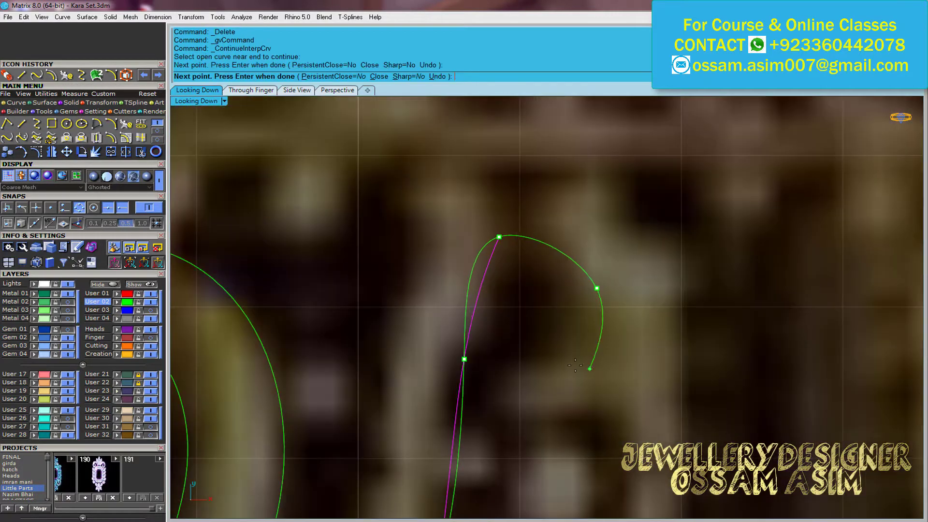
pyautogui.click(519, 367)
pyautogui.press('Return')
pyautogui.scroll(-5, 534, 387)
# Select the loop's control points on the extended curve; try an offset, then cancel it
pyautogui.click(509, 348)
pyautogui.scroll(3, 532, 314)
pyautogui.press('F10')
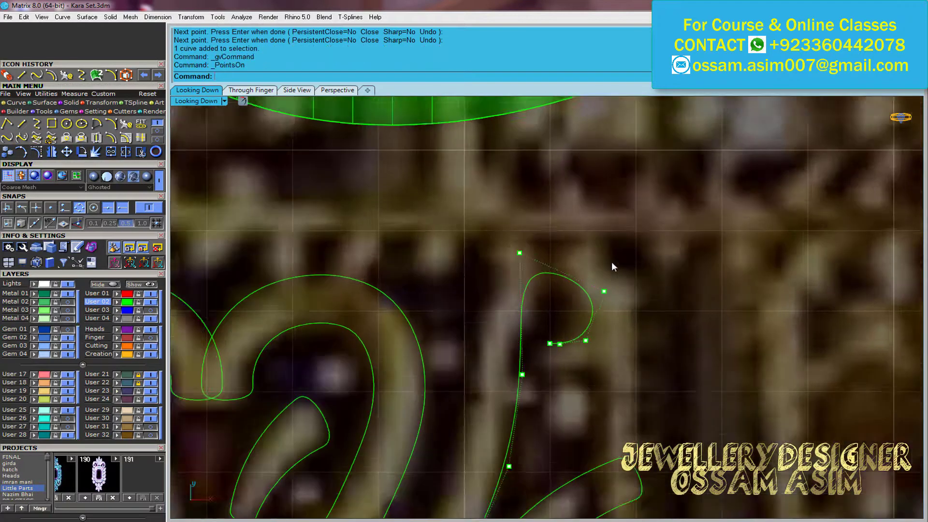
pyautogui.click(553, 234)
pyautogui.scroll(3, 505, 316)
pyautogui.moveTo(507, 318); pyautogui.dragTo(427, 268)
pyautogui.click(485, 418)
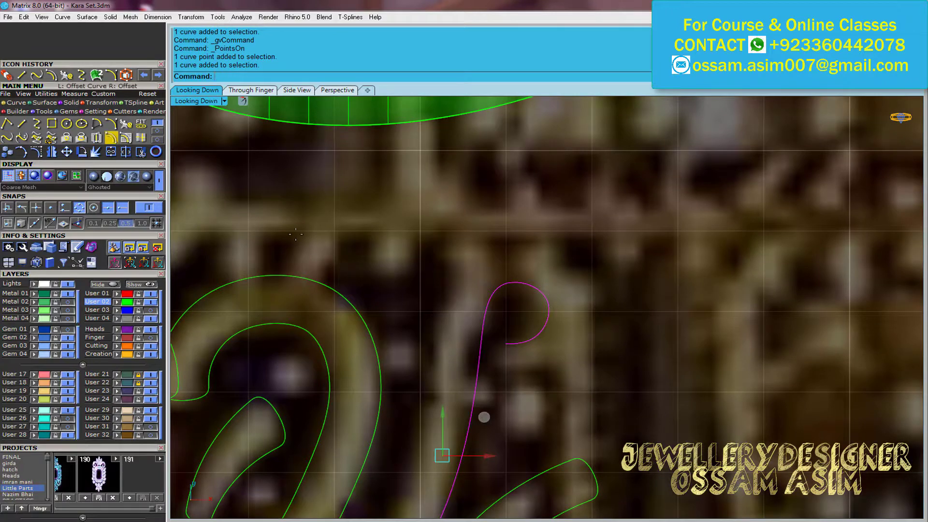
pyautogui.scroll(-3, 492, 312)
pyautogui.scroll(5, 394, 356)
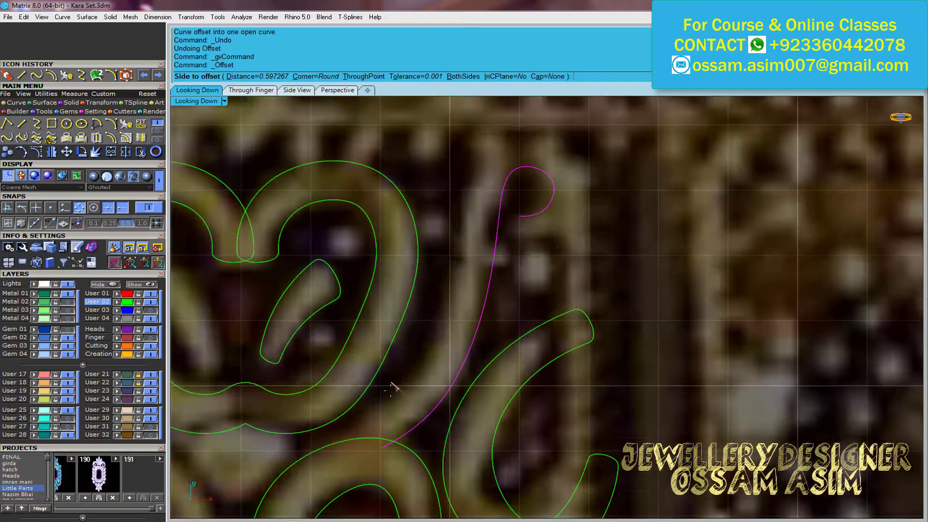
pyautogui.press('Escape')
# Rebuild the curve to 12 points and pull the loop's points inward to tighten the curl
pyautogui.click(465, 132)
pyautogui.write('12')
pyautogui.press('Return')
pyautogui.press('F10')
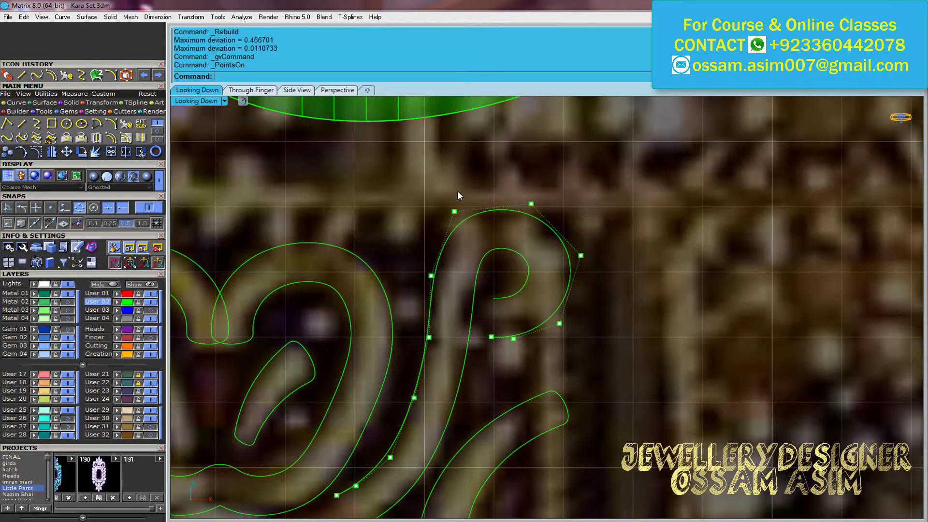
pyautogui.scroll(3, 561, 236)
pyautogui.moveTo(548, 242); pyautogui.dragTo(541, 232)
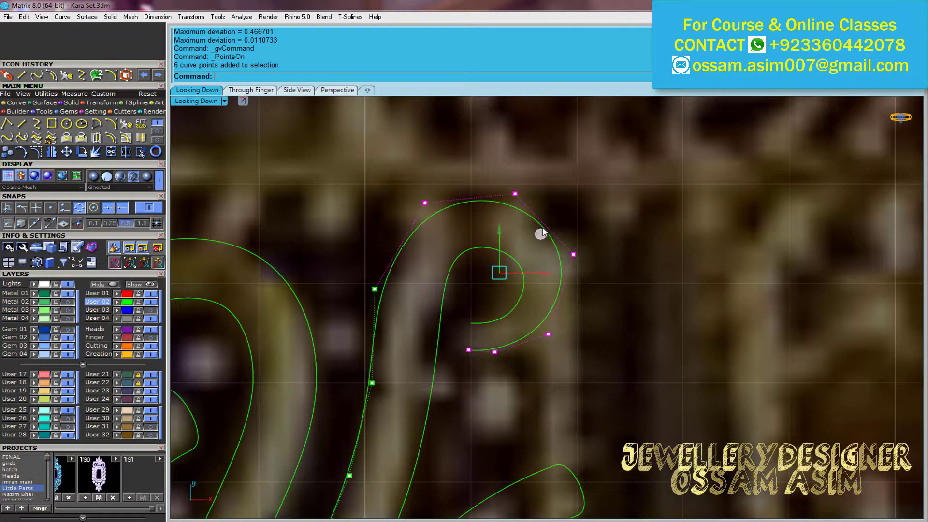
pyautogui.click(480, 288)
# Select a group of control points, clear the selection, and undo the accidental edit mode
pyautogui.scroll(-2, 408, 291)
pyautogui.moveTo(409, 224); pyautogui.dragTo(451, 286)
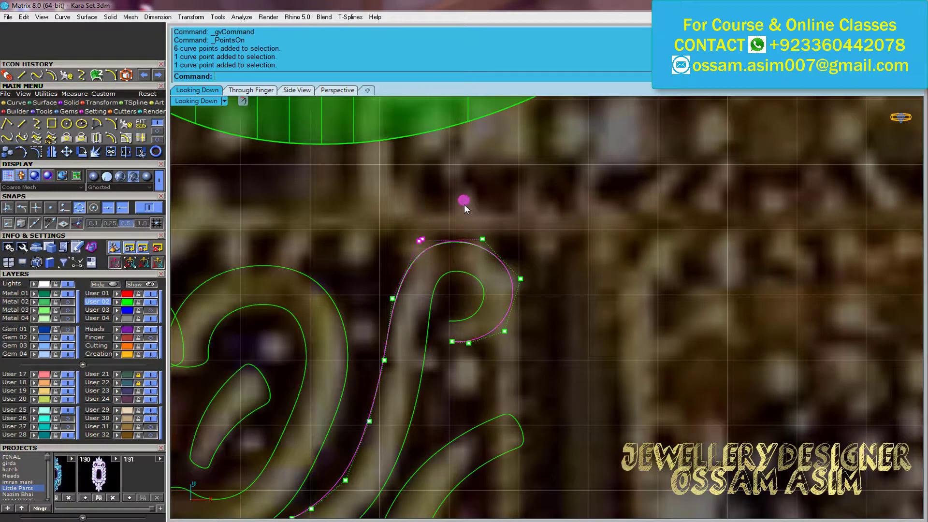
pyautogui.click(464, 199)
pyautogui.scroll(2, 327, 396)
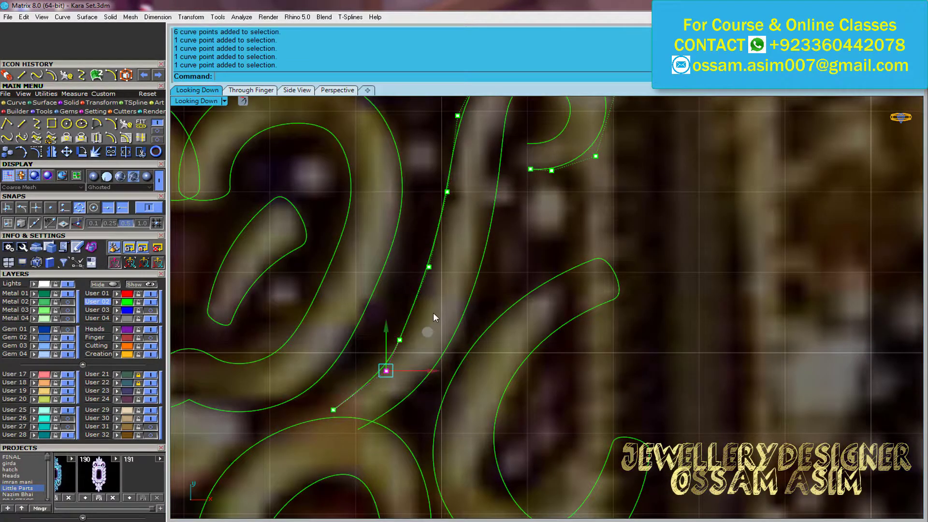
pyautogui.hotkey('ctrl', 'z')
pyautogui.scroll(1, 429, 319)
pyautogui.scroll(1, 384, 317)
pyautogui.scroll(1, 379, 340)
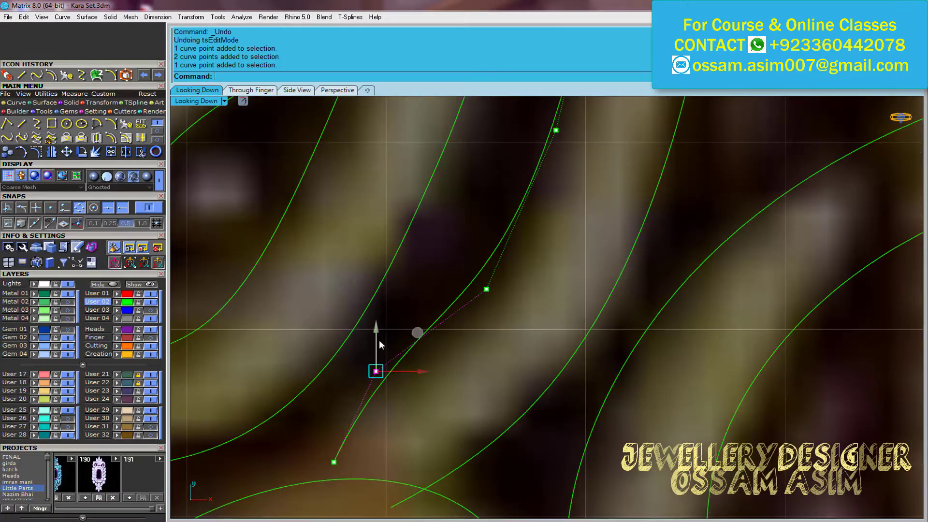
pyautogui.scroll(-2, 379, 340)
pyautogui.scroll(1, 432, 394)
pyautogui.scroll(-1, 494, 308)
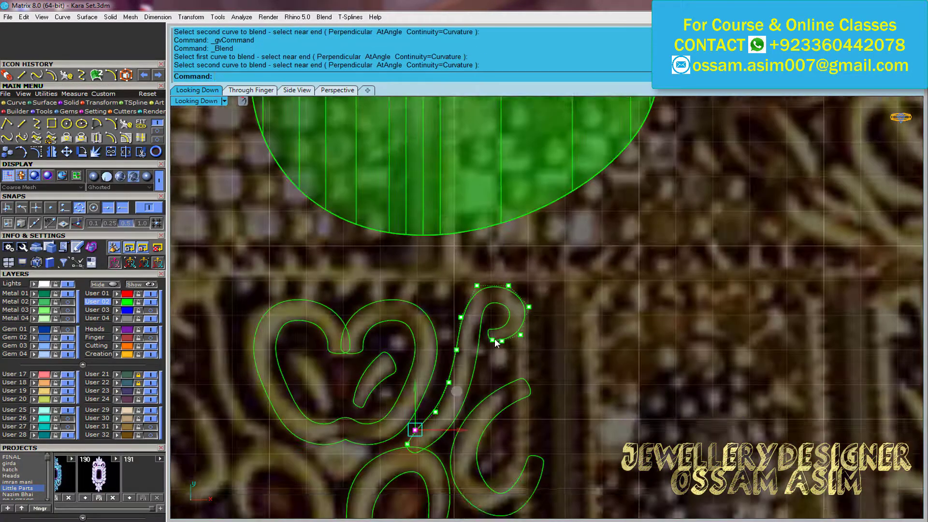
# Blend to the second curve and join the pieces into one closed scroll outline
pyautogui.click(496, 343)
pyautogui.scroll(1, 462, 317)
pyautogui.scroll(1, 433, 344)
pyautogui.hotkey('ctrl', 'j')
pyautogui.scroll(-1, 457, 303)
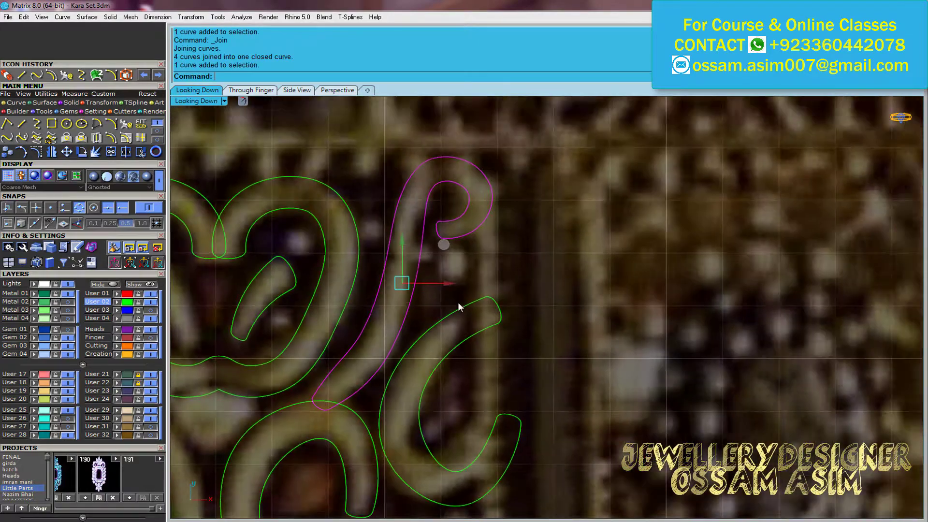
pyautogui.scroll(1, 459, 307)
pyautogui.scroll(-1, 475, 324)
pyautogui.scroll(1, 461, 317)
# Select control points along the scroll's stem, then hide the points
pyautogui.press('F10')
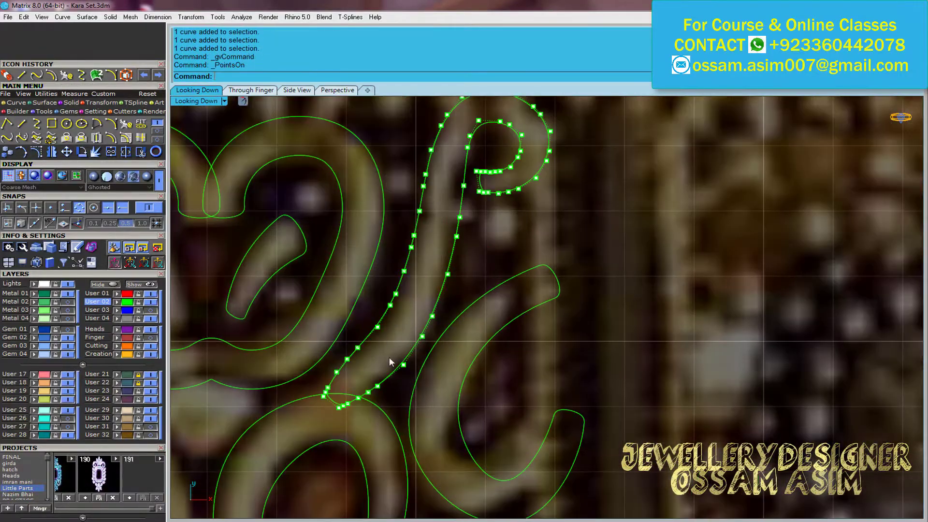
pyautogui.scroll(1, 391, 362)
pyautogui.moveTo(464, 184); pyautogui.dragTo(498, 251)
pyautogui.scroll(-1, 477, 340)
pyautogui.moveTo(397, 382); pyautogui.dragTo(430, 334)
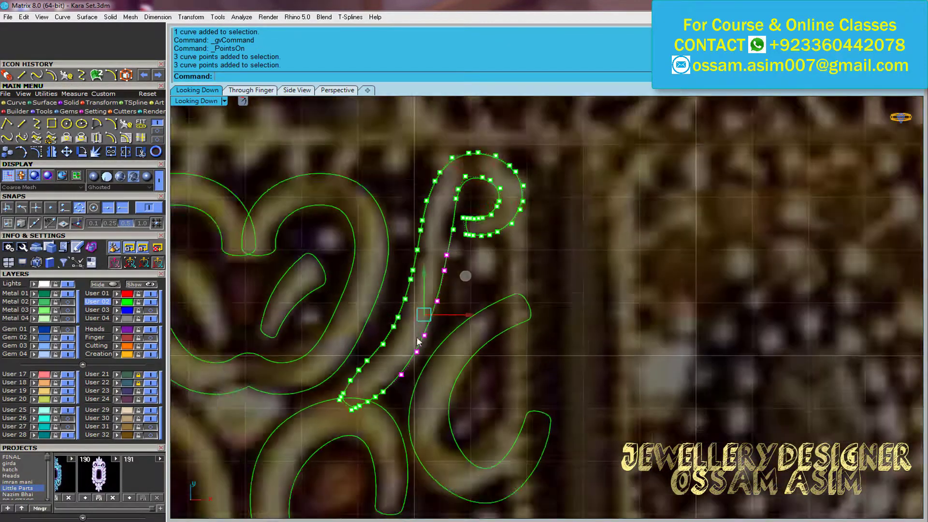
pyautogui.scroll(1, 459, 326)
pyautogui.press('Escape')
pyautogui.scroll(-2, 442, 325)
# Select the closed scroll outline and set the mirror line's start point
pyautogui.click(443, 325)
pyautogui.scroll(2, 485, 298)
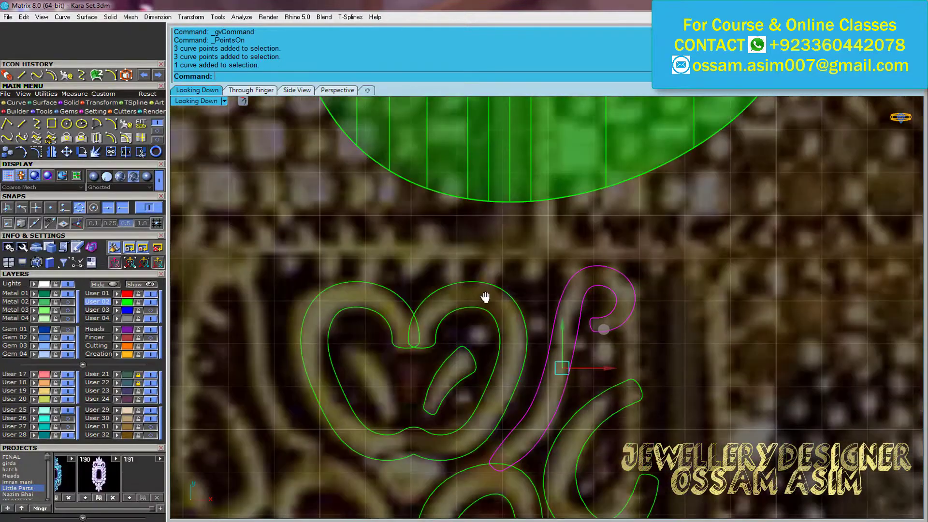
pyautogui.scroll(-2, 486, 297)
pyautogui.click(411, 329)
pyautogui.scroll(-1, 474, 416)
# Finish the mirrored copies of the scroll curves and reposition a selected curve
pyautogui.click(415, 261)
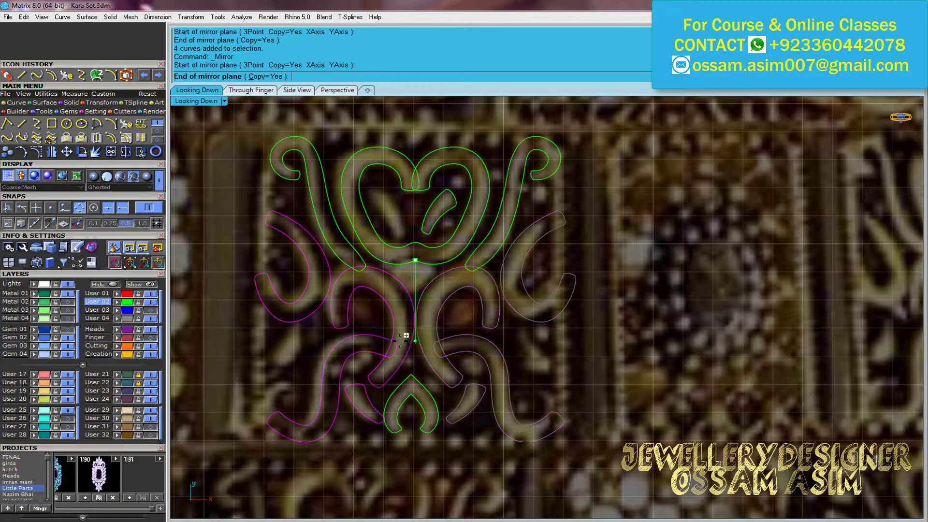
pyautogui.click(406, 335)
pyautogui.scroll(2, 421, 399)
pyautogui.moveTo(426, 354); pyautogui.dragTo(390, 404)
pyautogui.click(433, 364)
pyautogui.scroll(-2, 433, 364)
pyautogui.click(418, 318)
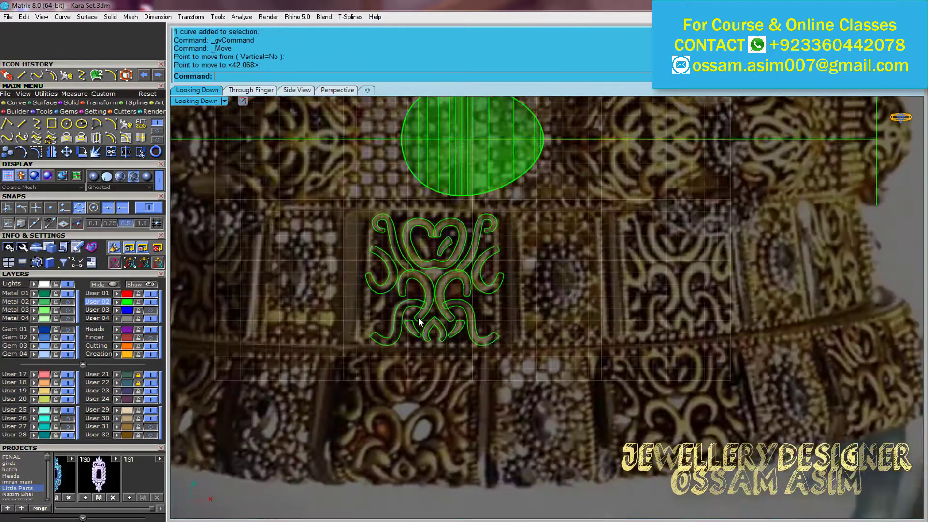
pyautogui.scroll(2, 419, 317)
pyautogui.scroll(1, 523, 346)
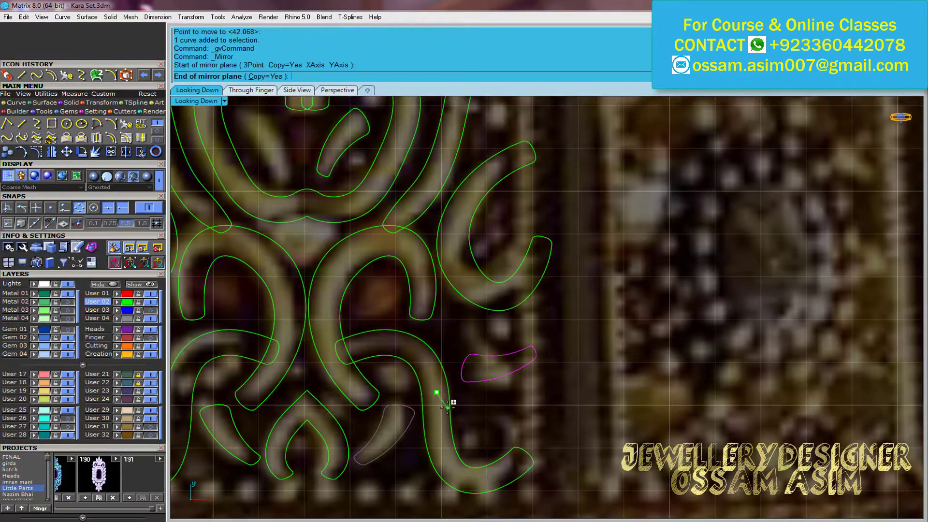
pyautogui.click(448, 407)
pyautogui.scroll(2, 502, 373)
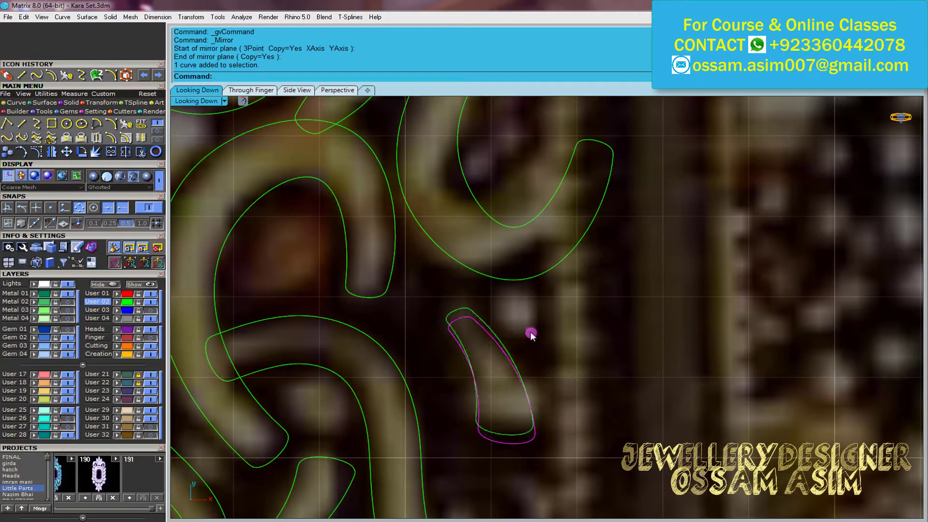
pyautogui.scroll(-2, 527, 331)
# Mirror the small curved piece to the opposite side
pyautogui.click(483, 364)
pyautogui.press('Return')
pyautogui.scroll(2, 483, 364)
pyautogui.click(472, 319)
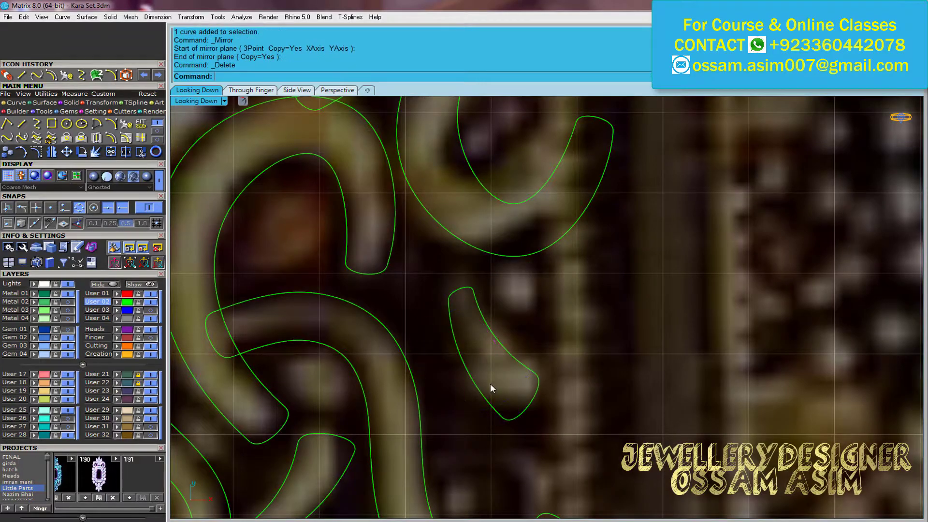
pyautogui.scroll(-3, 532, 338)
pyautogui.press('Return')
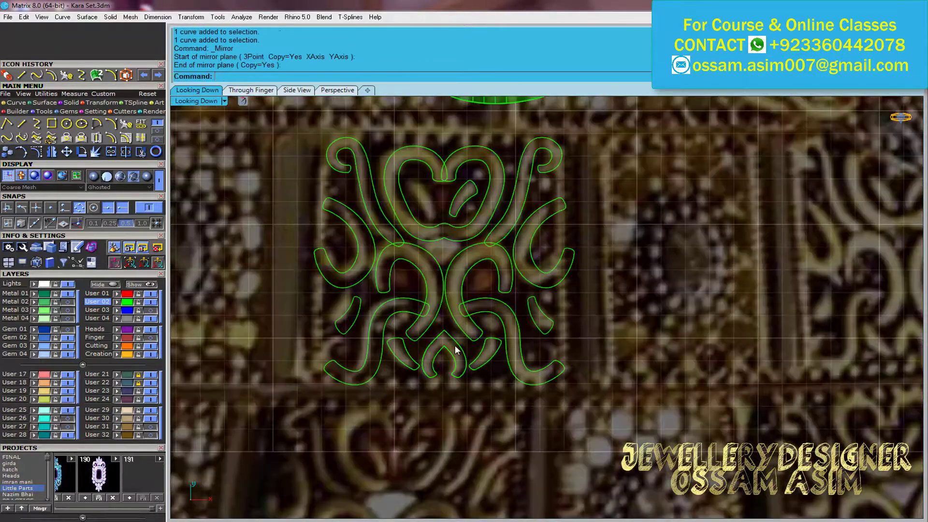
pyautogui.scroll(-1, 456, 349)
pyautogui.click(530, 353)
pyautogui.scroll(3, 575, 327)
pyautogui.scroll(-4, 434, 305)
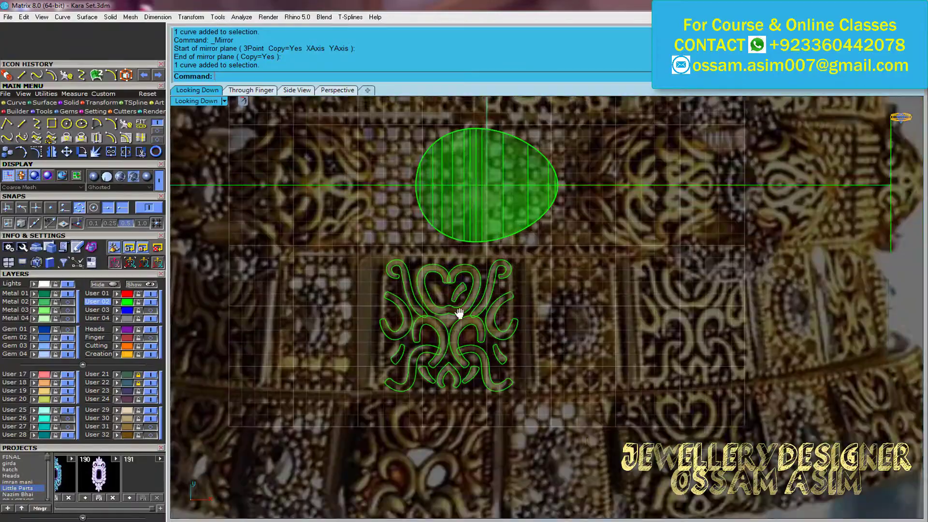
pyautogui.scroll(-3, 430, 288)
# Window-select all fifteen filigree motif curves and group them with Ctrl+G
pyautogui.moveTo(573, 297); pyautogui.dragTo(383, 433)
pyautogui.scroll(2, 383, 434)
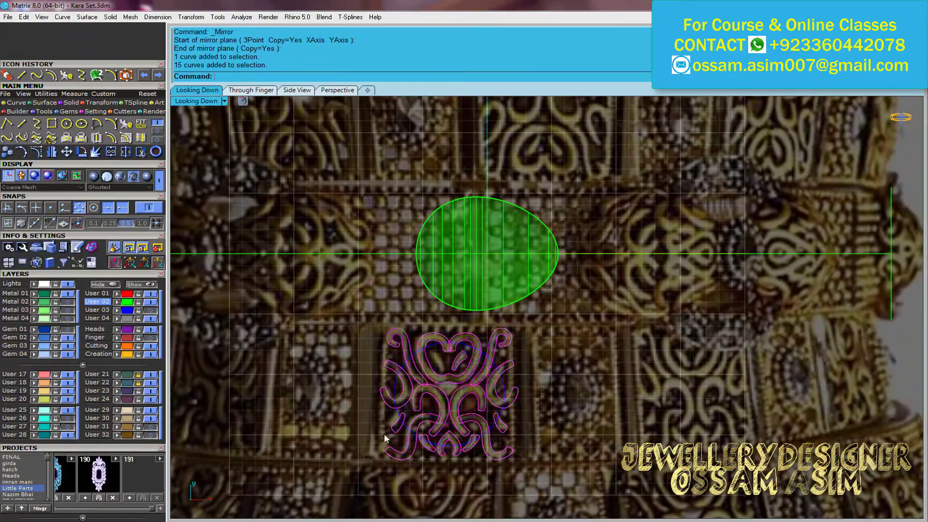
pyautogui.hotkey('ctrl', 'g')
pyautogui.scroll(2, 444, 303)
pyautogui.scroll(-1, 444, 303)
pyautogui.click(630, 386)
# Select the oval cabochon surface and switch to the Perspective view
pyautogui.scroll(-2, 523, 368)
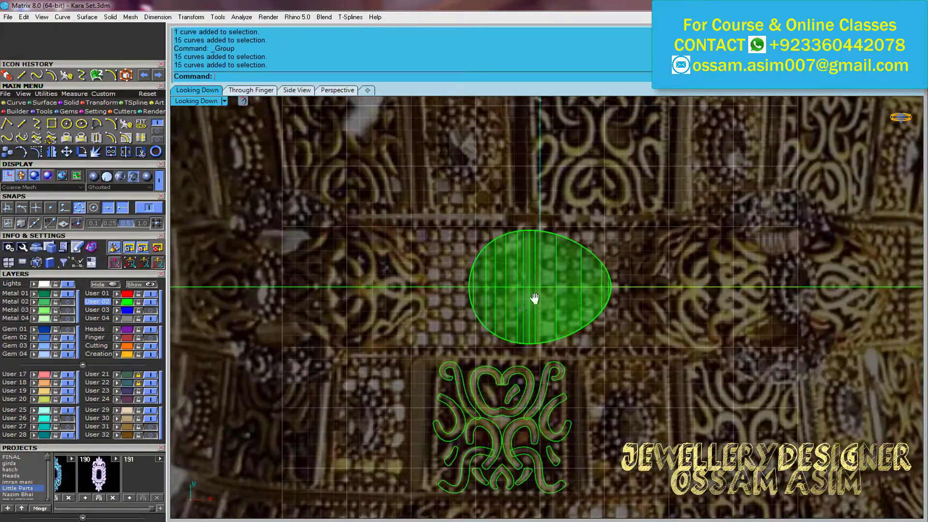
pyautogui.scroll(-1, 503, 339)
pyautogui.click(492, 333)
pyautogui.scroll(-1, 521, 369)
pyautogui.scroll(-2, 463, 343)
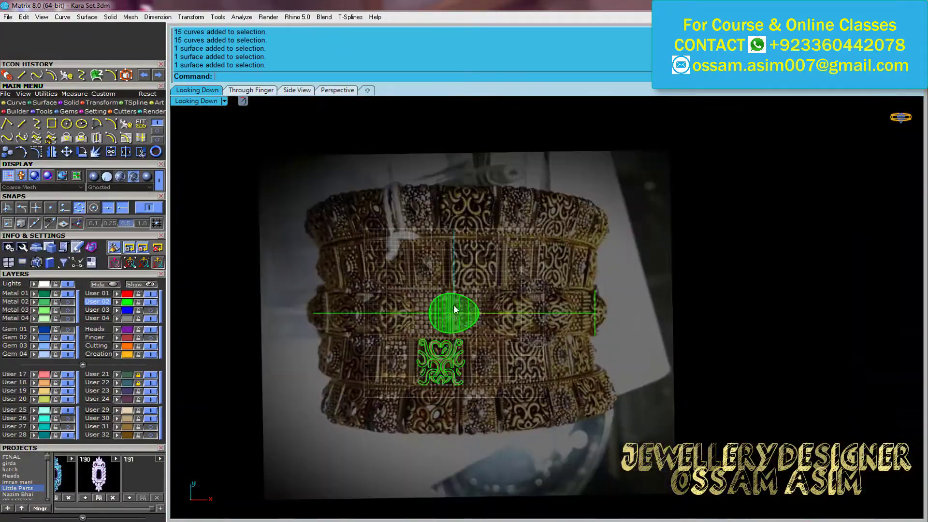
pyautogui.click(454, 305)
pyautogui.scroll(2, 453, 305)
pyautogui.scroll(1, 344, 103)
pyautogui.click(337, 90)
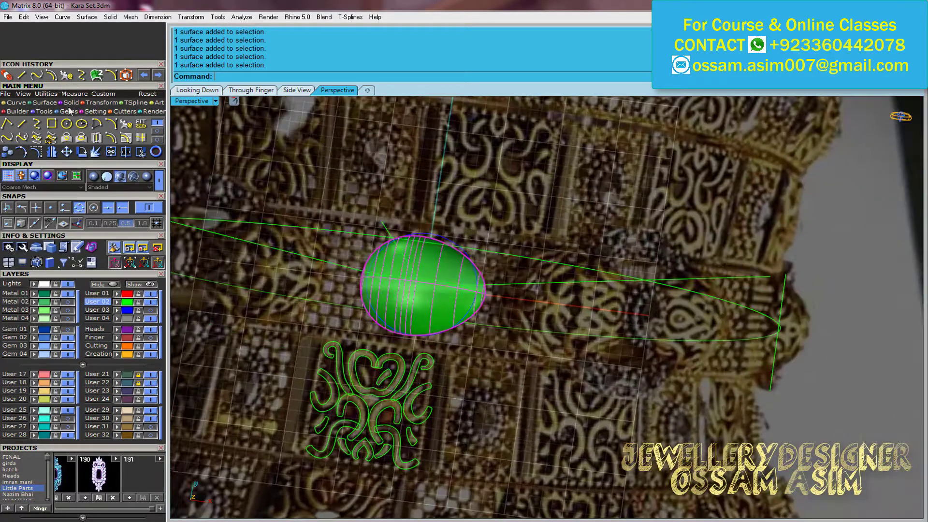
pyautogui.write('Un')
# Unroll the dome surface flat and copy the filigree motif curves onto it
pyautogui.press('Return')
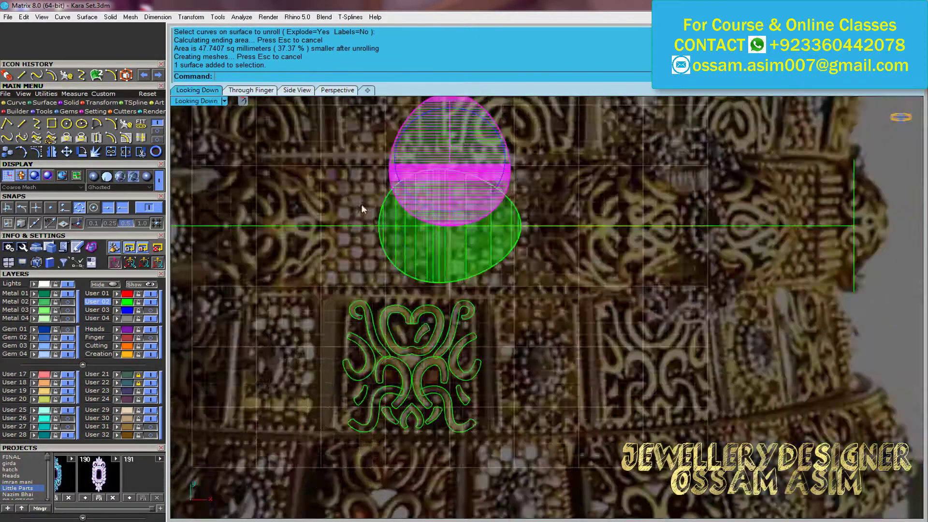
pyautogui.scroll(-1, 434, 301)
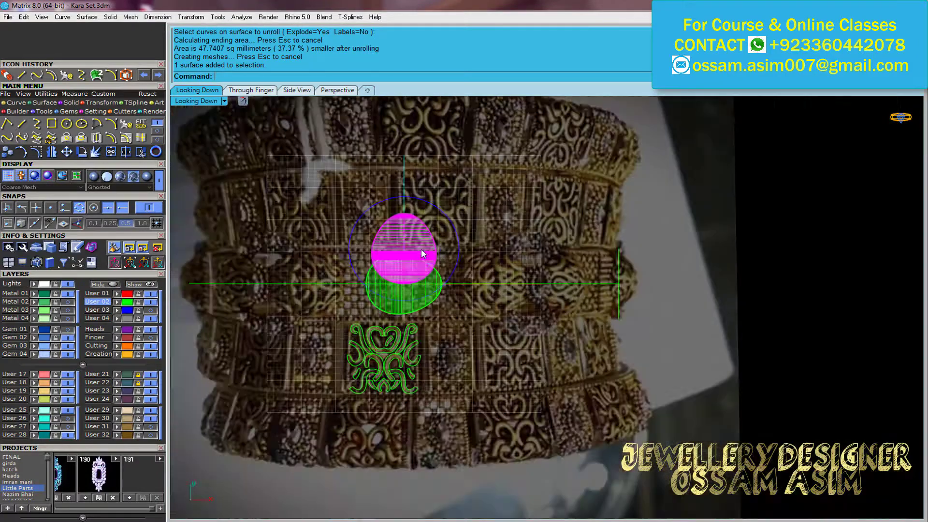
pyautogui.scroll(2, 421, 248)
pyautogui.moveTo(268, 416); pyautogui.dragTo(596, 449)
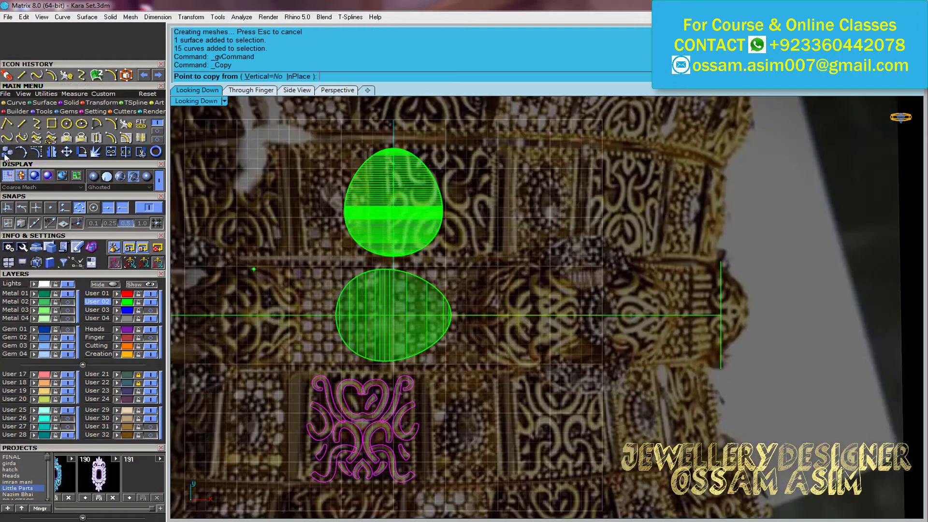
pyautogui.click(362, 428)
pyautogui.scroll(-2, 377, 338)
pyautogui.write('0')
pyautogui.press('Return')
pyautogui.press('Return')
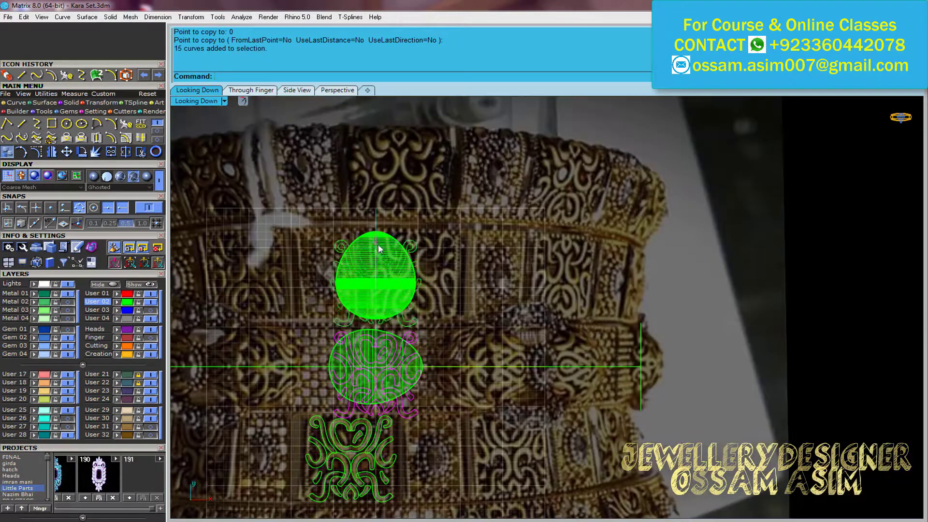
pyautogui.scroll(2, 379, 249)
pyautogui.scroll(2, 379, 243)
# Cage the copied motif and pull its top cage points up to the oval's crown
pyautogui.moveTo(350, 261); pyautogui.dragTo(359, 238, button='right')
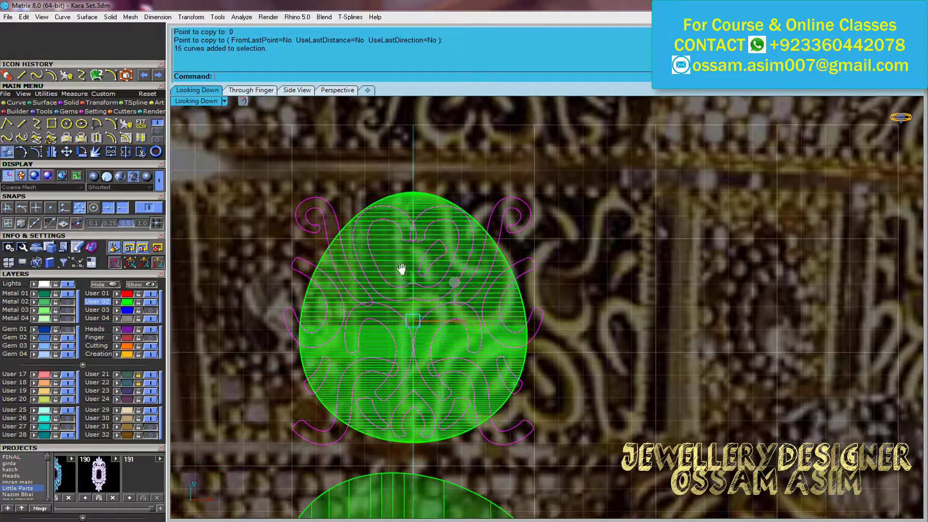
pyautogui.click(126, 137)
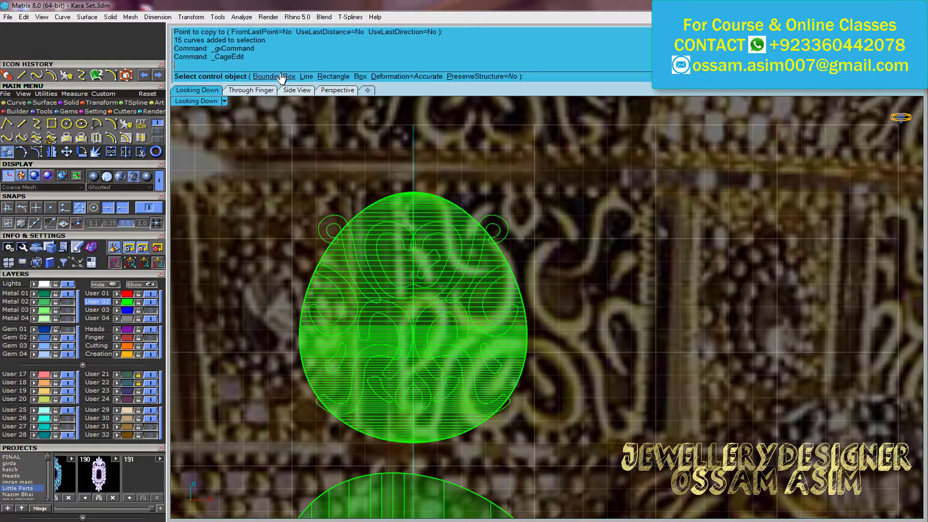
pyautogui.scroll(2, 329, 263)
pyautogui.press('Return')
pyautogui.click(289, 219)
pyautogui.moveTo(588, 222); pyautogui.dragTo(550, 223, button='right')
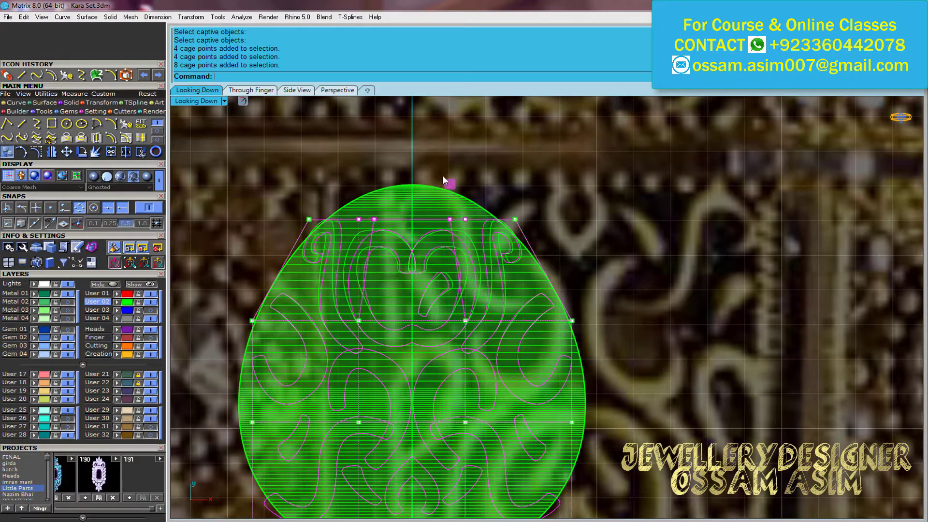
pyautogui.scroll(-2, 423, 161)
pyautogui.click(332, 208)
pyautogui.keyDown('shift'); pyautogui.click(502, 215); pyautogui.keyUp('shift')
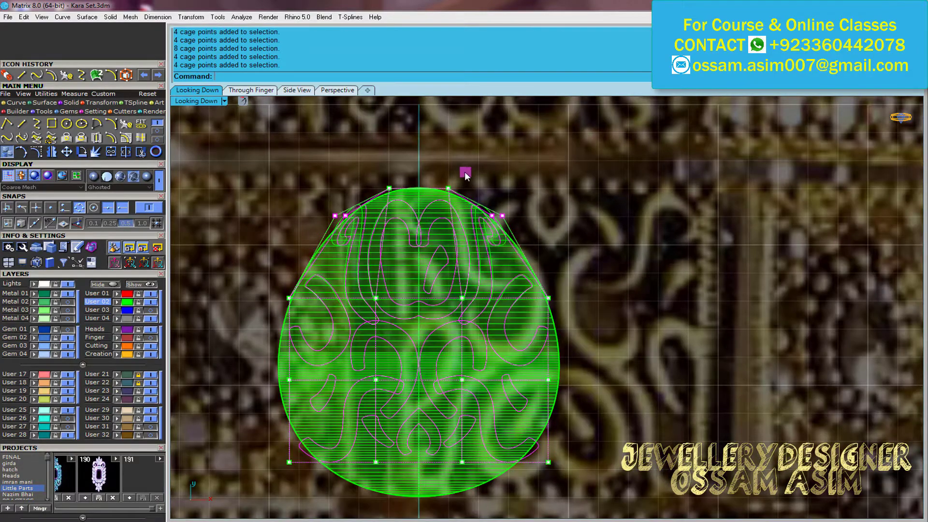
pyautogui.moveTo(262, 486); pyautogui.dragTo(293, 402, button='right')
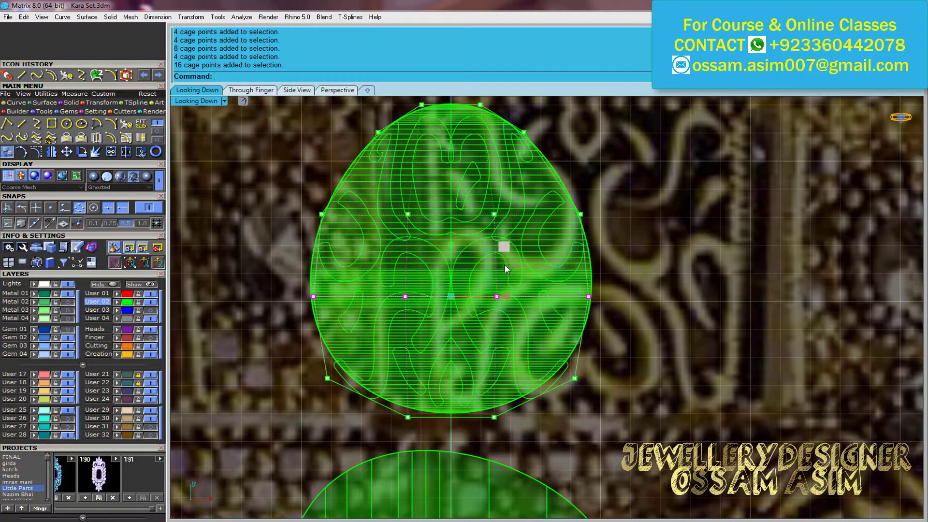
# Stretch the motif's bottom to the oval's edge, then delete the deformation cage
pyautogui.scroll(-2, 505, 270)
pyautogui.click(425, 331)
pyautogui.scroll(3, 436, 328)
pyautogui.keyDown('shift'); pyautogui.click(609, 297); pyautogui.keyUp('shift')
pyautogui.moveTo(462, 256); pyautogui.dragTo(460, 296, button='right')
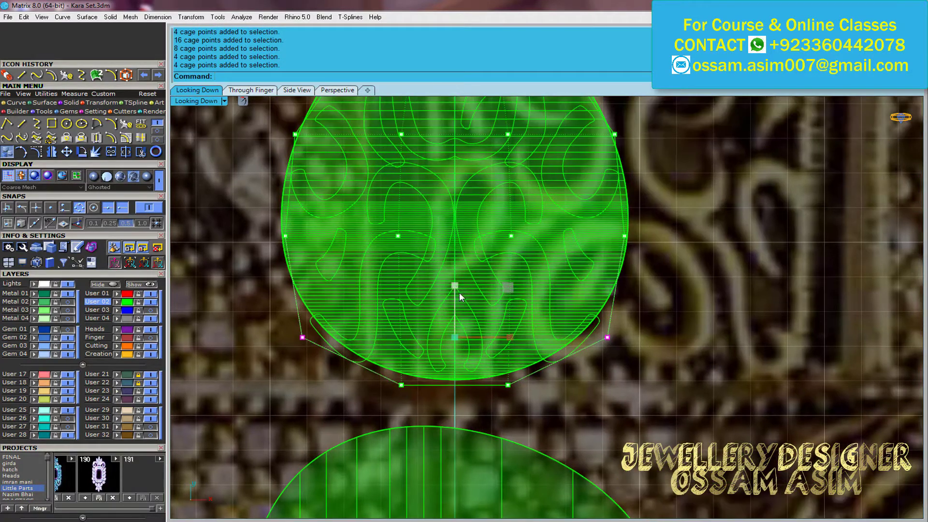
pyautogui.scroll(-1, 462, 282)
pyautogui.scroll(2, 558, 317)
pyautogui.click(517, 393)
pyautogui.press('Delete')
pyautogui.scroll(1, 491, 356)
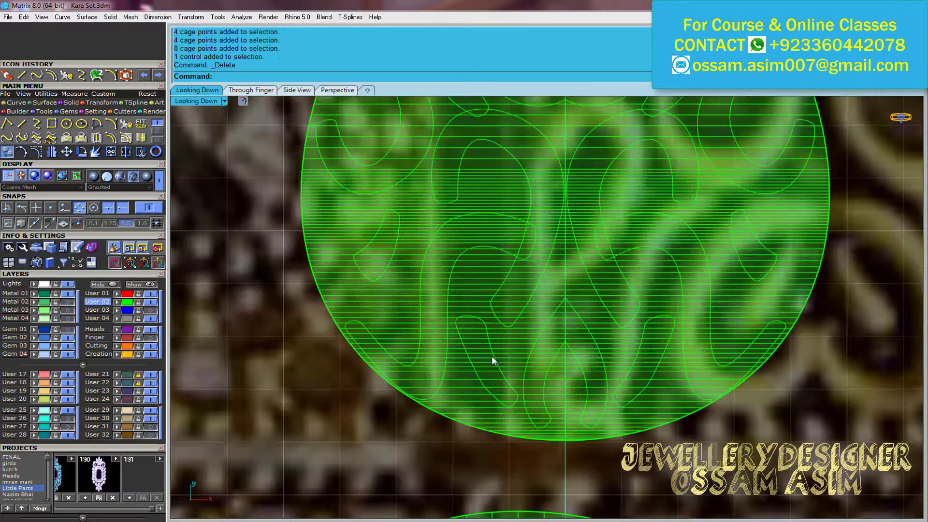
pyautogui.scroll(-1, 413, 301)
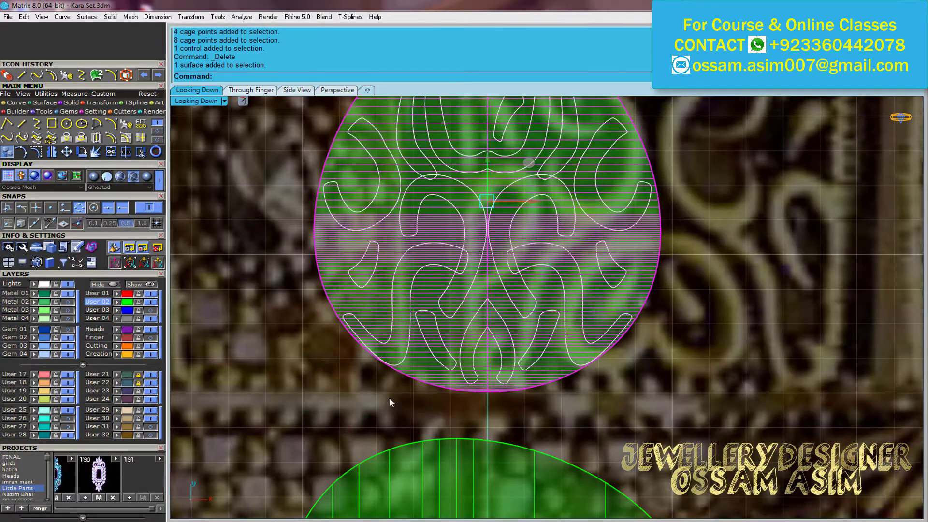
# Wrap the motif from the flat oval onto the dome with FlowAlongSrf, then undo that first wrap
pyautogui.click(107, 103)
pyautogui.click(126, 137)
pyautogui.scroll(-3, 337, 366)
pyautogui.click(337, 366)
pyautogui.scroll(2, 337, 366)
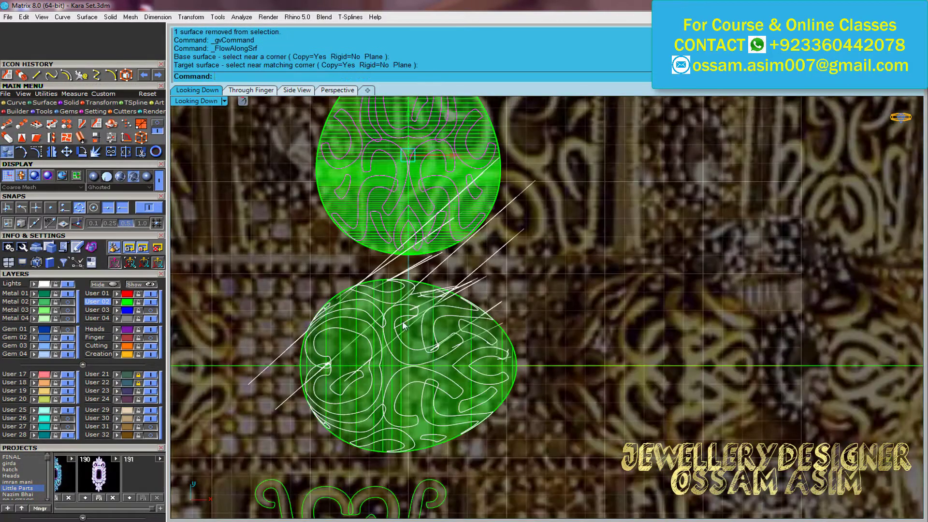
pyautogui.hotkey('ctrl', 'z')
pyautogui.scroll(3, 586, 265)
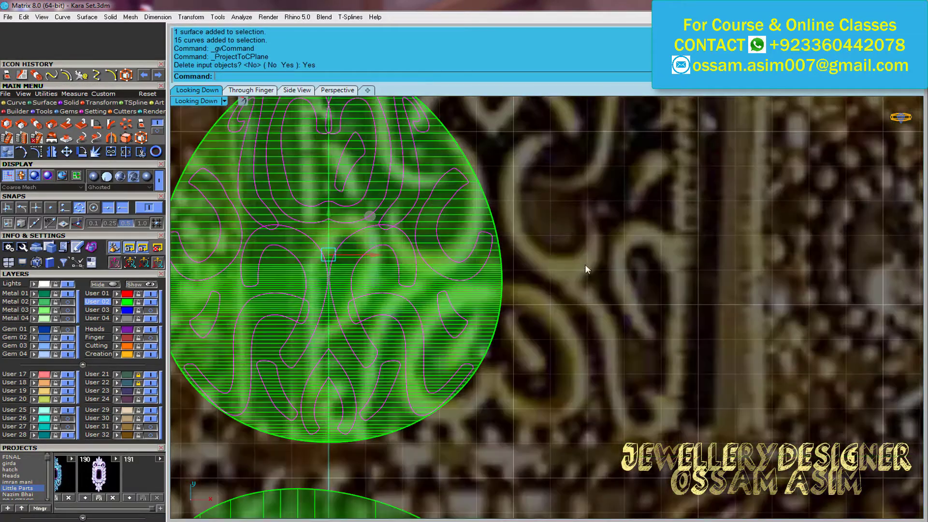
pyautogui.scroll(-2, 425, 276)
pyautogui.scroll(1, 425, 275)
# Select the motif curves with the dome and offset them into raised filigree on the cabochon
pyautogui.click(65, 112)
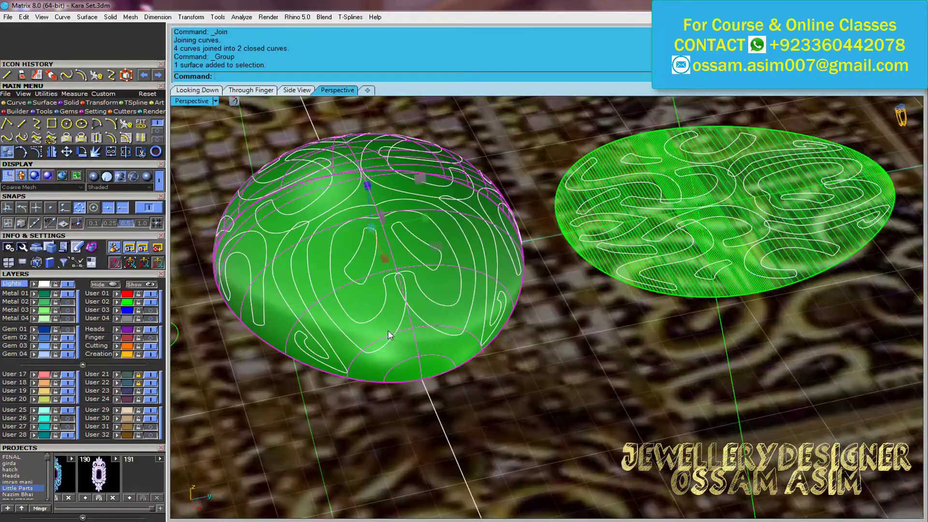
pyautogui.click(425, 372)
pyautogui.hotkey('ctrl', 'c')
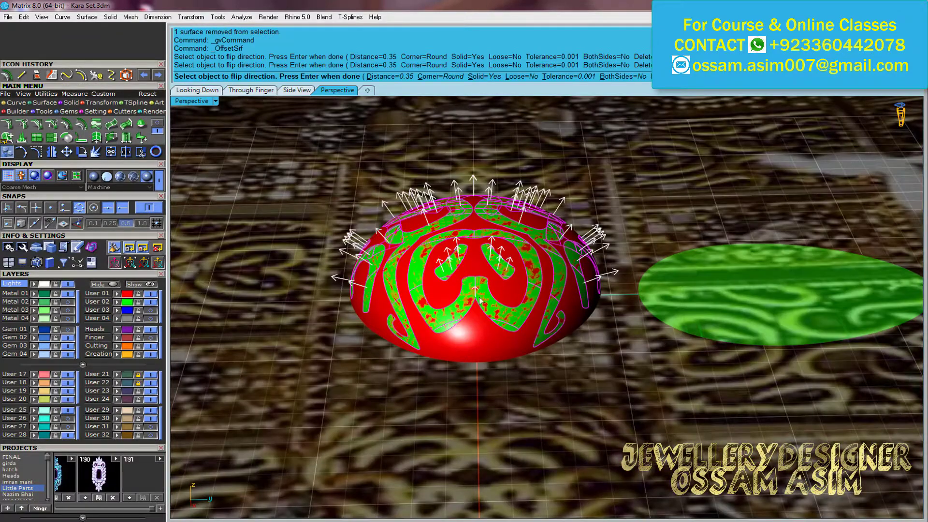
pyautogui.press('Return')
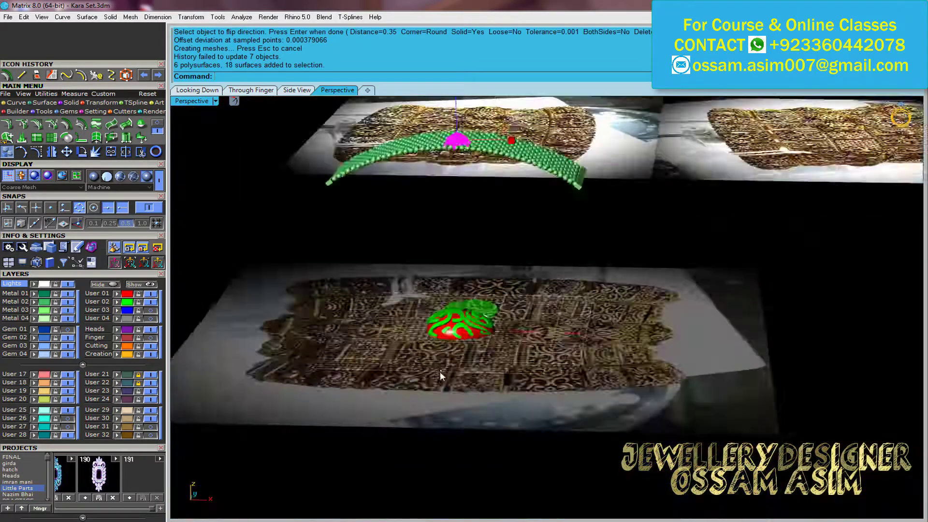
pyautogui.click(418, 249)
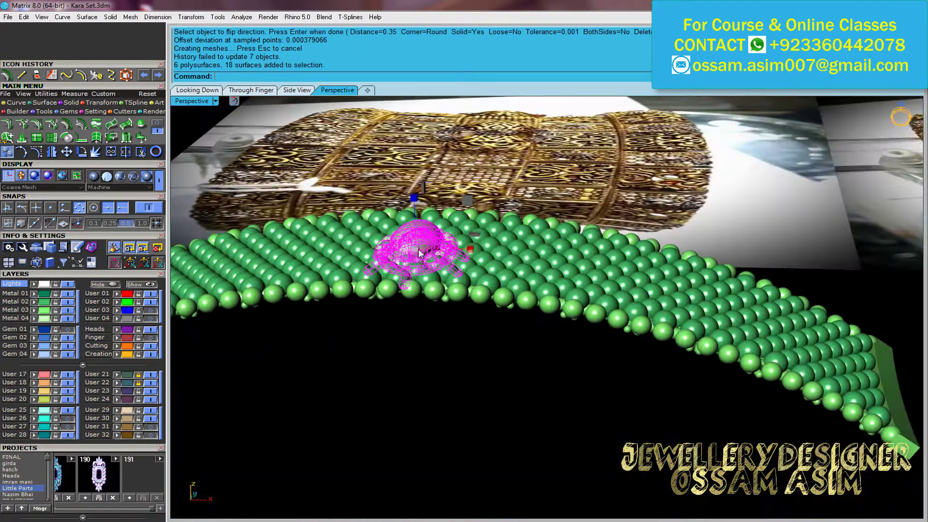
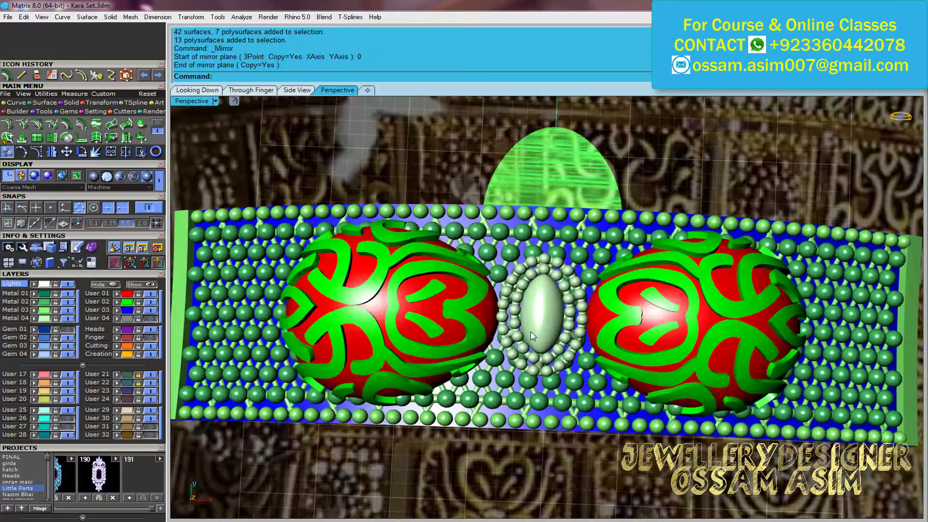
# Group the two filigree spheres and the panel polysurface into one unit
pyautogui.click(453, 238)
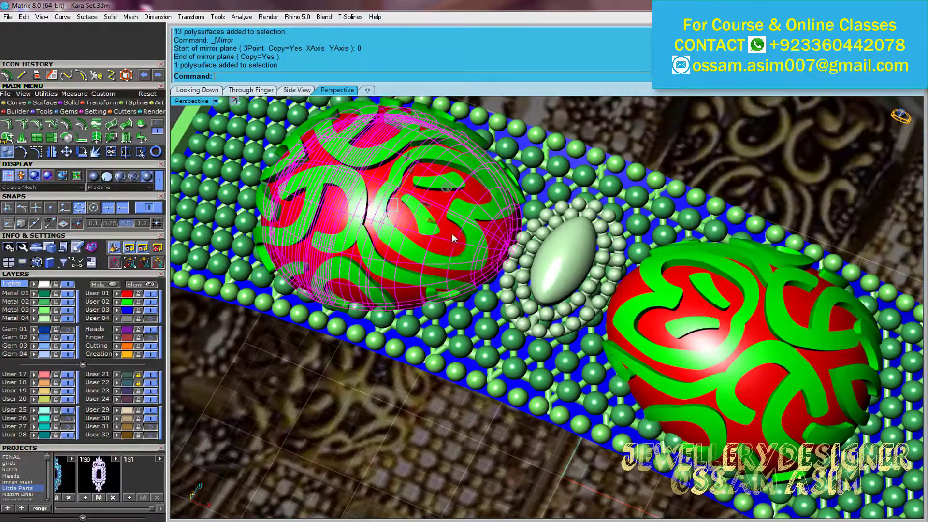
pyautogui.click(40, 303)
pyautogui.click(740, 349)
pyautogui.click(40, 303)
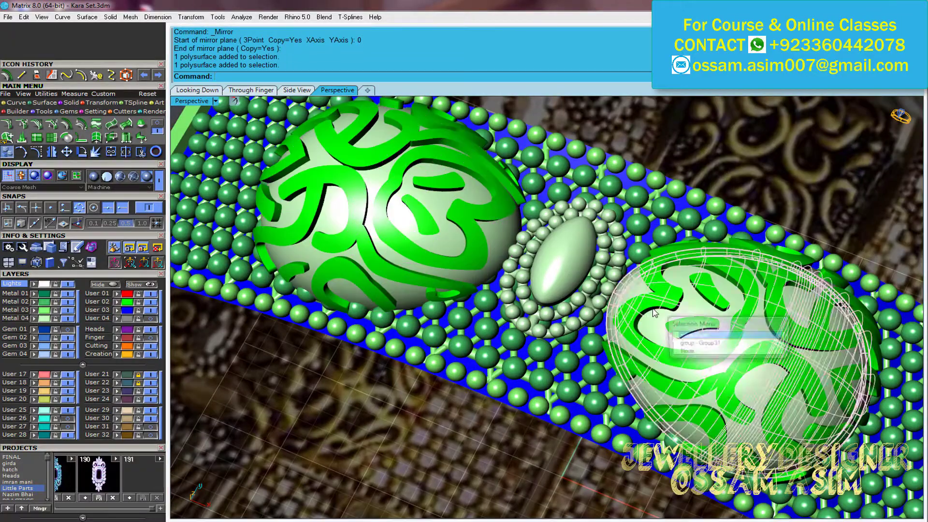
pyautogui.click(444, 295)
pyautogui.click(507, 272)
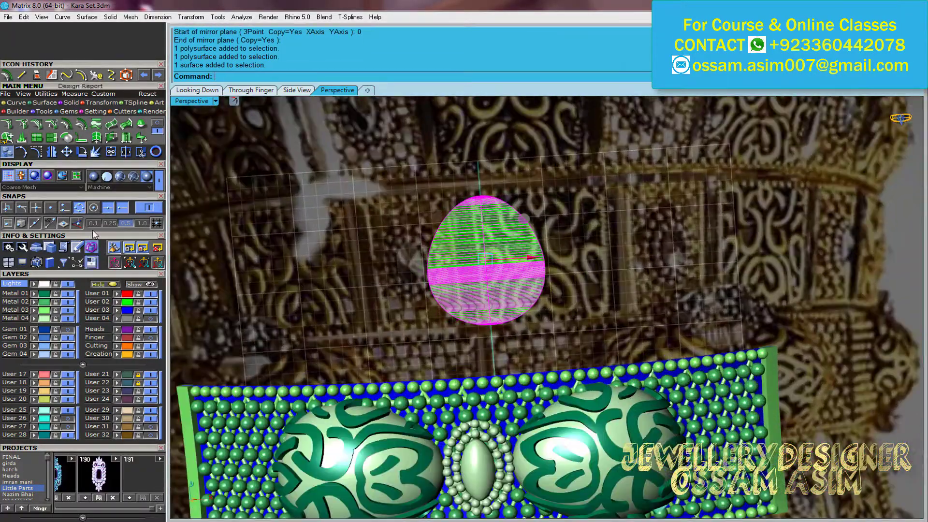
pyautogui.hotkey('ctrl', 'g')
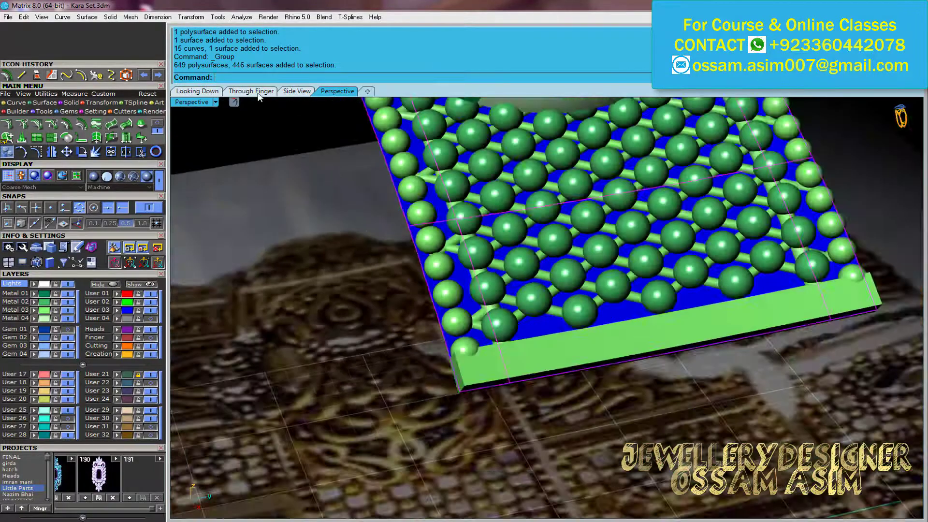
# Accept the offset distance to create the solid backing strip, then select every panel piece
pyautogui.click(259, 92)
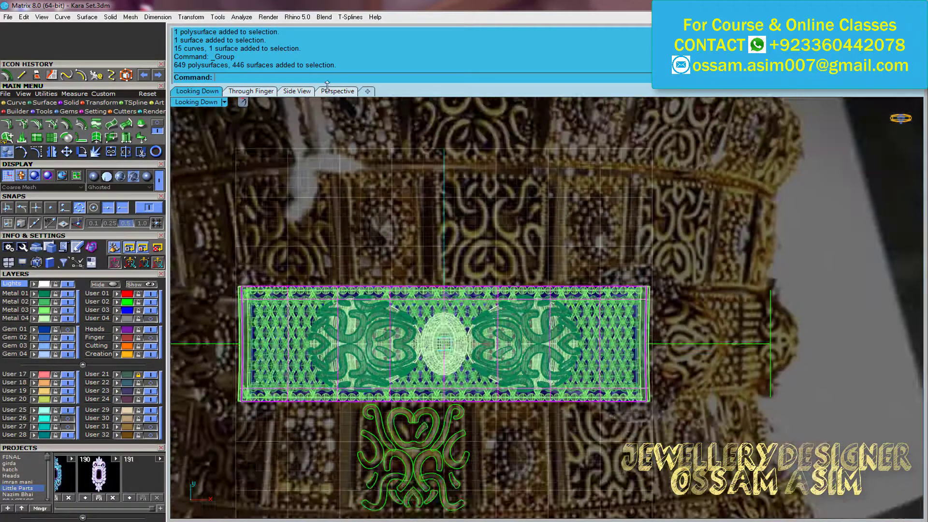
pyautogui.click(337, 91)
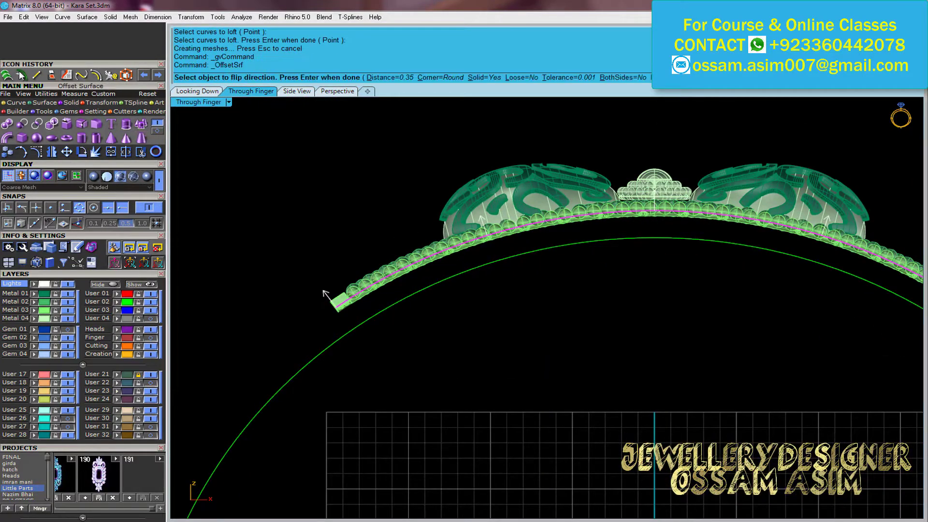
pyautogui.write('3')
pyautogui.press('Return')
pyautogui.press('Return')
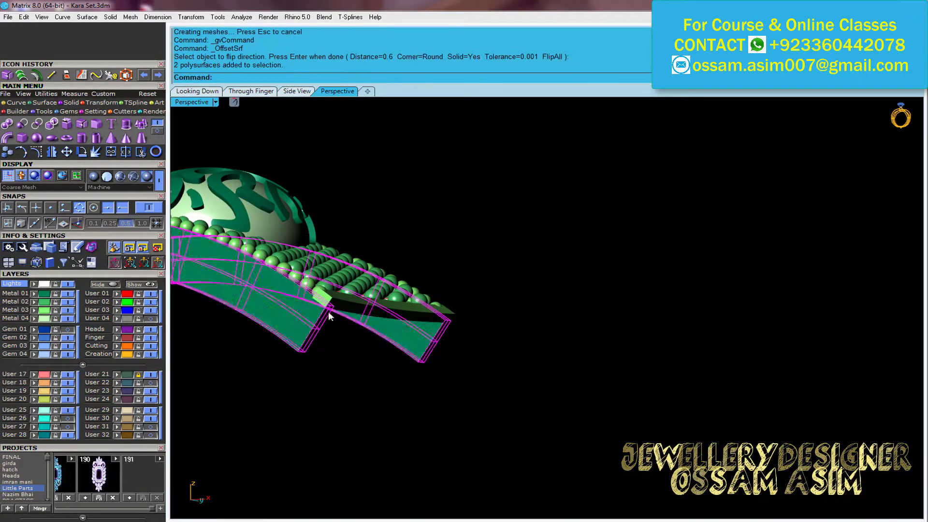
pyautogui.scroll(3, 496, 285)
pyautogui.scroll(4, 496, 285)
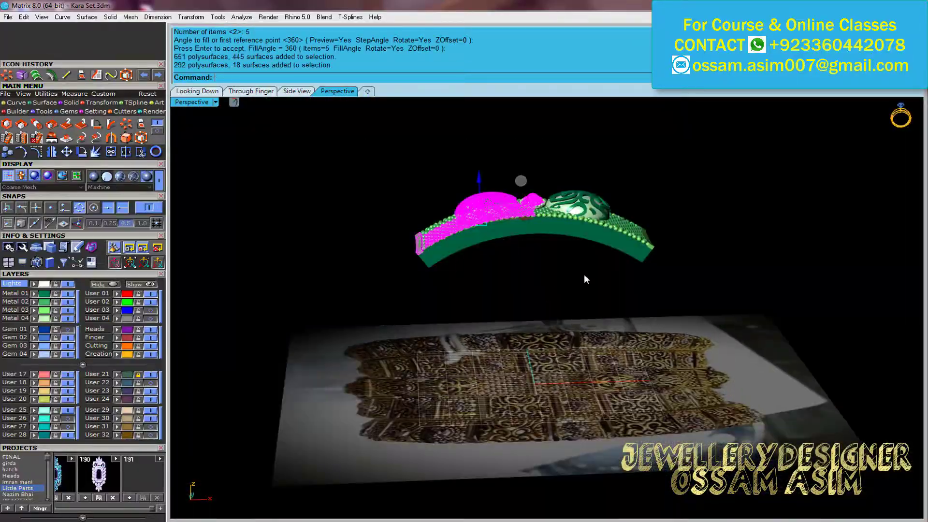
pyautogui.hotkey('ctrl', 'a')
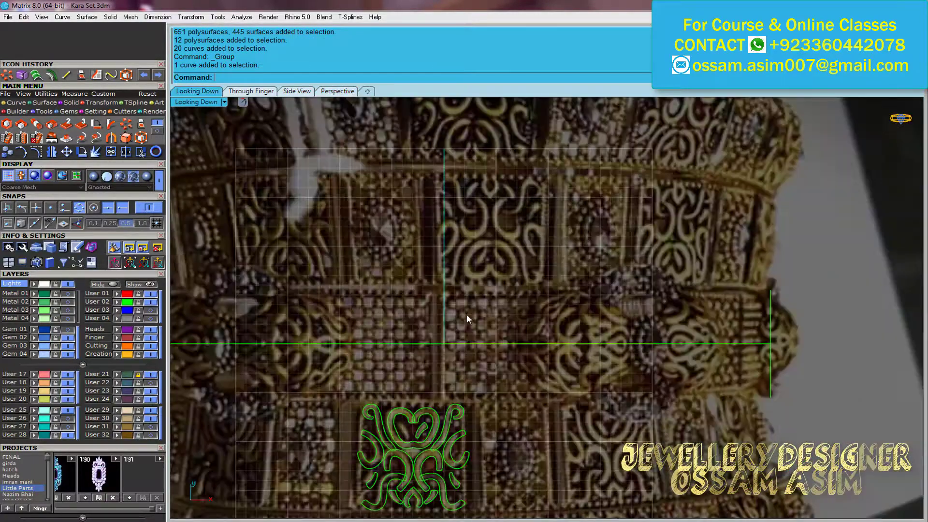
# Bring the cyan panel surface into view and orbit in close to it
pyautogui.moveTo(467, 318); pyautogui.dragTo(484, 244, button='right')
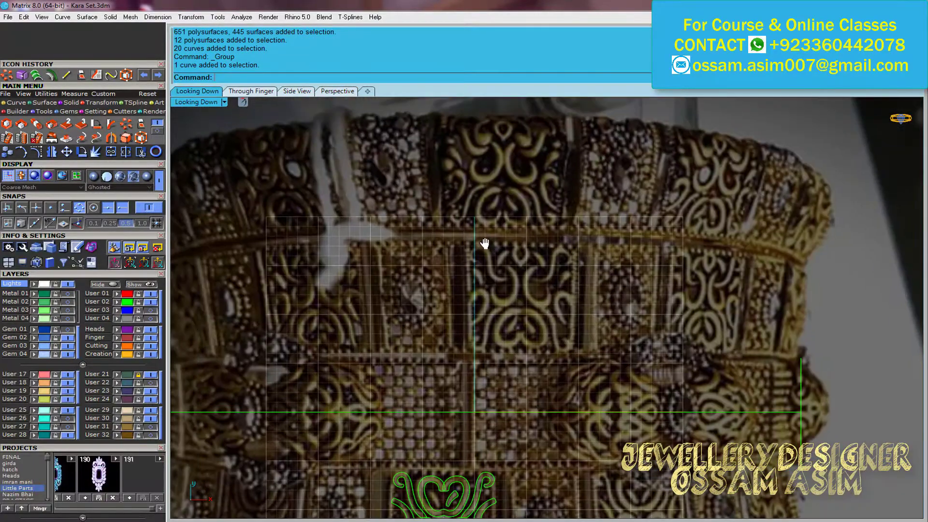
pyautogui.click(63, 430)
pyautogui.scroll(-1, 451, 269)
pyautogui.scroll(-1, 493, 401)
pyautogui.click(337, 91)
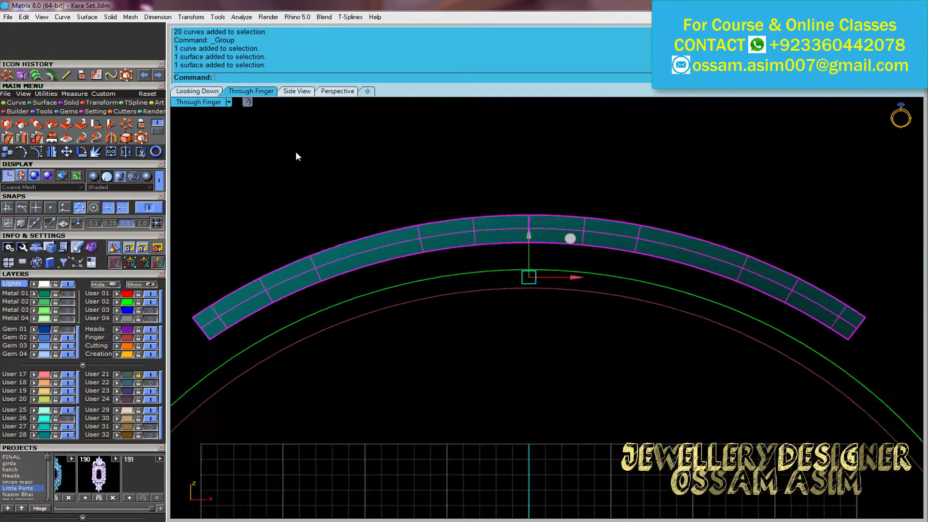
pyautogui.moveTo(295, 152); pyautogui.dragTo(410, 251, button='right')
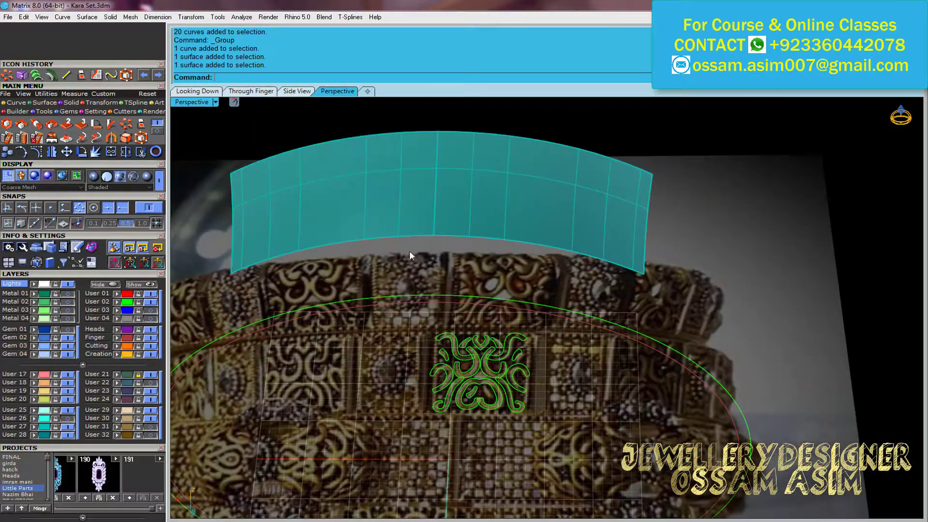
pyautogui.click(198, 91)
pyautogui.click(338, 91)
pyautogui.moveTo(351, 193)
pyautogui.mouseDown(button='right')
pyautogui.moveTo(382, 256)
pyautogui.moveTo(346, 314)
pyautogui.moveTo(423, 295)
pyautogui.mouseUp(button='right')
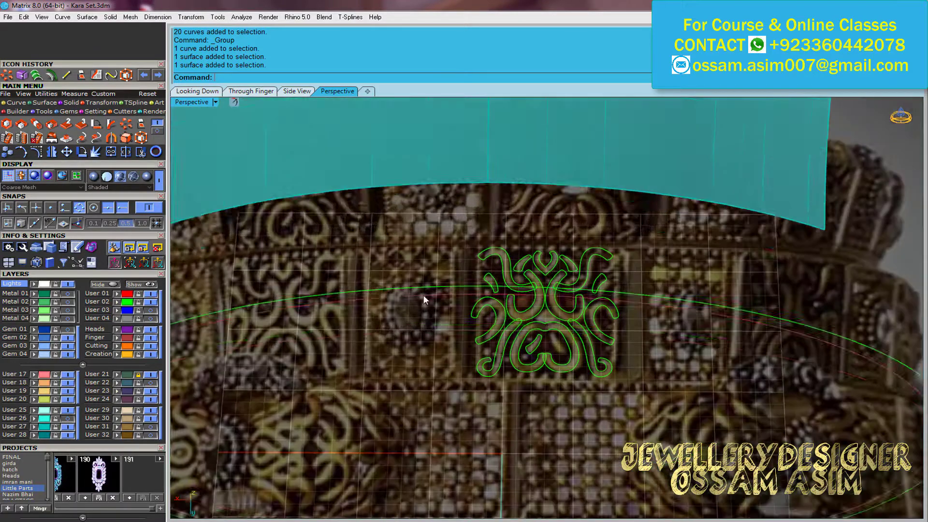
# Divide the cyan surface's bottom edge into three equal segments
pyautogui.click(526, 255)
pyautogui.click(16, 103)
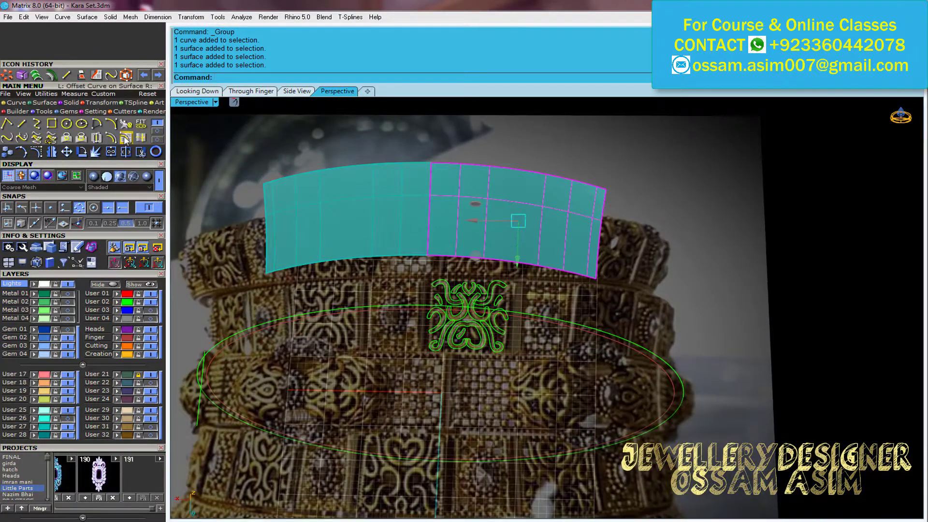
pyautogui.click(159, 137)
pyautogui.click(482, 260)
pyautogui.write('3')
pyautogui.press('Return')
pyautogui.scroll(3, 488, 246)
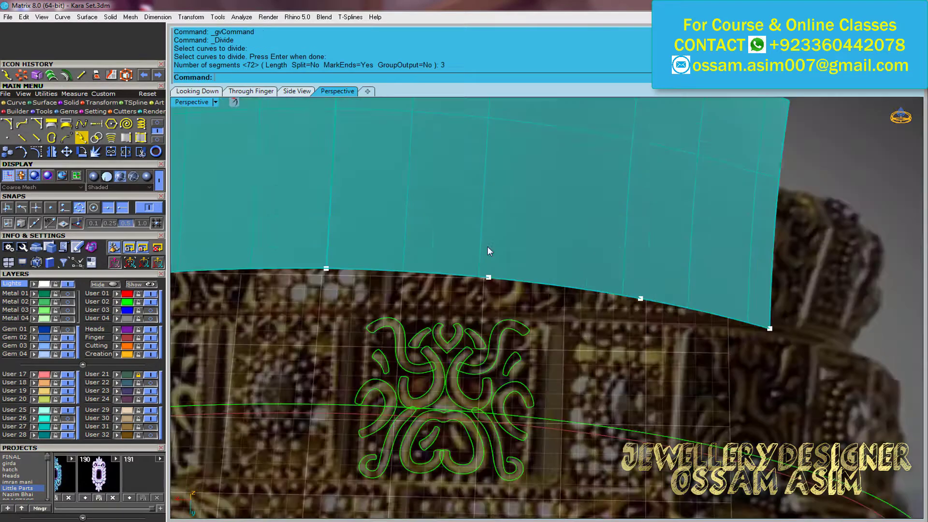
pyautogui.scroll(2, 463, 271)
# Measure the distance between the divide points on the cyan surface's edge
pyautogui.click(74, 93)
pyautogui.click(7, 124)
pyautogui.click(360, 257)
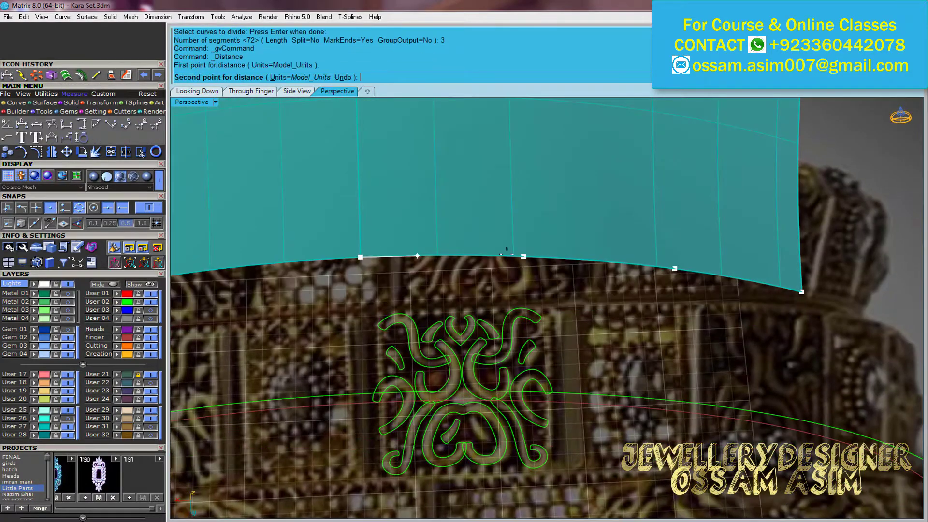
pyautogui.click(197, 91)
pyautogui.scroll(3, 455, 308)
pyautogui.click(472, 321)
pyautogui.click(321, 321)
pyautogui.scroll(-2, 361, 296)
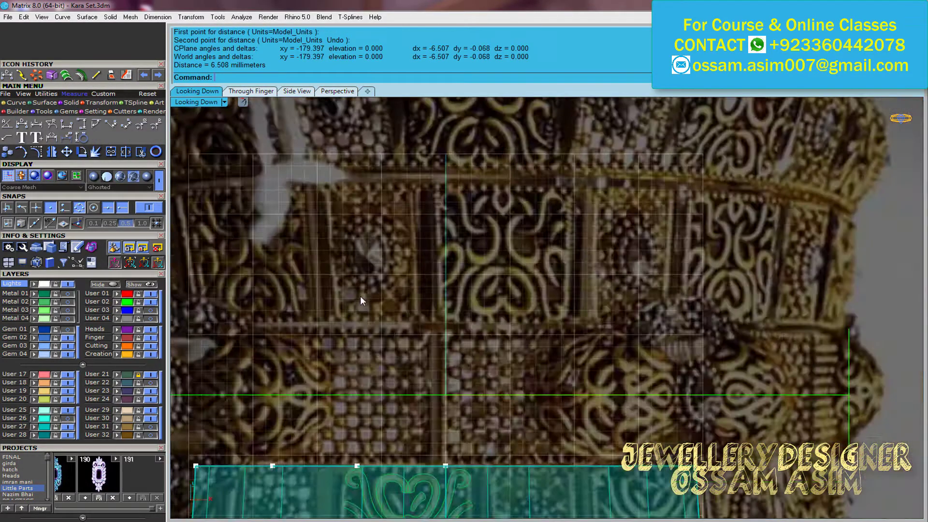
pyautogui.scroll(-2, 442, 332)
# Hide the cyan strip piece, select the remaining parts, and try rotating them before cancelling
pyautogui.click(338, 91)
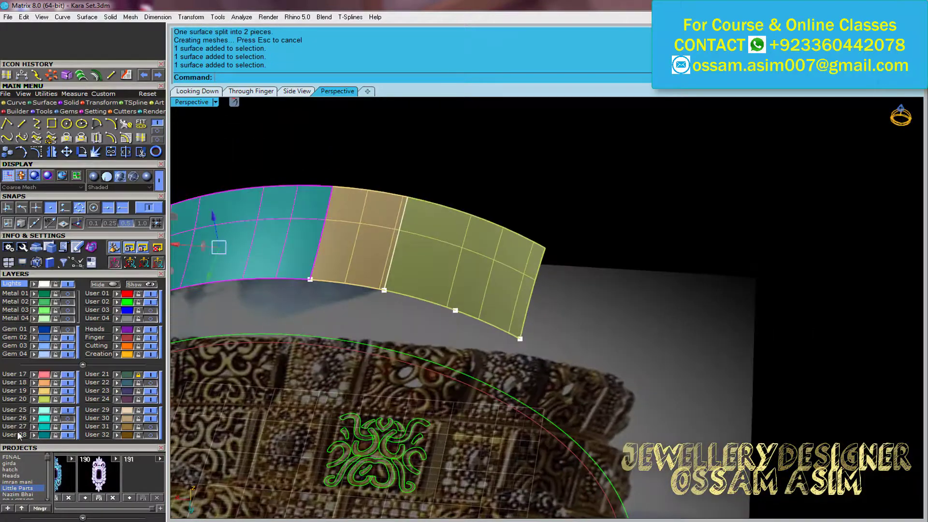
pyautogui.click(67, 426)
pyautogui.scroll(-3, 311, 313)
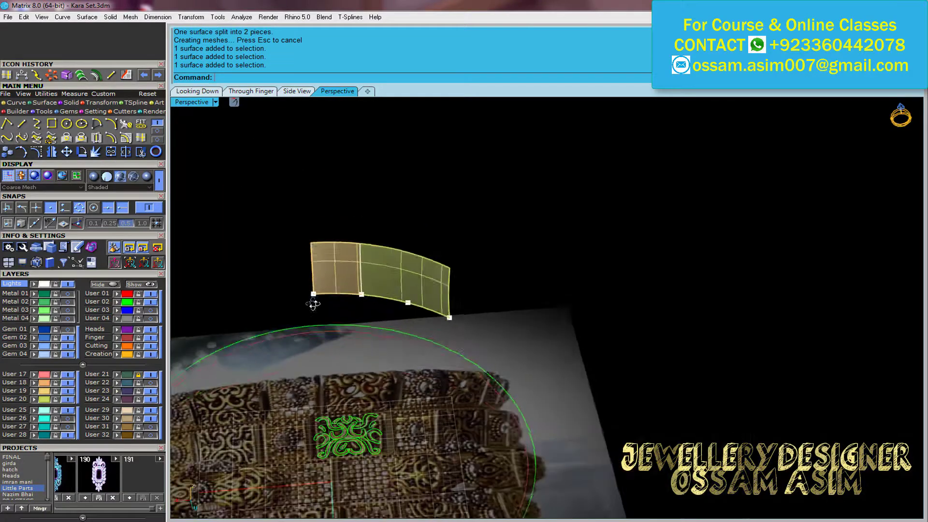
pyautogui.hotkey('ctrl', 'a')
pyautogui.click(251, 90)
pyautogui.hotkey('ctrl', 'r')
pyautogui.write('0')
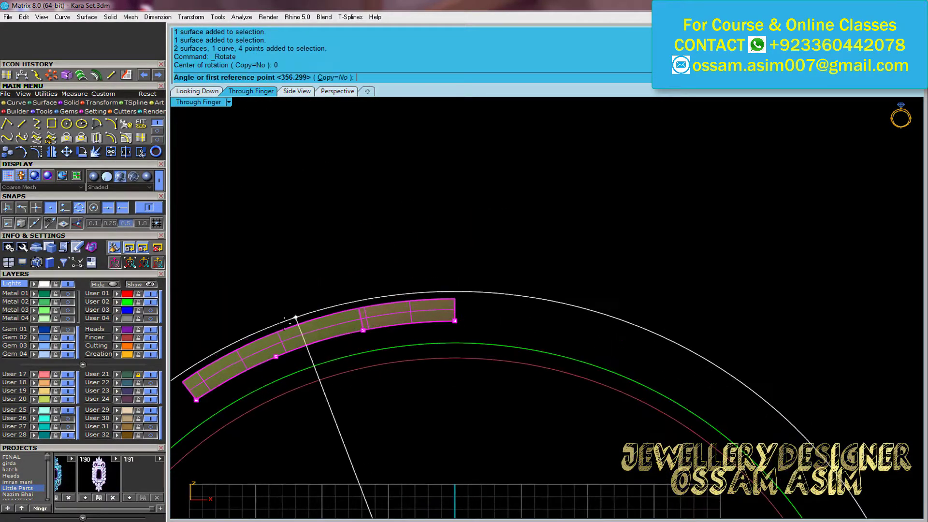
pyautogui.click(337, 91)
# Duplicate a surface edge and rebuild the resulting curve
pyautogui.click(22, 124)
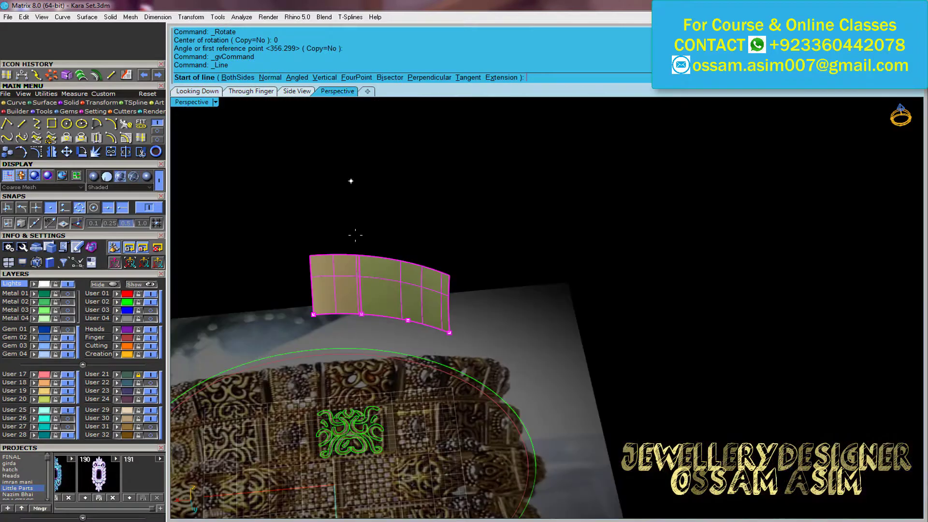
pyautogui.scroll(3, 356, 223)
pyautogui.click(126, 138)
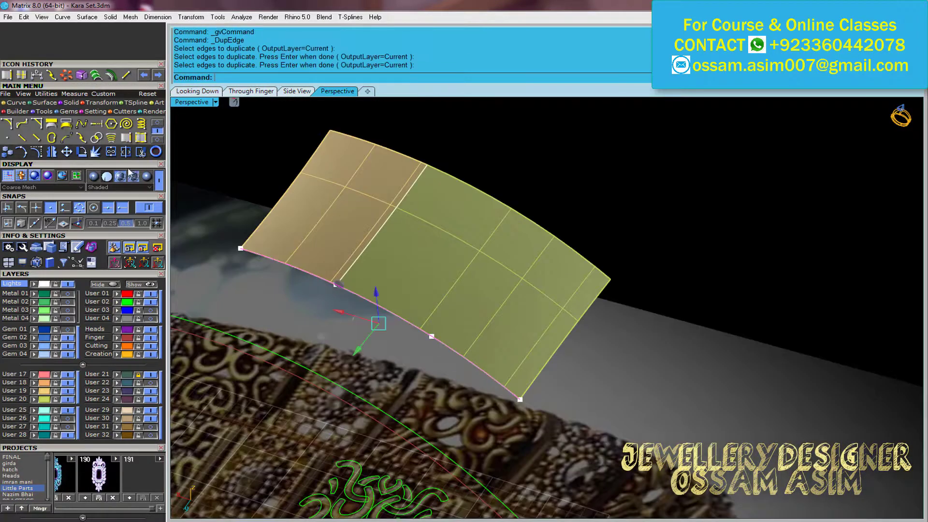
pyautogui.click(126, 127)
pyautogui.click(129, 356)
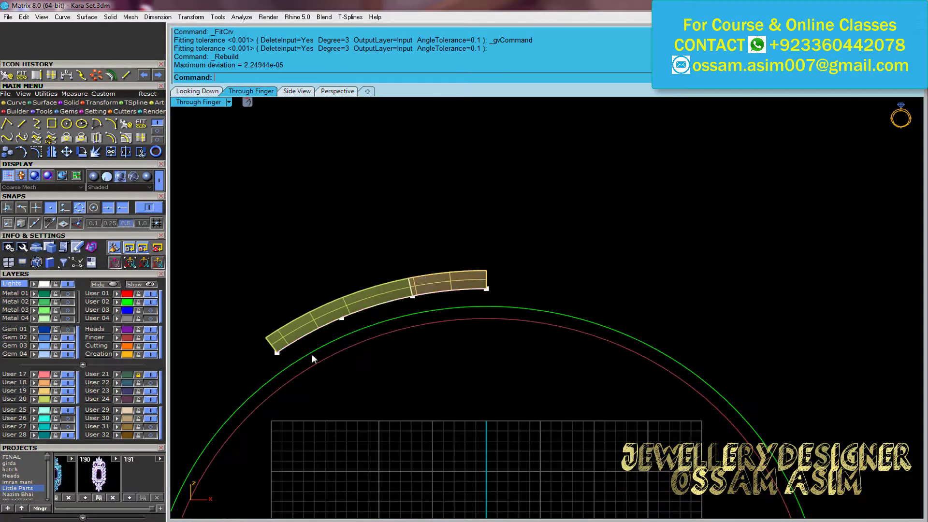
# Rotate the surface upright about the origin, redoing it in the Through Finger view
pyautogui.click(82, 152)
pyautogui.write('0')
pyautogui.press('Return')
pyautogui.click(383, 307)
pyautogui.click(338, 90)
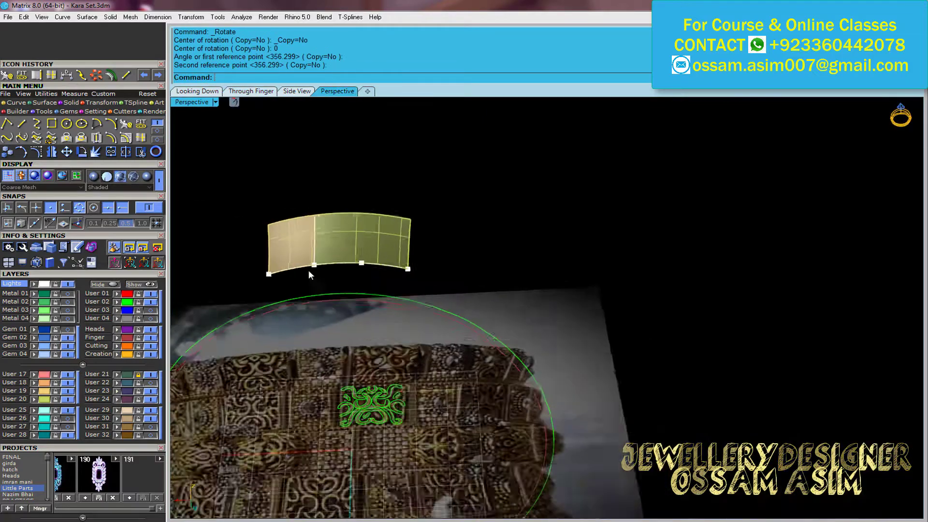
pyautogui.hotkey('ctrl', 'z')
pyautogui.click(251, 91)
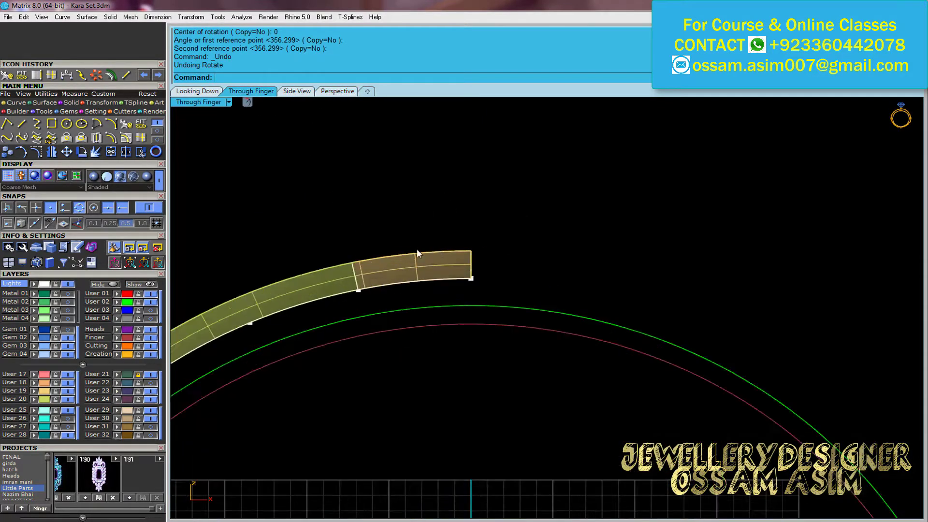
pyautogui.press('Return')
pyautogui.write('0')
pyautogui.press('Return')
pyautogui.click(385, 278)
pyautogui.scroll(-3, 386, 278)
# Delete the construction curves and rotate the left piece about the origin to the ring top
pyautogui.press('Delete')
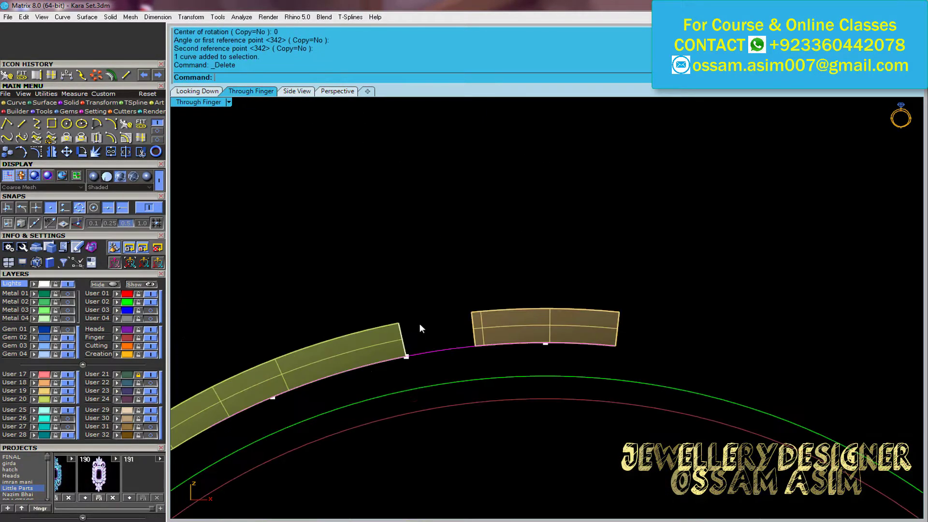
pyautogui.moveTo(420, 323); pyautogui.dragTo(255, 439)
pyautogui.click(81, 151)
pyautogui.write('0')
pyautogui.press('Return')
pyautogui.click(307, 432)
pyautogui.click(456, 410)
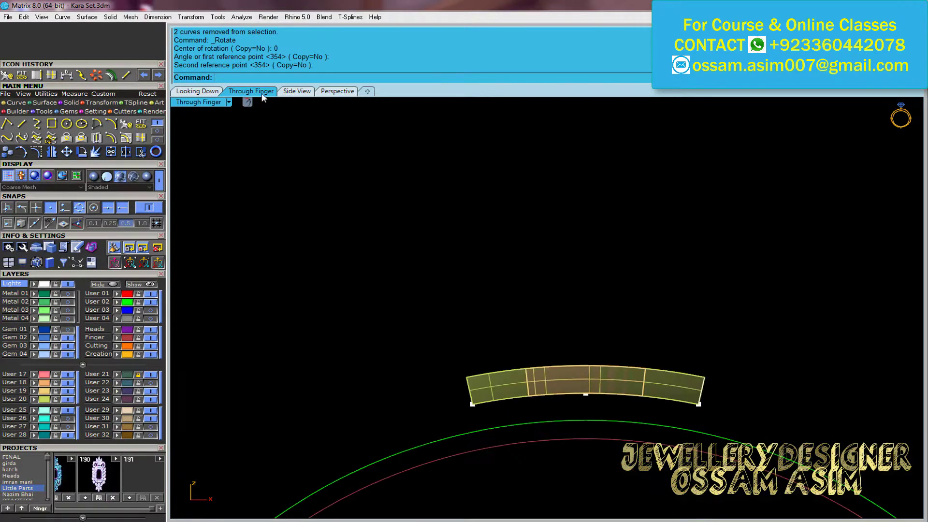
# Delete the leftover white construction curve and point markers
pyautogui.click(338, 91)
pyautogui.scroll(-3, 492, 414)
pyautogui.press('Delete')
pyautogui.click(492, 415)
pyautogui.press('Delete')
pyautogui.scroll(2, 330, 337)
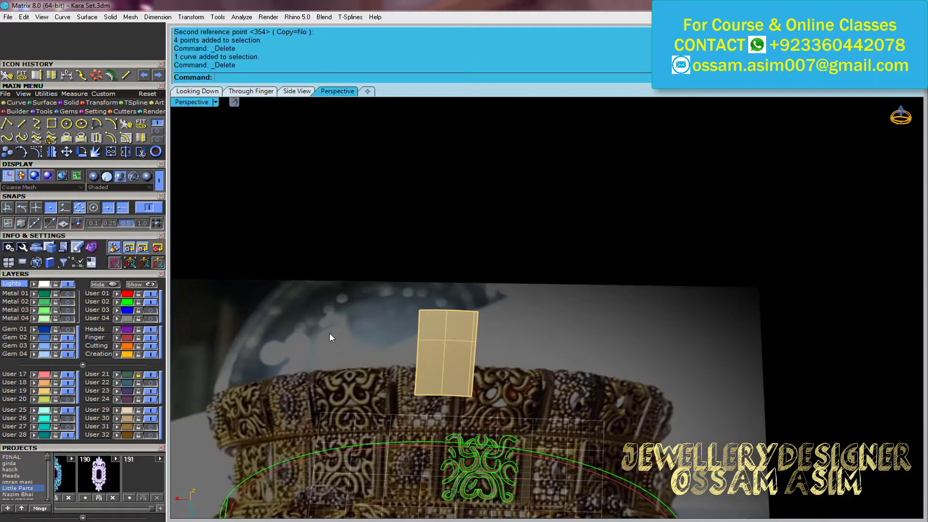
pyautogui.click(197, 91)
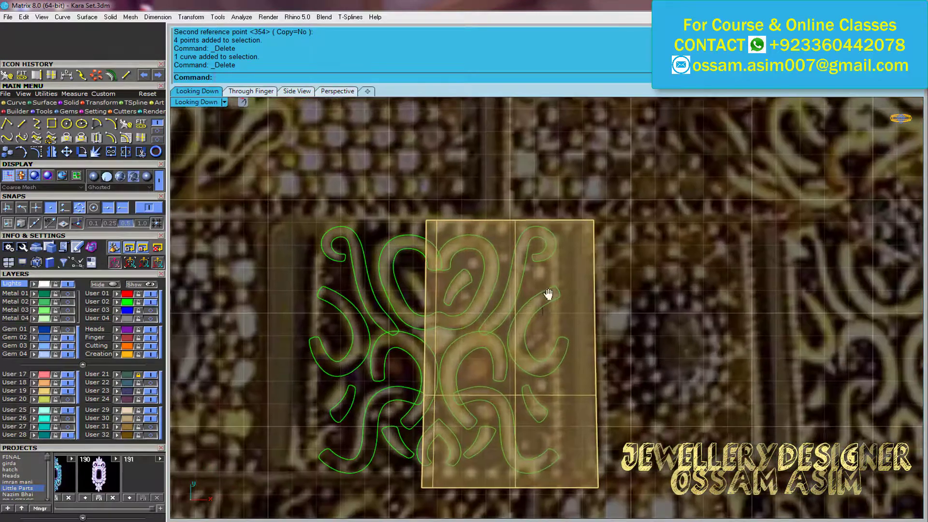
pyautogui.scroll(-3, 549, 296)
# Reveal and copy the bead-framed oval gem, and make the plate see-through
pyautogui.click(68, 310)
pyautogui.click(553, 207)
pyautogui.scroll(3, 553, 207)
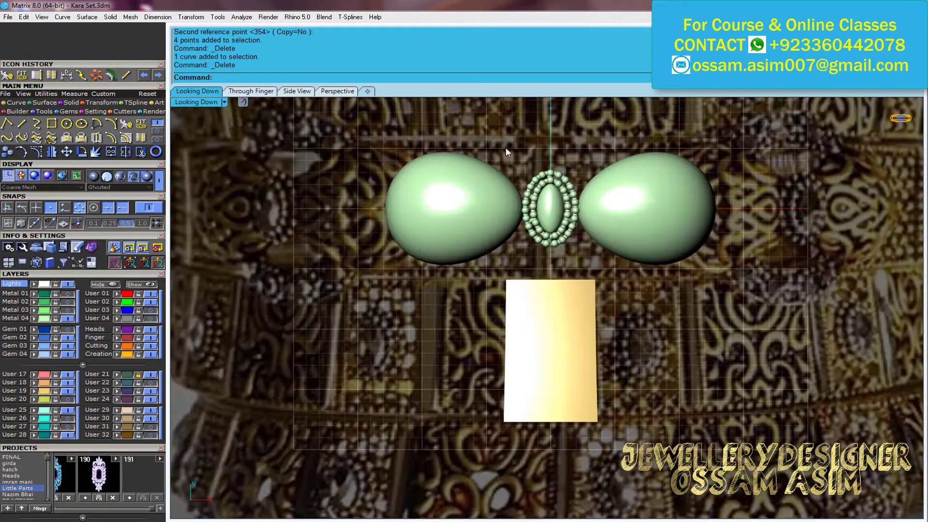
pyautogui.hotkey('ctrl', 'c')
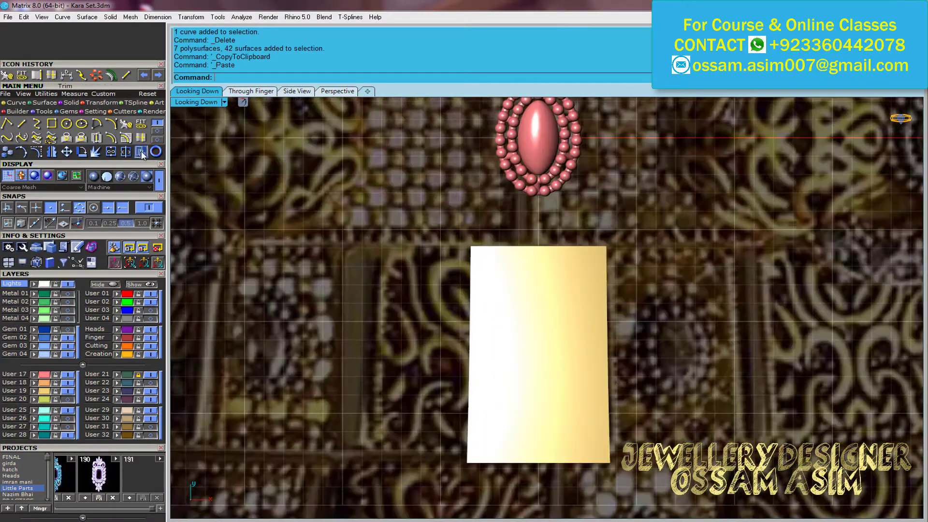
pyautogui.click(133, 176)
pyautogui.scroll(3, 539, 244)
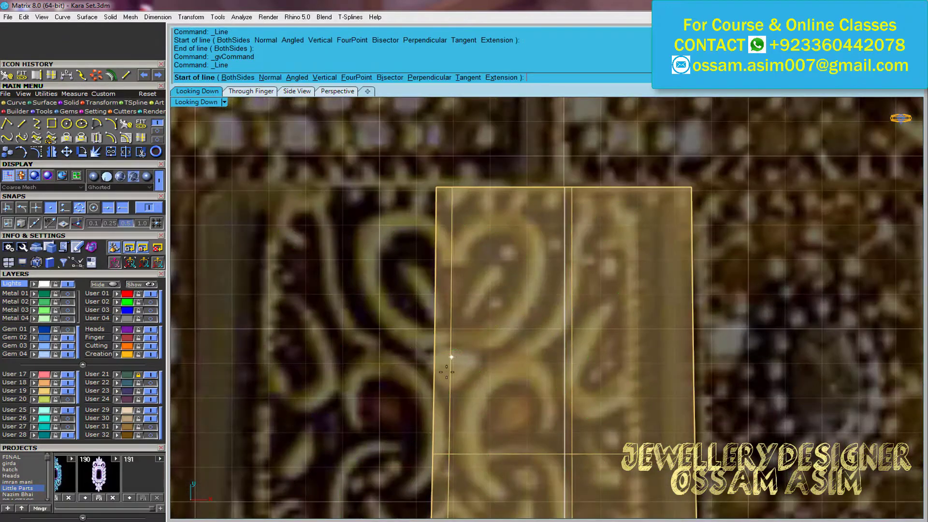
pyautogui.click(433, 392)
pyautogui.press('Escape')
pyautogui.scroll(-3, 695, 393)
pyautogui.click(251, 91)
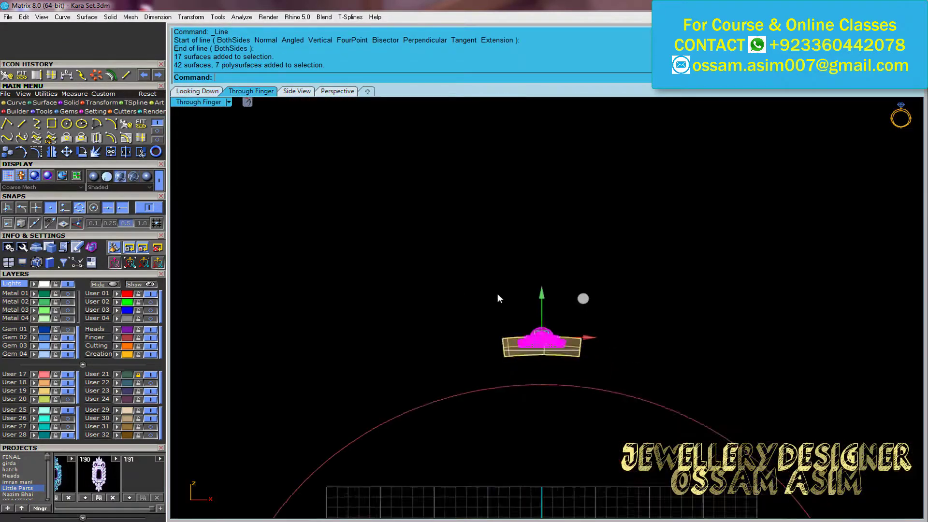
# Group the pasted gem parts into one object and select the curved plate
pyautogui.hotkey('ctrl', 'g')
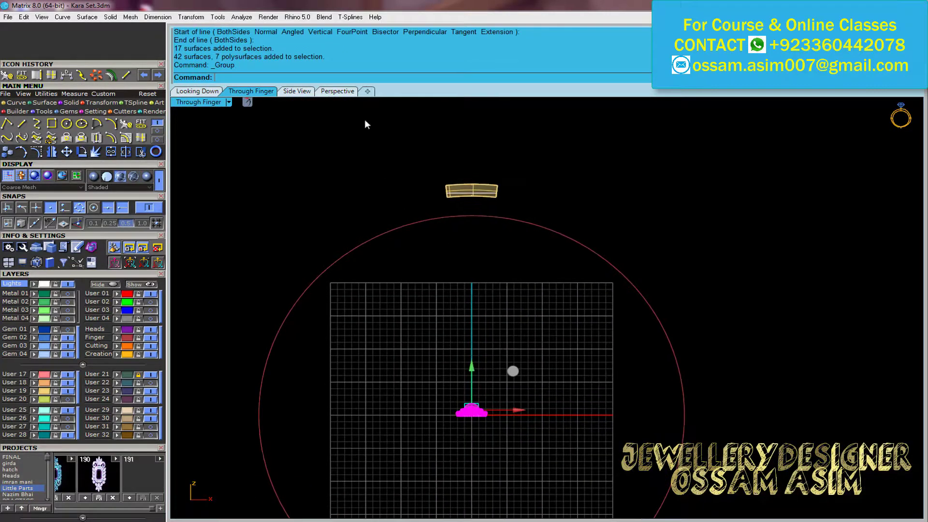
pyautogui.click(337, 91)
pyautogui.click(431, 280)
pyautogui.moveTo(431, 280); pyautogui.dragTo(525, 171, button='right')
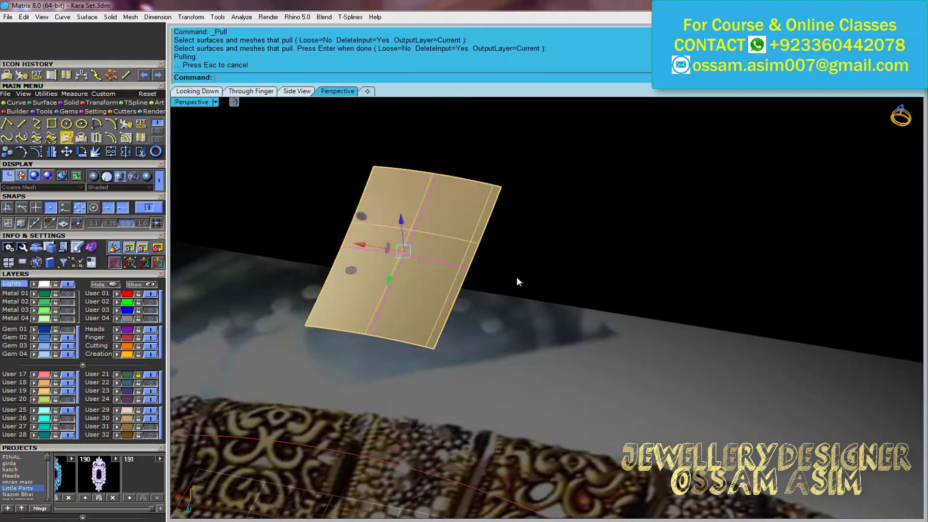
pyautogui.moveTo(516, 281); pyautogui.dragTo(471, 158, button='right')
# Orient the gem onto the plate's midpoint and delete the leftover offset curves
pyautogui.click(228, 82)
pyautogui.click(264, 83)
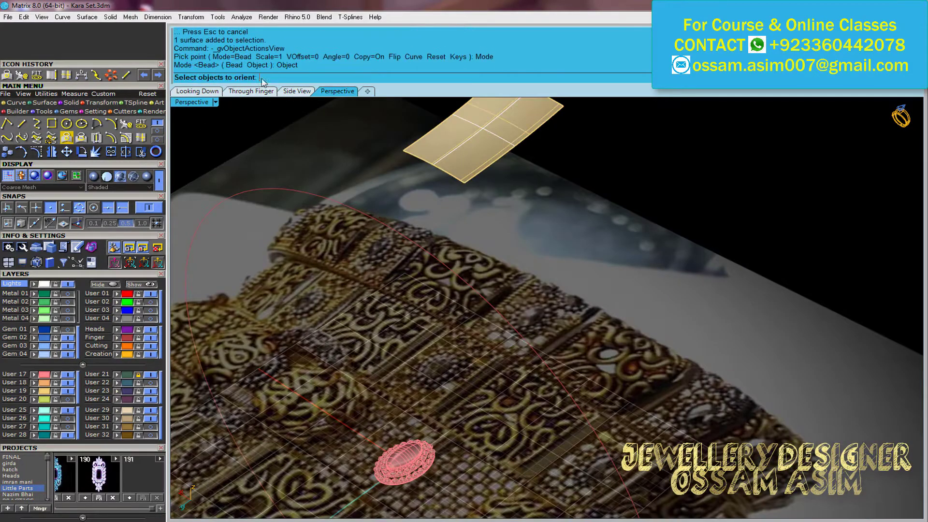
pyautogui.press('Return')
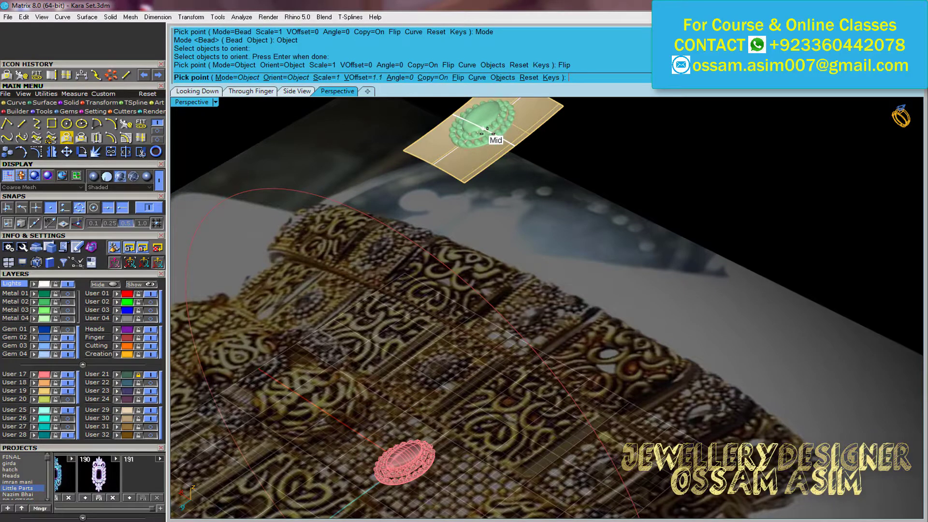
pyautogui.click(487, 131)
pyautogui.moveTo(487, 130); pyautogui.dragTo(507, 423, button='right')
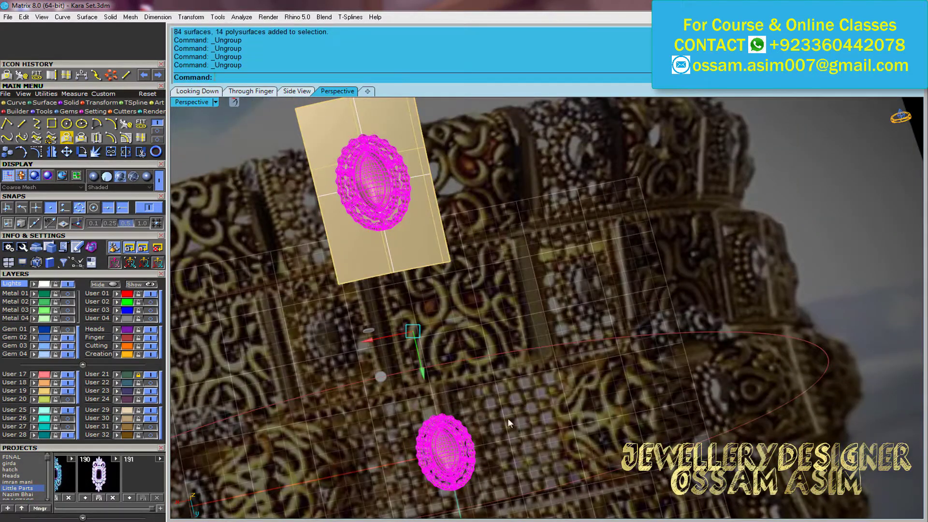
pyautogui.click(197, 91)
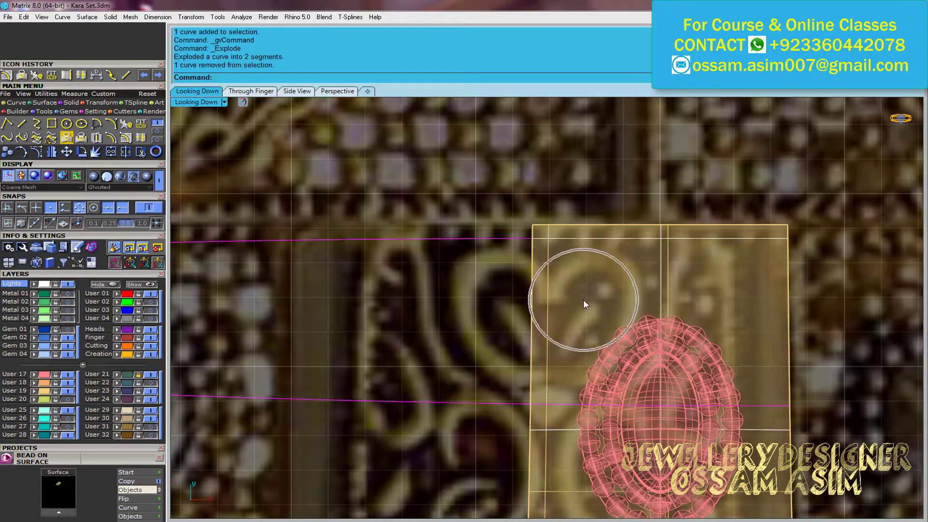
pyautogui.press('Delete')
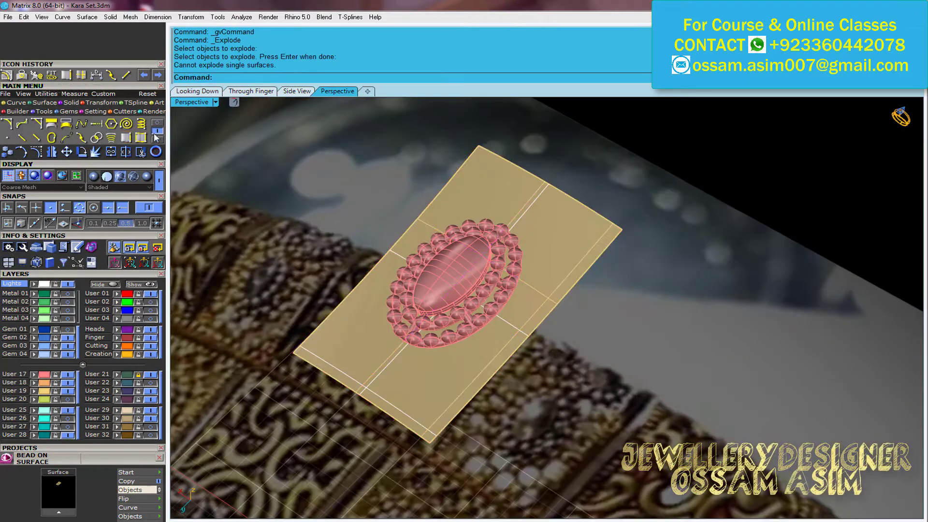
# Line the plate's left edge with beads using a 5% start position
pyautogui.click(157, 138)
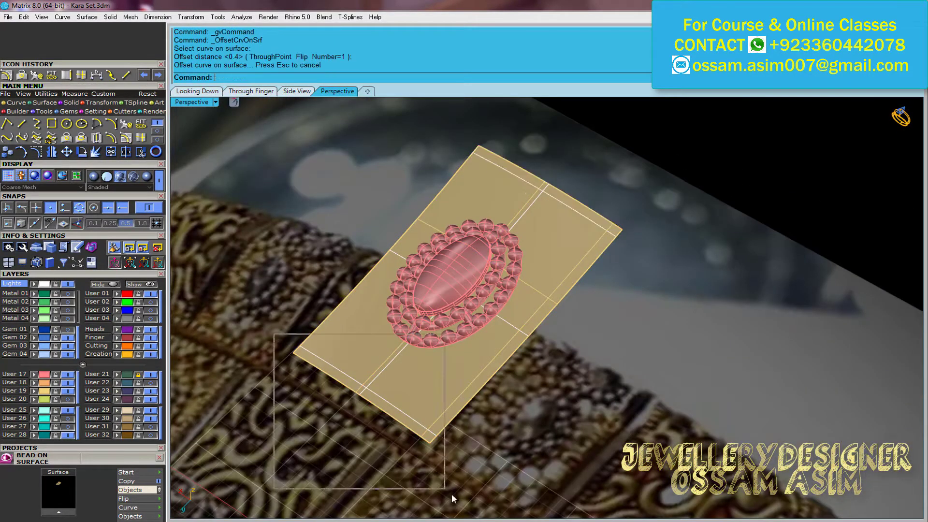
pyautogui.moveTo(383, 371); pyautogui.dragTo(459, 265, button='right')
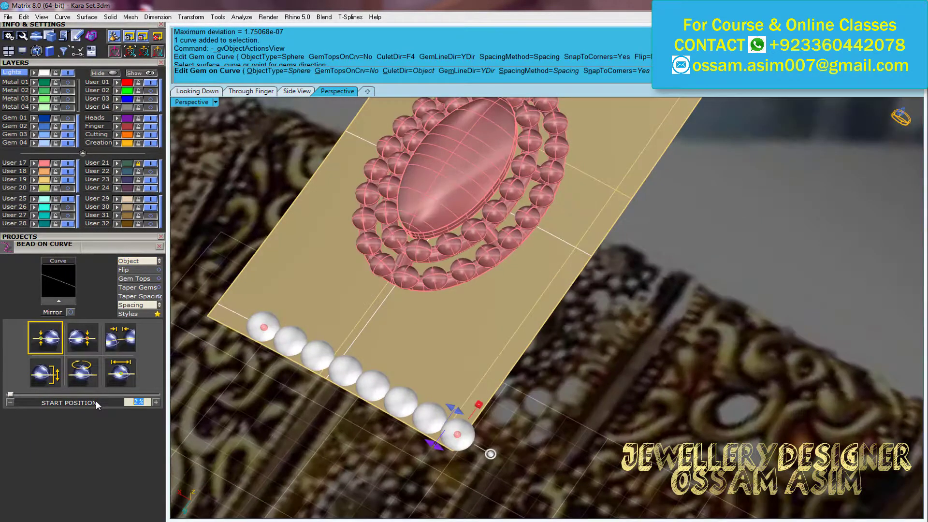
pyautogui.press('BackSpace')
pyautogui.write('5')
pyautogui.press('Return')
pyautogui.scroll(1, 87, 403)
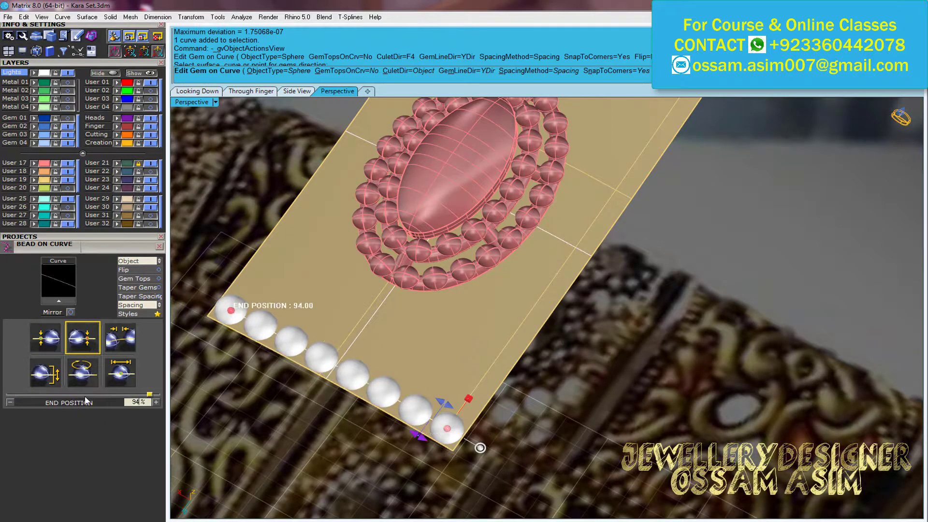
pyautogui.moveTo(203, 300); pyautogui.dragTo(313, 211, button='right')
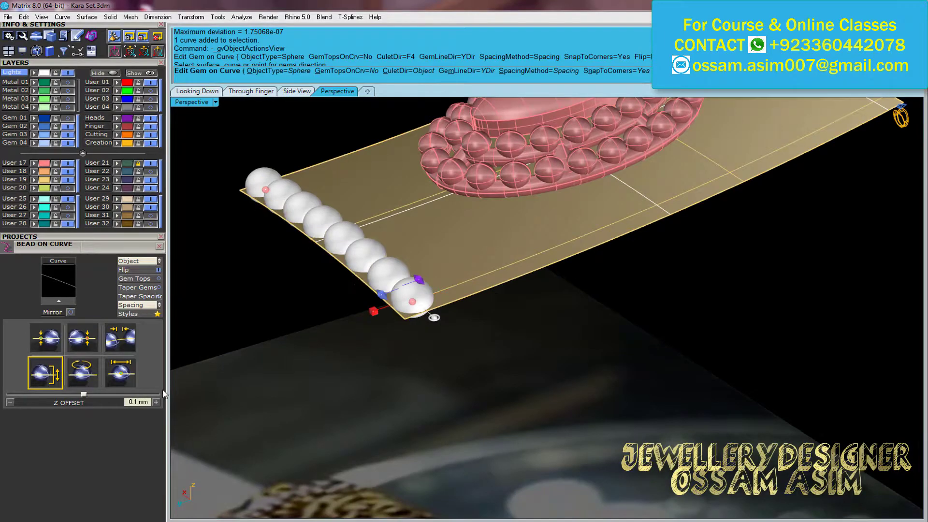
pyautogui.scroll(2, 162, 390)
pyautogui.moveTo(339, 339)
pyautogui.mouseDown(button='right')
pyautogui.moveTo(406, 314)
pyautogui.moveTo(657, 477)
pyautogui.mouseUp(button='right')
pyautogui.press('Return')
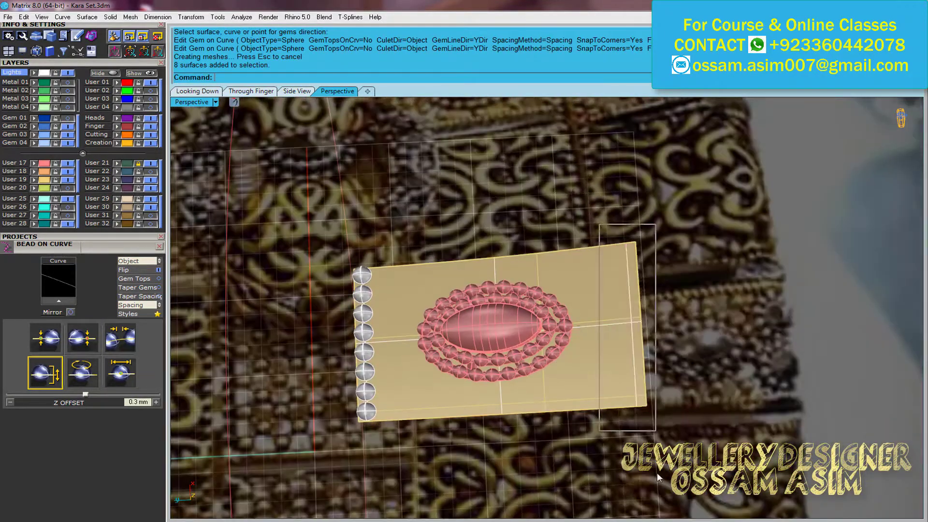
# Add a bead row along the plate's right edge with 0.05 mm spacing
pyautogui.click(640, 348)
pyautogui.click(120, 373)
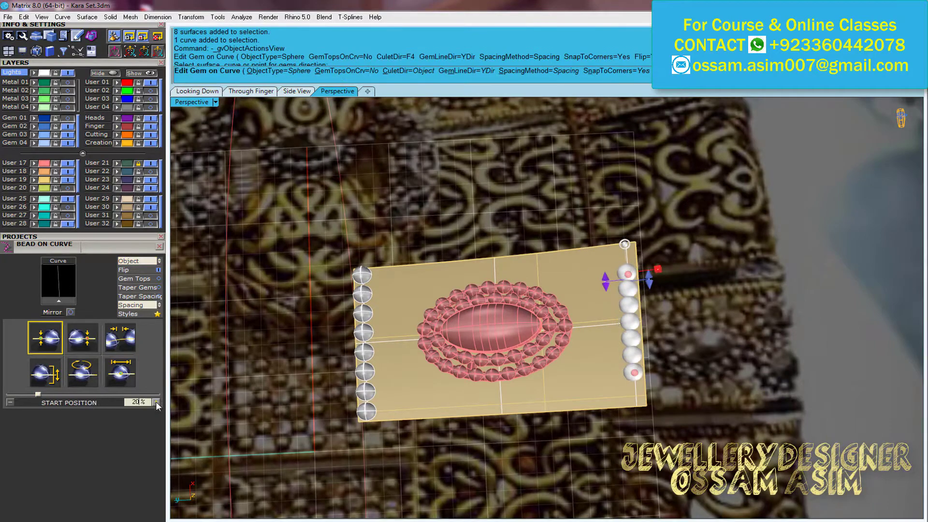
pyautogui.click(119, 337)
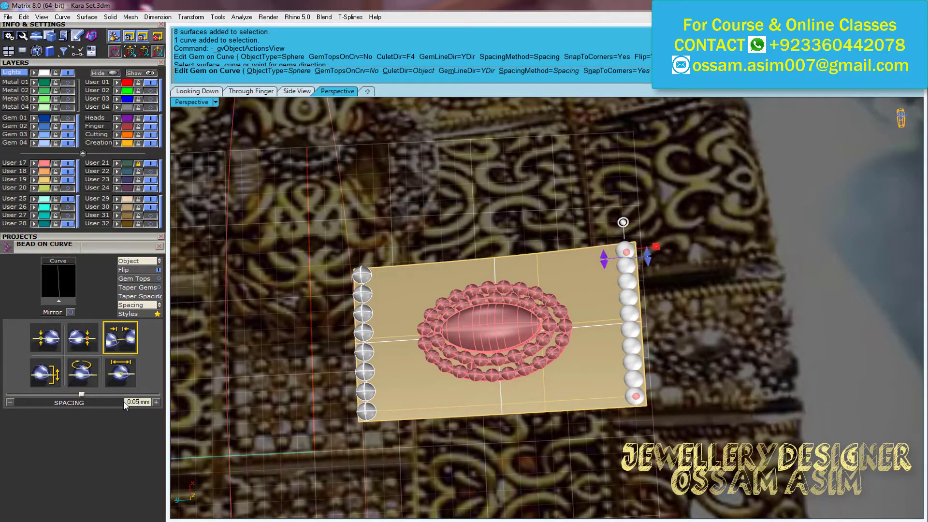
pyautogui.press('Return')
pyautogui.moveTo(339, 290); pyautogui.dragTo(459, 216, button='right')
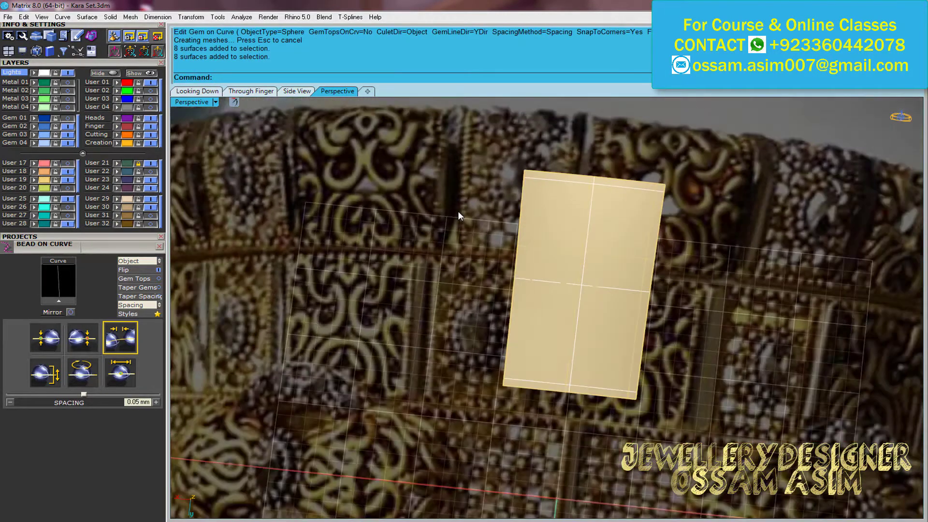
pyautogui.scroll(2, 458, 215)
# Offset the edge curve 0.8 across the plate and delete the unwanted pieces
pyautogui.hotkey('ctrl', 'Tab')
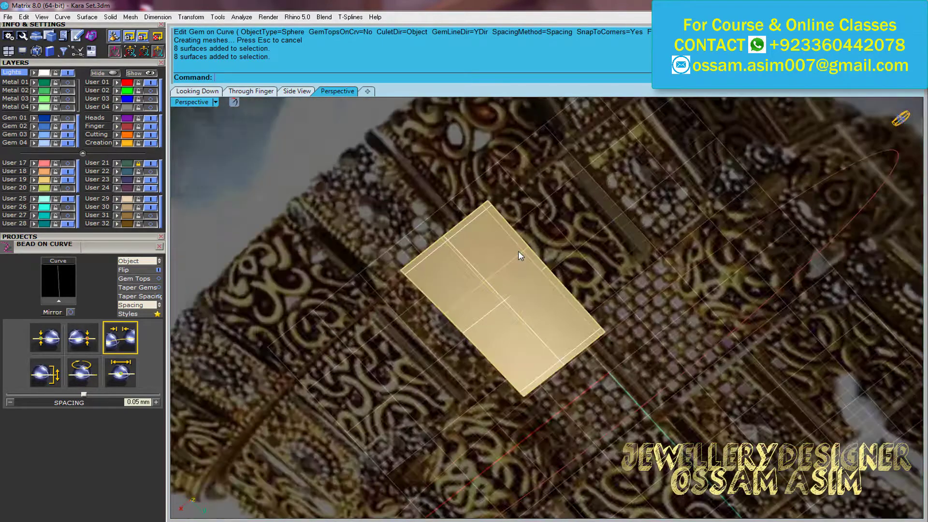
pyautogui.scroll(5, 435, 271)
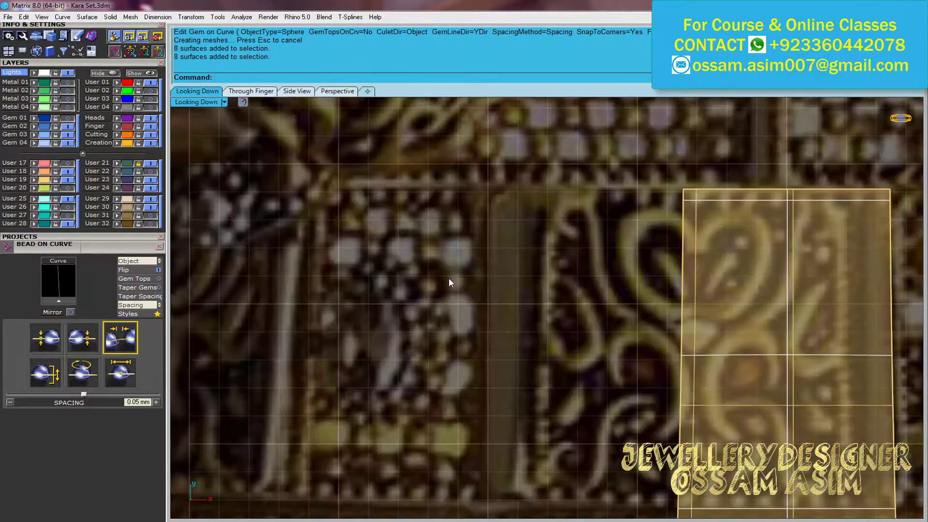
pyautogui.scroll(-3, 575, 242)
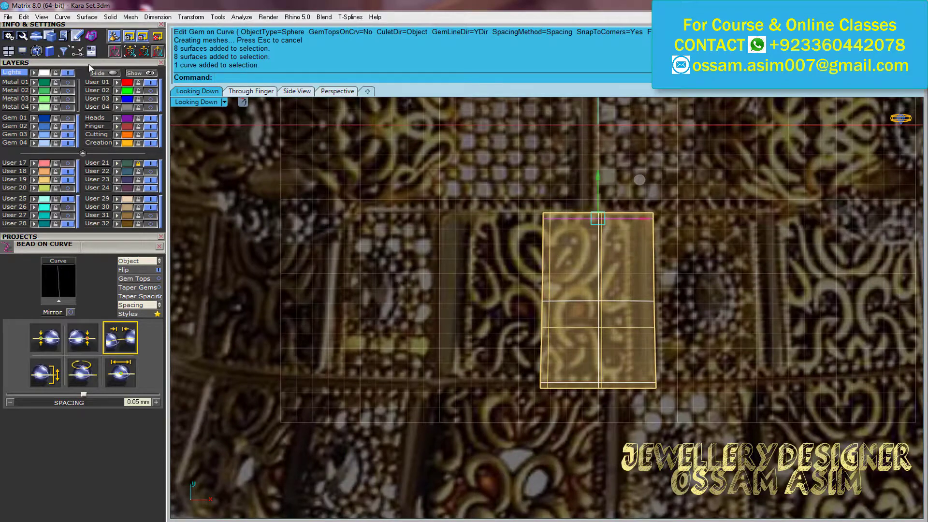
pyautogui.write('.8')
pyautogui.press('Return')
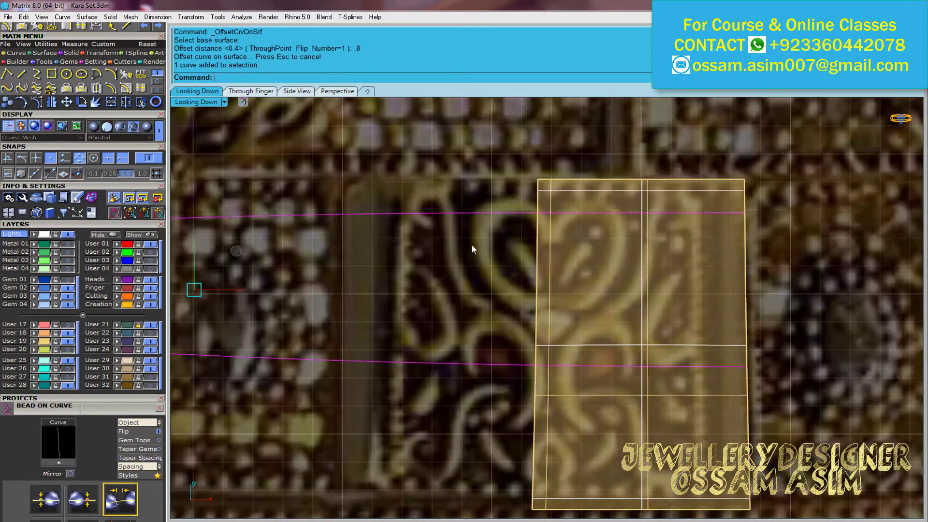
pyautogui.press('Delete')
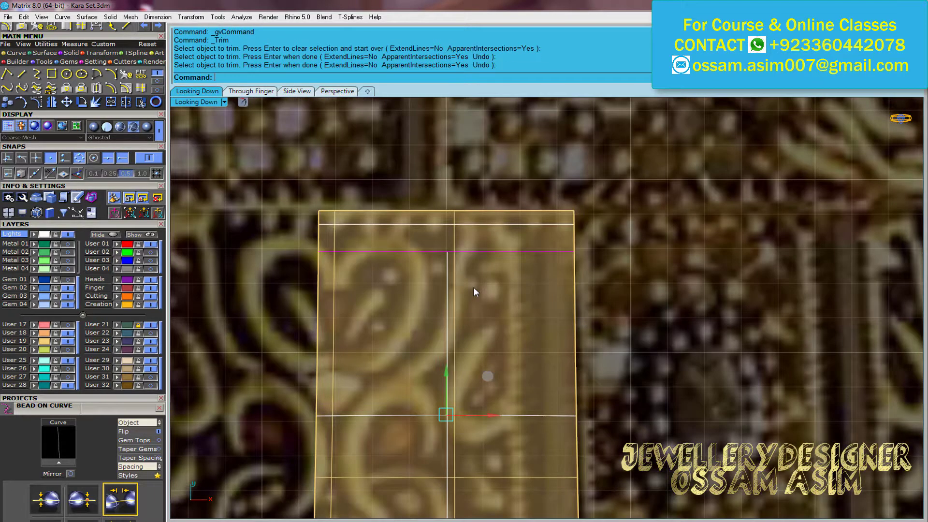
pyautogui.scroll(-5, 468, 275)
pyautogui.scroll(3, 443, 211)
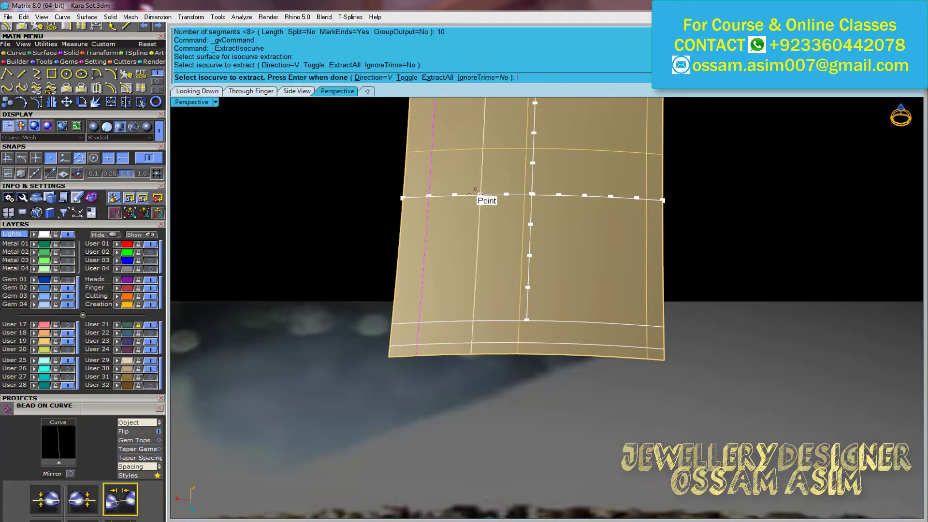
# Finish extracting the plate isocurves and place spheres across the test plate
pyautogui.press('Return')
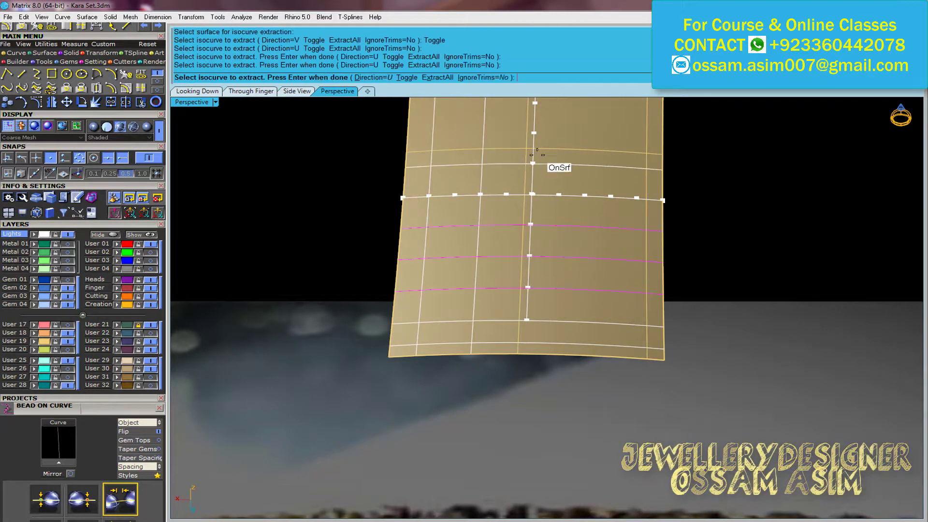
pyautogui.press('Return')
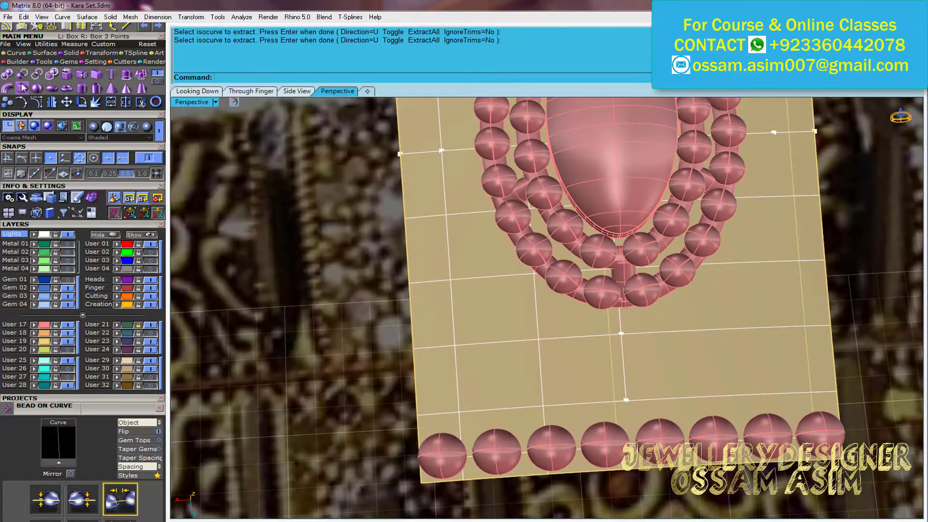
pyautogui.click(23, 87)
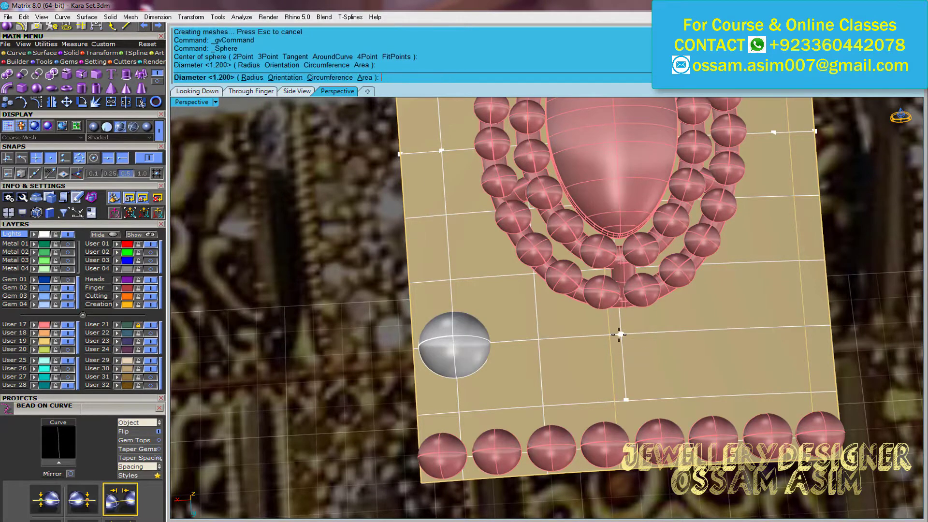
pyautogui.press('Return')
pyautogui.moveTo(619, 334); pyautogui.dragTo(613, 290, button='right')
pyautogui.press('Return')
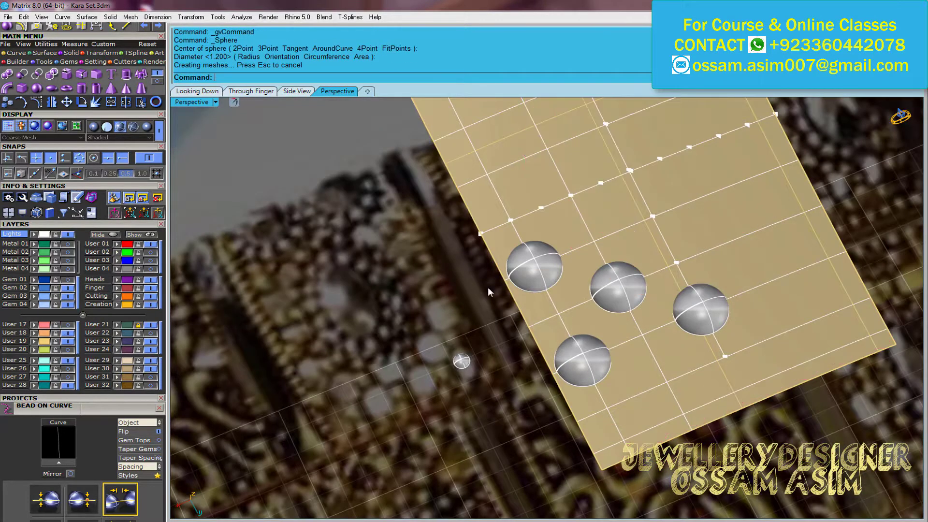
pyautogui.moveTo(496, 180); pyautogui.dragTo(524, 280, button='right')
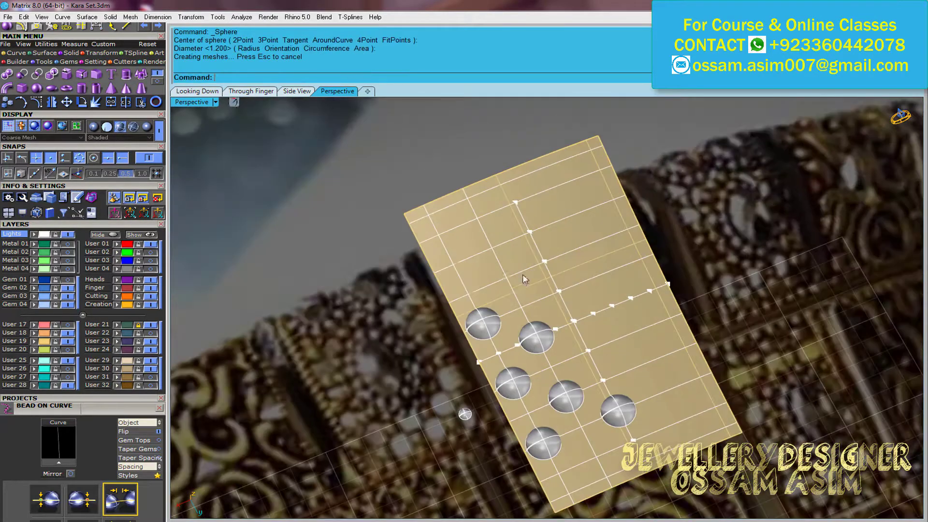
pyautogui.click(476, 218)
pyautogui.scroll(5, 546, 303)
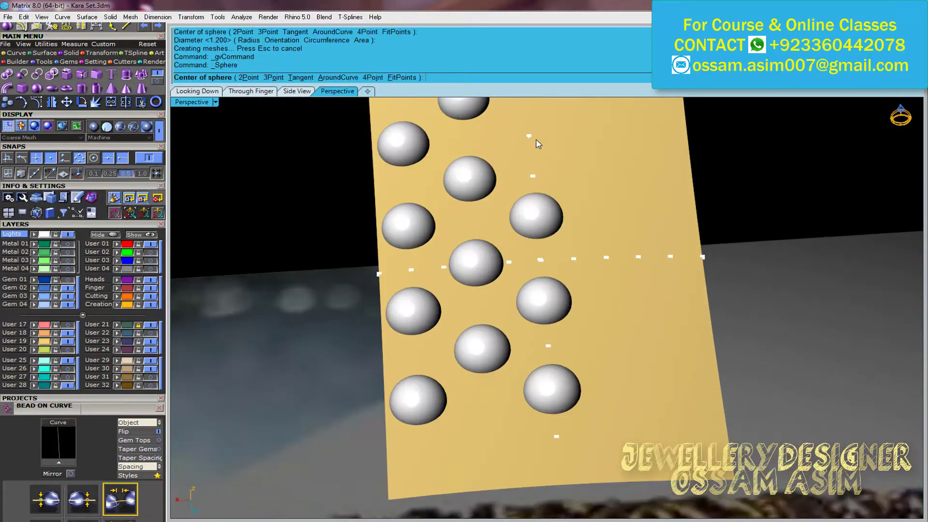
pyautogui.press('Escape')
pyautogui.scroll(-3, 537, 143)
# Window-select the spheres on one half of the plate and group them
pyautogui.moveTo(696, 440); pyautogui.dragTo(725, 271, button='right')
pyautogui.scroll(-3, 531, 270)
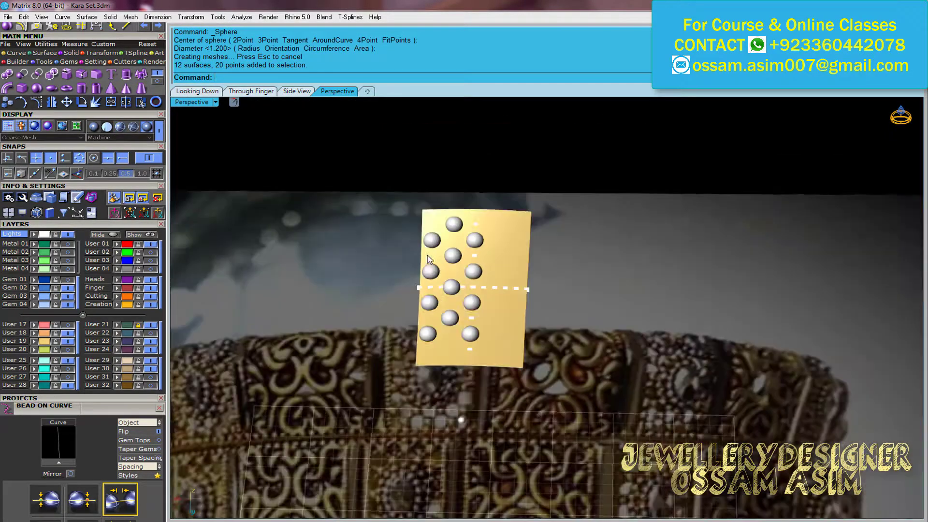
pyautogui.scroll(3, 421, 203)
pyautogui.scroll(3, 340, 326)
pyautogui.scroll(-5, 572, 393)
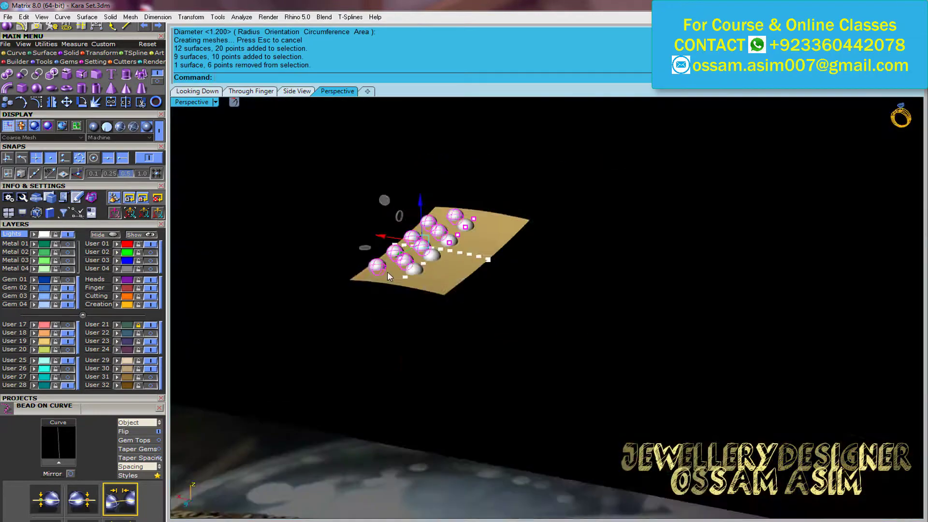
pyautogui.moveTo(572, 393); pyautogui.dragTo(501, 346, button='right')
pyautogui.keyDown('ctrl'); pyautogui.click(500, 346); pyautogui.keyUp('ctrl')
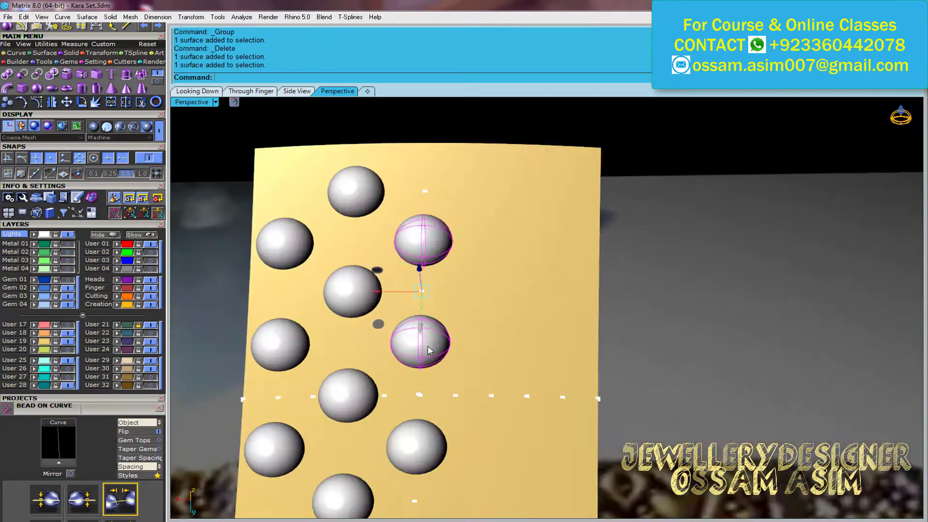
pyautogui.click(479, 475)
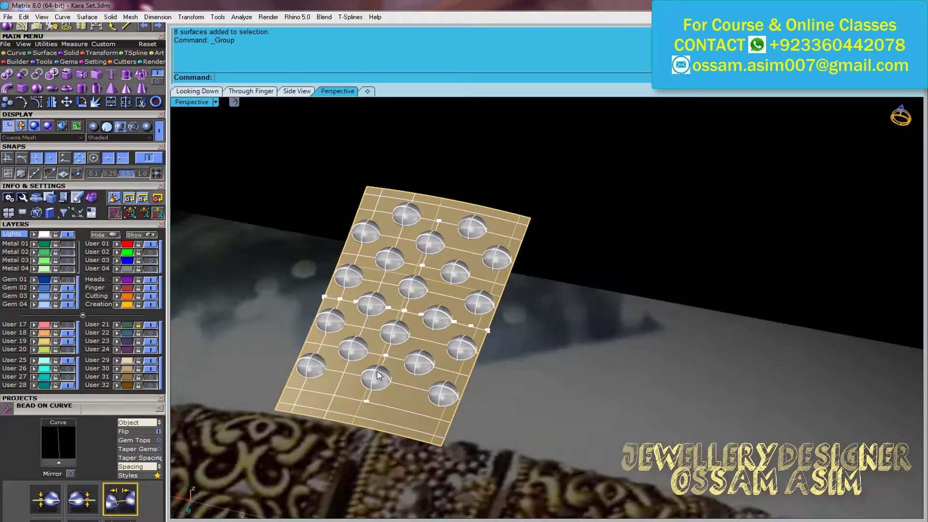
# Mirror a copy of the grouped spheres across the panel's centre line
pyautogui.moveTo(211, 213); pyautogui.dragTo(502, 218, button='right')
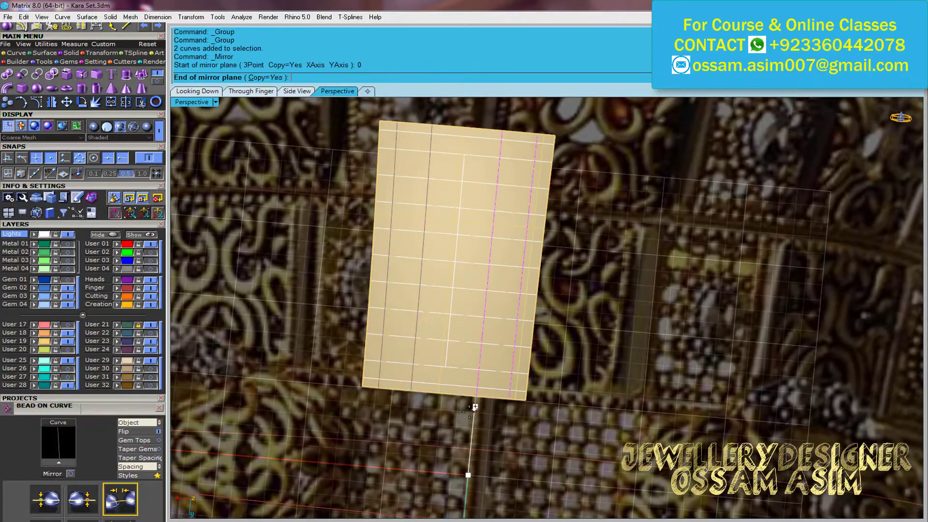
pyautogui.click(475, 408)
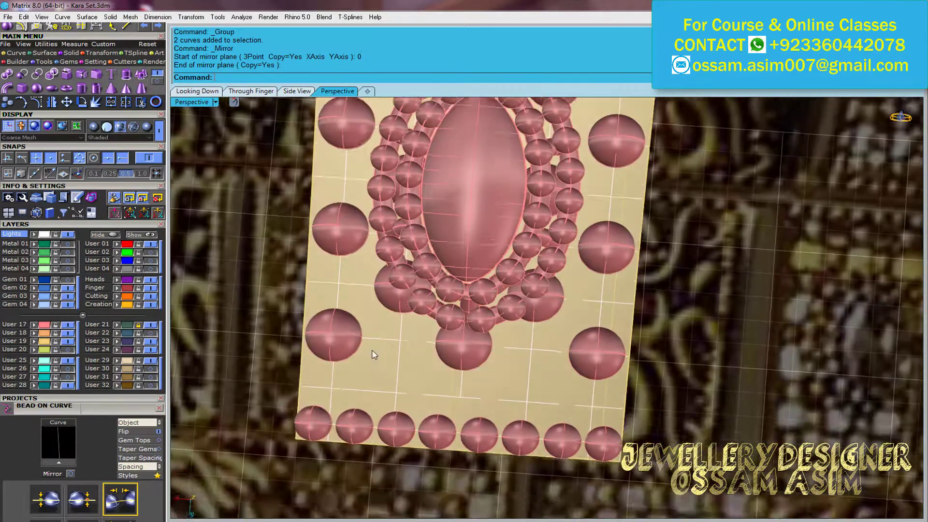
pyautogui.scroll(-5, 426, 382)
pyautogui.scroll(3, 423, 380)
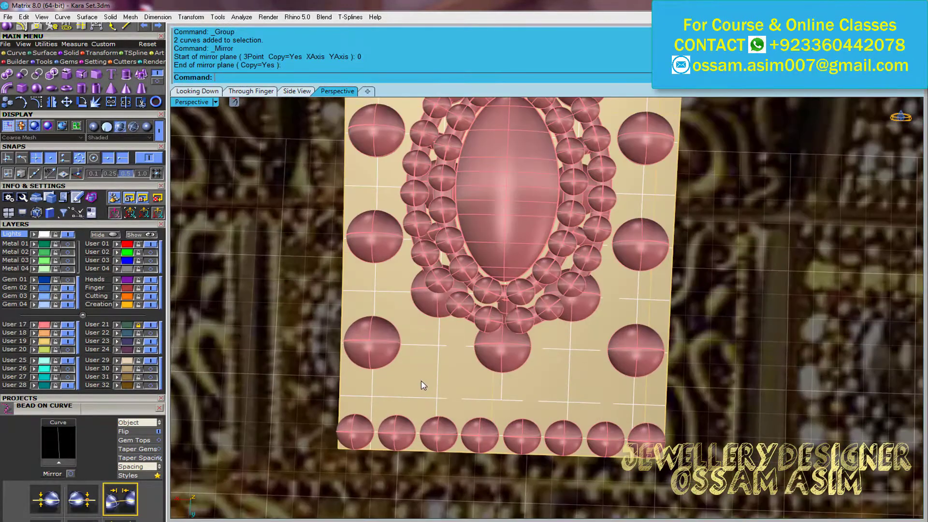
pyautogui.scroll(2, 425, 382)
pyautogui.scroll(2, 438, 399)
# Add a snapped sphere at default 1.2 diameter and hide the central oval and halo
pyautogui.click(446, 409)
pyautogui.press('Return')
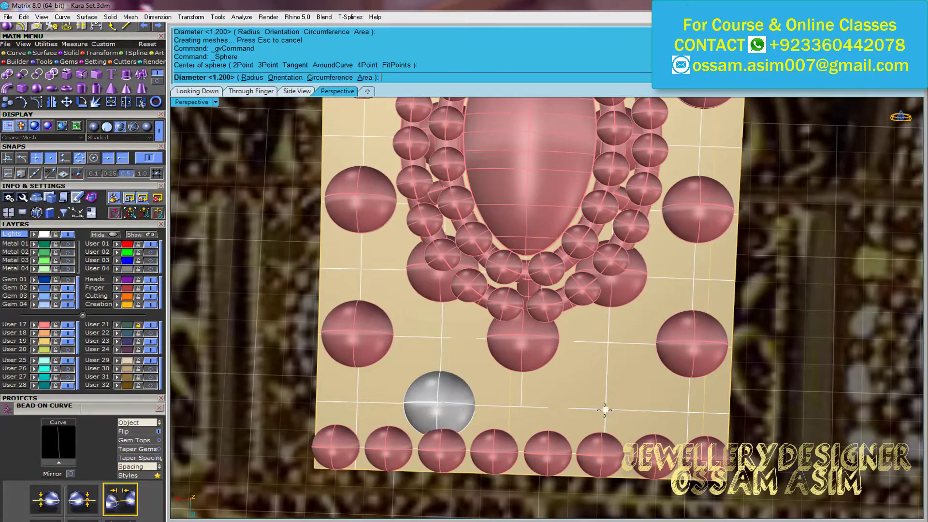
pyautogui.moveTo(445, 409)
pyautogui.mouseDown(button='right')
pyautogui.moveTo(291, 336)
pyautogui.moveTo(269, 286)
pyautogui.mouseUp(button='right')
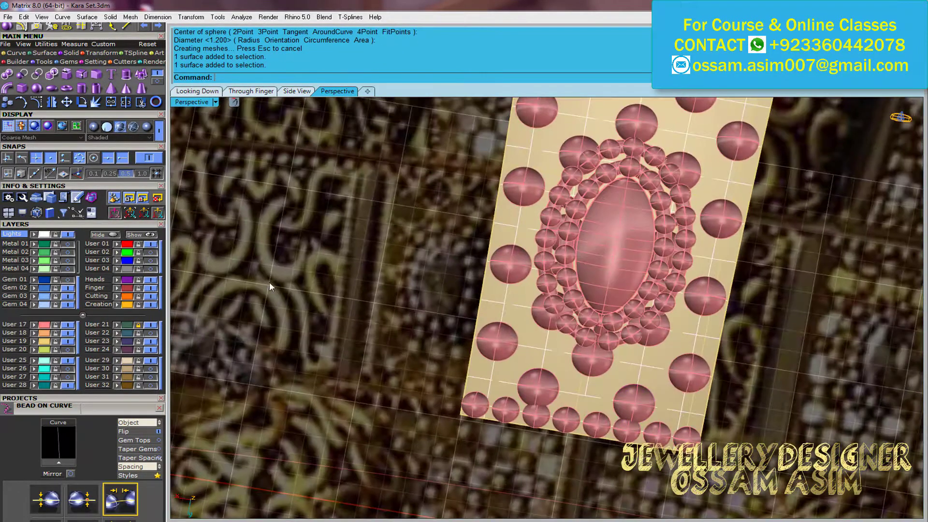
pyautogui.click(68, 333)
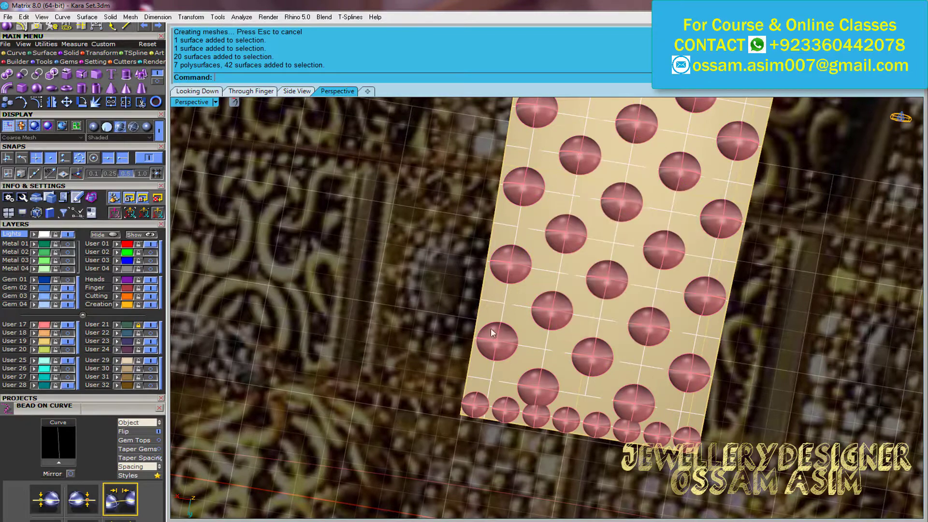
pyautogui.scroll(3, 379, 325)
pyautogui.scroll(2, 379, 326)
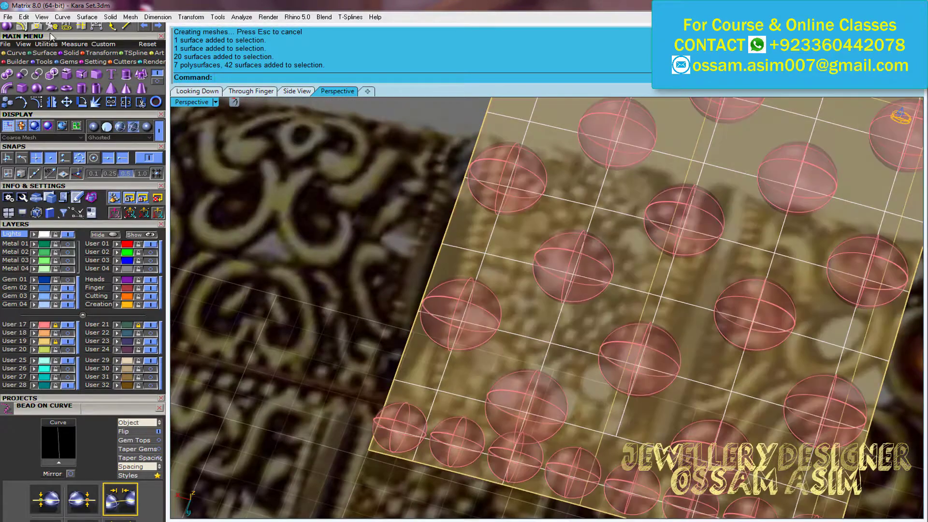
# Draw a lattice polyline linking four sphere centres
pyautogui.click(36, 75)
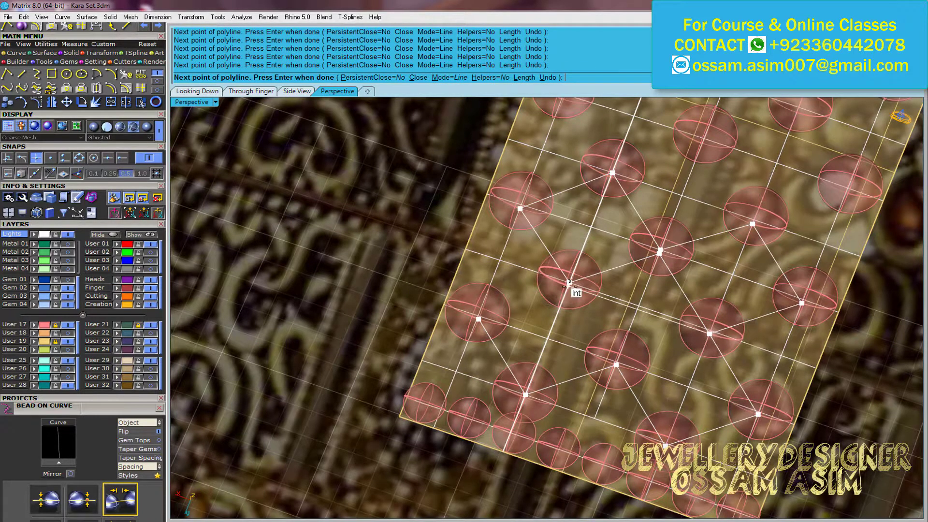
pyautogui.click(615, 362)
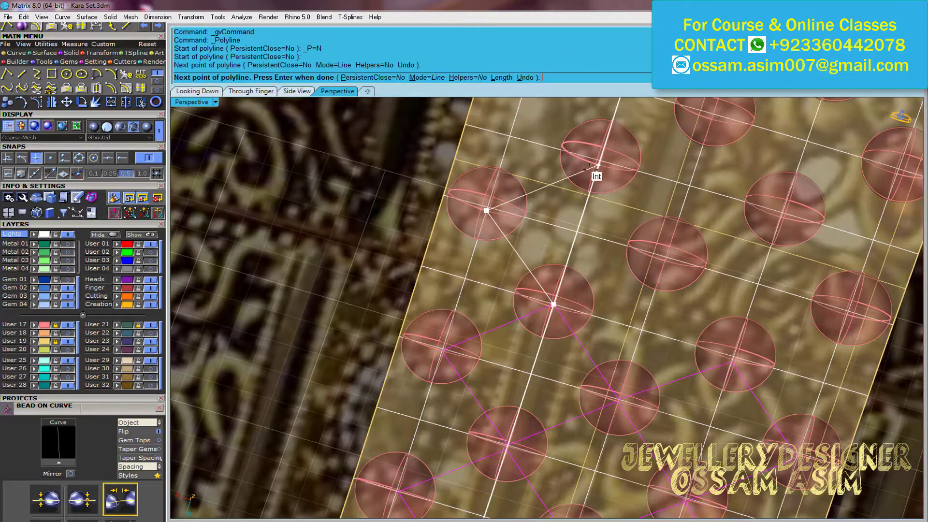
pyautogui.click(596, 167)
pyautogui.click(664, 255)
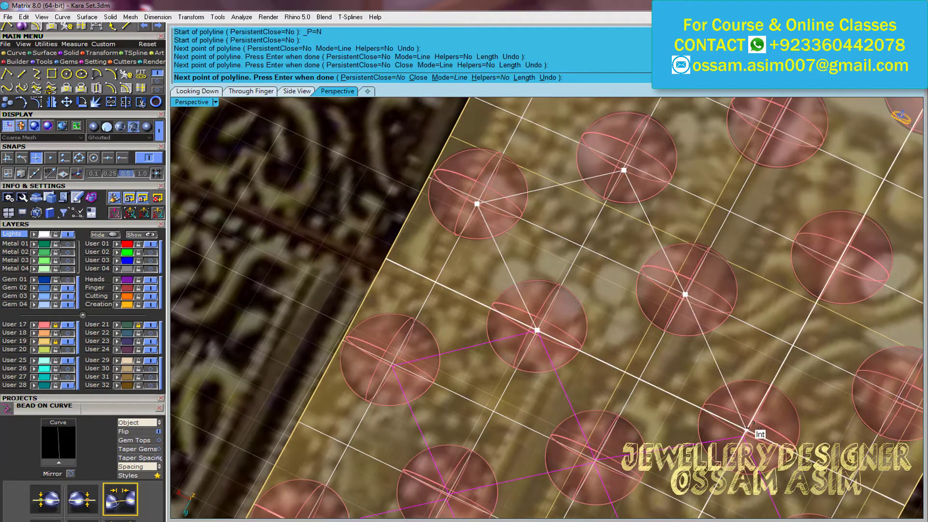
pyautogui.click(749, 429)
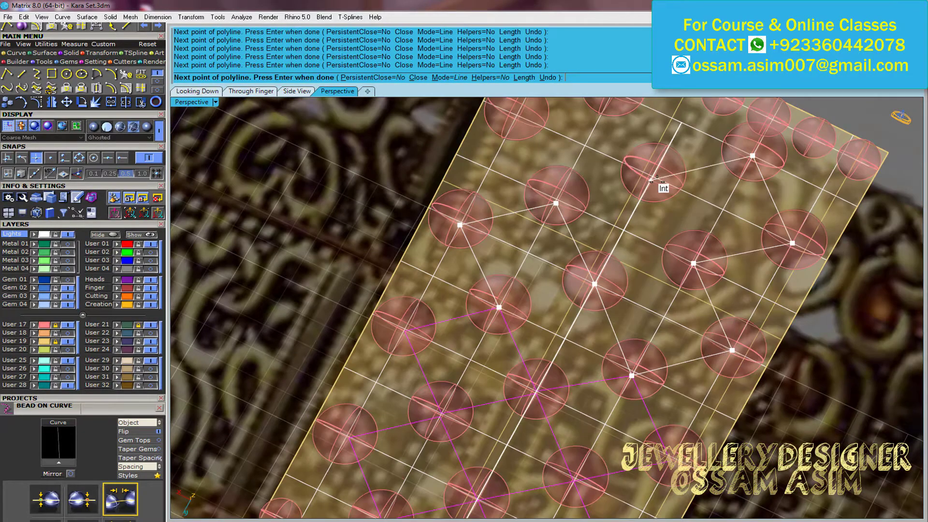
pyautogui.scroll(-2, 652, 181)
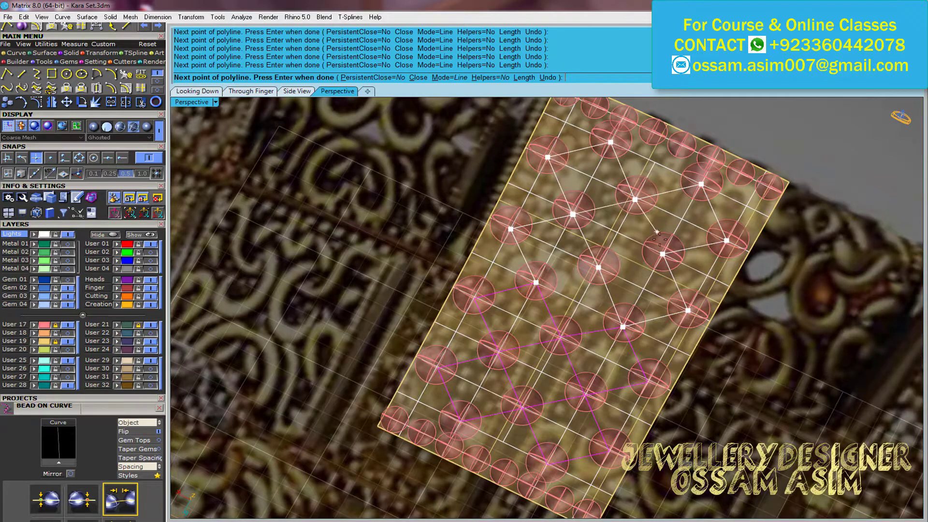
# Group the lattice lines and pipe them at 0.5 diameter, then undo the pipe
pyautogui.click(555, 321)
pyautogui.moveTo(555, 321); pyautogui.dragTo(182, 256, button='right')
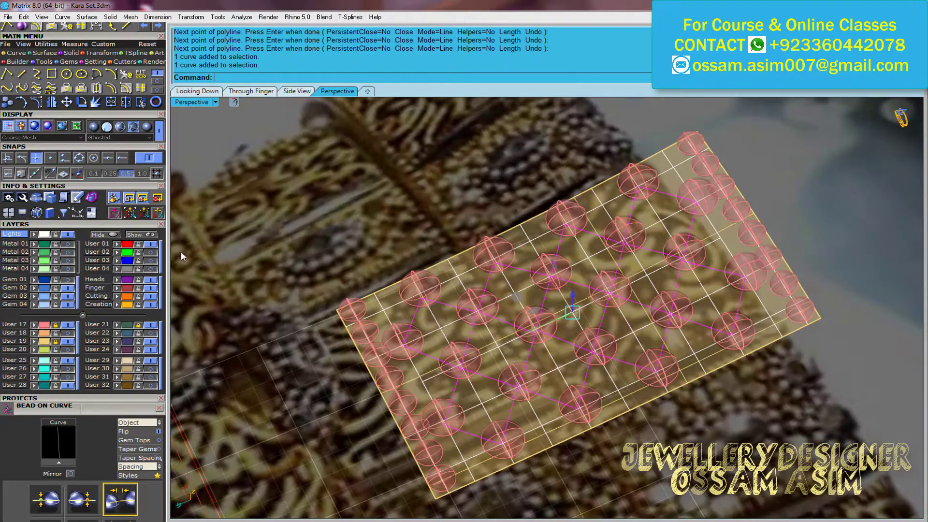
pyautogui.click(104, 105)
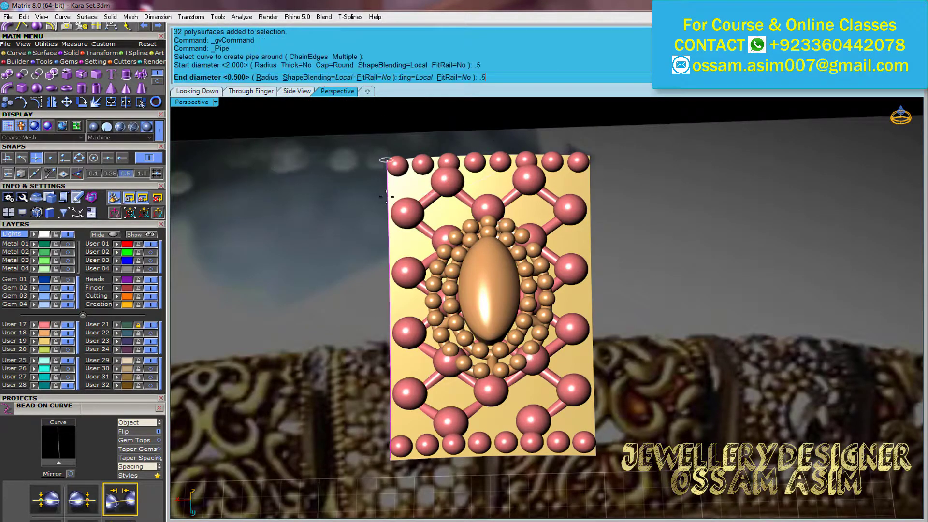
pyautogui.press('Return')
pyautogui.hotkey('ctrl', 'z')
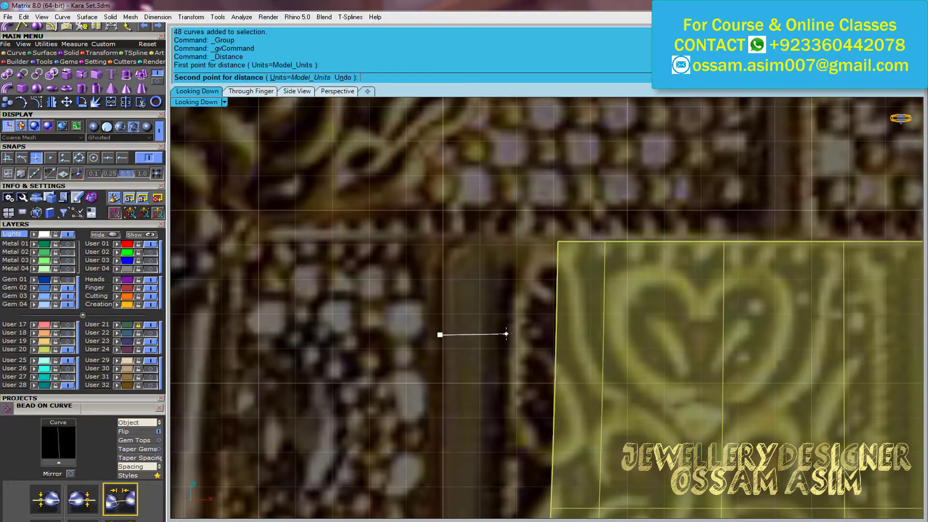
# Measure the panel width and trial-offset the left edge, undoing the attempts
pyautogui.click(506, 334)
pyautogui.press('Return')
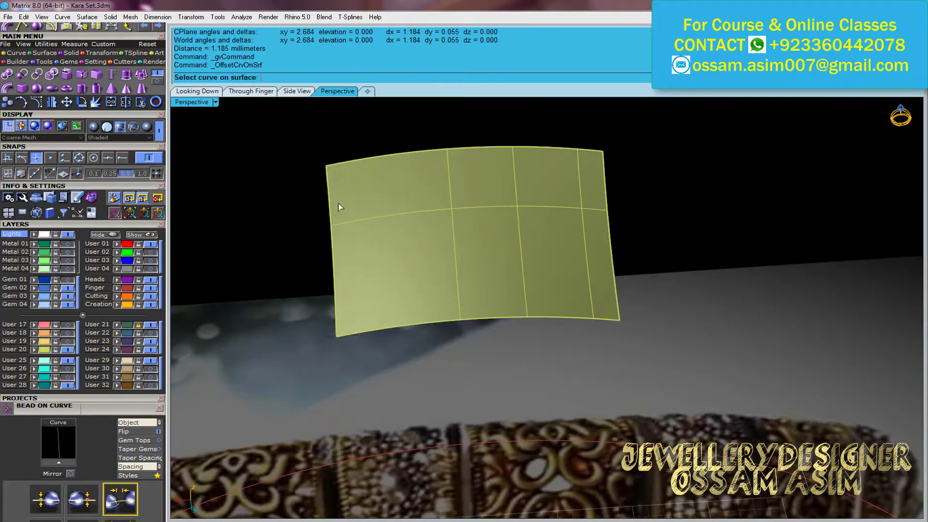
pyautogui.click(330, 212)
pyautogui.write('1')
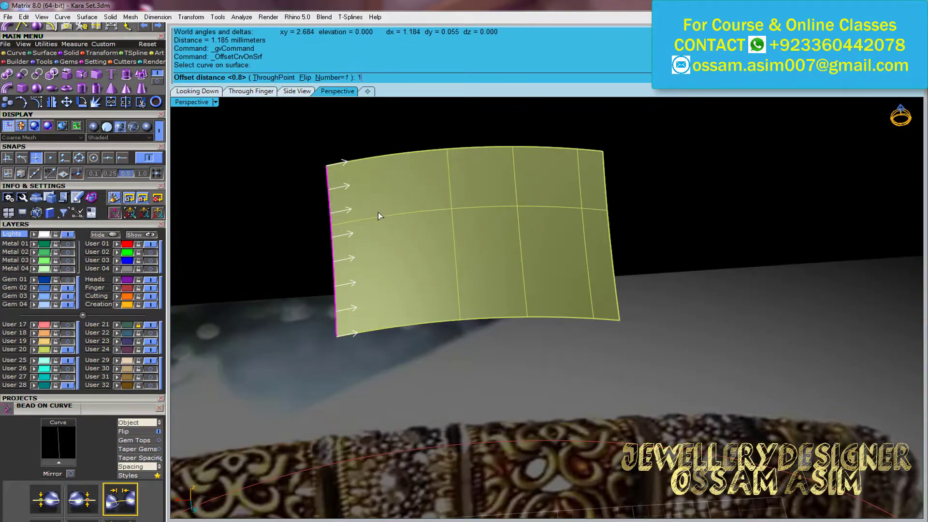
pyautogui.hotkey('ctrl', 'z')
pyautogui.click(332, 239)
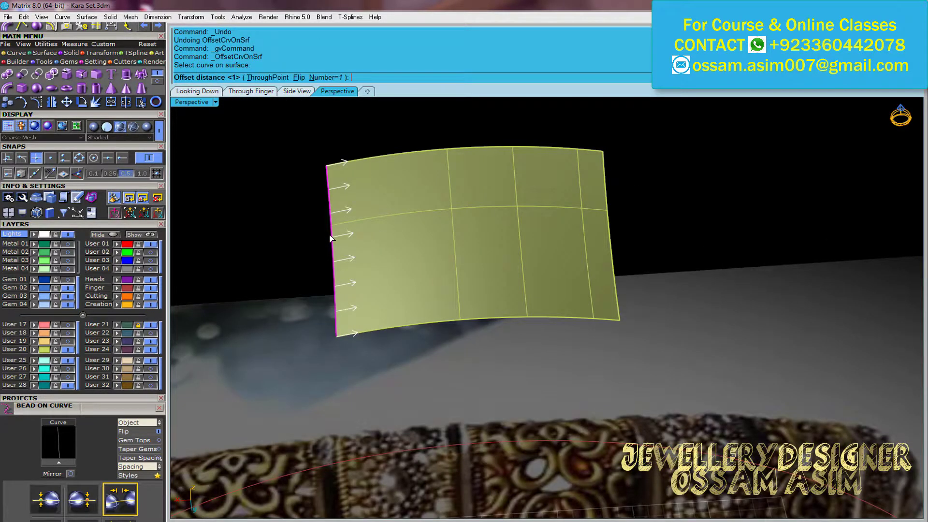
pyautogui.press('Escape')
pyautogui.moveTo(608, 206)
pyautogui.mouseDown(button='right')
pyautogui.moveTo(405, 289)
pyautogui.moveTo(405, 256)
pyautogui.moveTo(391, 275)
pyautogui.mouseUp(button='right')
pyautogui.hotkey('ctrl', 'z')
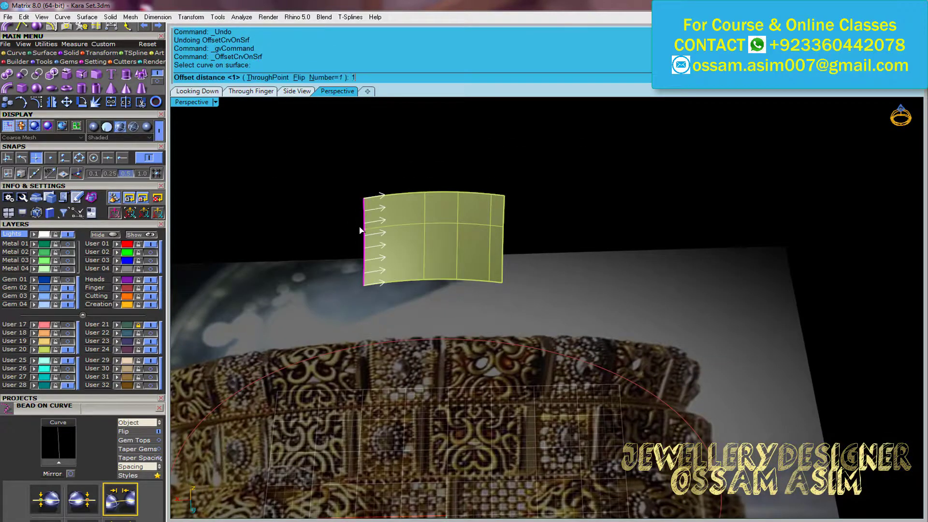
# Offset the left edge curve 0.3 on the surface and bead along it
pyautogui.scroll(5, 432, 324)
pyautogui.scroll(-5, 433, 324)
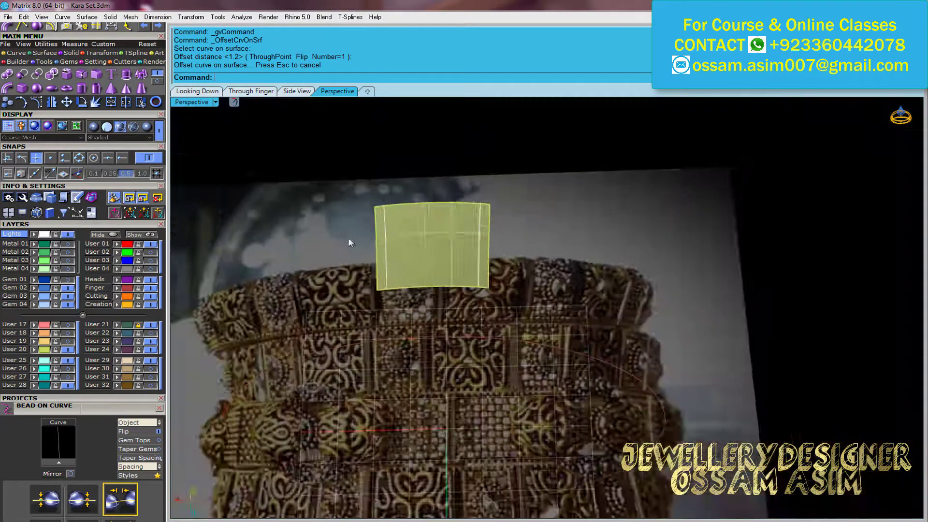
pyautogui.scroll(4, 436, 290)
pyautogui.click(430, 295)
pyautogui.rightClick(454, 303)
pyautogui.write('.3')
pyautogui.press('Return')
pyautogui.click(444, 293)
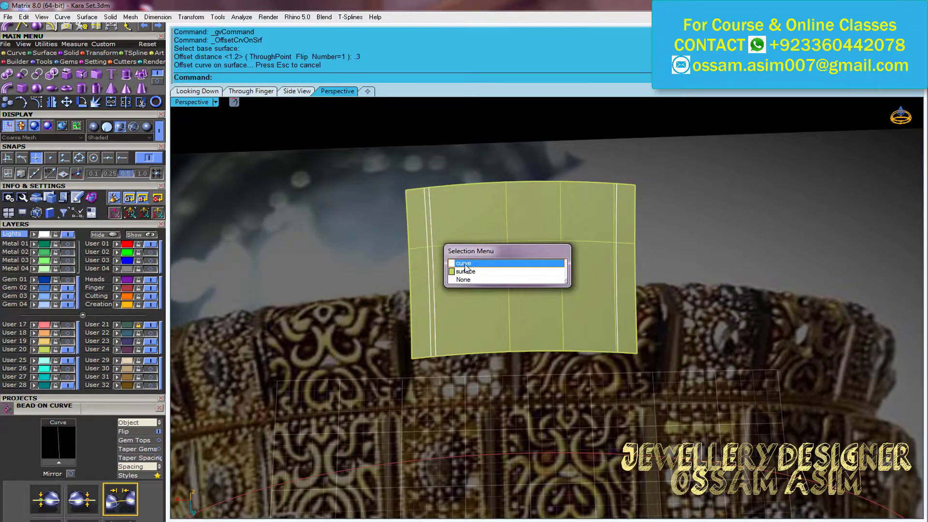
pyautogui.click(465, 261)
pyautogui.click(498, 279)
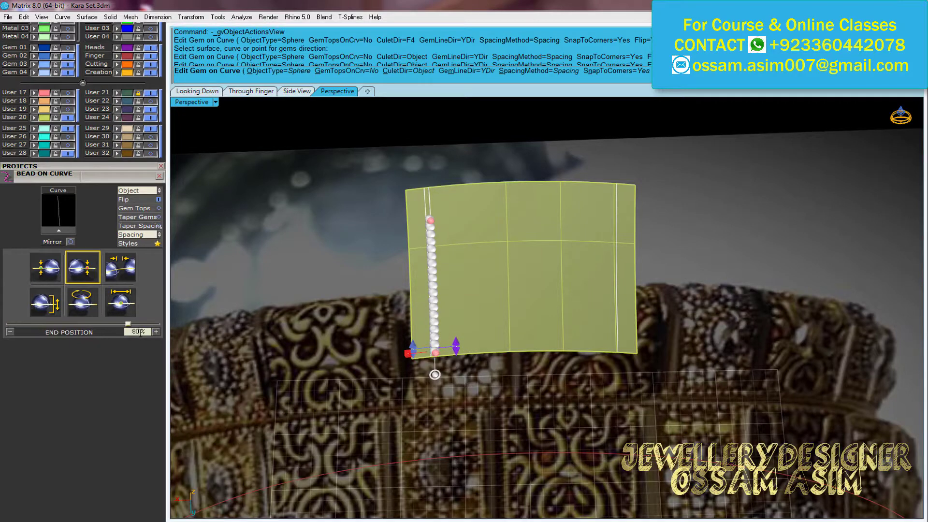
# Pipe the bead-line curve with a 0.4 start diameter
pyautogui.scroll(3, 435, 374)
pyautogui.moveTo(414, 410); pyautogui.dragTo(459, 305, button='right')
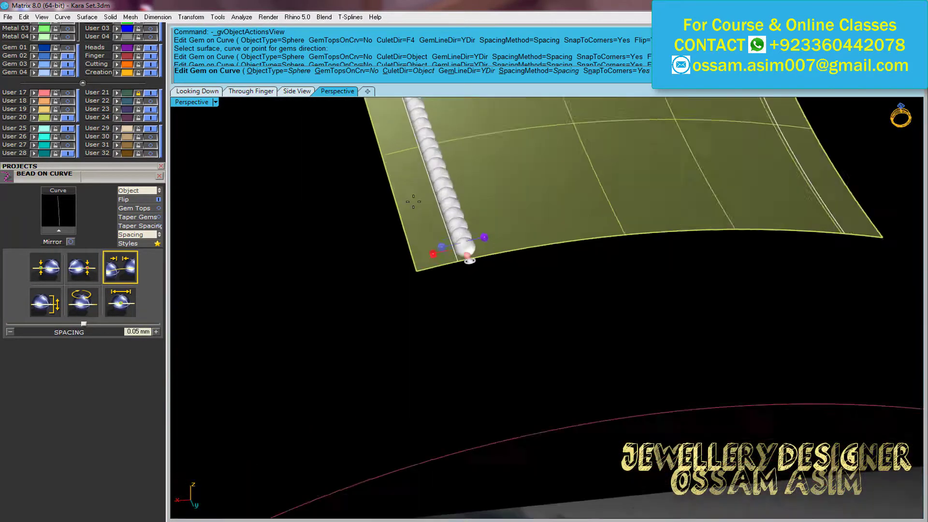
pyautogui.scroll(5, 460, 305)
pyautogui.click(508, 426)
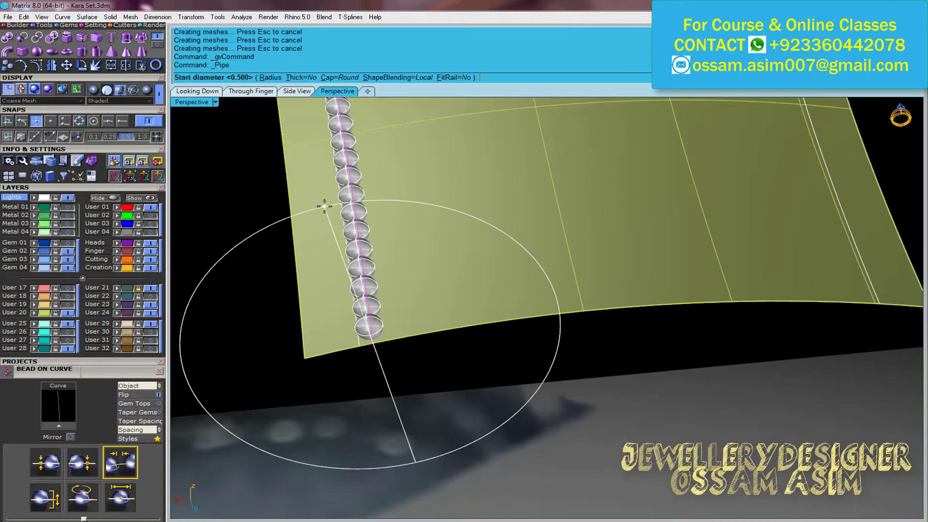
pyautogui.write('.4')
pyautogui.press('Return')
pyautogui.press('Return')
pyautogui.press('Return')
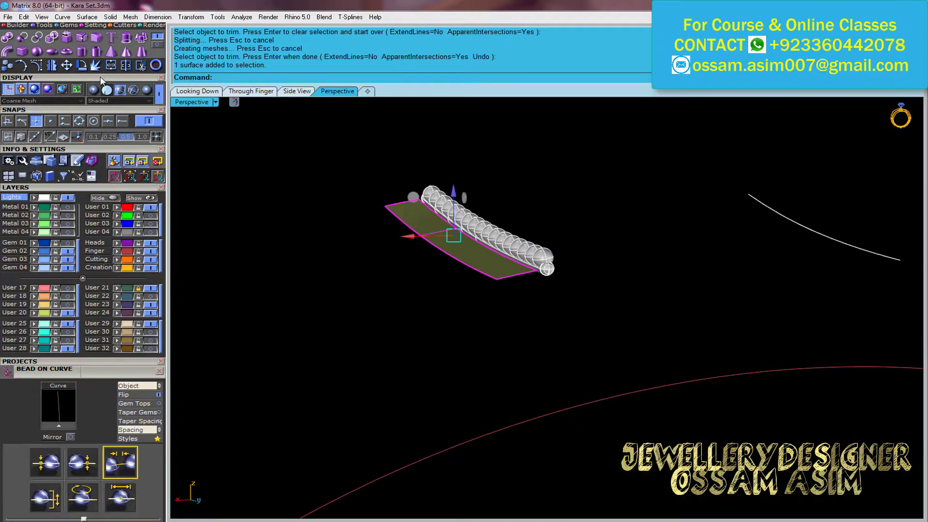
# Offset the strip surface for thickness and tighten the bead spacing
pyautogui.click(112, 160)
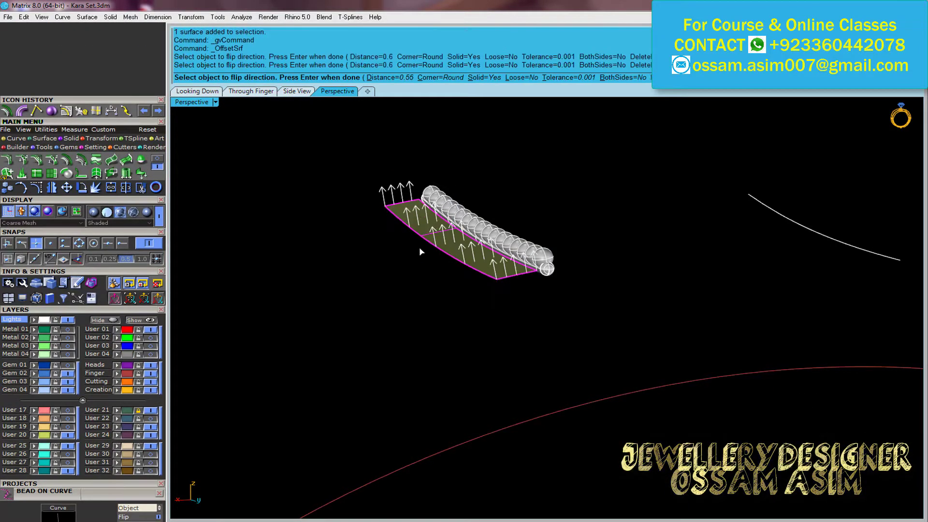
pyautogui.press('Return')
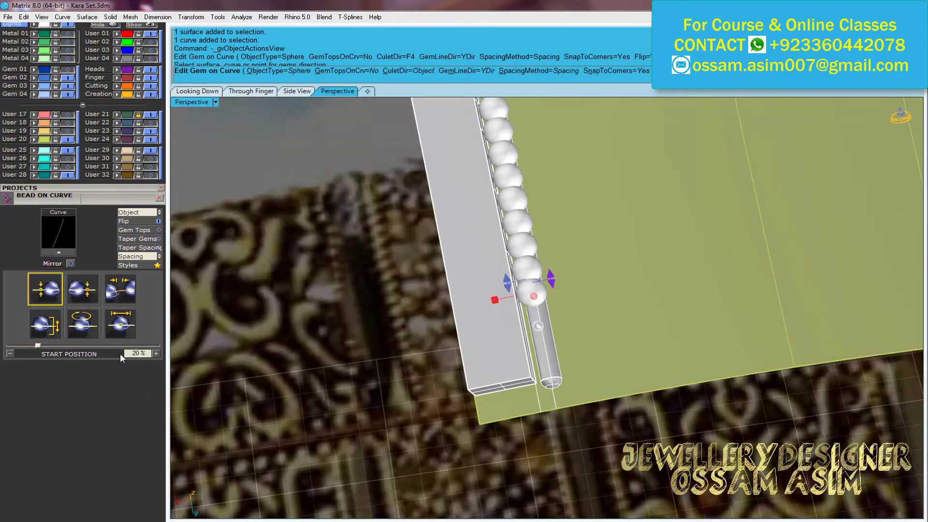
pyautogui.click(120, 289)
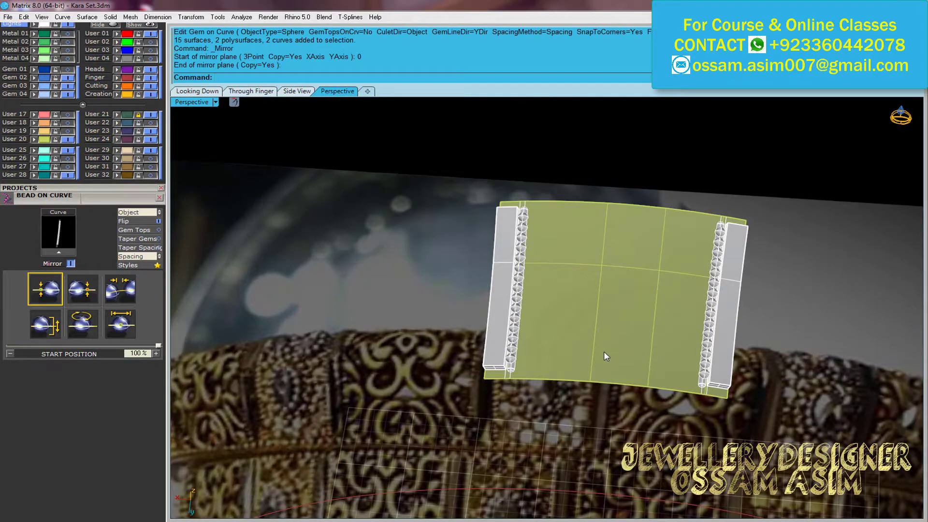
pyautogui.moveTo(584, 344); pyautogui.dragTo(378, 297, button='right')
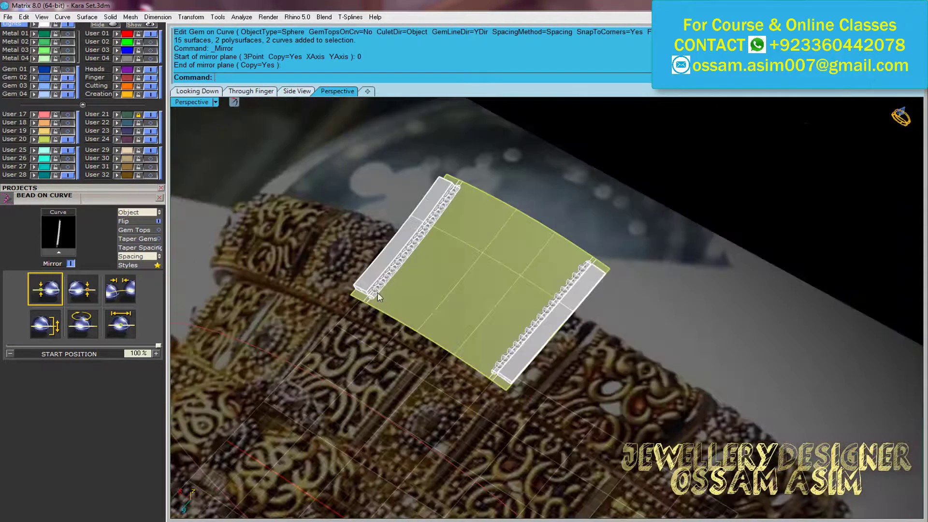
pyautogui.scroll(5, 150, 195)
# Offset the lower edge 0.3 on the surface and place beads along it
pyautogui.click(54, 70)
pyautogui.scroll(3, 435, 348)
pyautogui.click(411, 319)
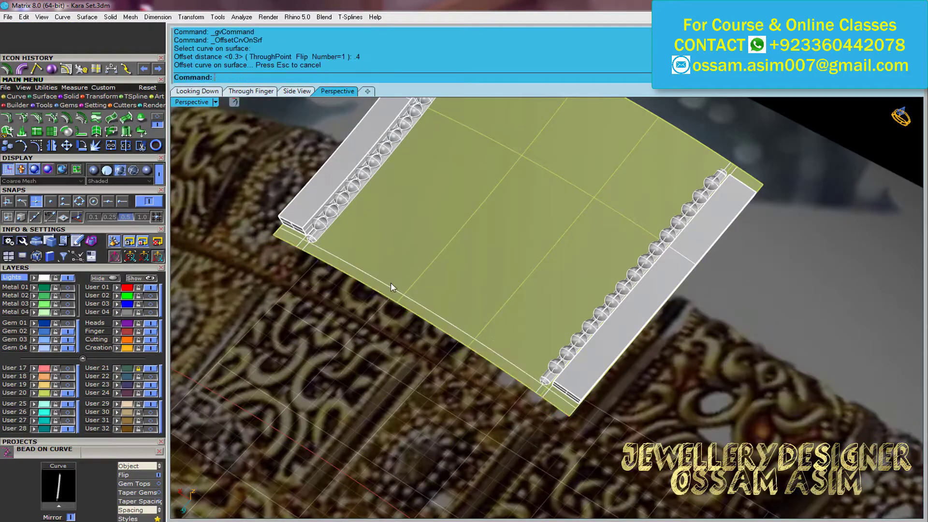
pyautogui.write('.3')
pyautogui.press('Return')
pyautogui.rightClick(379, 285)
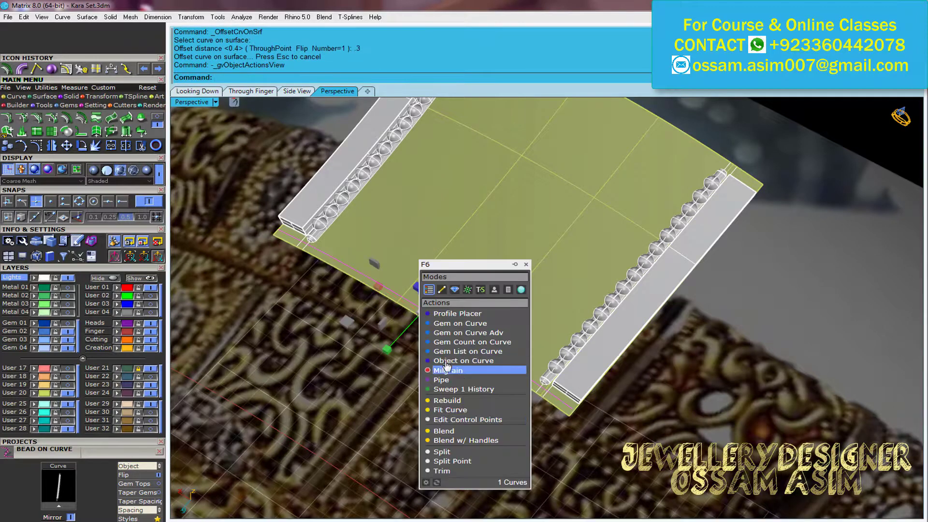
pyautogui.click(477, 367)
# Adjust where the bottom bead row ends and resize its beads
pyautogui.scroll(-6, 75, 274)
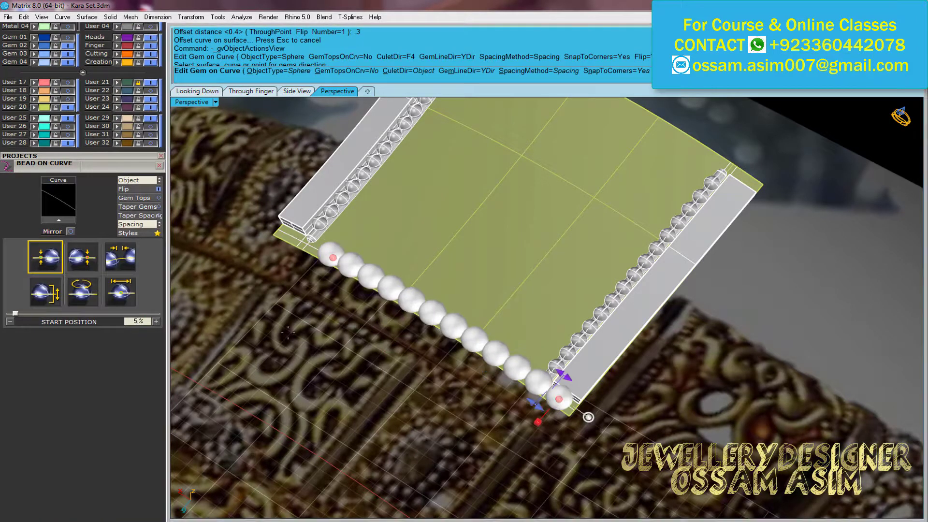
pyautogui.click(82, 256)
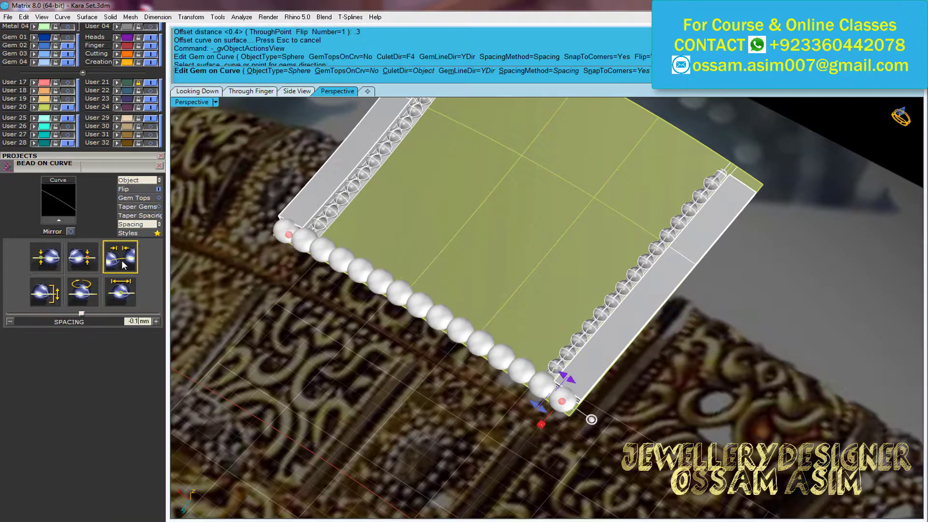
pyautogui.click(120, 291)
pyautogui.moveTo(368, 309)
pyautogui.mouseDown(button='right')
pyautogui.moveTo(523, 366)
pyautogui.moveTo(472, 288)
pyautogui.mouseUp(button='right')
pyautogui.scroll(5, 522, 366)
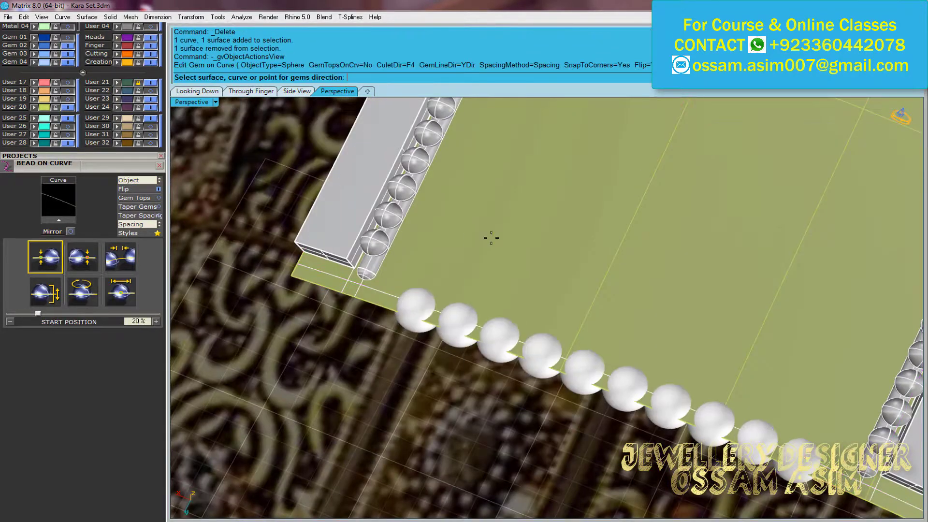
pyautogui.click(83, 257)
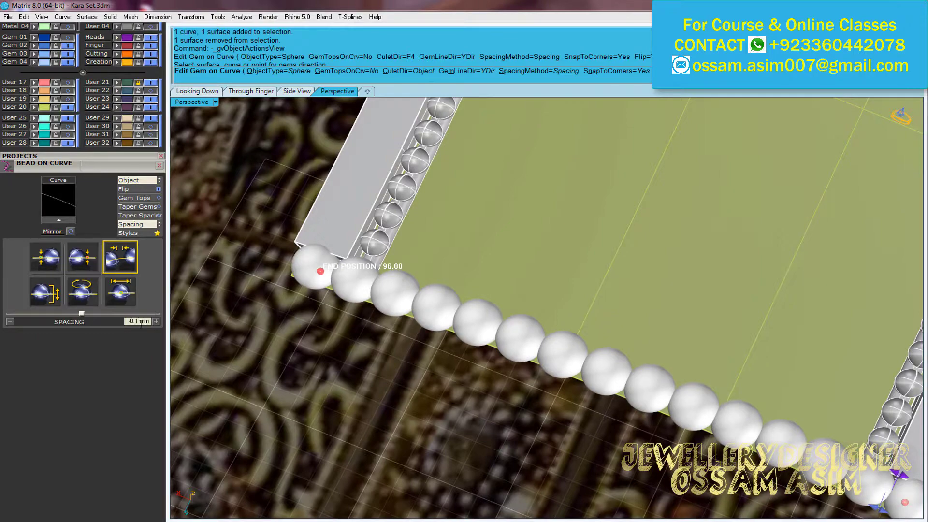
pyautogui.click(120, 292)
pyautogui.moveTo(368, 290); pyautogui.dragTo(474, 312, button='right')
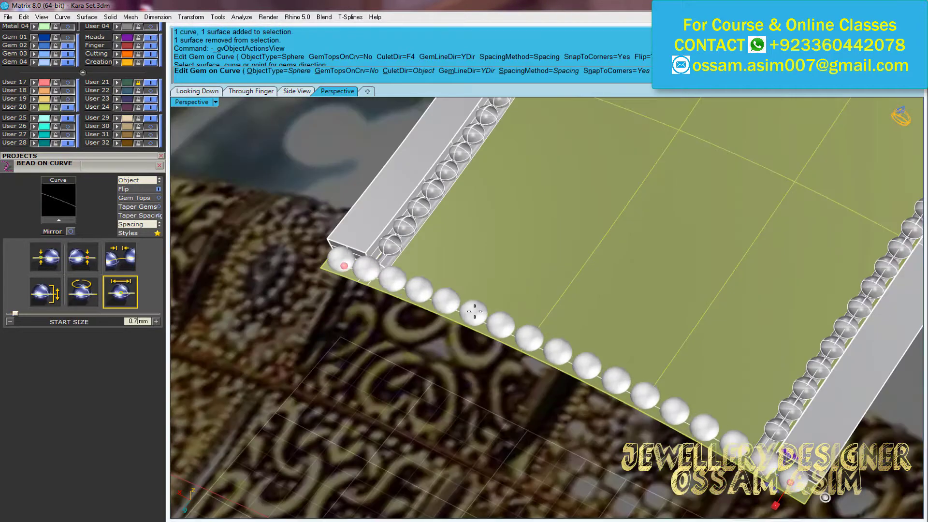
pyautogui.rightClick(474, 311)
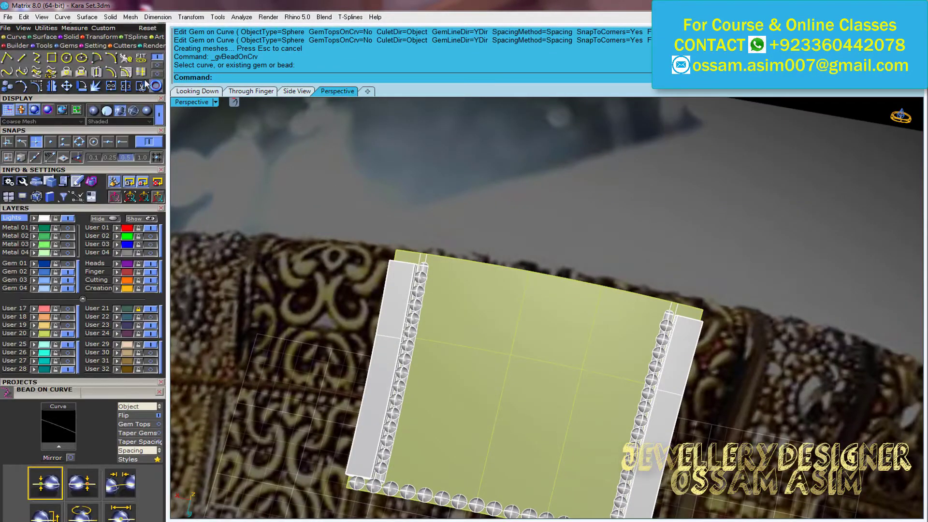
# Offset the top edge and bead it, oriented to the surface with 0.05 spacing
pyautogui.click(141, 86)
pyautogui.click(481, 285)
pyautogui.middleClick(508, 317)
pyautogui.click(509, 316)
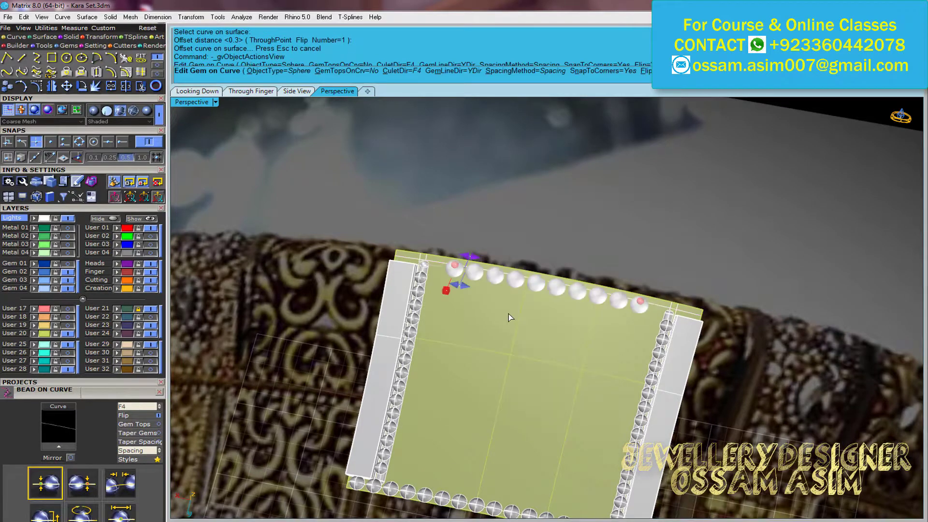
pyautogui.click(508, 318)
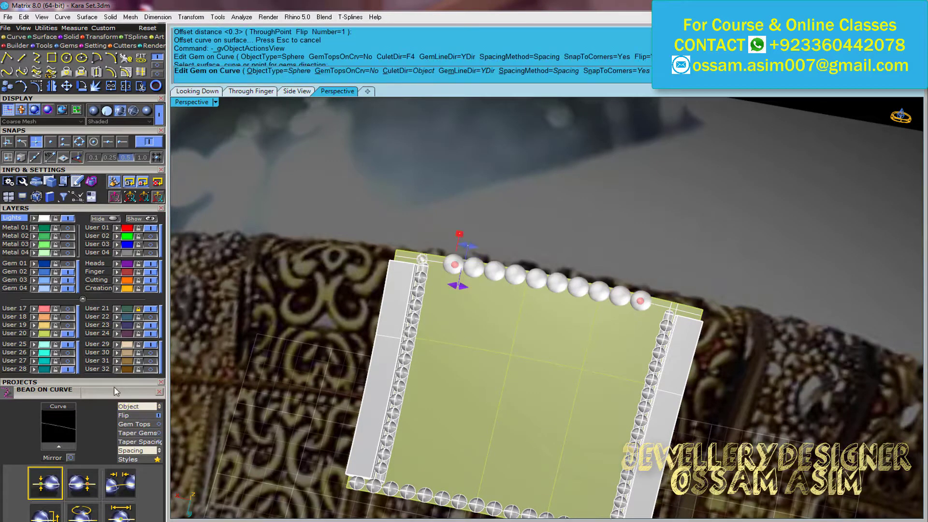
pyautogui.scroll(-5, 149, 335)
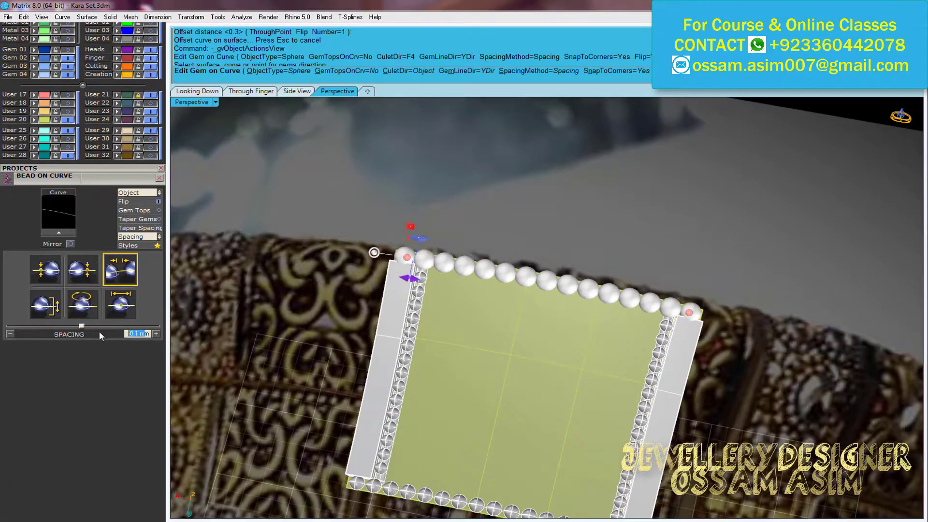
pyautogui.write('0.05')
pyautogui.press('Return')
# Confirm the pipe diameters, resize beads, delete the unwanted pipe and shift the bead row
pyautogui.moveTo(339, 315); pyautogui.dragTo(403, 380, button='right')
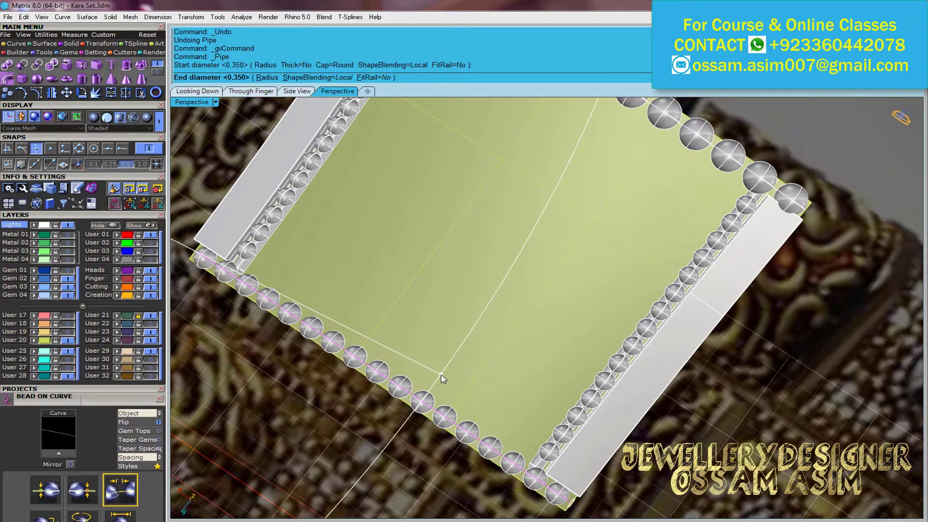
pyautogui.press('Return')
pyautogui.press('Return')
pyautogui.press('Return')
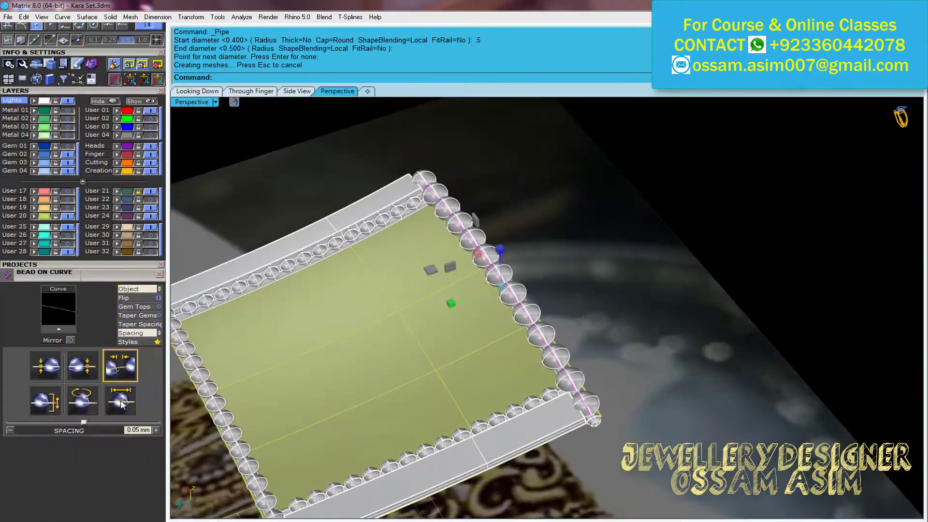
pyautogui.click(121, 401)
pyautogui.press('Delete')
pyautogui.press('Delete')
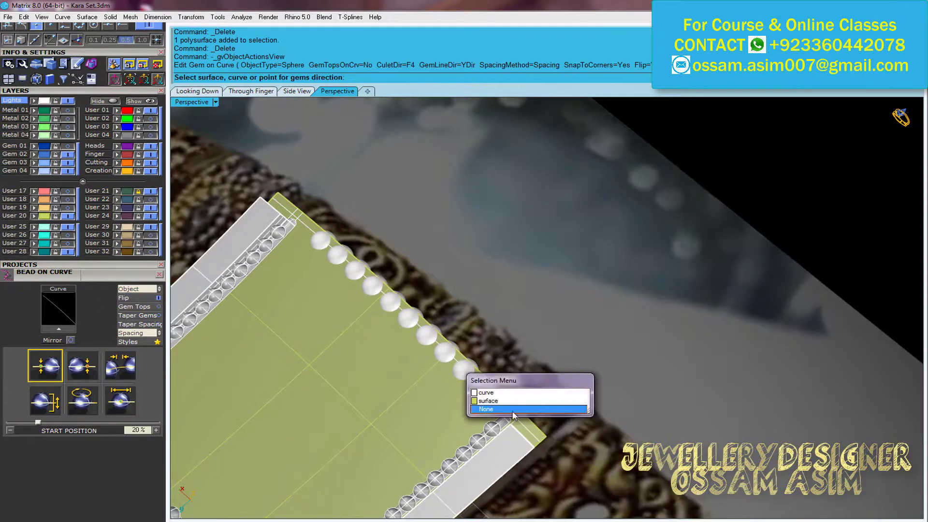
pyautogui.moveTo(38, 401); pyautogui.dragTo(13, 401)
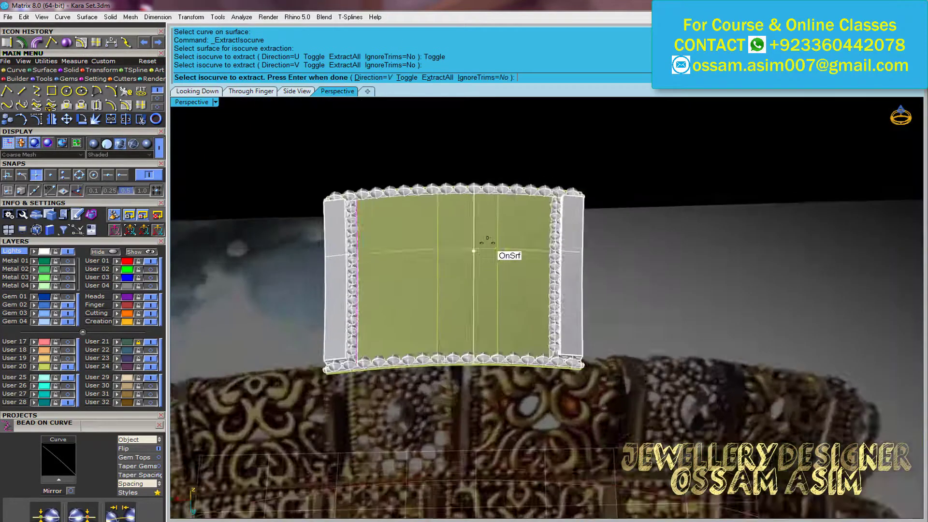
# Extract an isocurve from the panel and undo the trial Sweep2
pyautogui.scroll(5, 487, 240)
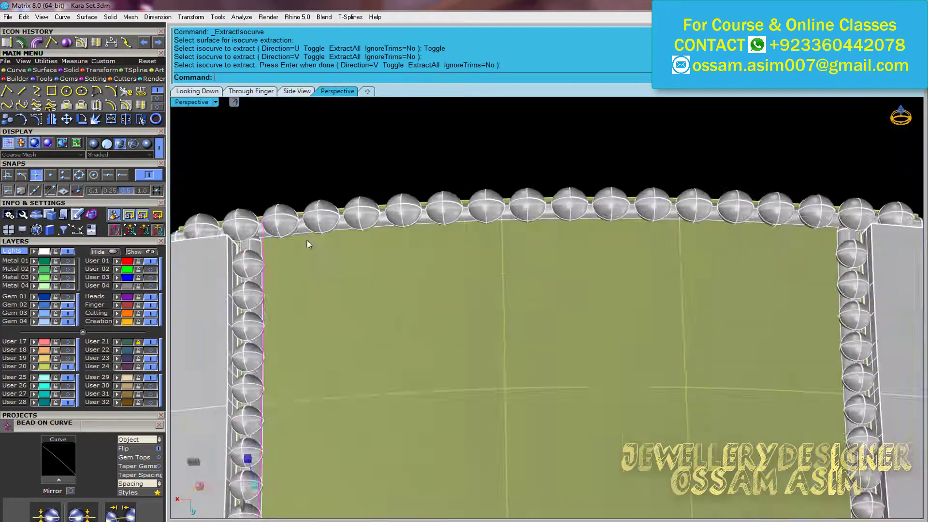
pyautogui.scroll(5, 307, 239)
pyautogui.click(275, 243)
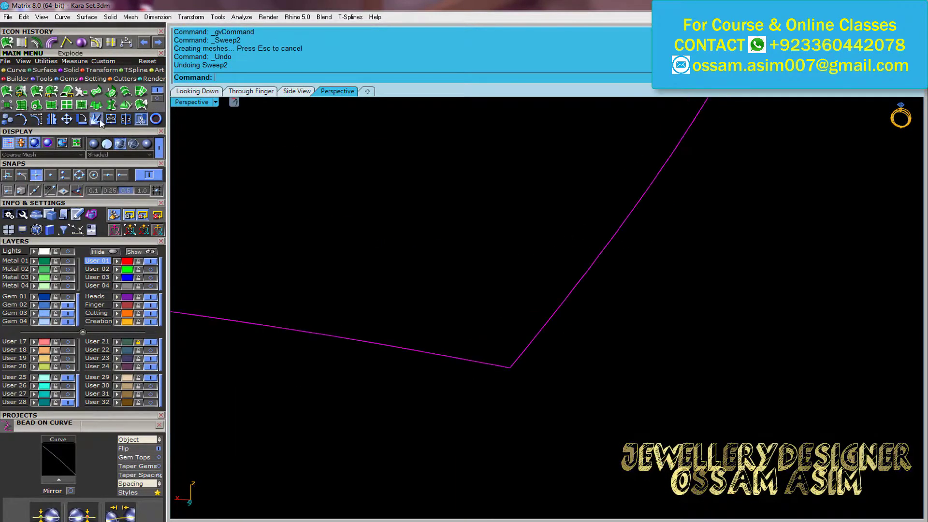
pyautogui.hotkey('ctrl', 'z')
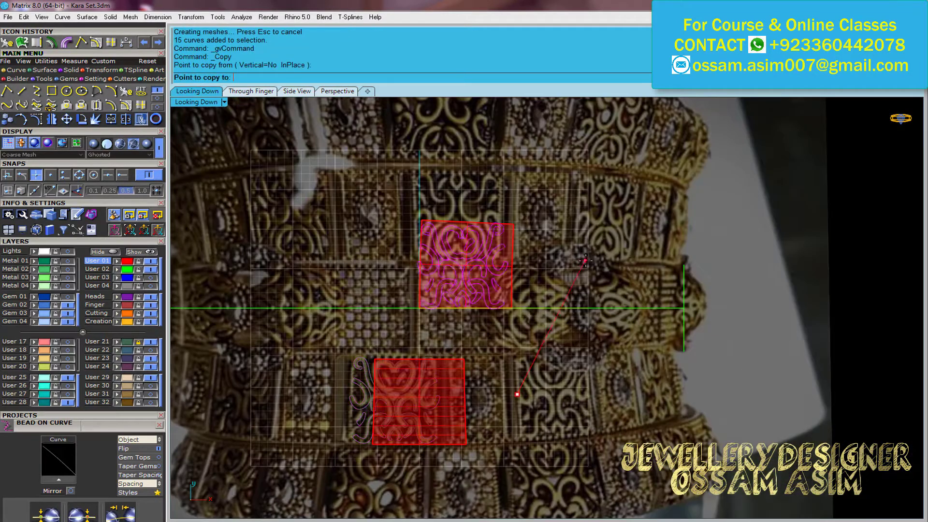
# Place the copied filigree pattern and rotate the panel square about its corner
pyautogui.click(585, 261)
pyautogui.scroll(5, 456, 244)
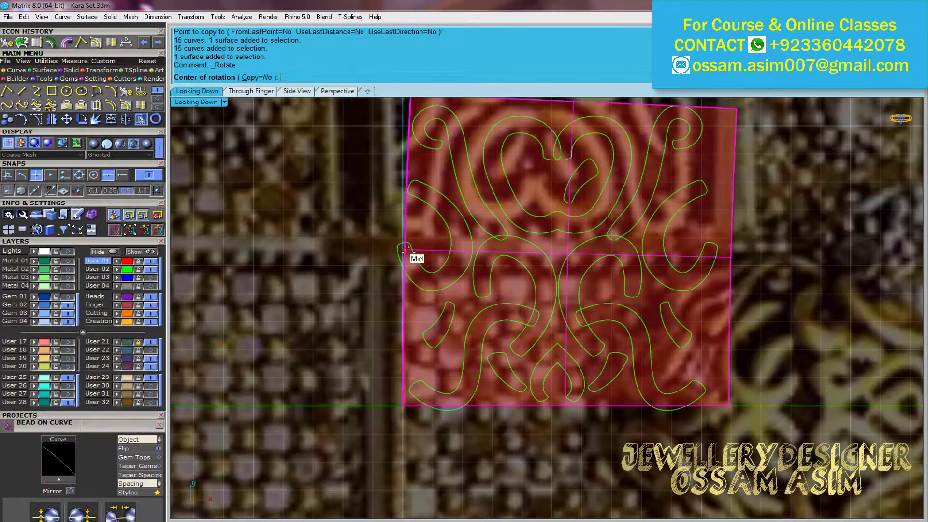
pyautogui.click(404, 250)
pyautogui.click(769, 453)
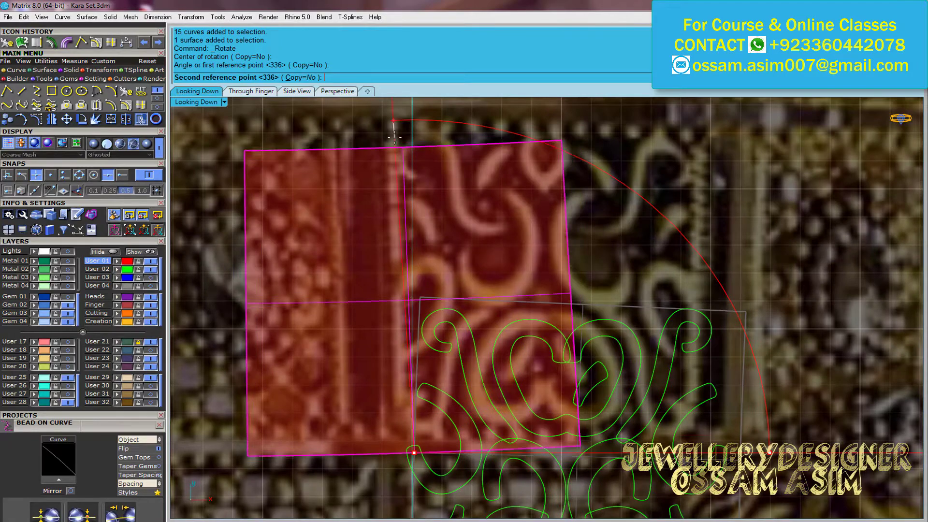
pyautogui.click(415, 448)
pyautogui.scroll(4, 425, 279)
# Move the 15 pattern curves onto the red square
pyautogui.press('m')
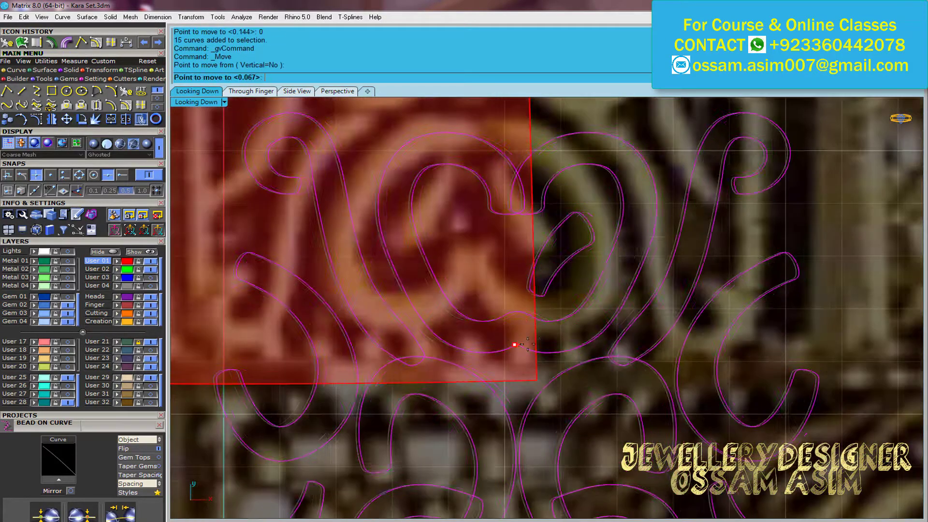
pyautogui.click(515, 344)
pyautogui.scroll(-5, 452, 270)
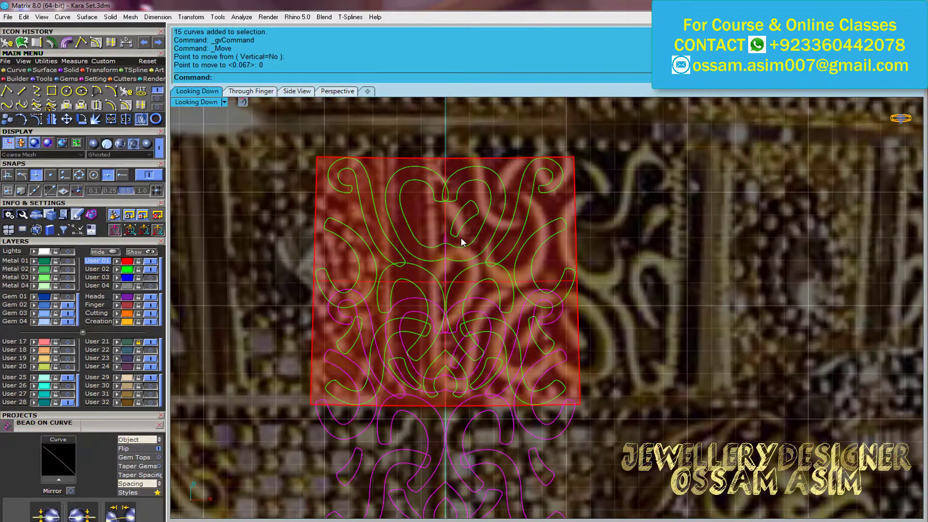
pyautogui.scroll(1, 468, 379)
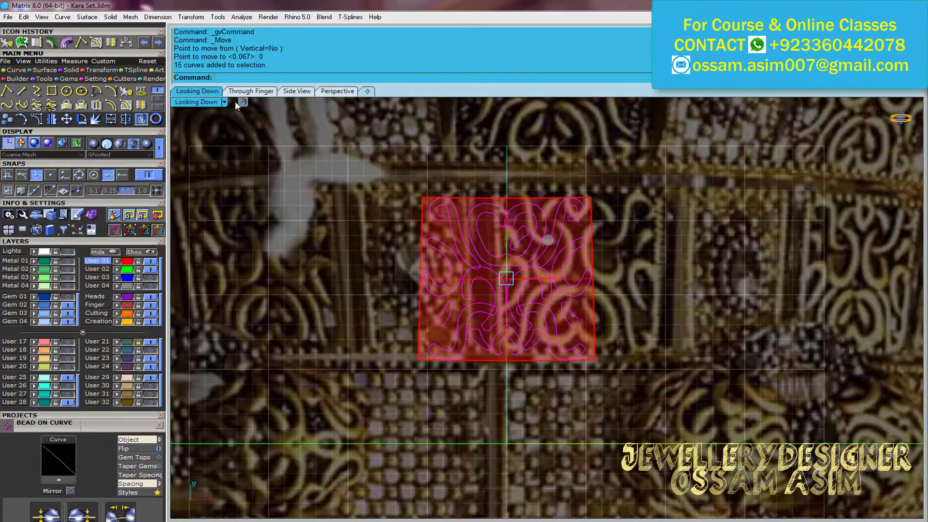
pyautogui.click(159, 103)
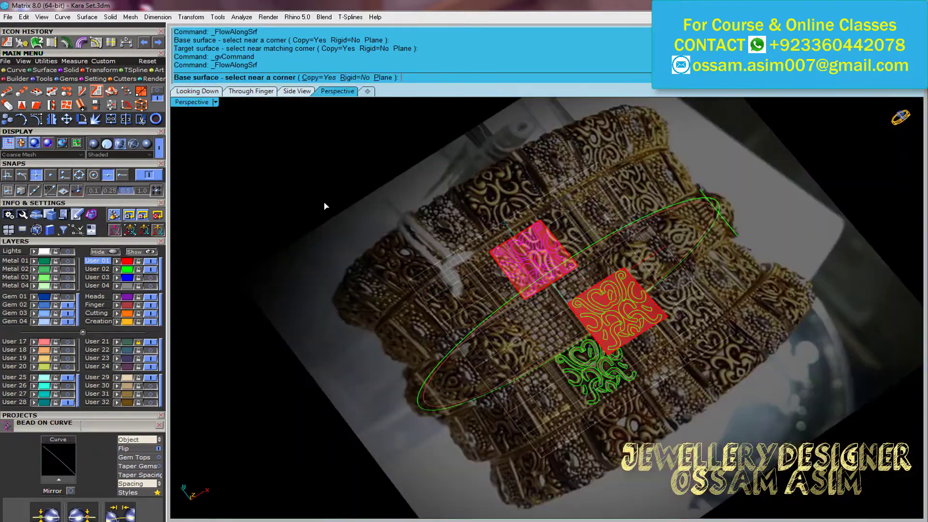
# Trim the panel to the scrolls, then undo the trim, pull and flow
pyautogui.press('Escape')
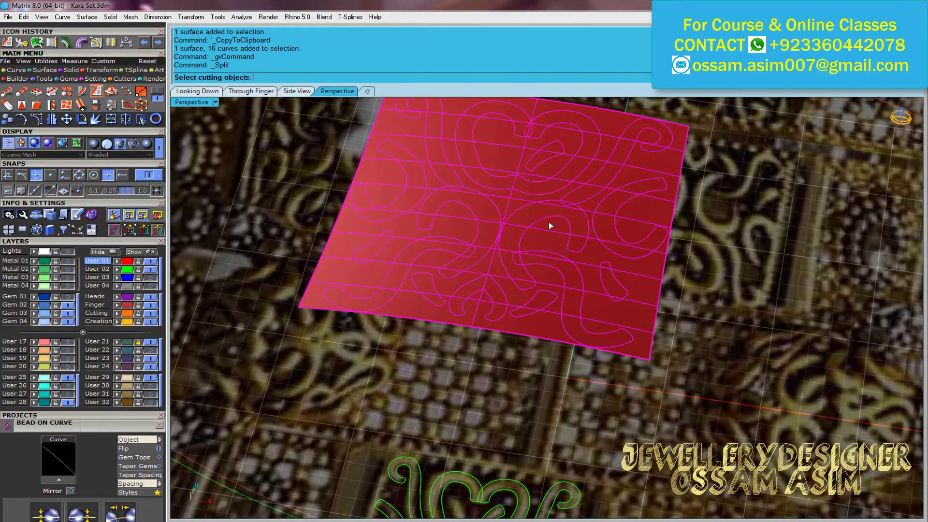
pyautogui.scroll(2, 532, 215)
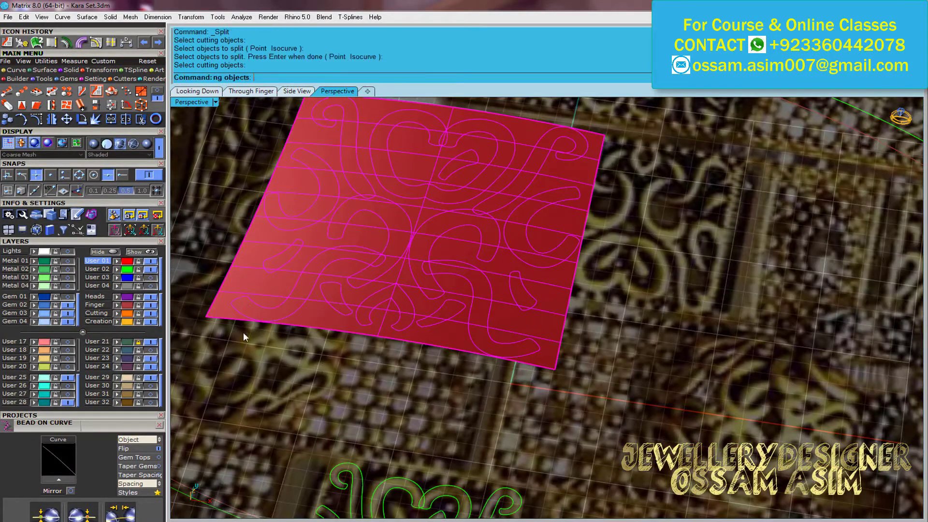
pyautogui.click(325, 233)
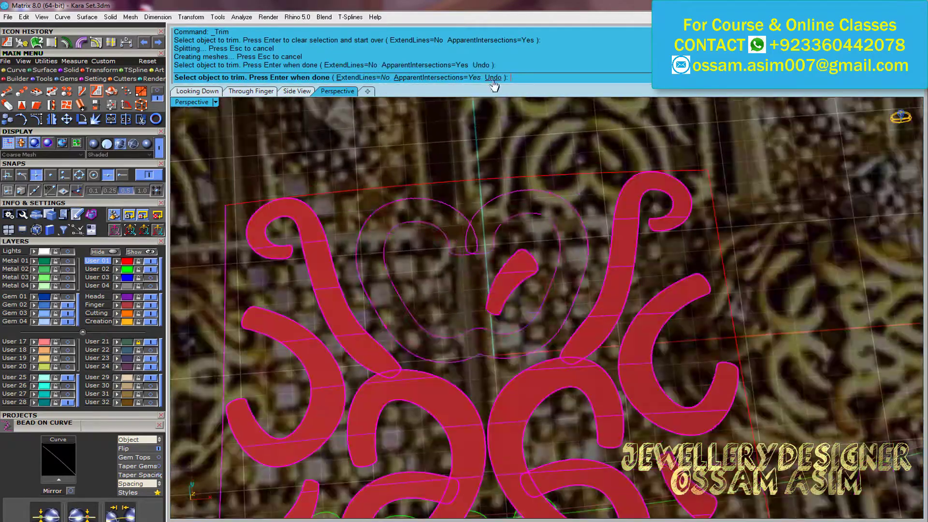
pyautogui.hotkey('ctrl', 'z')
pyautogui.moveTo(447, 189); pyautogui.dragTo(557, 382, button='right')
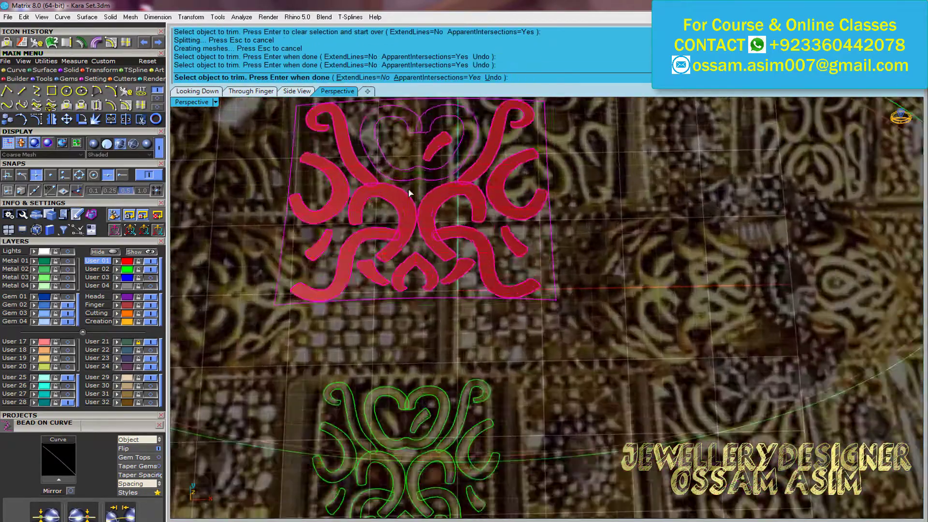
pyautogui.hotkey('ctrl', 'z')
pyautogui.hotkey('ctrl', 'z')
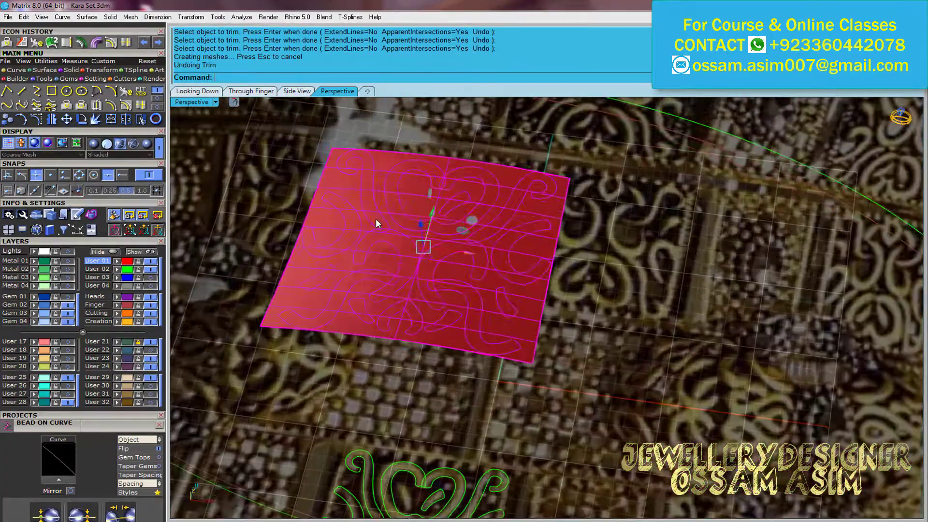
pyautogui.hotkey('ctrl', 'z')
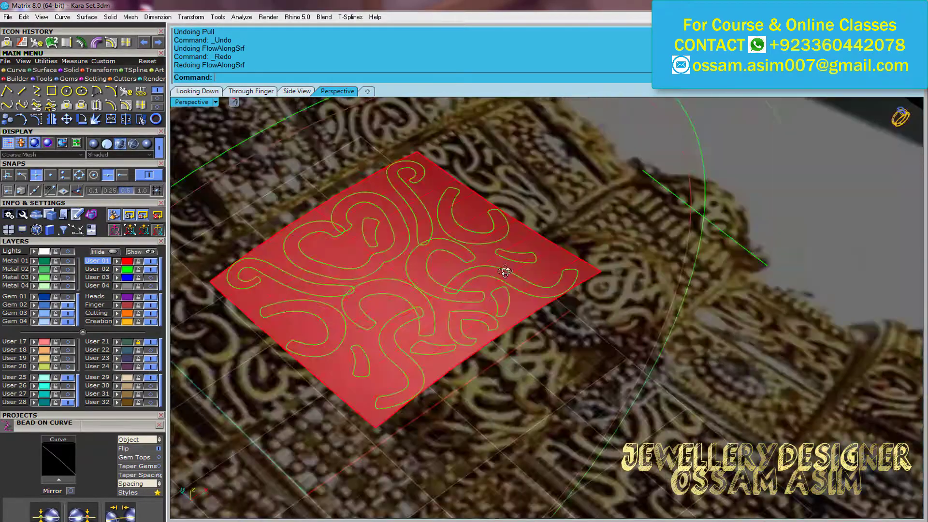
# Select the flowed surface and curves, paste the backing surface, and offset it as a solid
pyautogui.click(390, 344)
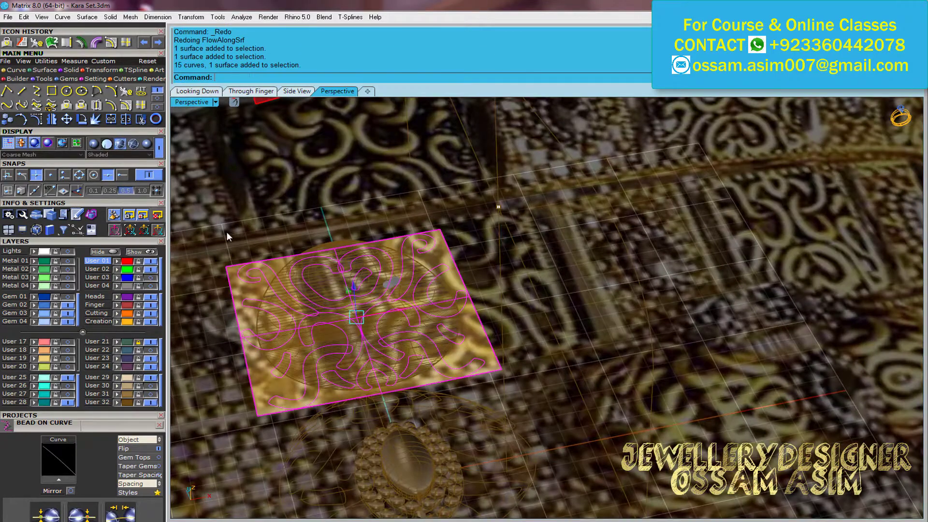
pyautogui.click(340, 348)
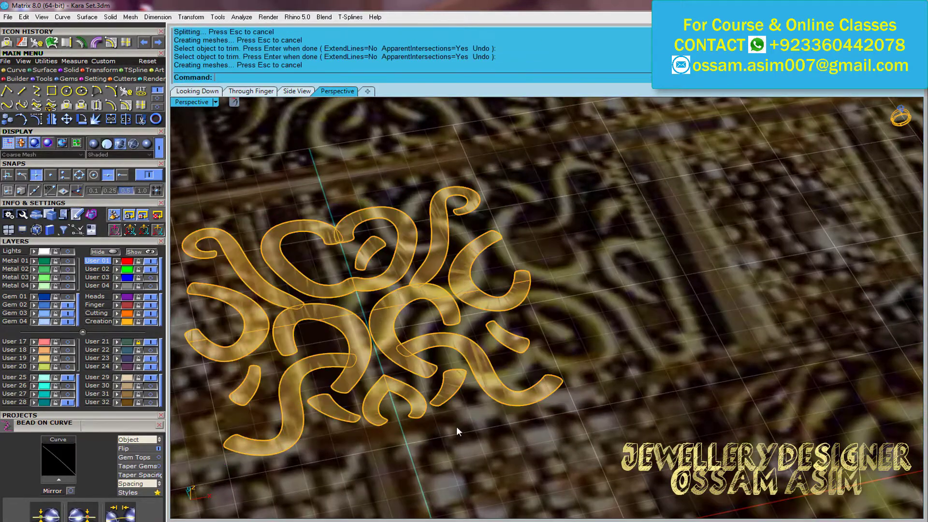
pyautogui.hotkey('ctrl', 'v')
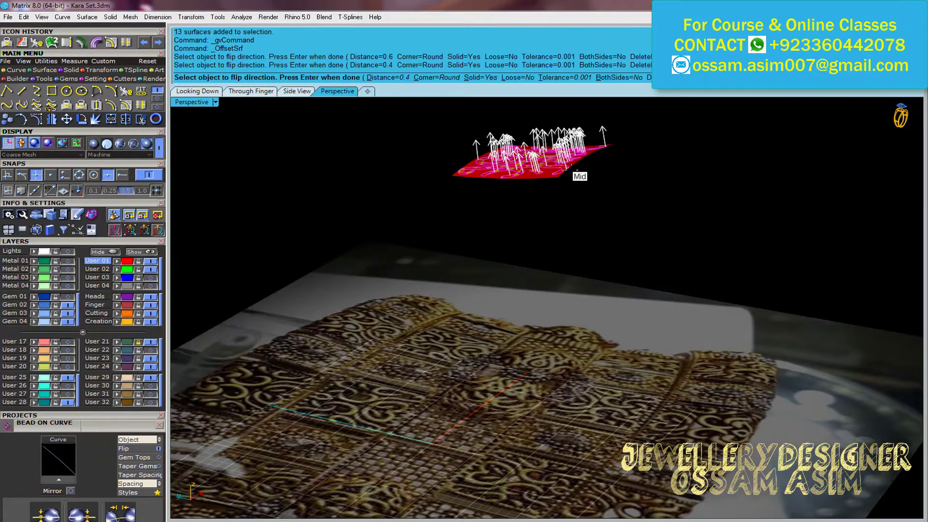
pyautogui.press('Return')
pyautogui.press('Return')
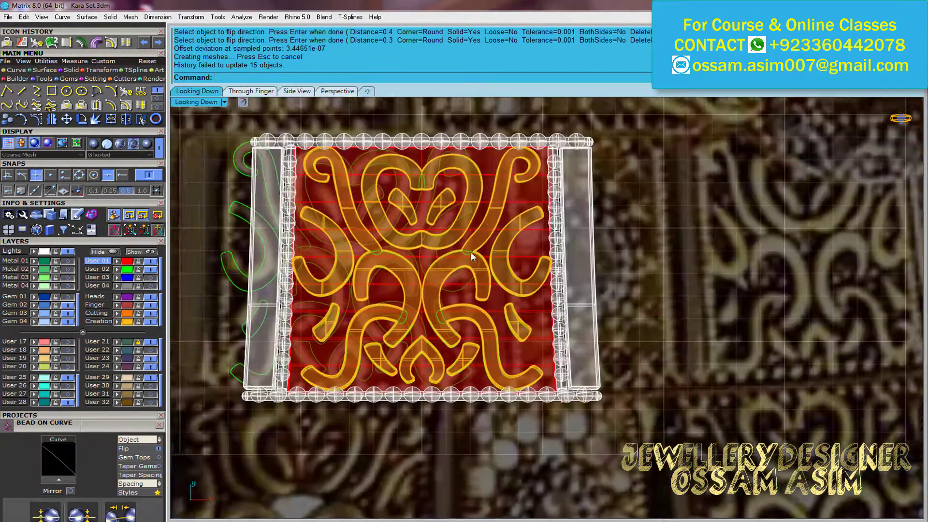
# Place small beads between the filigree scrolls on one side and mirror them across the panel
pyautogui.click(471, 251)
pyautogui.press('F6')
pyautogui.click(532, 223)
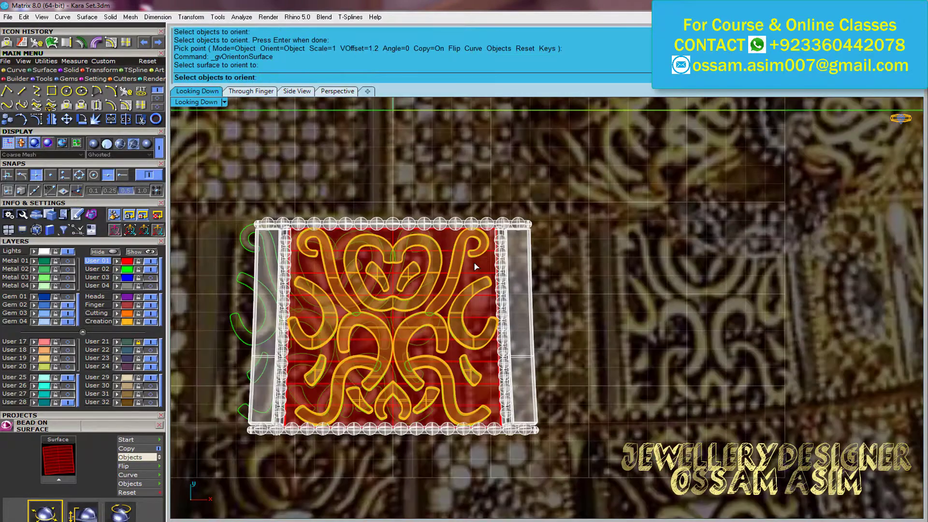
pyautogui.press('F6')
pyautogui.click(508, 325)
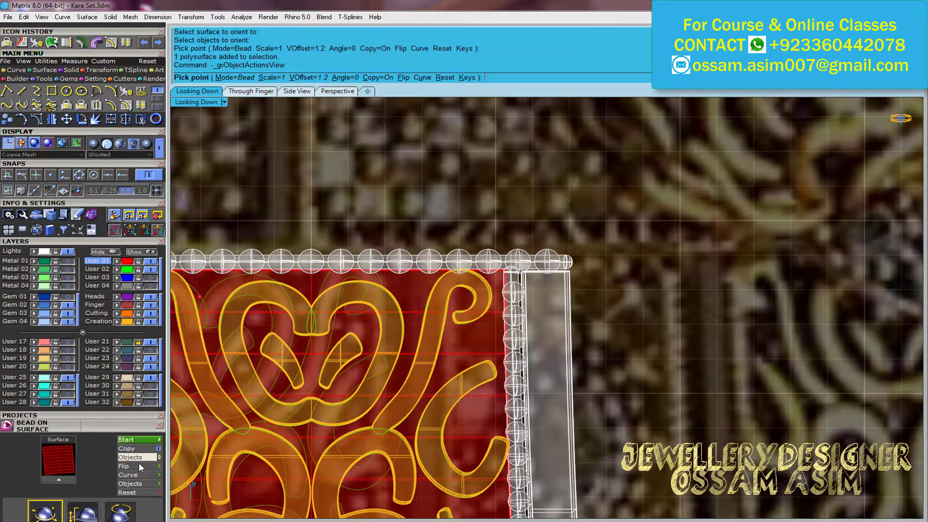
pyautogui.click(140, 466)
pyautogui.scroll(2, 467, 341)
pyautogui.scroll(2, 467, 342)
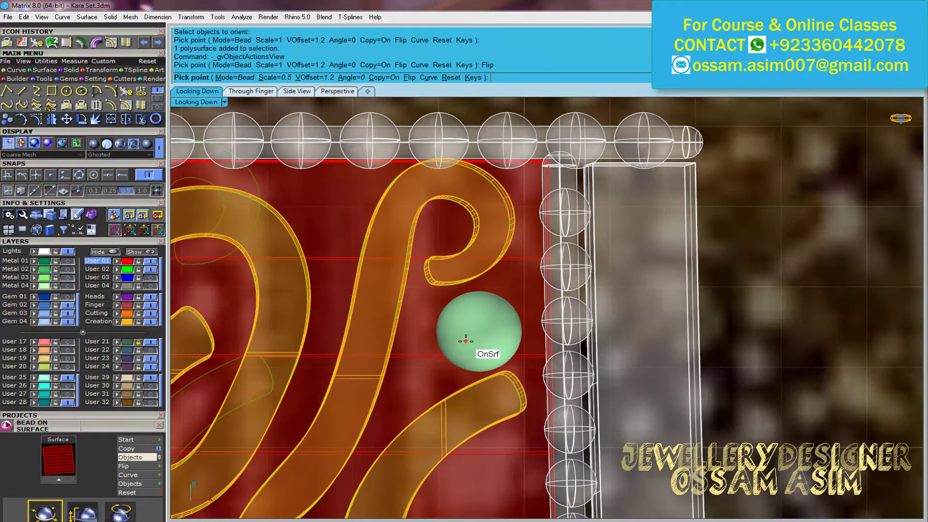
pyautogui.scroll(-1, 351, 226)
pyautogui.scroll(-1, 442, 312)
pyautogui.scroll(-1, 455, 354)
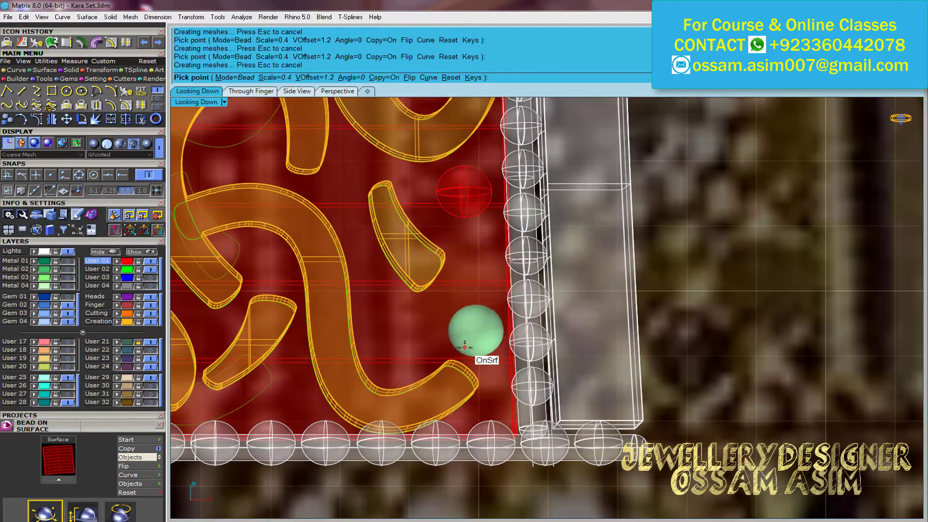
pyautogui.scroll(-1, 468, 346)
pyautogui.press('Return')
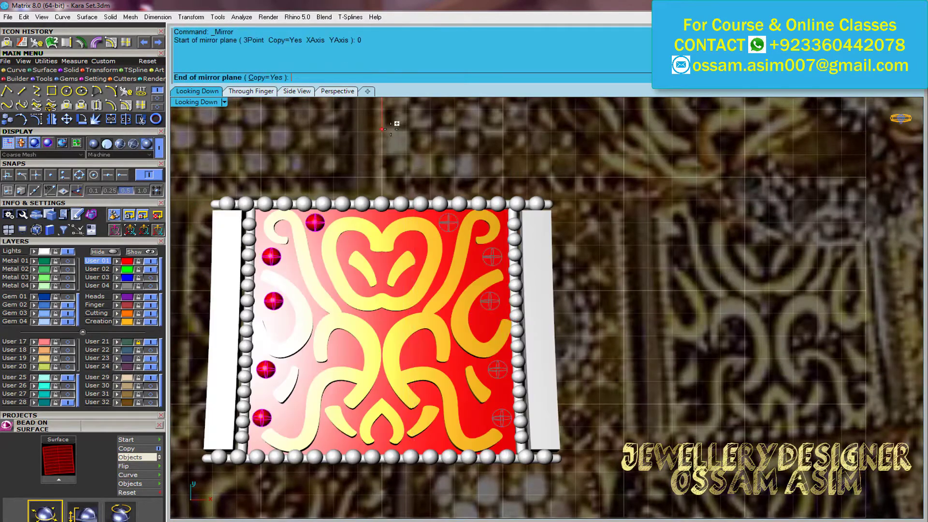
pyautogui.moveTo(255, 248)
pyautogui.mouseDown(button='right')
pyautogui.moveTo(547, 232)
pyautogui.moveTo(475, 321)
pyautogui.moveTo(391, 350)
pyautogui.moveTo(483, 309)
pyautogui.mouseUp(button='right')
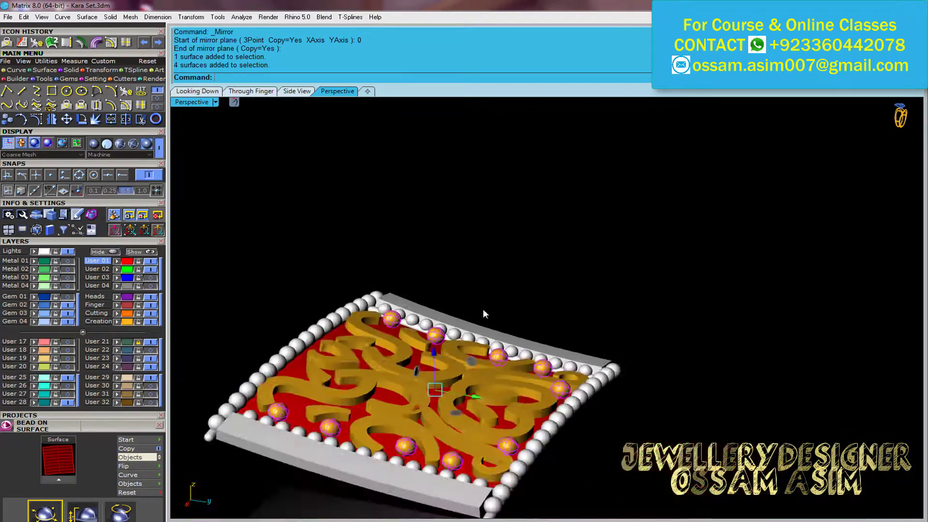
# Window-select all the filigree panel parts, group them, and orbit to check the group
pyautogui.moveTo(270, 142); pyautogui.dragTo(585, 374)
pyautogui.moveTo(445, 302); pyautogui.dragTo(338, 167, button='right')
pyautogui.moveTo(336, 166); pyautogui.dragTo(585, 401)
pyautogui.hotkey('ctrl', 'g')
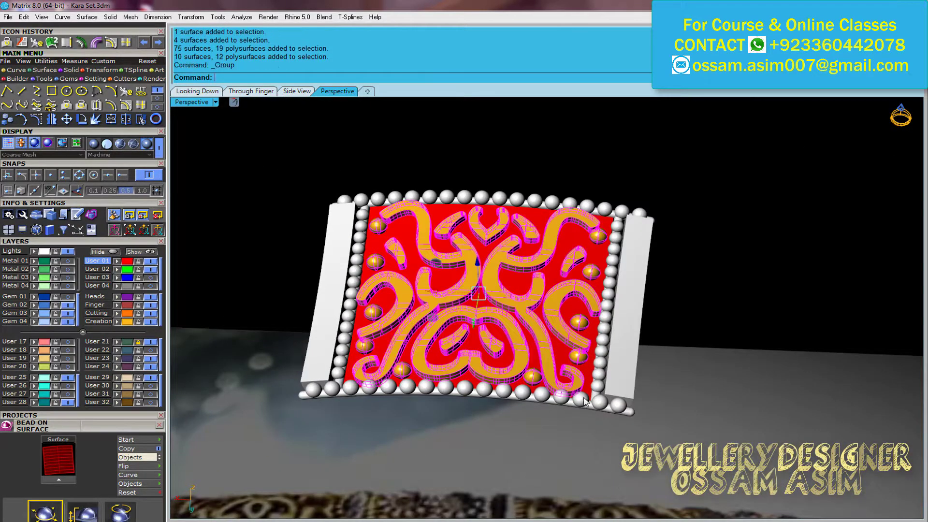
pyautogui.click(690, 265)
pyautogui.click(531, 286)
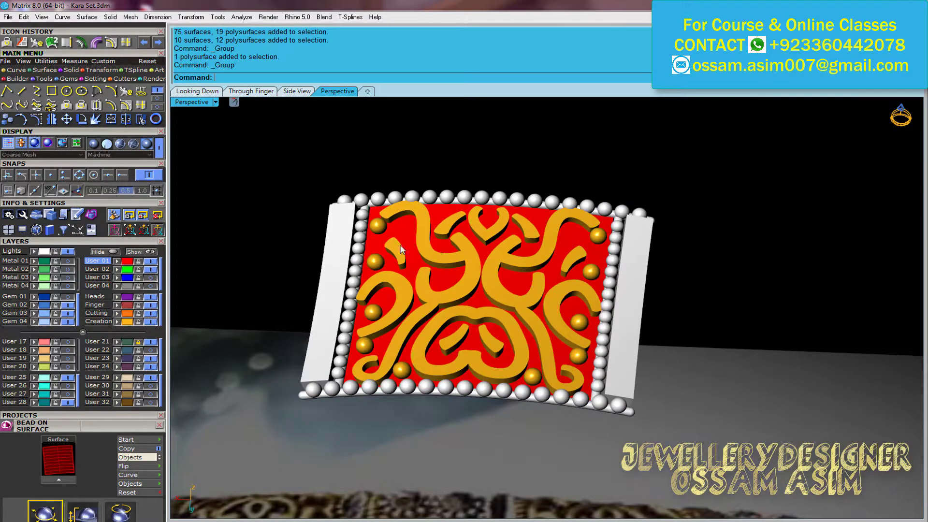
pyautogui.moveTo(270, 136); pyautogui.dragTo(692, 440)
pyautogui.moveTo(484, 291); pyautogui.dragTo(167, 277, button='right')
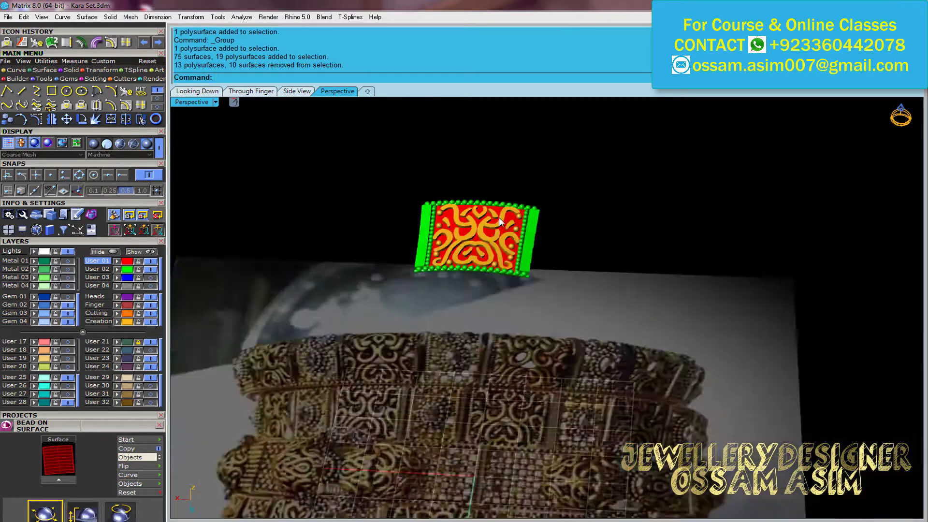
# Hide the objects on the User 01 and User 02 layers
pyautogui.hotkey('ctrl', 'g')
pyautogui.moveTo(482, 263); pyautogui.dragTo(419, 248, button='right')
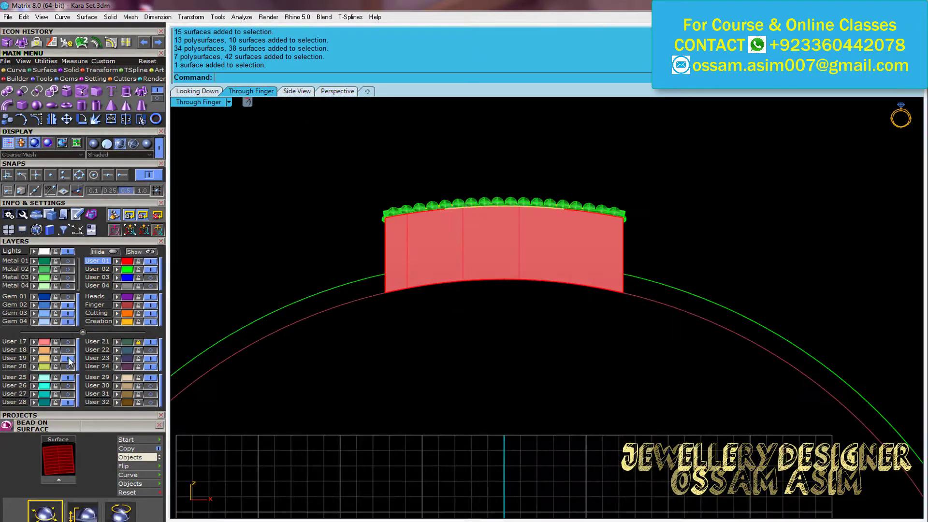
pyautogui.click(151, 261)
pyautogui.click(150, 269)
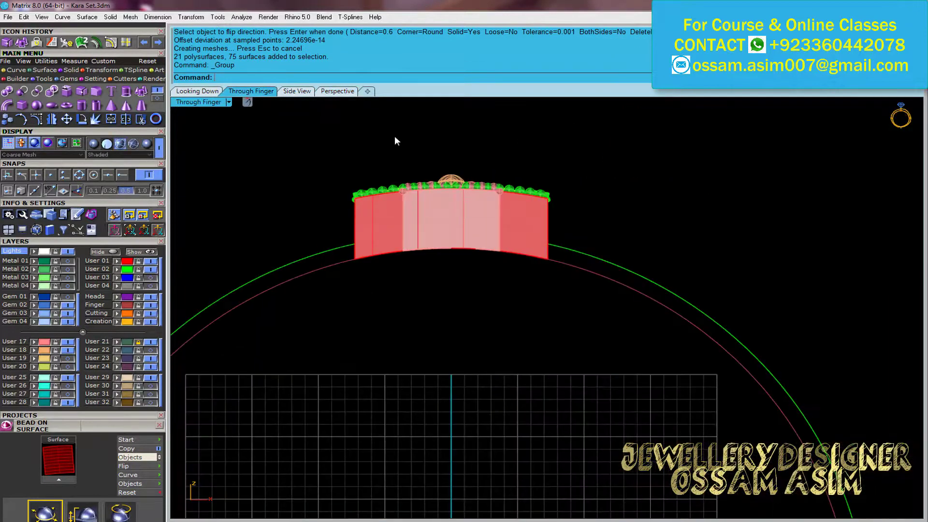
# Rotate the gem-cluster panel about the origin 0 until it meets the filigree panel
pyautogui.scroll(3, 509, 270)
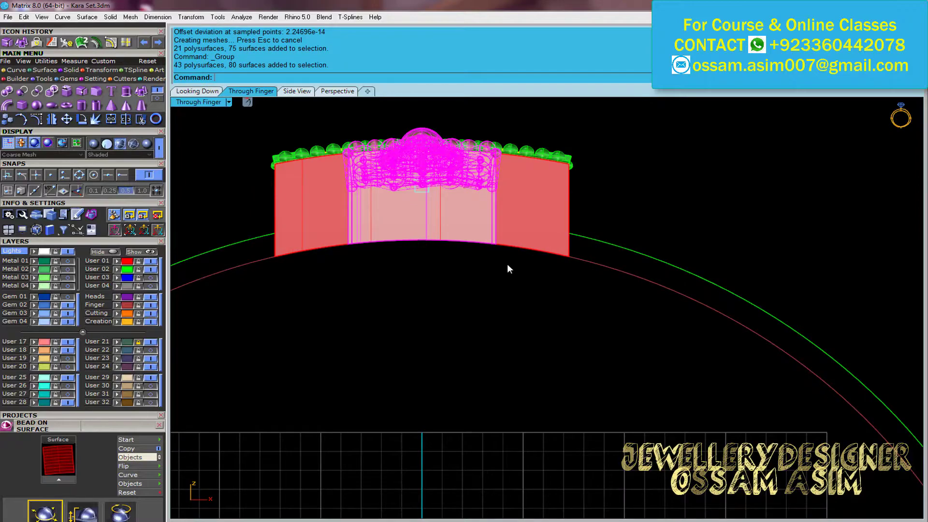
pyautogui.write('0')
pyautogui.press('Return')
pyautogui.scroll(5, 541, 366)
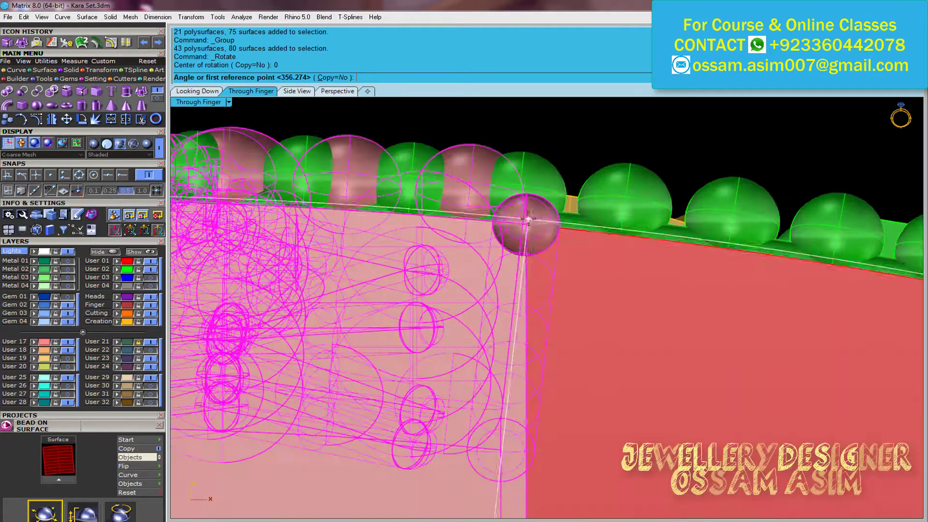
pyautogui.scroll(-5, 526, 224)
pyautogui.scroll(5, 431, 253)
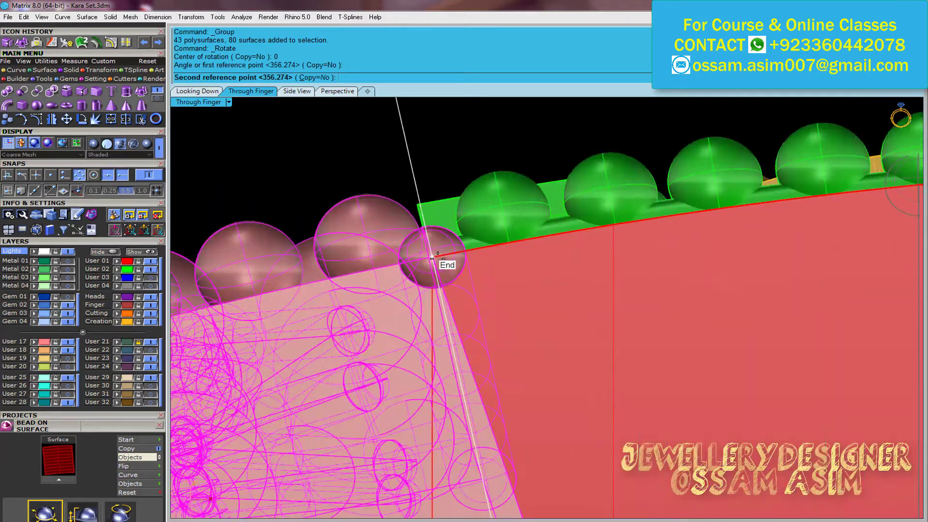
pyautogui.click(431, 253)
pyautogui.scroll(-5, 431, 253)
# Inspect the aligned panels in Perspective view, then select everything in the model
pyautogui.click(337, 90)
pyautogui.scroll(5, 642, 245)
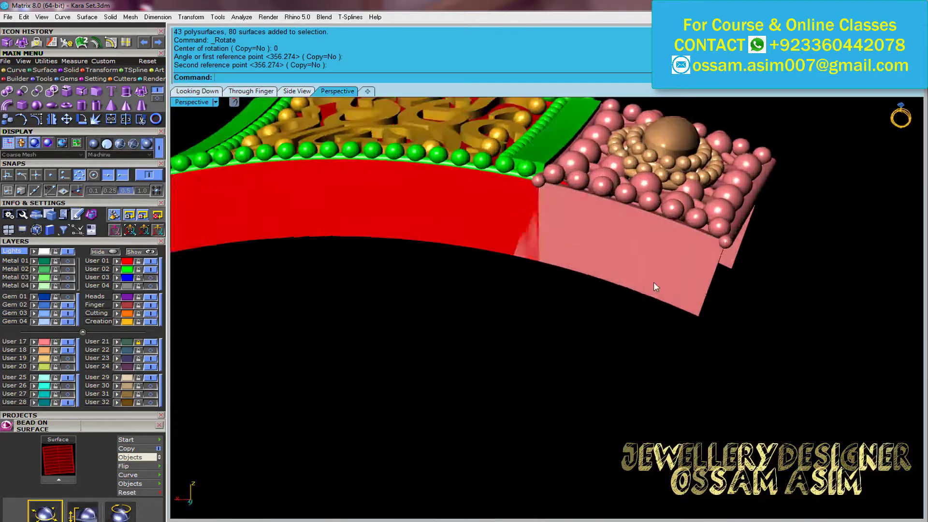
pyautogui.scroll(3, 653, 283)
pyautogui.click(827, 233)
pyautogui.press('Escape')
pyautogui.scroll(-10, 504, 234)
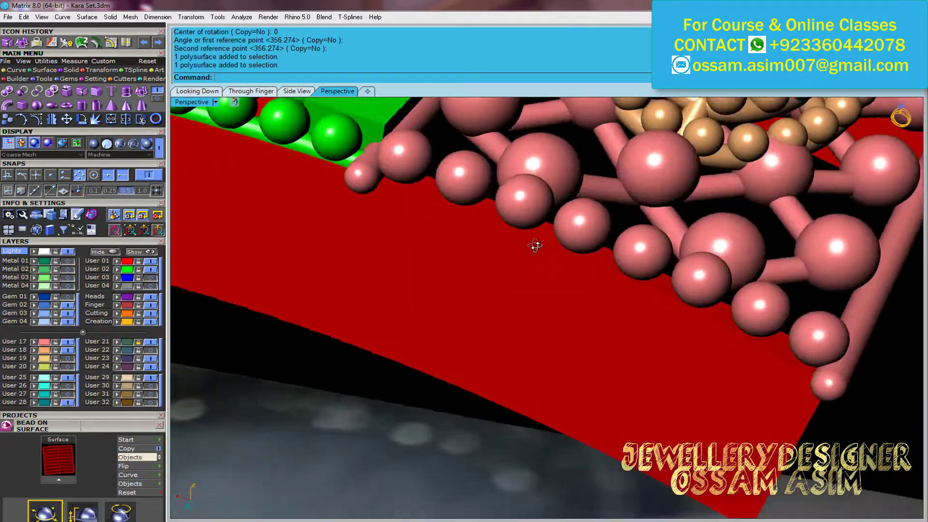
pyautogui.scroll(-5, 443, 304)
pyautogui.hotkey('ctrl', 'a')
# Orbit and zoom to face the front filigree pattern
pyautogui.scroll(3, 442, 299)
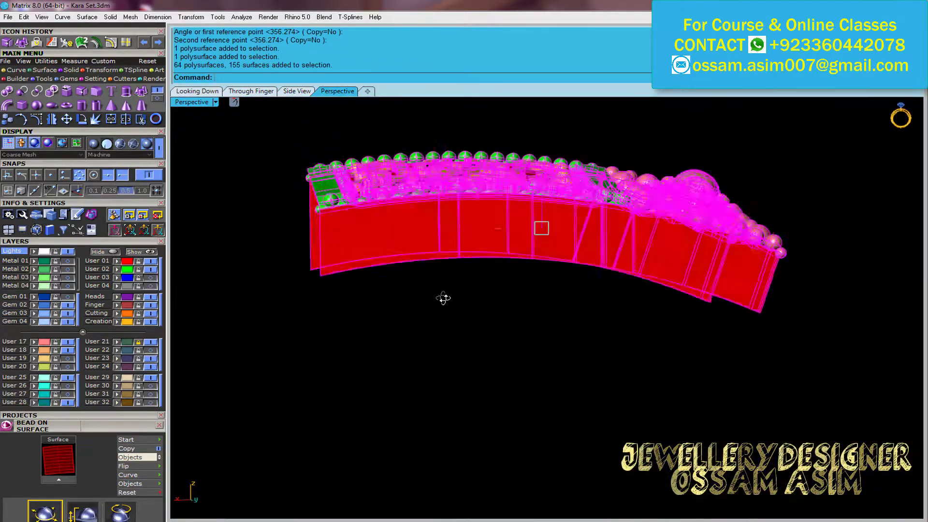
pyautogui.scroll(3, 539, 319)
pyautogui.scroll(2, 517, 319)
pyautogui.scroll(3, 517, 319)
pyautogui.moveTo(580, 331); pyautogui.dragTo(484, 218, button='right')
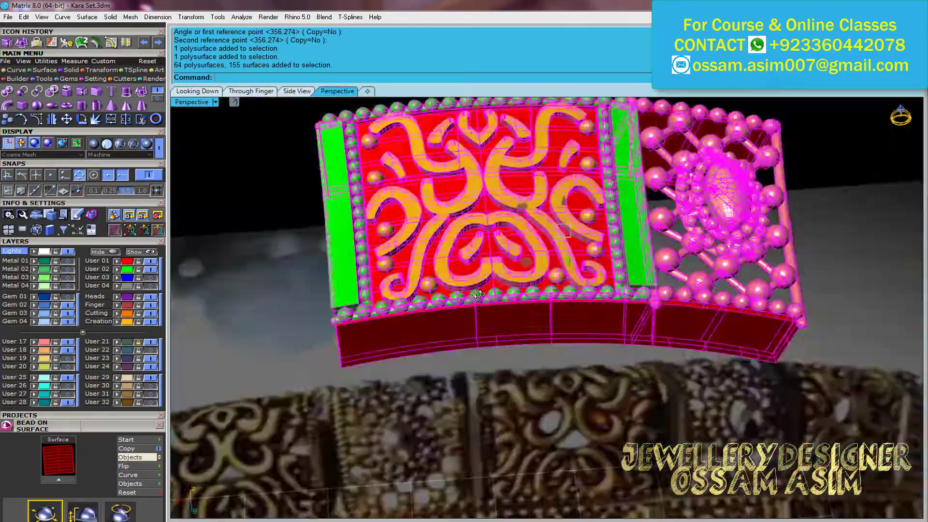
pyautogui.scroll(-5, 458, 193)
pyautogui.scroll(5, 491, 263)
# In the Through Finger view, rotate the assembled panels about the origin 0
pyautogui.click(251, 91)
pyautogui.scroll(-3, 438, 204)
pyautogui.press('Return')
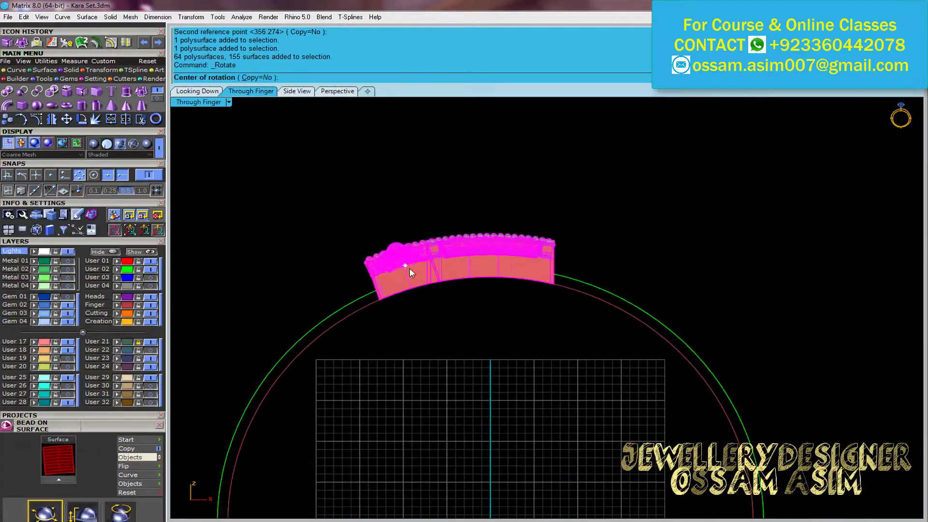
pyautogui.write('0')
pyautogui.press('Return')
pyautogui.scroll(3, 410, 268)
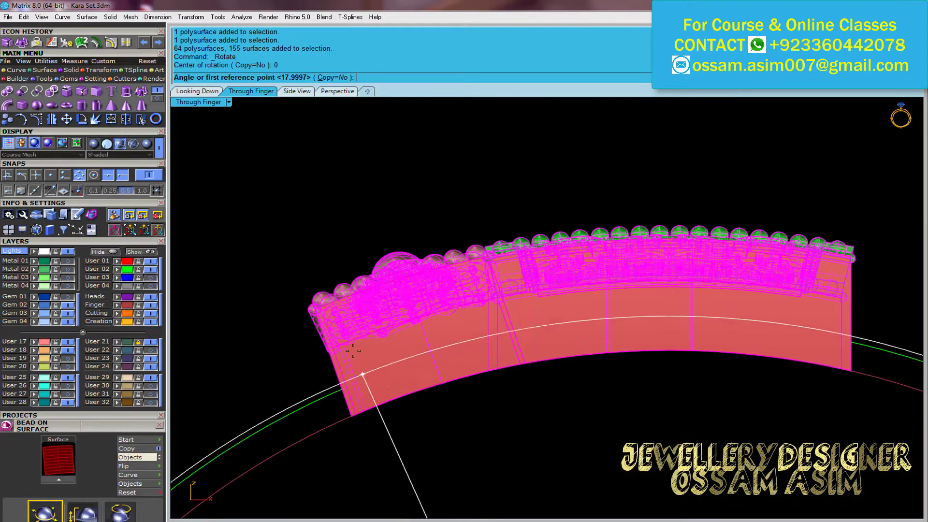
pyautogui.scroll(-4, 352, 350)
pyautogui.press('Return')
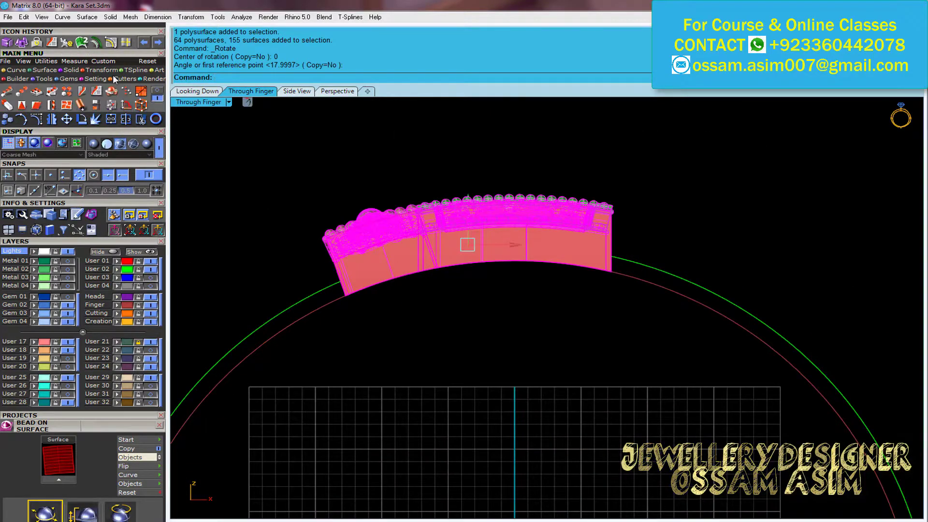
# Rotate the panel again about origin 0 from its midpoint, accepting a circular array
pyautogui.scroll(3, 562, 228)
pyautogui.scroll(2, 582, 203)
pyautogui.scroll(1, 638, 203)
pyautogui.scroll(2, 657, 193)
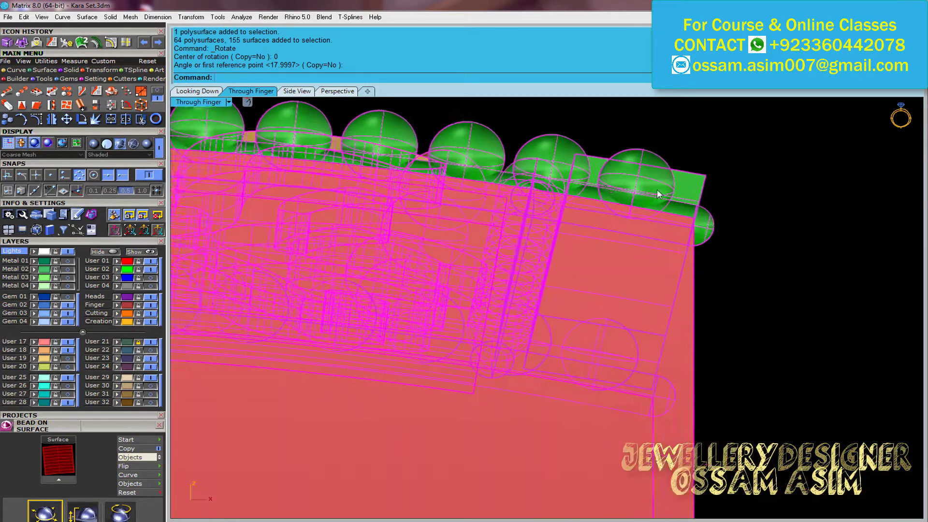
pyautogui.press('Return')
pyautogui.write('0')
pyautogui.press('Return')
pyautogui.scroll(-4, 439, 329)
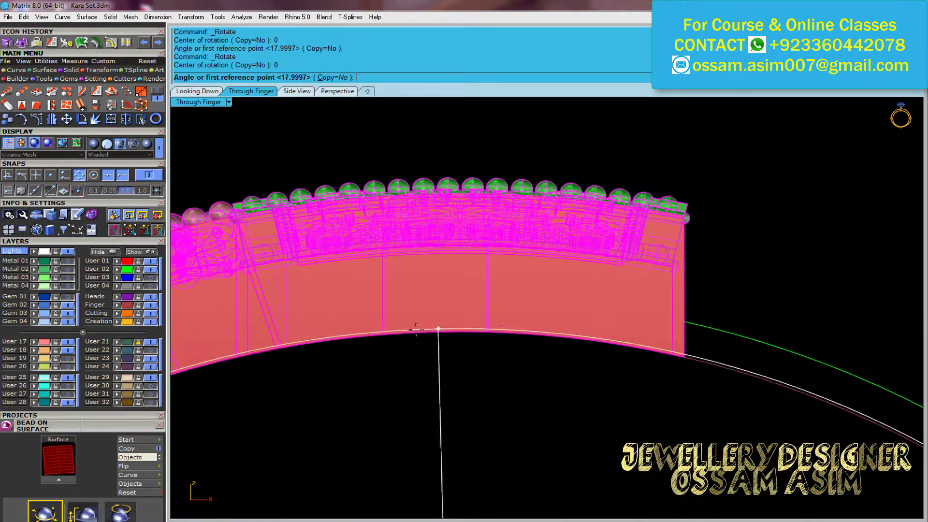
pyautogui.click(460, 332)
pyautogui.scroll(-3, 420, 242)
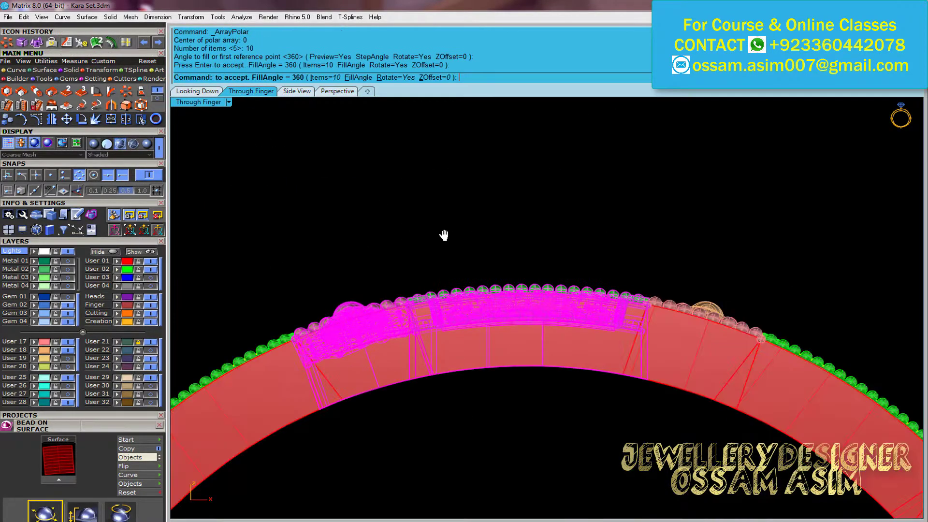
pyautogui.press('Return')
pyautogui.scroll(-2, 489, 289)
# Copy the panel pieces, undo the circular array, paste them back, and check rendered Perspective
pyautogui.hotkey('ctrl', 'c')
pyautogui.hotkey('ctrl', 'z')
pyautogui.hotkey('ctrl', 'v')
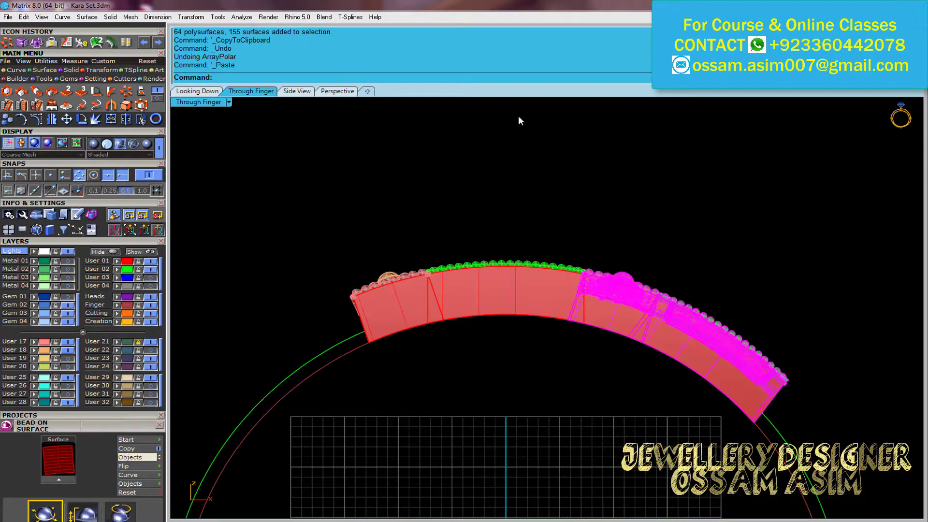
pyautogui.click(337, 91)
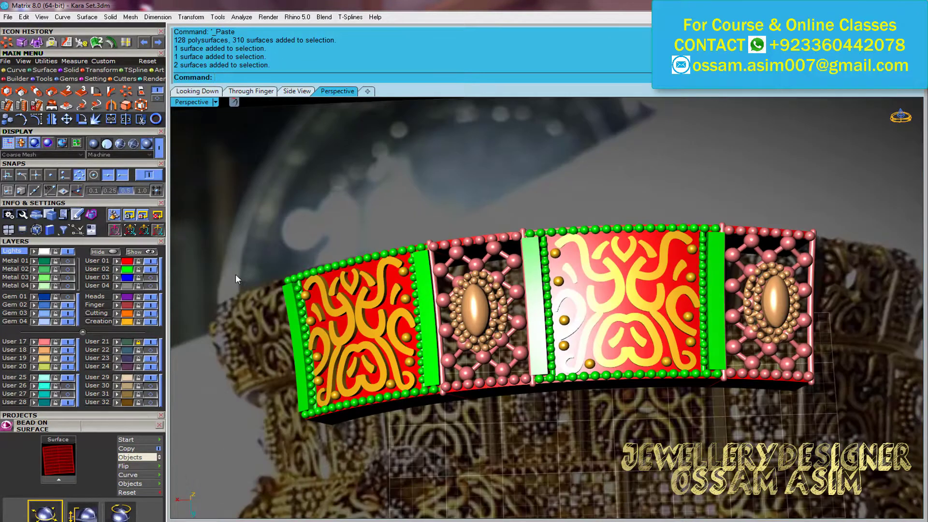
# Hide the panel parts, restore the deleted curves, save the Kara Set file, and show the cyan band
pyautogui.click(124, 279)
pyautogui.click(66, 362)
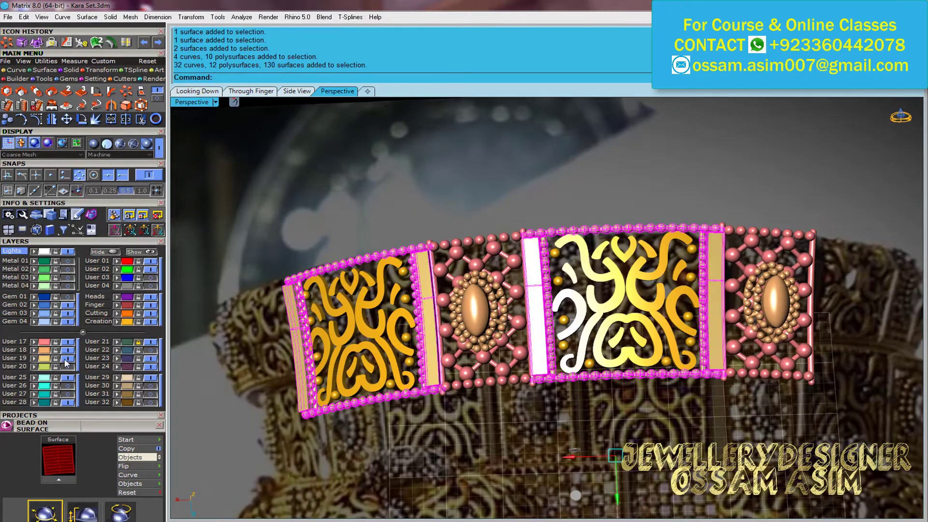
pyautogui.click(128, 323)
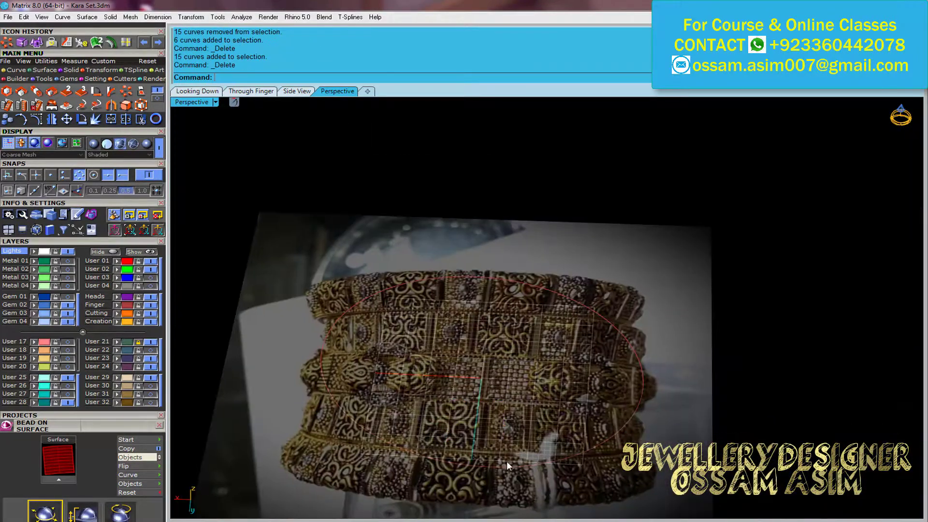
pyautogui.hotkey('ctrl', 'z')
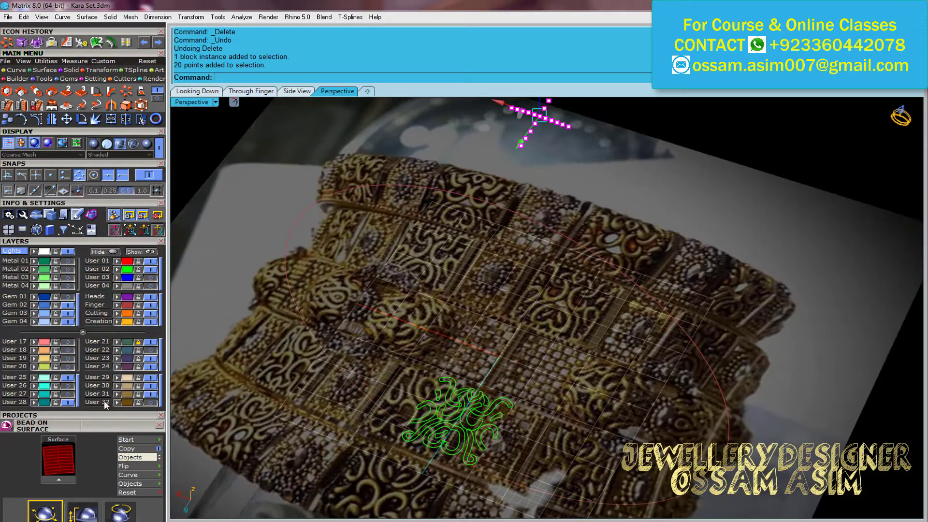
pyautogui.hotkey('ctrl', 's')
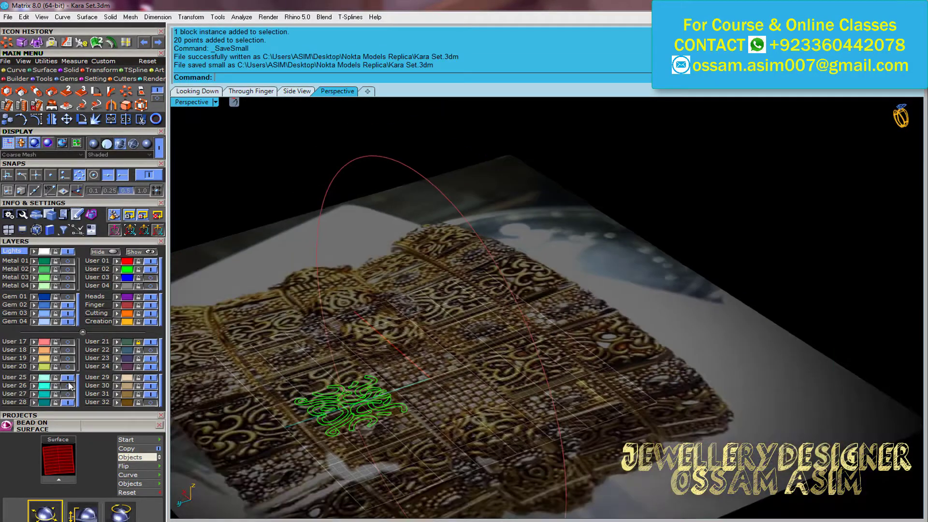
pyautogui.click(69, 386)
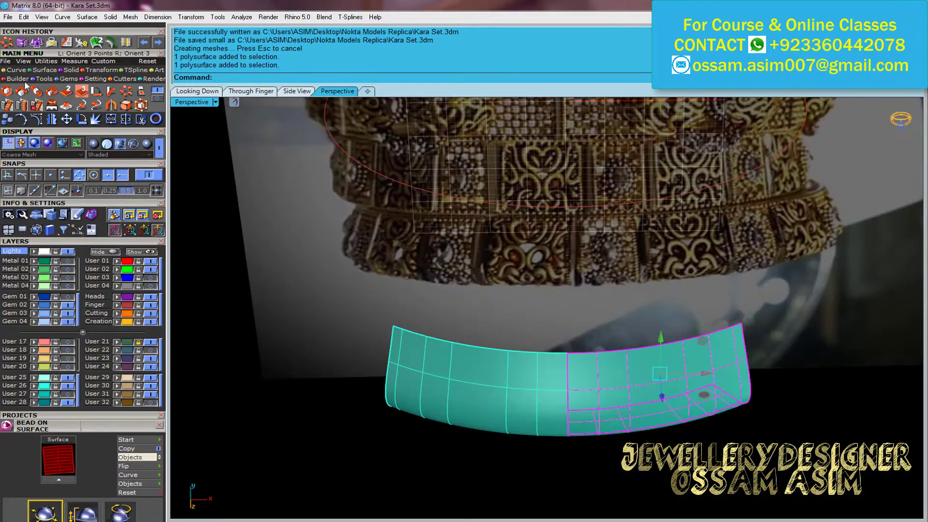
# Select the left part of the band surface and orbit to look down on it
pyautogui.click(76, 111)
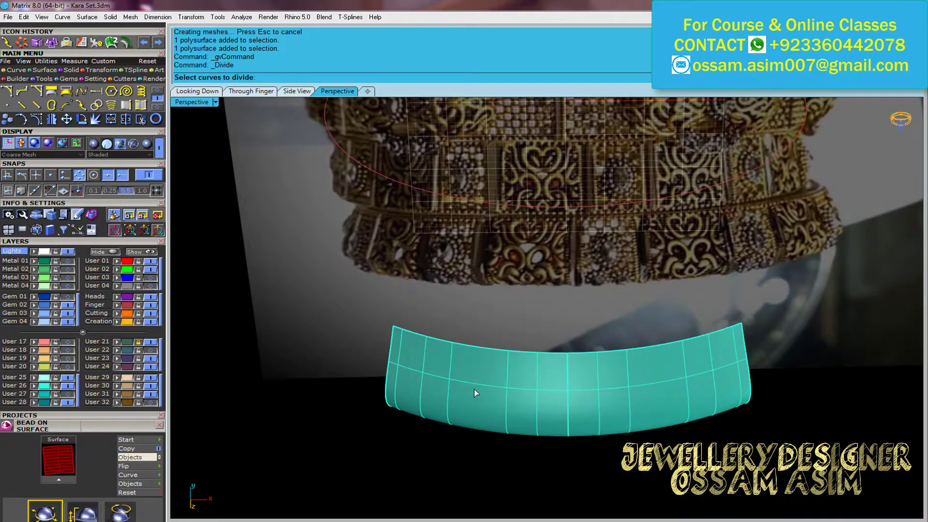
pyautogui.click(116, 367)
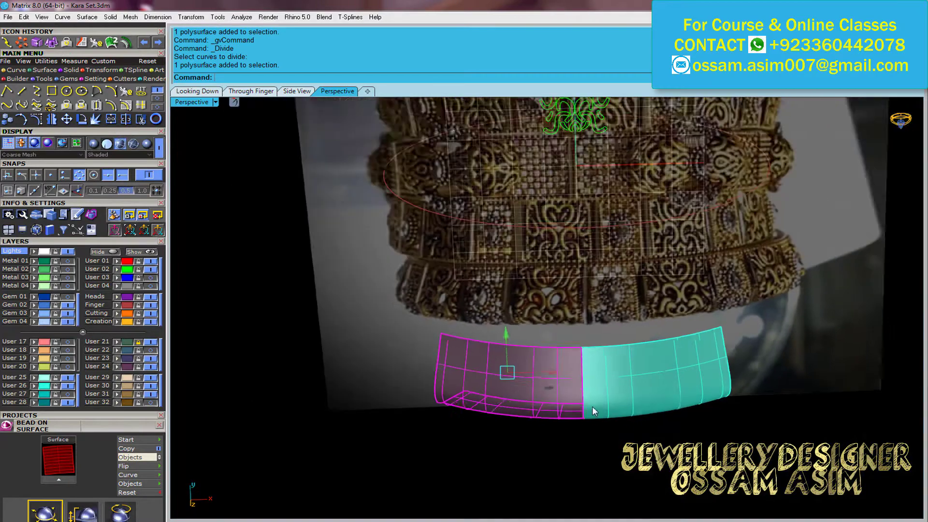
pyautogui.moveTo(593, 406); pyautogui.dragTo(611, 339, button='right')
pyautogui.scroll(5, 645, 323)
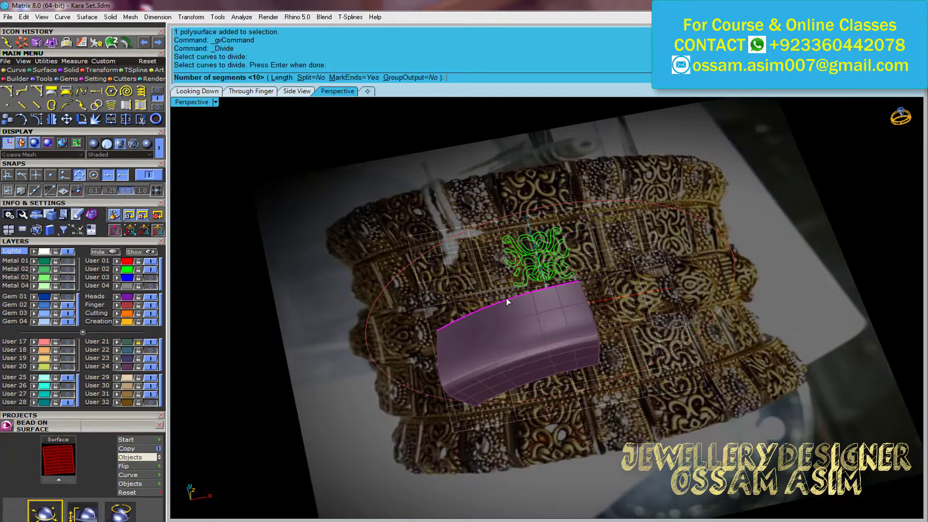
pyautogui.scroll(3, 498, 349)
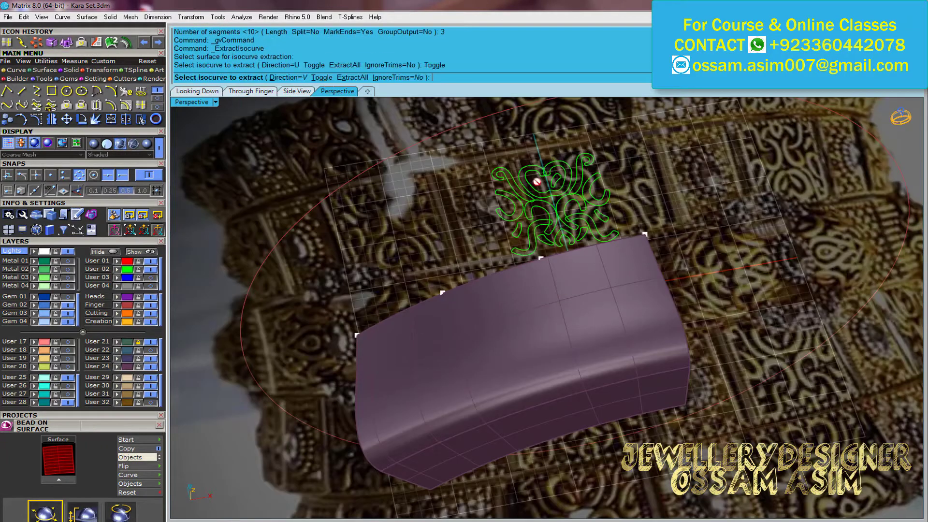
# Extract an isocurve across the band, split the band there, and select the narrow purple piece
pyautogui.click(51, 175)
pyautogui.click(546, 309)
pyautogui.click(95, 121)
pyautogui.click(608, 367)
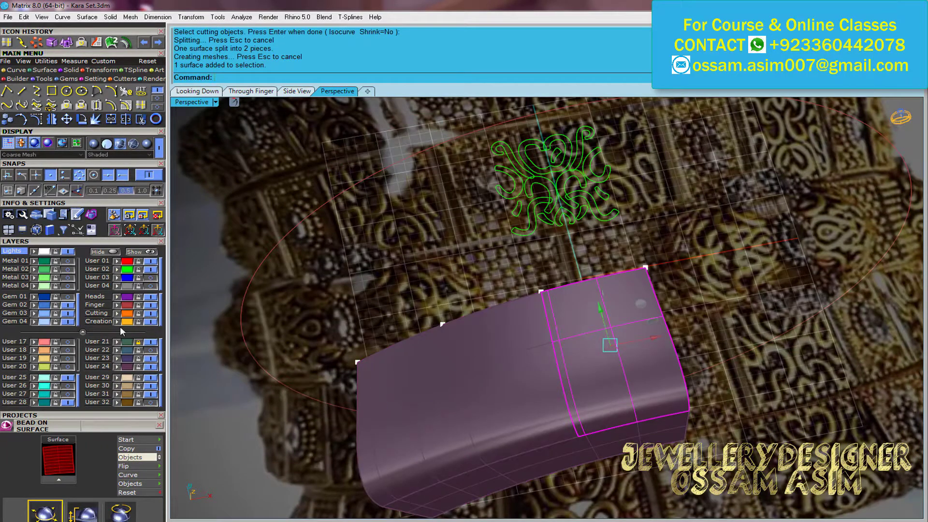
pyautogui.click(489, 390)
pyautogui.moveTo(489, 389)
pyautogui.mouseDown(button='right')
pyautogui.moveTo(552, 262)
pyautogui.moveTo(214, 364)
pyautogui.mouseUp(button='right')
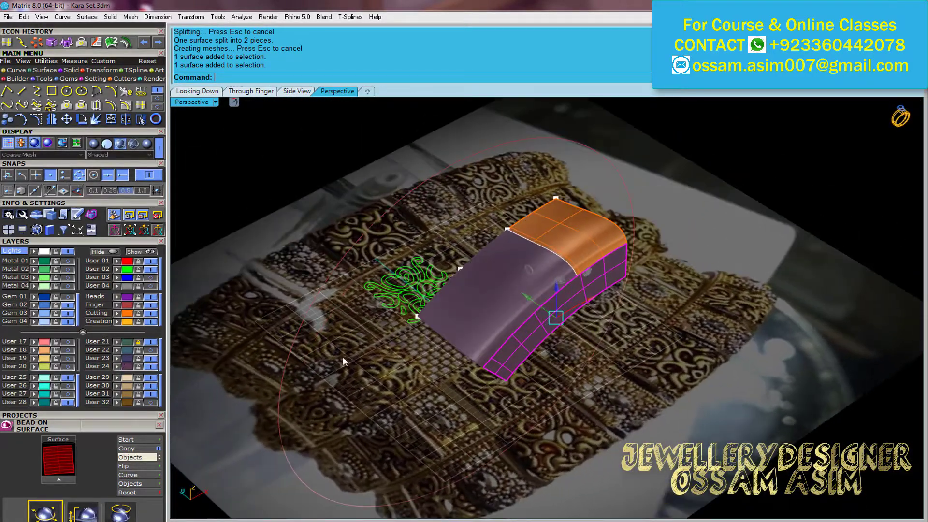
pyautogui.click(116, 366)
pyautogui.moveTo(203, 358); pyautogui.dragTo(456, 399, button='right')
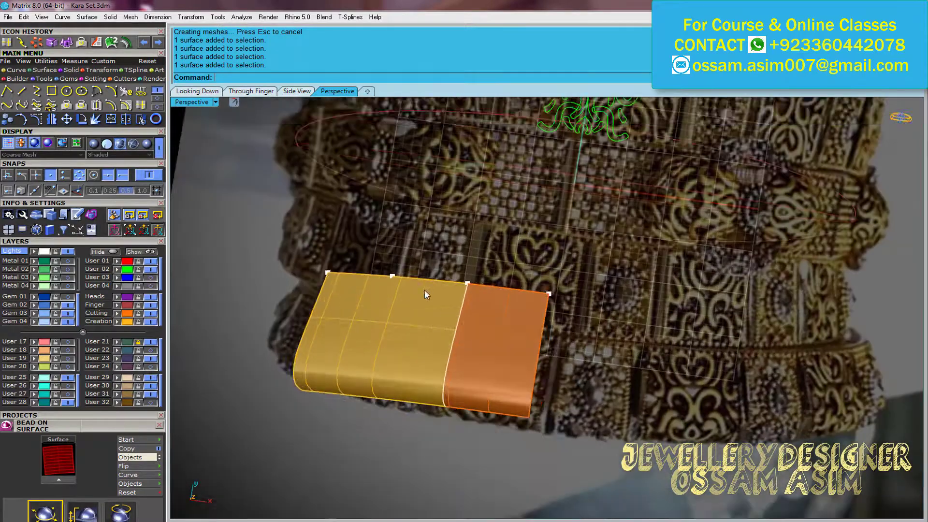
pyautogui.hotkey('ctrl', 'Tab')
# Rotate the narrow piece about the origin so it sits at the bangle's top-centre
pyautogui.write('rotate')
pyautogui.press('Return')
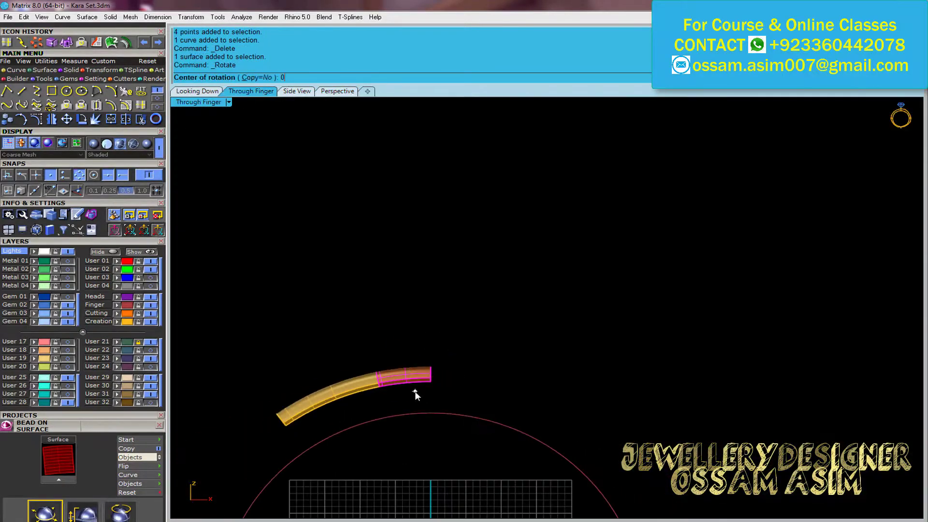
pyautogui.click(338, 426)
pyautogui.press('Return')
pyautogui.write('00')
pyautogui.press('Return')
pyautogui.click(393, 242)
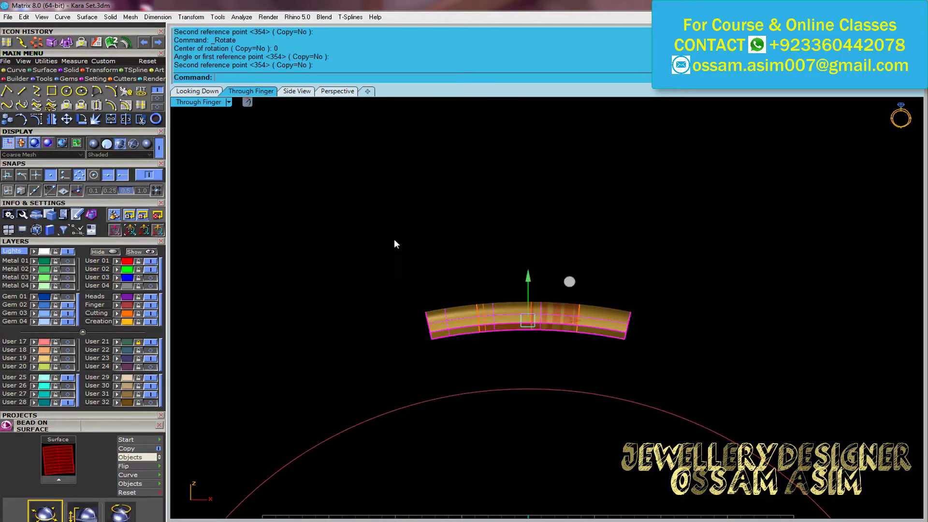
pyautogui.hotkey('ctrl', 'Tab')
# Set the haloed oval gem cluster centred on the piece using Object mode with Flip
pyautogui.moveTo(503, 307)
pyautogui.mouseDown(button='right')
pyautogui.moveTo(555, 382)
pyautogui.moveTo(623, 306)
pyautogui.moveTo(518, 300)
pyautogui.mouseUp(button='right')
pyautogui.scroll(3, 518, 300)
pyautogui.scroll(2, 558, 355)
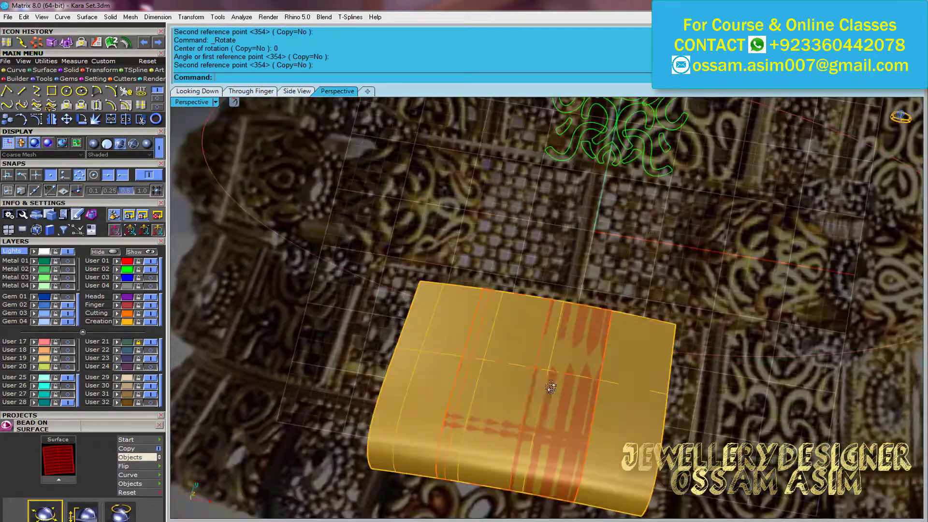
pyautogui.scroll(-2, 551, 387)
pyautogui.click(552, 387)
pyautogui.scroll(-5, 551, 387)
pyautogui.moveTo(551, 387)
pyautogui.mouseDown(button='right')
pyautogui.moveTo(435, 291)
pyautogui.moveTo(338, 338)
pyautogui.mouseUp(button='right')
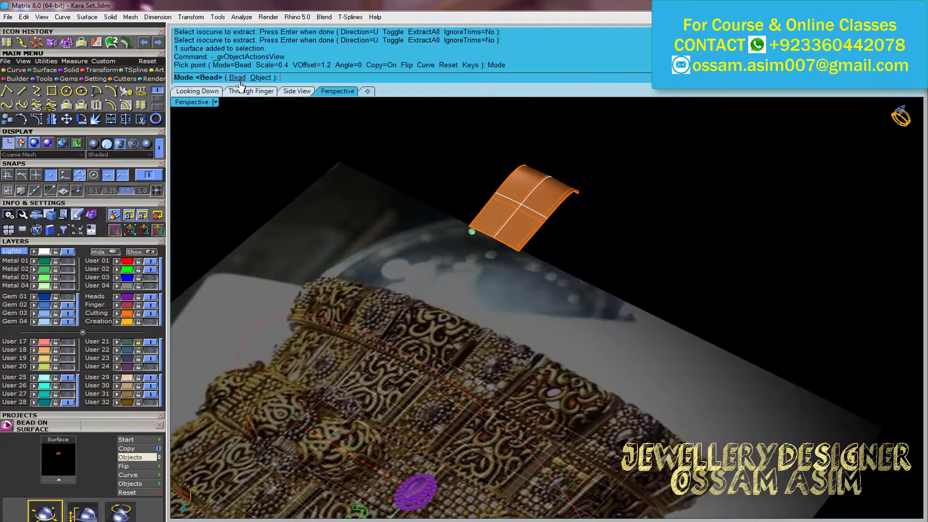
pyautogui.click(261, 78)
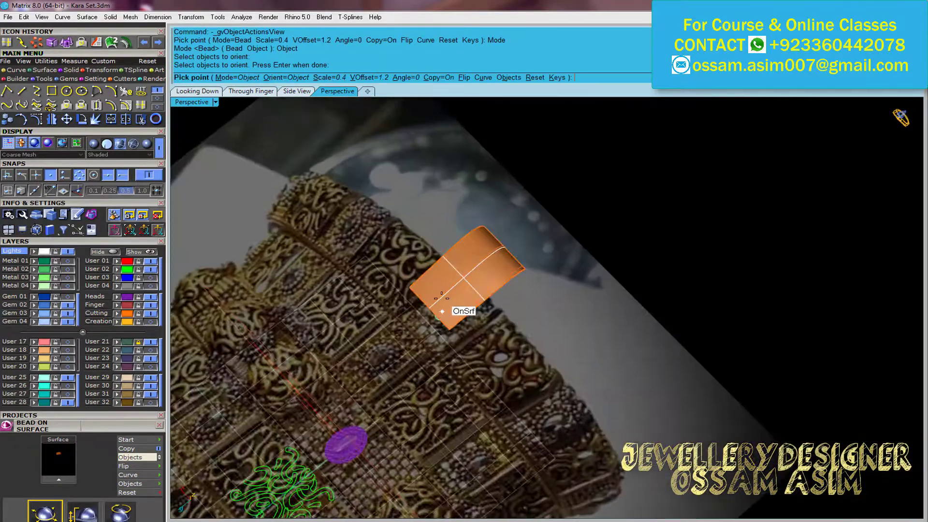
pyautogui.click(464, 78)
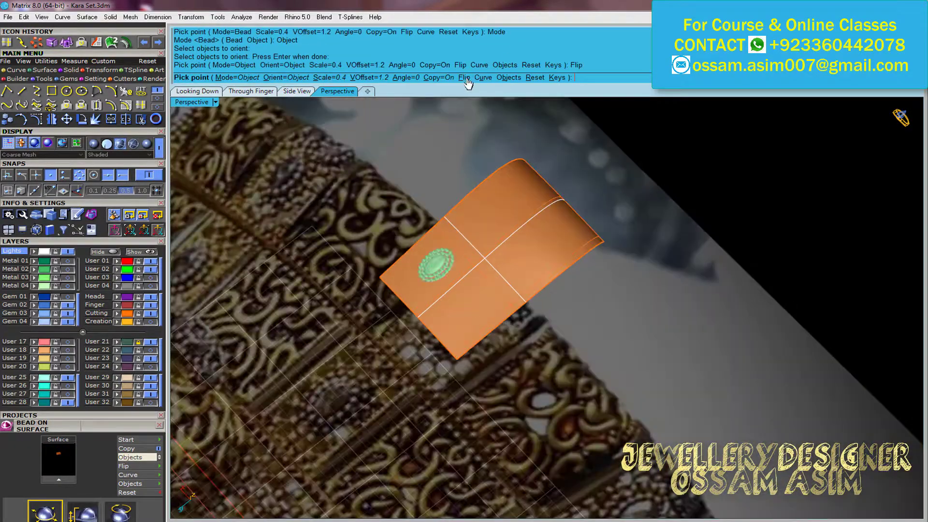
pyautogui.click(488, 260)
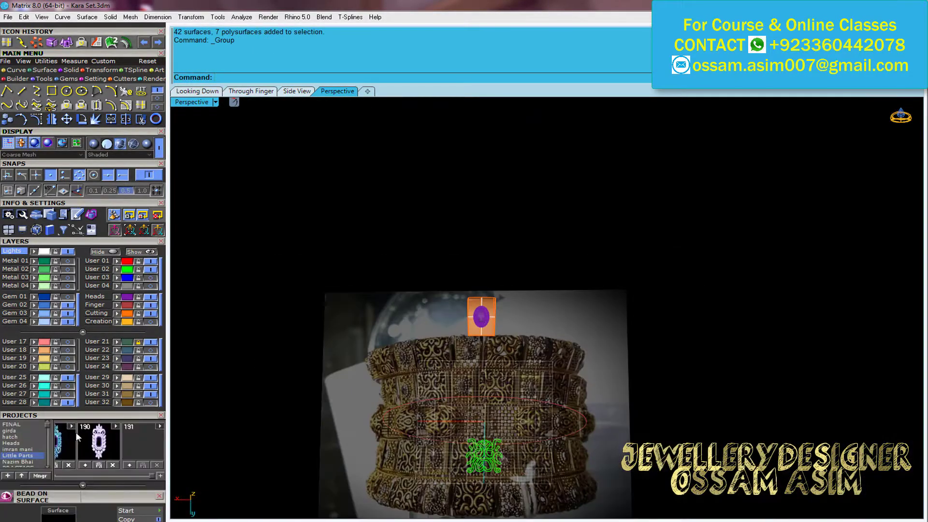
# Import part 75 from the Little Parts library
pyautogui.click(160, 475)
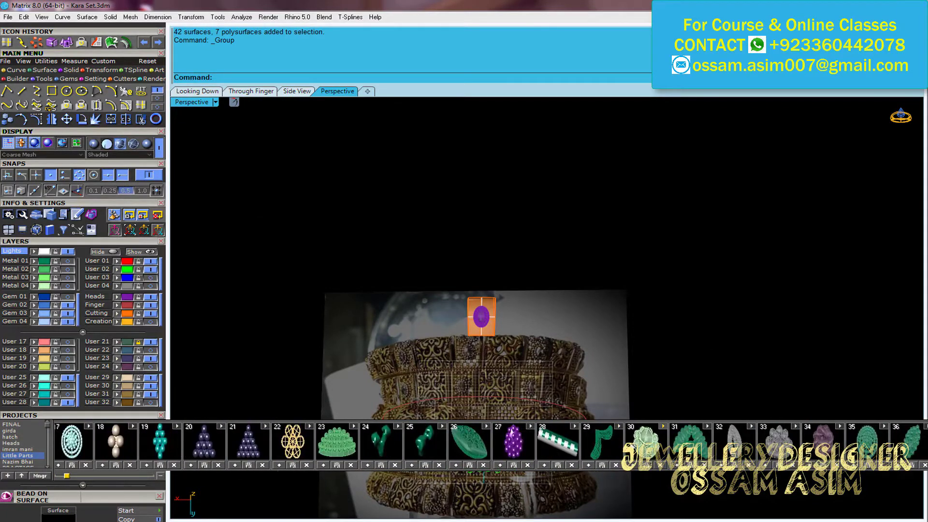
pyautogui.scroll(-3, 652, 442)
pyautogui.scroll(-3, 619, 442)
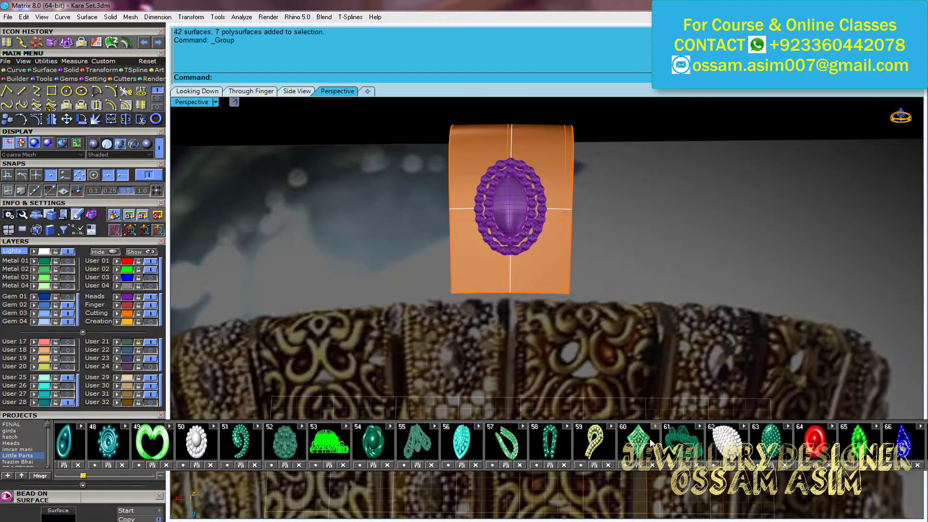
pyautogui.scroll(-3, 581, 442)
pyautogui.scroll(-3, 541, 442)
pyautogui.scroll(-1, 512, 448)
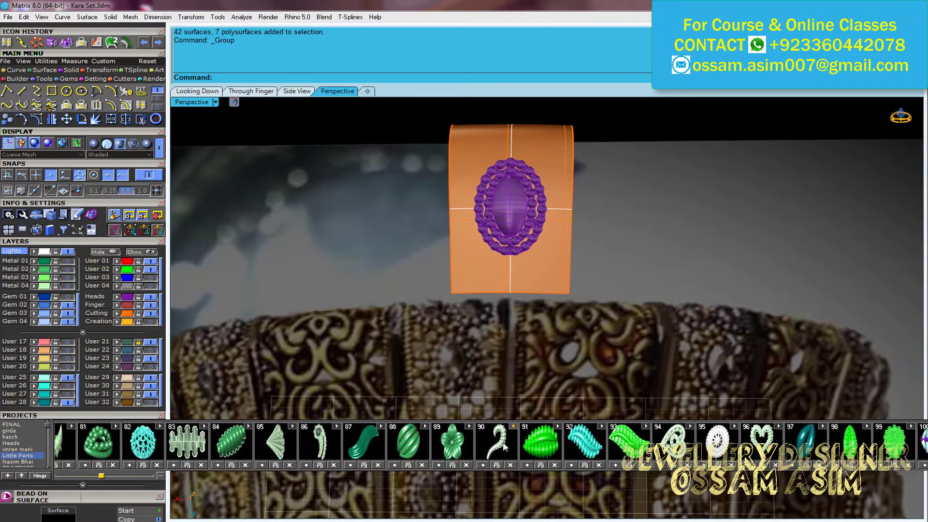
pyautogui.scroll(-1, 527, 449)
pyautogui.scroll(-1, 539, 449)
pyautogui.click(234, 441)
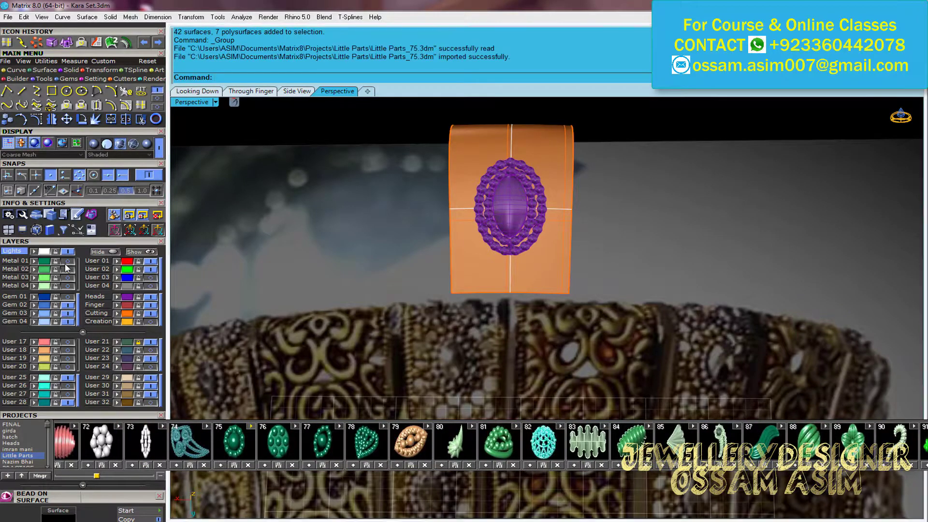
# Check the imported part in Looking Down and Perspective views, selecting the orange panel beneath
pyautogui.moveTo(422, 359)
pyautogui.mouseDown(button='right')
pyautogui.moveTo(464, 270)
pyautogui.moveTo(437, 194)
pyautogui.moveTo(490, 187)
pyautogui.moveTo(498, 368)
pyautogui.moveTo(318, 350)
pyautogui.moveTo(659, 311)
pyautogui.mouseUp(button='right')
pyautogui.hotkey('ctrl', 'Tab')
pyautogui.moveTo(777, 355)
pyautogui.mouseDown(button='right')
pyautogui.moveTo(732, 338)
pyautogui.moveTo(563, 324)
pyautogui.mouseUp(button='right')
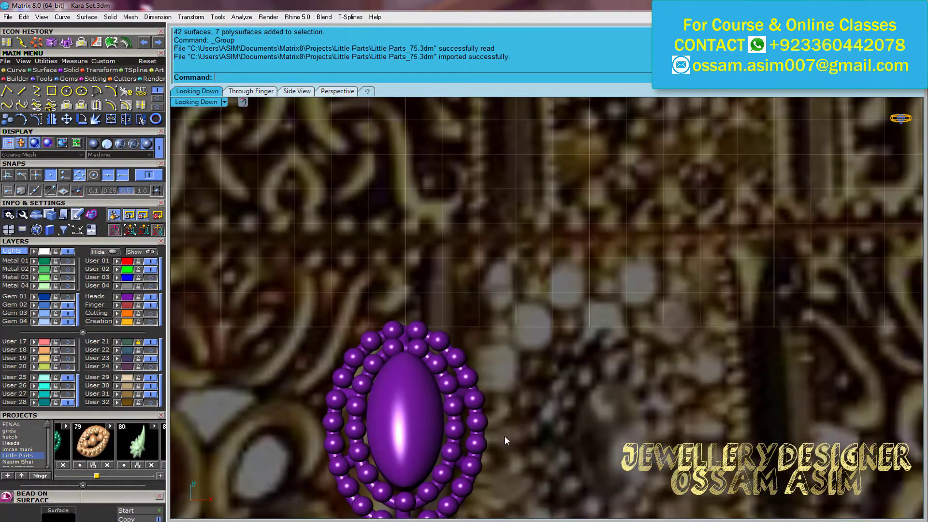
pyautogui.scroll(-3, 506, 440)
pyautogui.hotkey('ctrl', 'Tab')
pyautogui.moveTo(513, 387)
pyautogui.mouseDown(button='right')
pyautogui.moveTo(494, 347)
pyautogui.moveTo(463, 325)
pyautogui.moveTo(478, 295)
pyautogui.mouseUp(button='right')
pyautogui.click(483, 290)
pyautogui.scroll(5, 454, 292)
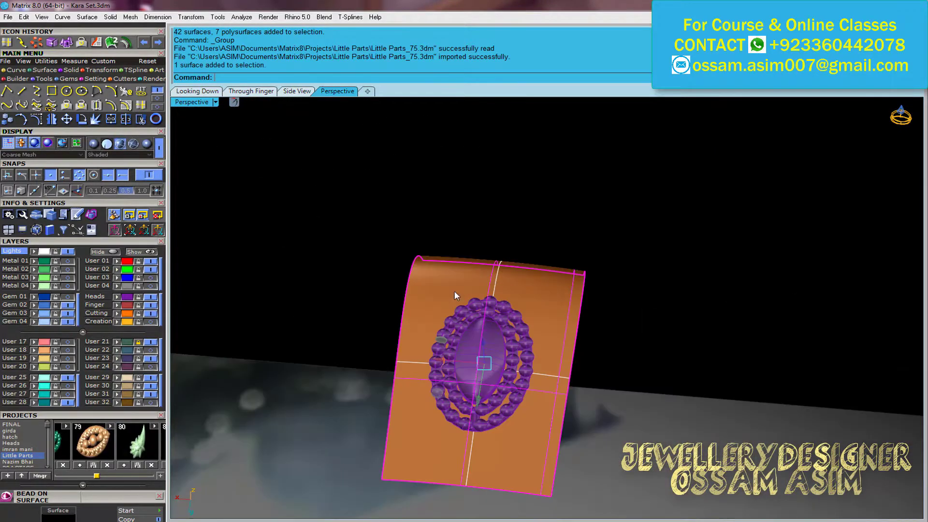
# Line the panel's bottom edge with white beads, adjusting row start, end and spacing
pyautogui.click(133, 107)
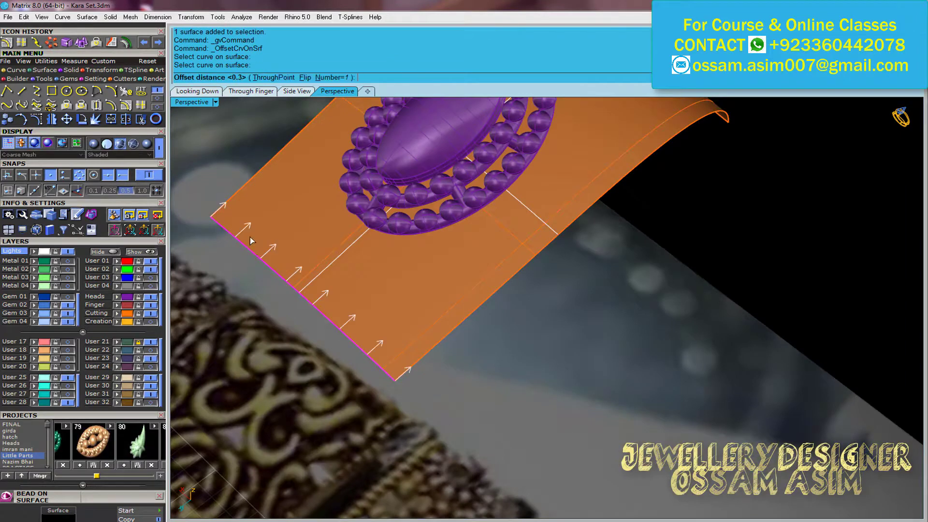
pyautogui.scroll(-3, 503, 403)
pyautogui.moveTo(204, 227); pyautogui.dragTo(288, 196, button='right')
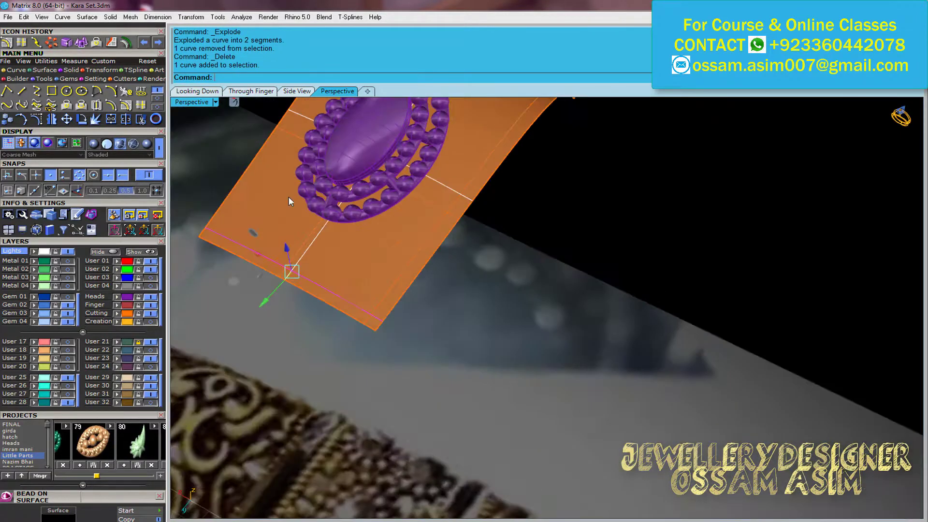
pyautogui.click(94, 356)
pyautogui.press('F6')
pyautogui.click(429, 302)
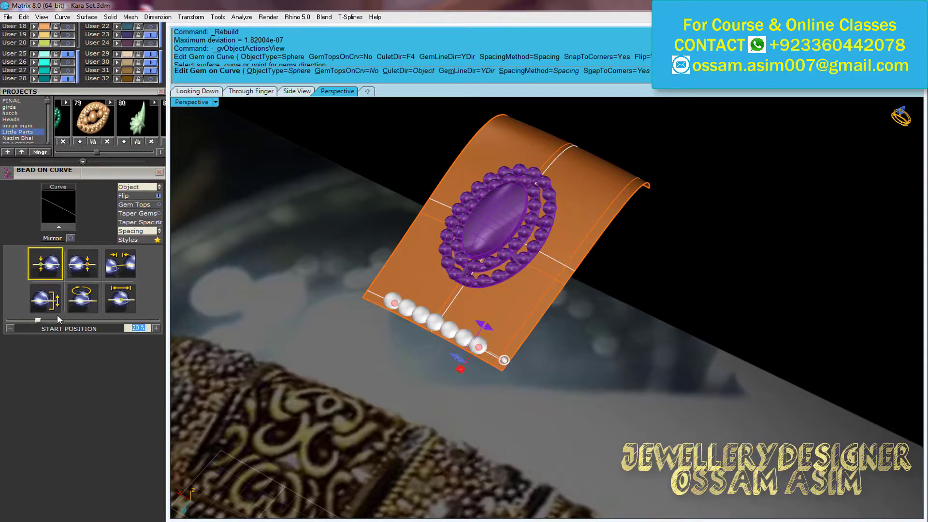
pyautogui.moveTo(38, 320); pyautogui.dragTo(15, 320)
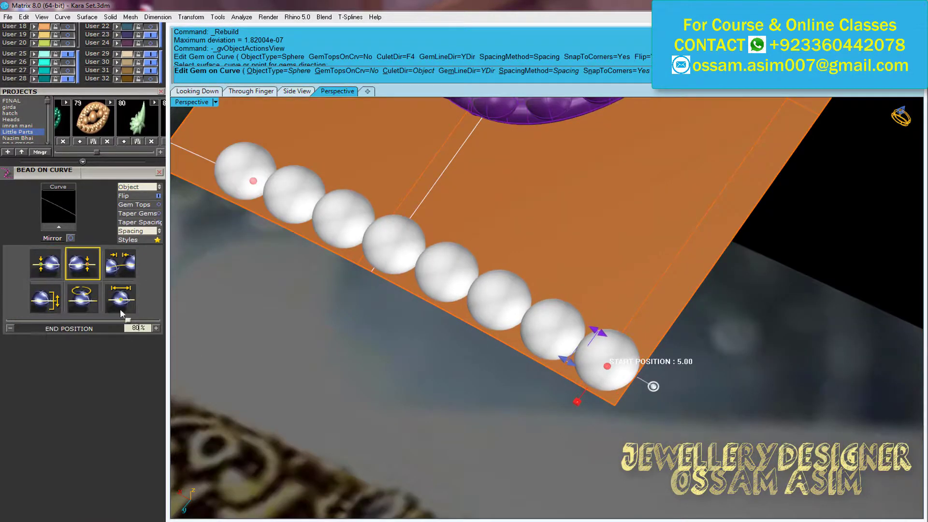
pyautogui.moveTo(128, 320); pyautogui.dragTo(150, 320)
pyautogui.moveTo(81, 320); pyautogui.dragTo(84, 320)
pyautogui.rightClick(448, 444)
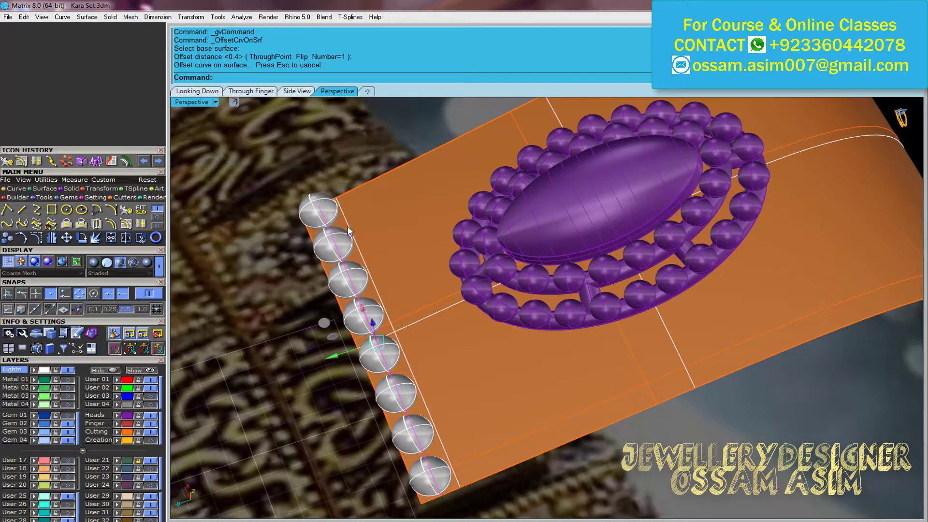
# Offset a curve inside the left edge and bead it, ending the row at 90
pyautogui.moveTo(349, 231)
pyautogui.mouseDown(button='right')
pyautogui.moveTo(364, 274)
pyautogui.moveTo(460, 249)
pyautogui.mouseUp(button='right')
pyautogui.scroll(2, 460, 248)
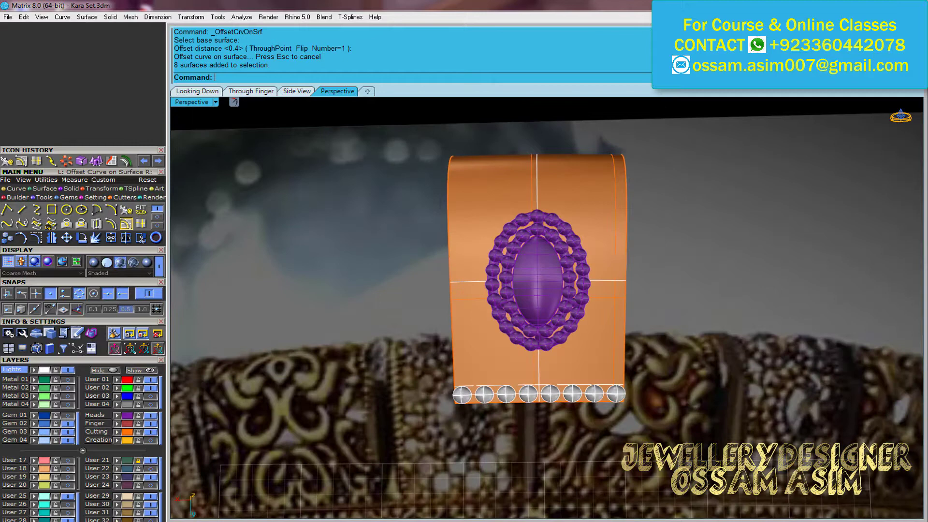
pyautogui.click(450, 221)
pyautogui.click(497, 246)
pyautogui.scroll(2, 482, 252)
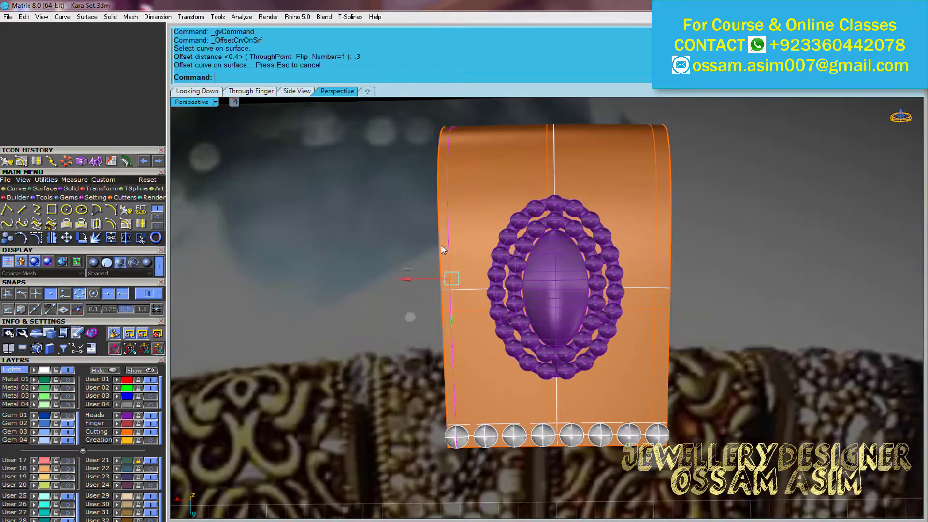
pyautogui.middleClick(364, 219)
pyautogui.click(413, 241)
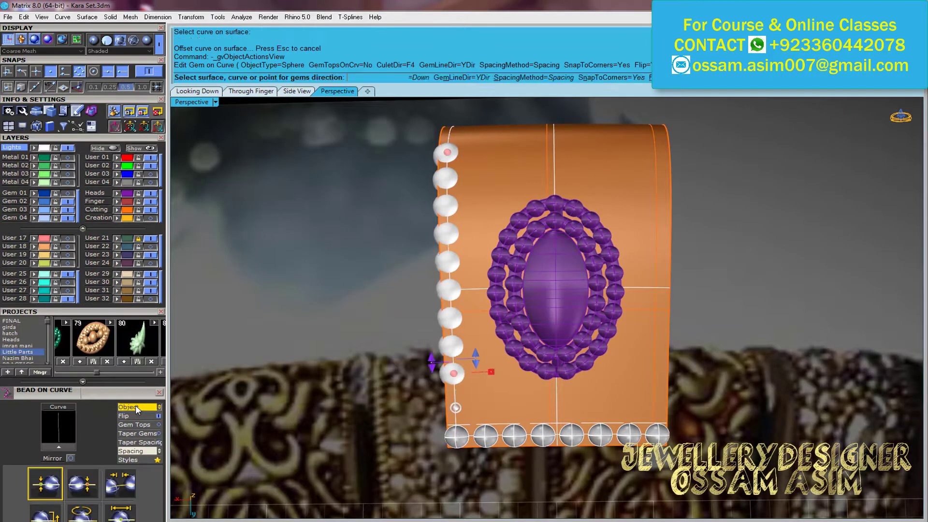
pyautogui.scroll(-4, 84, 329)
pyautogui.click(45, 281)
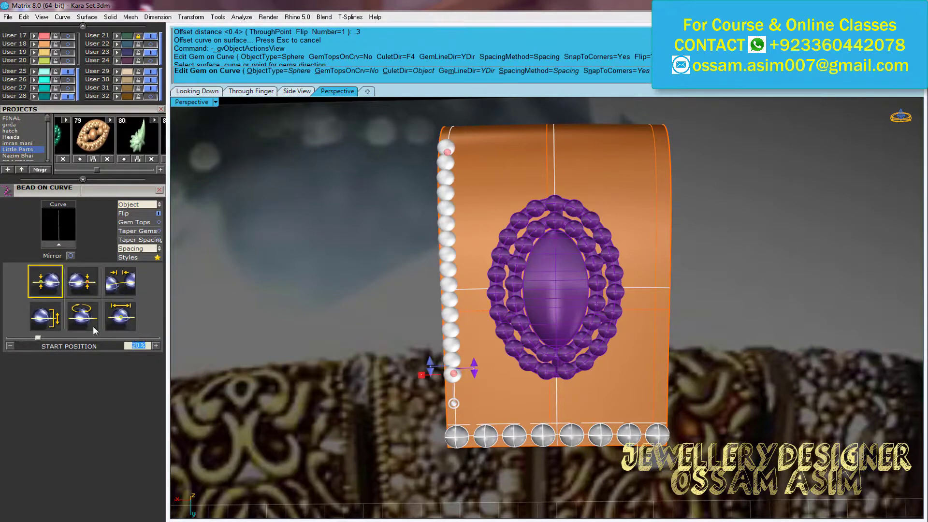
pyautogui.moveTo(93, 337); pyautogui.dragTo(128, 337)
pyautogui.write('90')
pyautogui.press('Return')
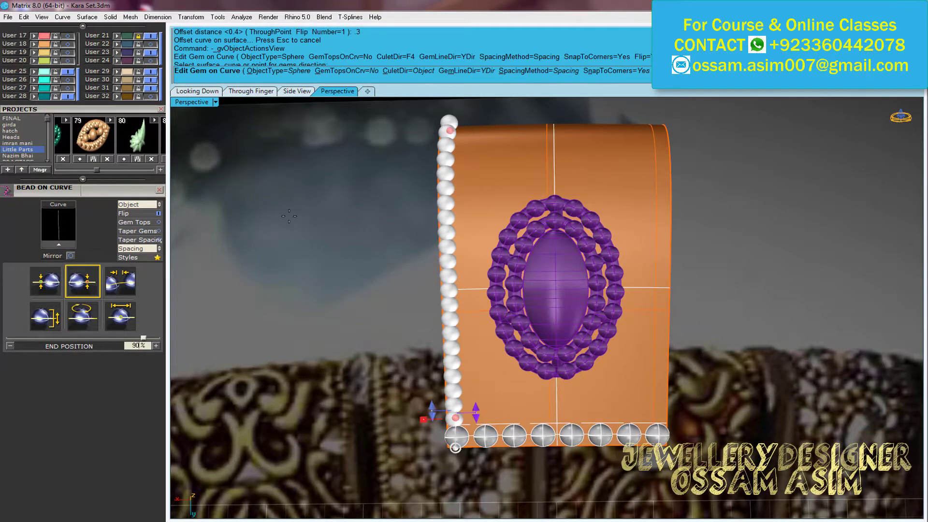
# Mirror the side bead row across through the origin, then select the beaded panel
pyautogui.moveTo(387, 291)
pyautogui.mouseDown(button='right')
pyautogui.moveTo(486, 263)
pyautogui.moveTo(489, 286)
pyautogui.mouseUp(button='right')
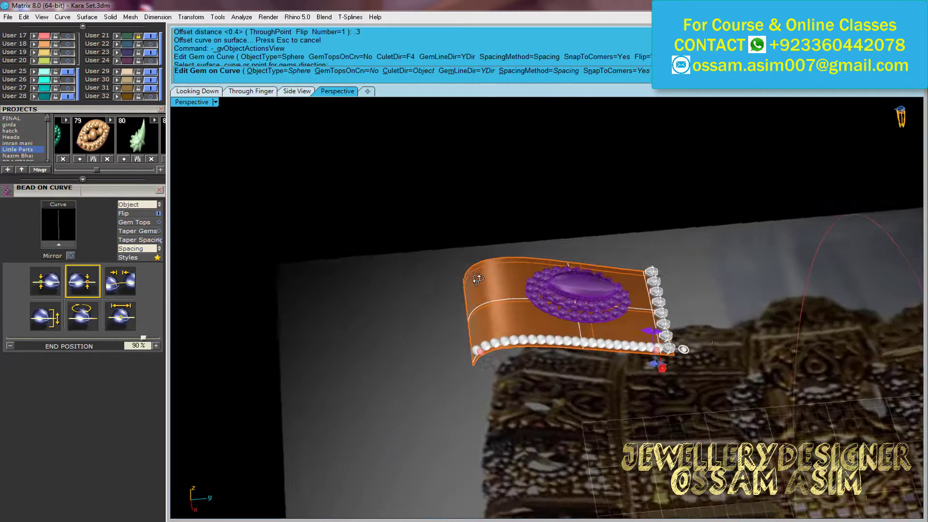
pyautogui.click(120, 282)
pyautogui.press('Return')
pyautogui.moveTo(339, 314); pyautogui.dragTo(393, 304, button='right')
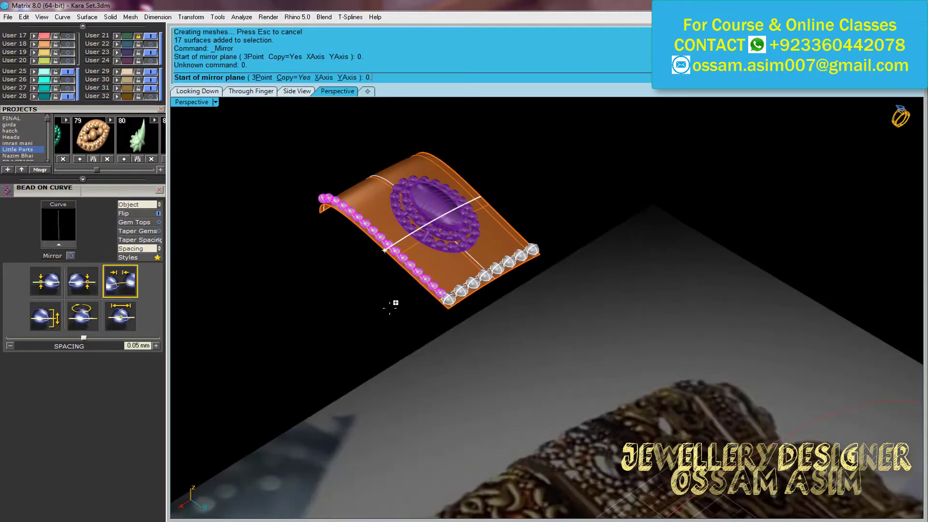
pyautogui.write('0')
pyautogui.press('Return')
pyautogui.write('0')
pyautogui.press('Return')
pyautogui.moveTo(367, 347); pyautogui.dragTo(474, 281, button='right')
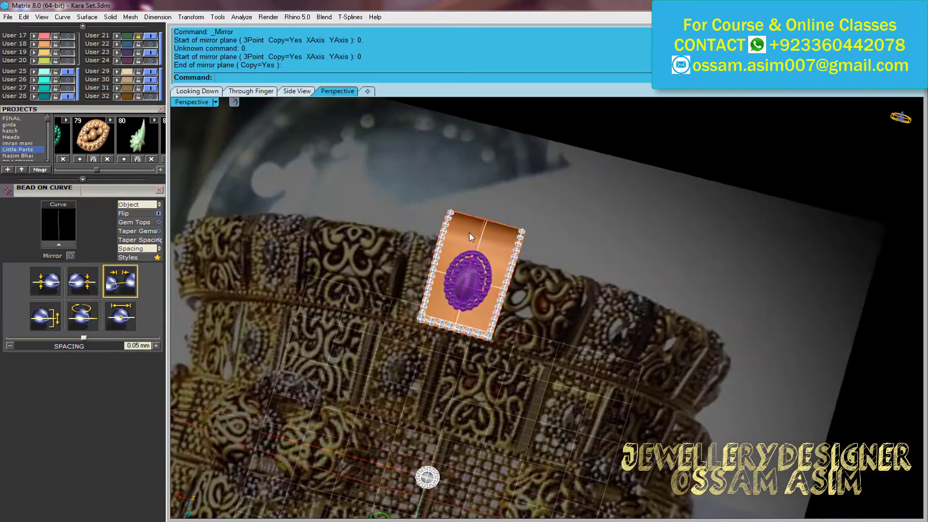
pyautogui.click(469, 276)
pyautogui.rightClick(471, 278)
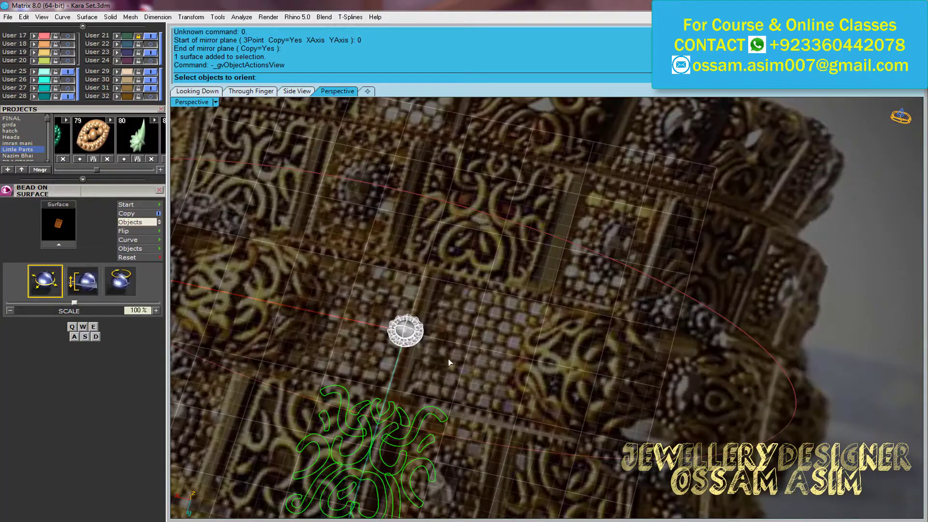
# Switch to the top-down view of the beaded panel
pyautogui.press('Return')
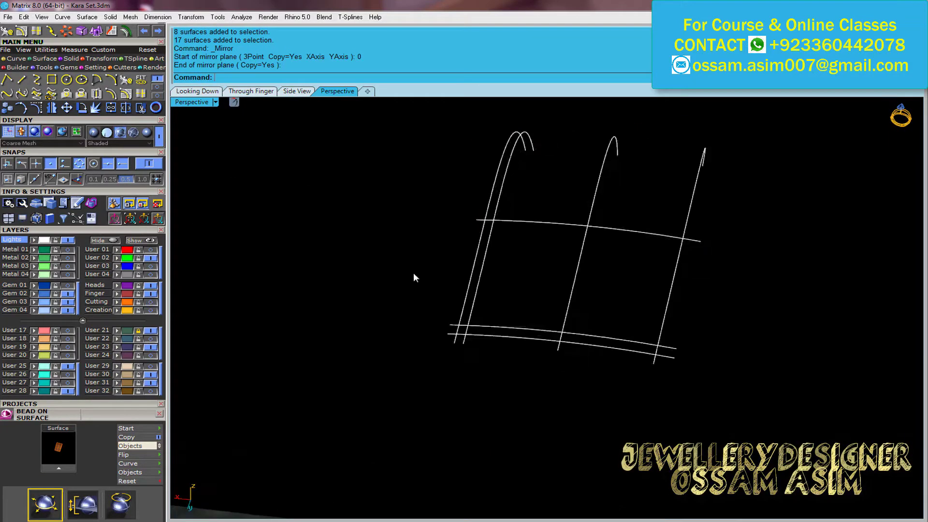
# Delete leftover curves and sweep the four grid curves into a new panel surface
pyautogui.click(431, 248)
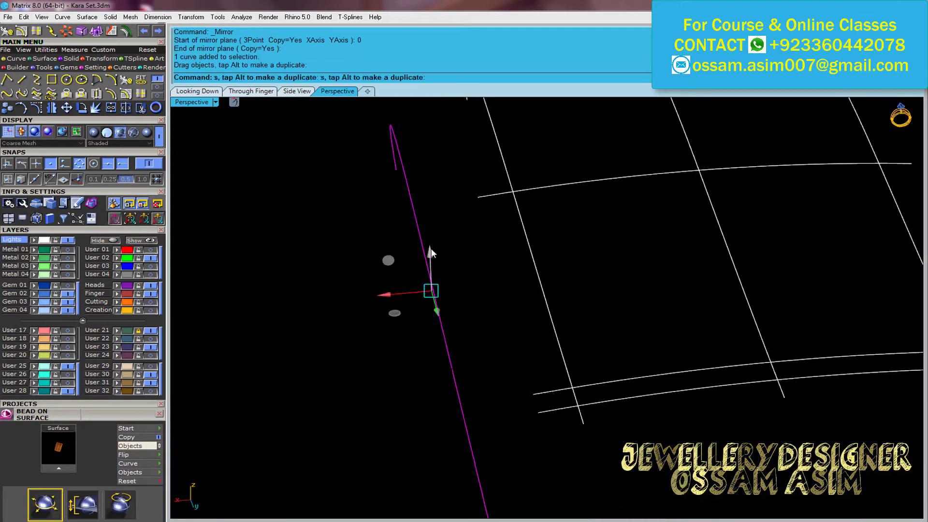
pyautogui.press('Delete')
pyautogui.scroll(2, 479, 314)
pyautogui.click(499, 356)
pyautogui.press('Delete')
pyautogui.scroll(-3, 556, 290)
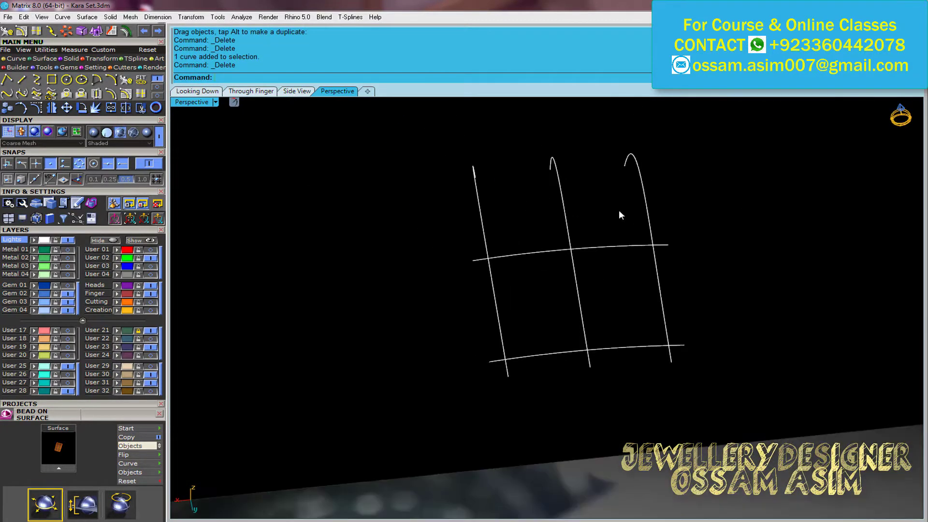
pyautogui.moveTo(725, 396); pyautogui.dragTo(435, 135)
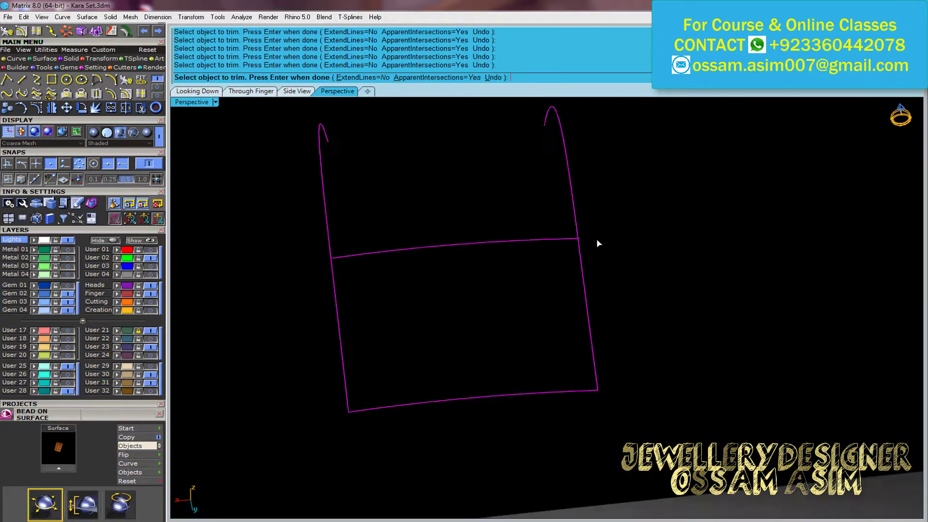
pyautogui.press('Return')
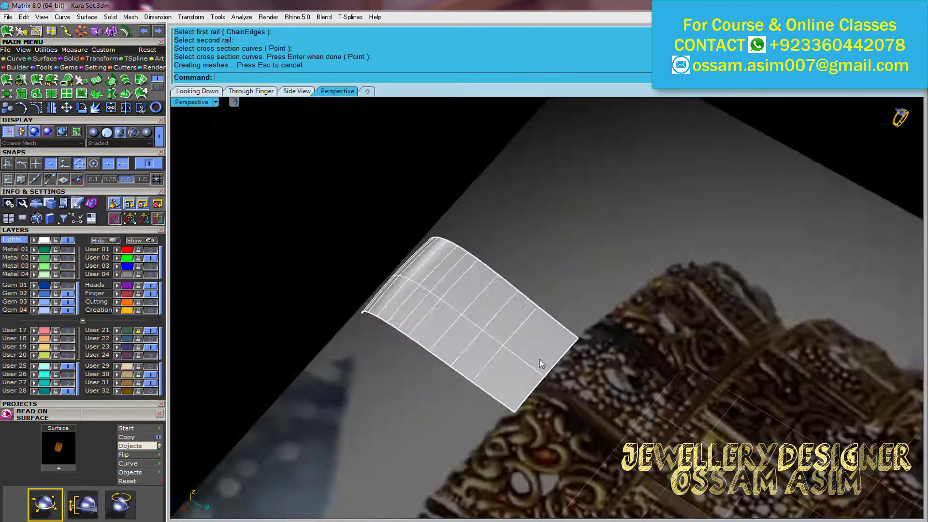
pyautogui.press('Delete')
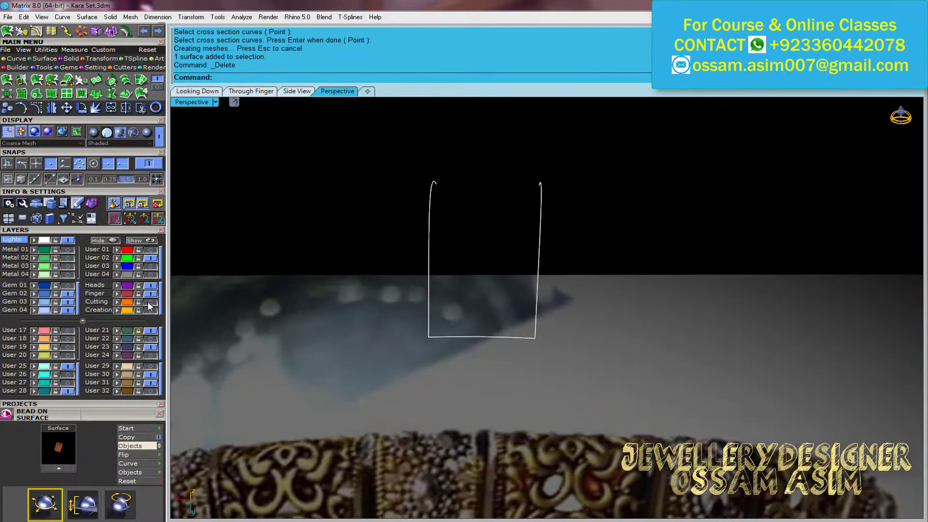
# Divide the new panel's left edge curve into 12 points
pyautogui.scroll(3, 441, 249)
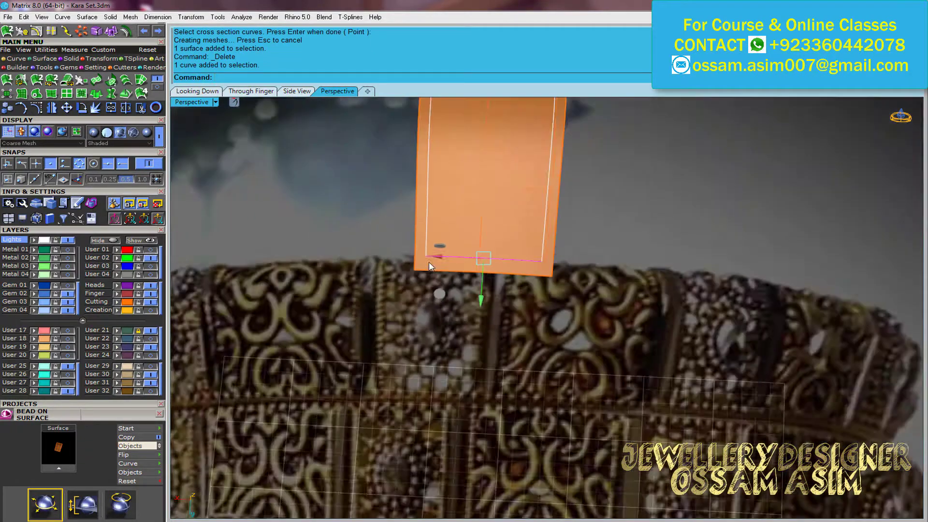
pyautogui.click(429, 253)
pyautogui.moveTo(315, 121); pyautogui.dragTo(416, 254, button='right')
pyautogui.rightClick(423, 260)
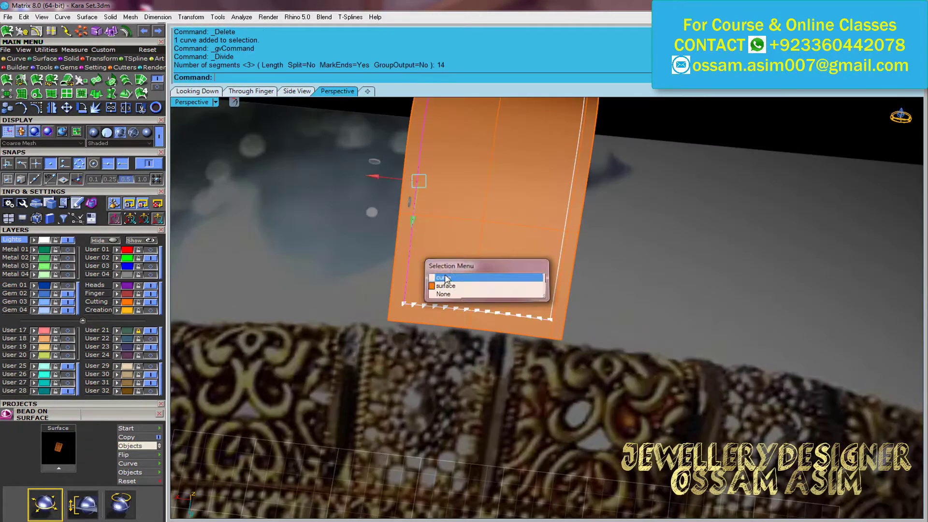
pyautogui.click(449, 275)
pyautogui.write('12')
pyautogui.press('Return')
pyautogui.moveTo(386, 225)
pyautogui.mouseDown(button='right')
pyautogui.moveTo(464, 296)
pyautogui.moveTo(457, 292)
pyautogui.mouseUp(button='right')
# Extract isocurves across the panel through the edge division points
pyautogui.click(49, 32)
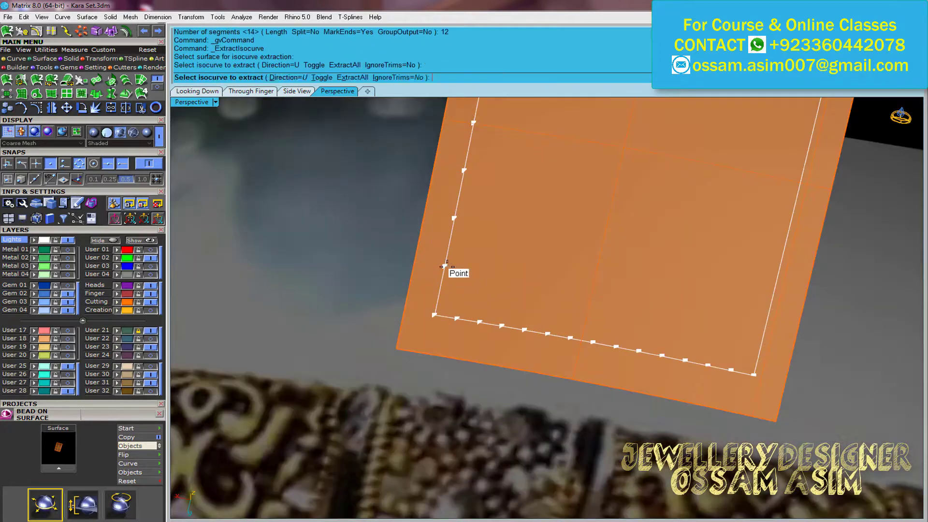
pyautogui.click(475, 130)
pyautogui.moveTo(475, 131); pyautogui.dragTo(487, 344, button='right')
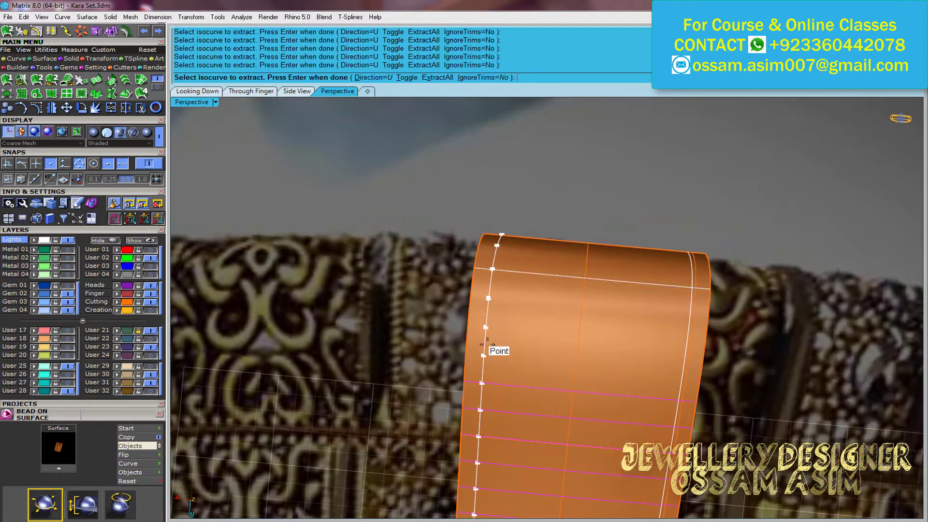
pyautogui.click(493, 268)
pyautogui.press('Delete')
pyautogui.moveTo(499, 303)
pyautogui.mouseDown(button='right')
pyautogui.moveTo(485, 307)
pyautogui.moveTo(555, 235)
pyautogui.mouseUp(button='right')
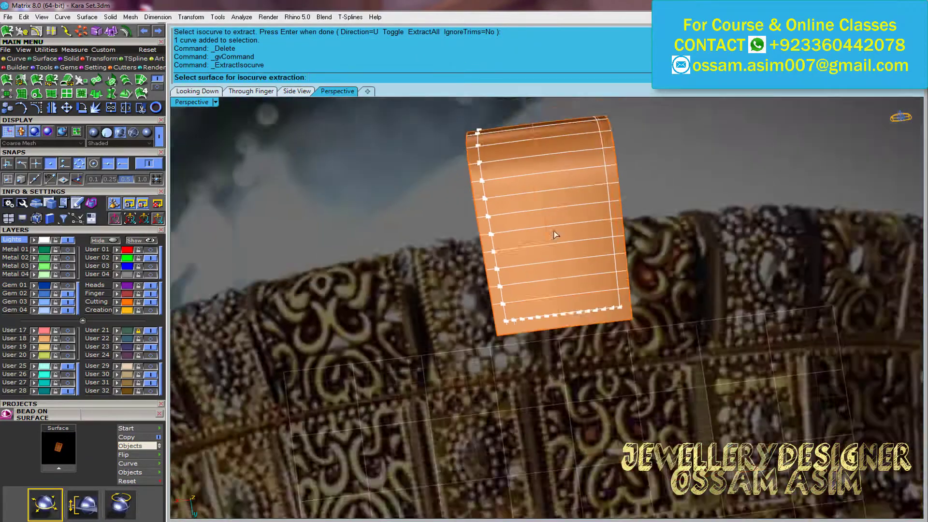
pyautogui.click(555, 234)
pyautogui.scroll(5, 555, 235)
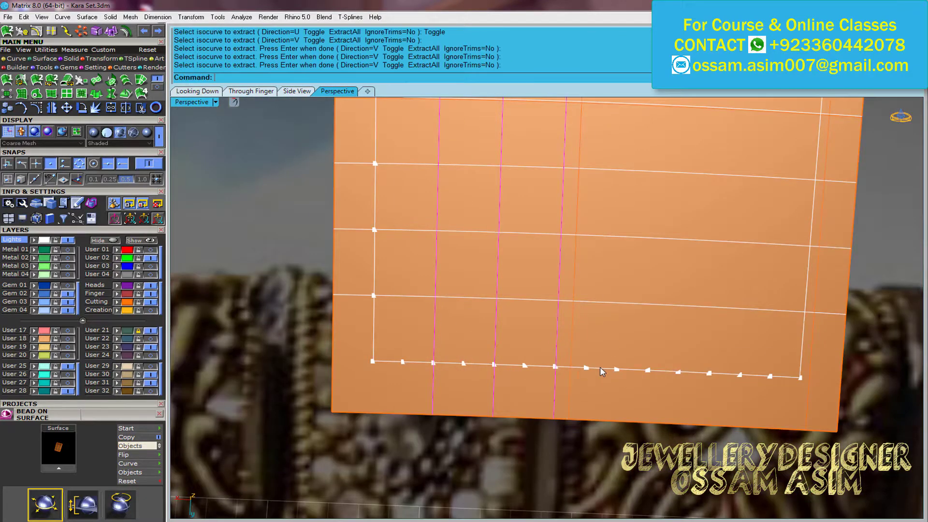
pyautogui.moveTo(600, 368); pyautogui.dragTo(596, 346, button='right')
pyautogui.moveTo(637, 416); pyautogui.dragTo(628, 420, button='right')
# Select the edge division points and place spheres on the wire grid
pyautogui.moveTo(629, 420); pyautogui.dragTo(684, 425)
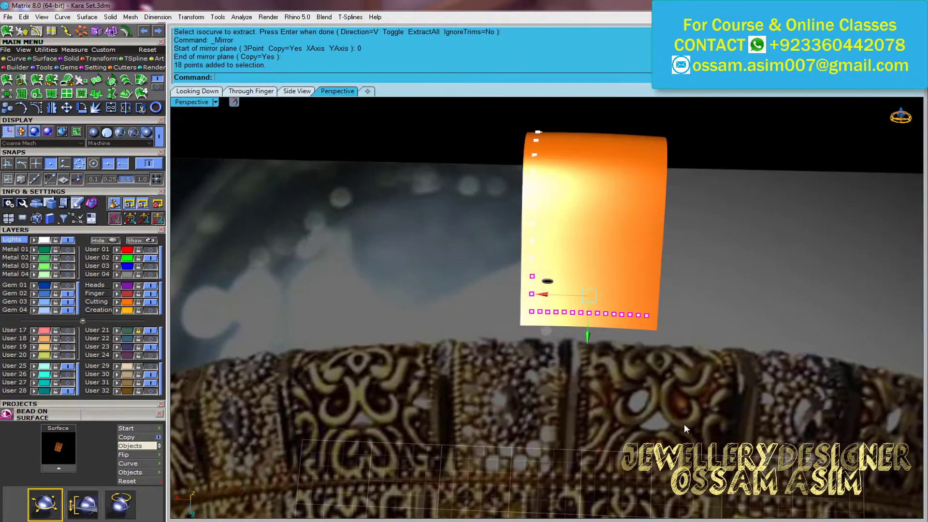
pyautogui.moveTo(684, 424)
pyautogui.mouseDown(button='right')
pyautogui.moveTo(504, 223)
pyautogui.moveTo(121, 383)
pyautogui.mouseUp(button='right')
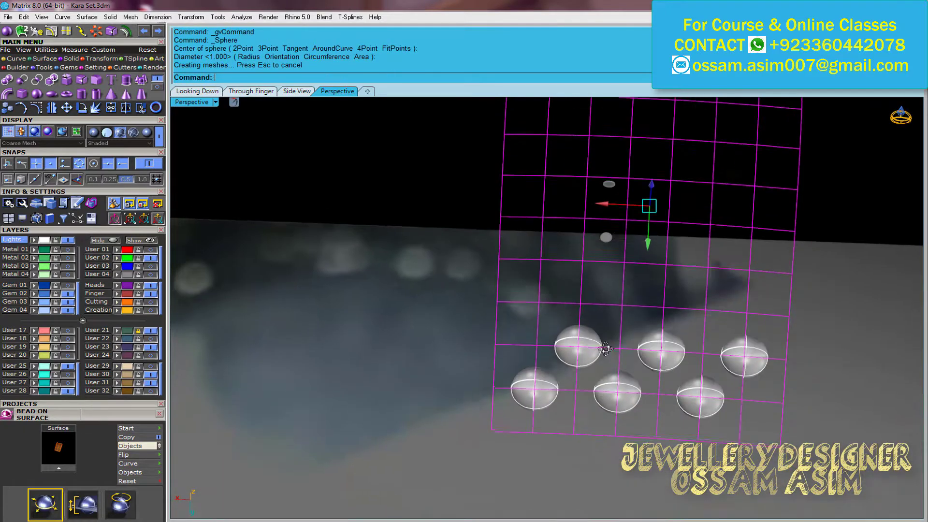
pyautogui.click(719, 311)
pyautogui.moveTo(719, 311); pyautogui.dragTo(603, 263, button='right')
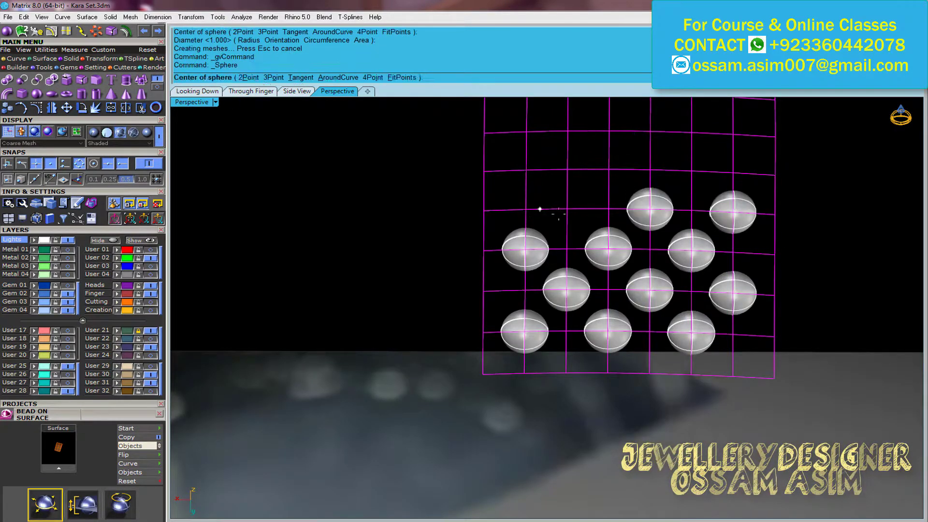
pyautogui.moveTo(641, 178); pyautogui.dragTo(697, 187, button='right')
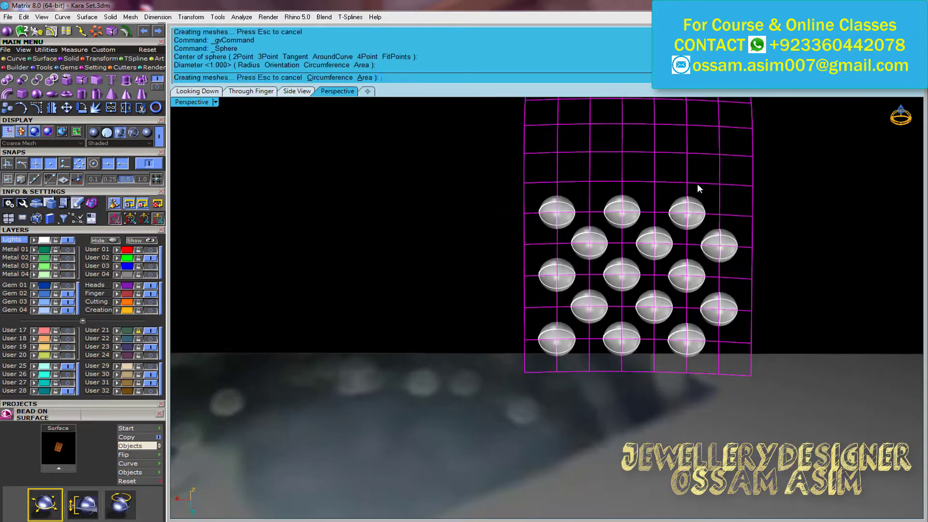
pyautogui.scroll(3, 654, 185)
pyautogui.press('Escape')
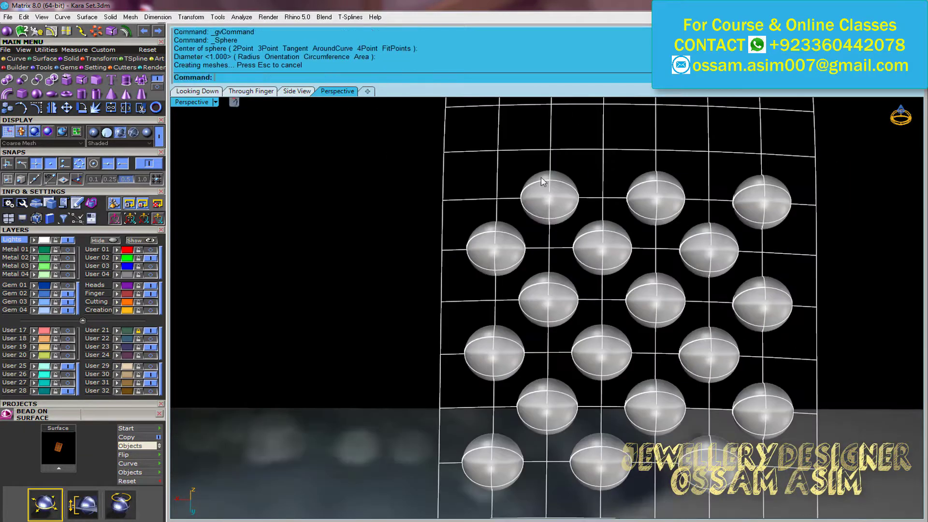
pyautogui.moveTo(603, 148); pyautogui.dragTo(639, 172, button='right')
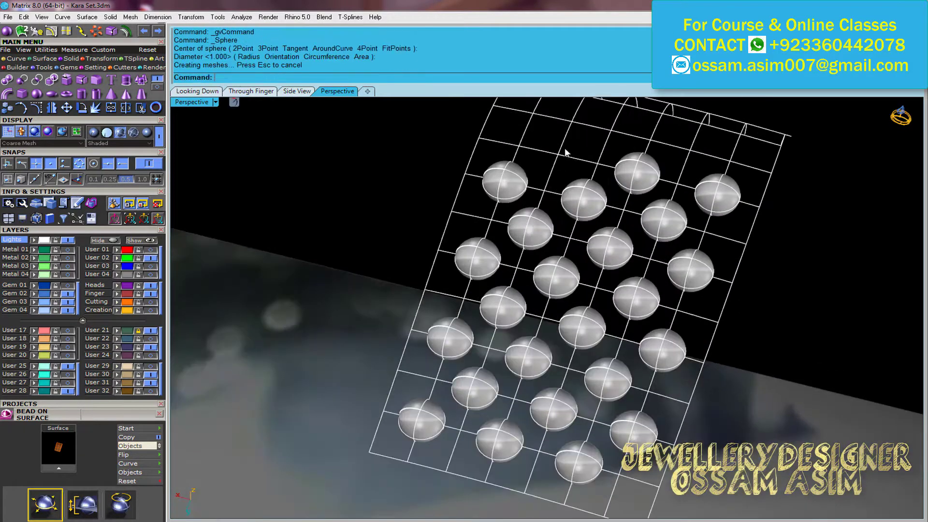
# Select all 30 spheres and rotate them upright in the front-on view
pyautogui.click(530, 118)
pyautogui.moveTo(531, 117)
pyautogui.mouseDown(button='right')
pyautogui.moveTo(579, 150)
pyautogui.moveTo(664, 173)
pyautogui.mouseUp(button='right')
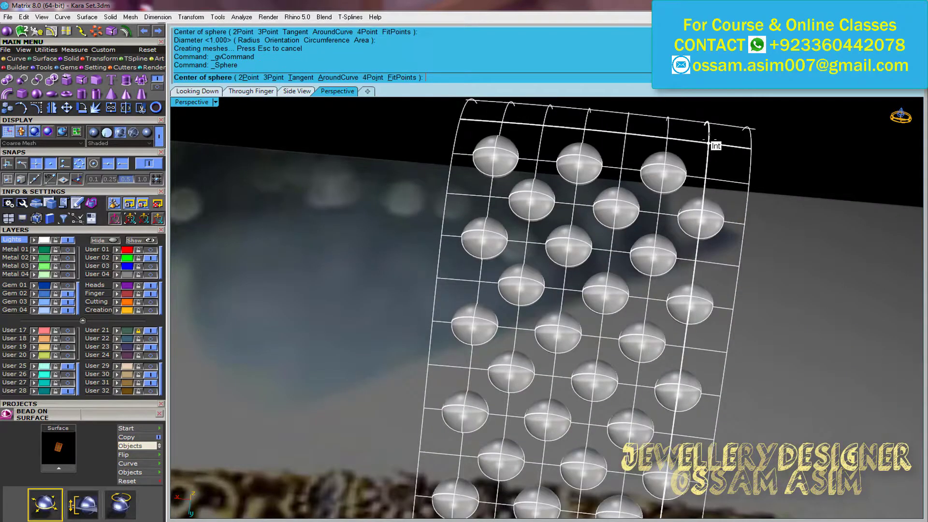
pyautogui.scroll(-3, 599, 179)
pyautogui.scroll(-3, 532, 145)
pyautogui.moveTo(532, 145); pyautogui.dragTo(538, 313, button='right')
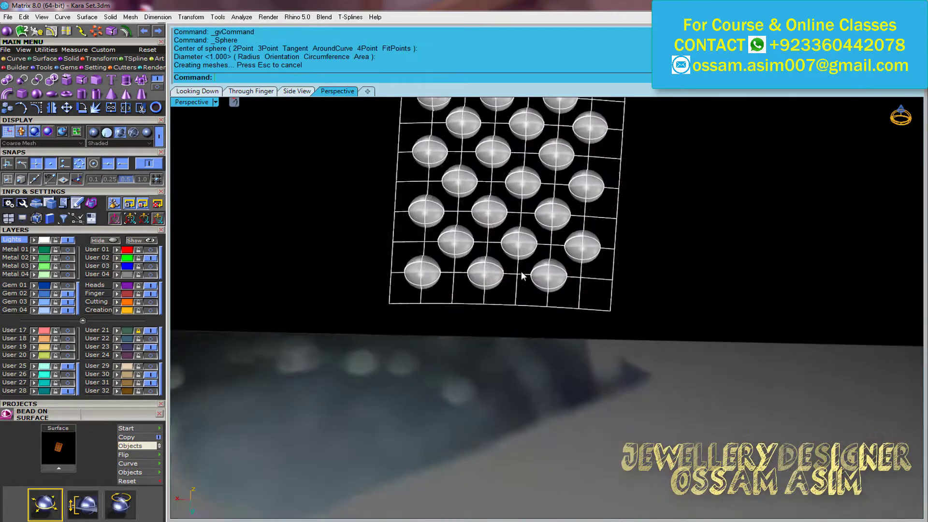
pyautogui.hotkey('ctrl', 'Tab')
pyautogui.hotkey('ctrl', 'Tab')
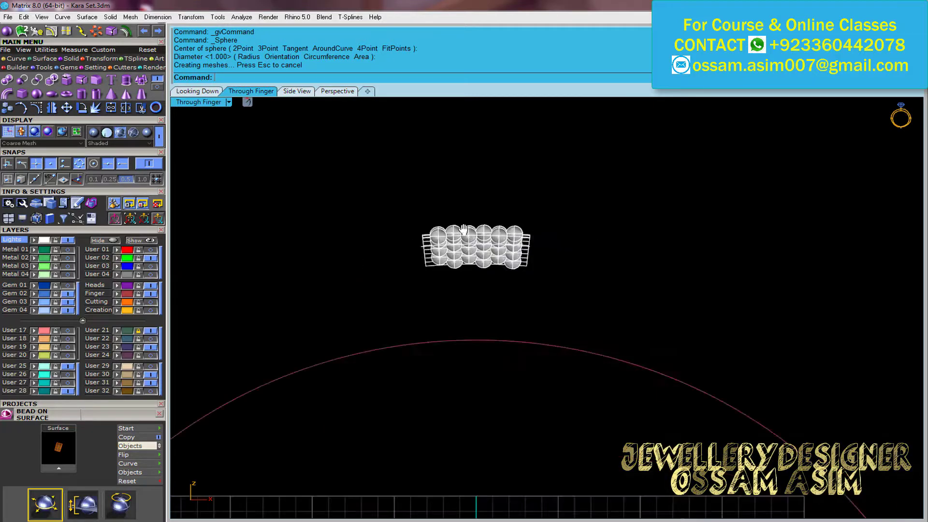
pyautogui.hotkey('ctrl', 'Tab')
pyautogui.hotkey('ctrl', 'Tab')
pyautogui.hotkey('ctrl', 'Tab')
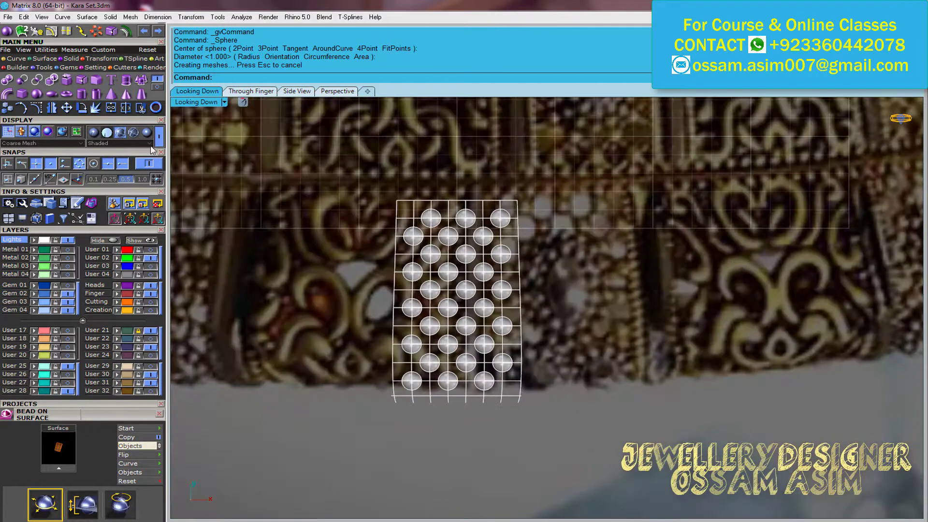
pyautogui.moveTo(623, 438); pyautogui.dragTo(416, 203)
pyautogui.hotkey('ctrl', 'Tab')
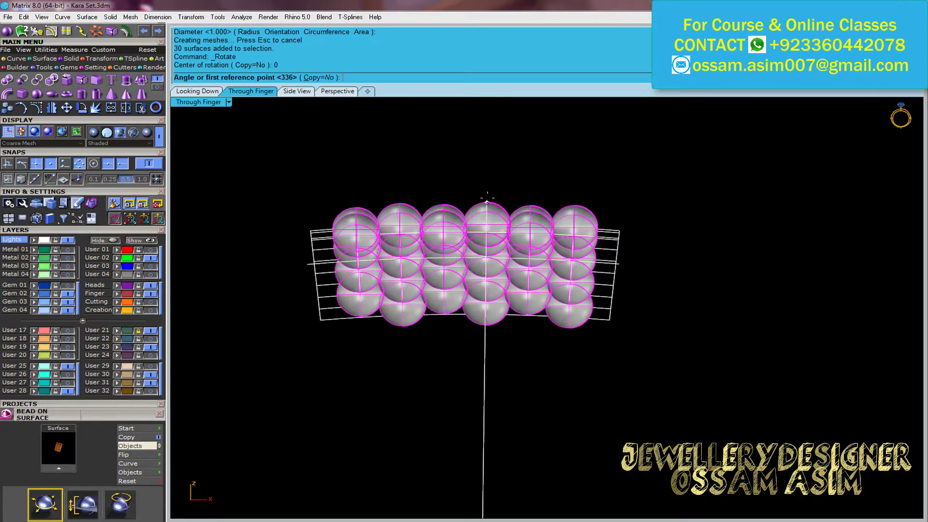
pyautogui.click(487, 202)
# Mirror the left column of five beads to make 35, then switch to shaded display
pyautogui.moveTo(232, 383); pyautogui.dragTo(351, 205)
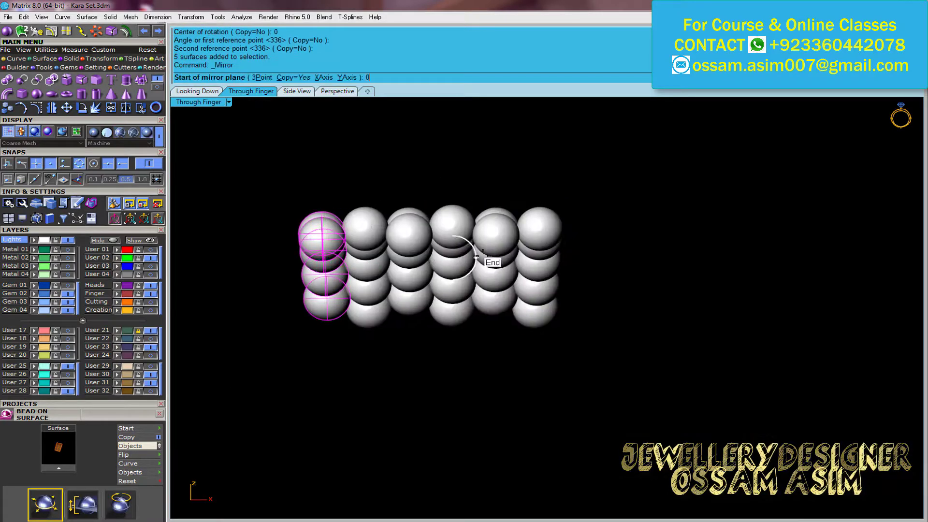
pyautogui.click(477, 256)
pyautogui.click(478, 300)
pyautogui.moveTo(710, 158); pyautogui.dragTo(211, 383)
pyautogui.hotkey('ctrl', 'Tab')
pyautogui.moveTo(531, 290)
pyautogui.mouseDown(button='right')
pyautogui.moveTo(615, 309)
pyautogui.moveTo(531, 281)
pyautogui.mouseUp(button='right')
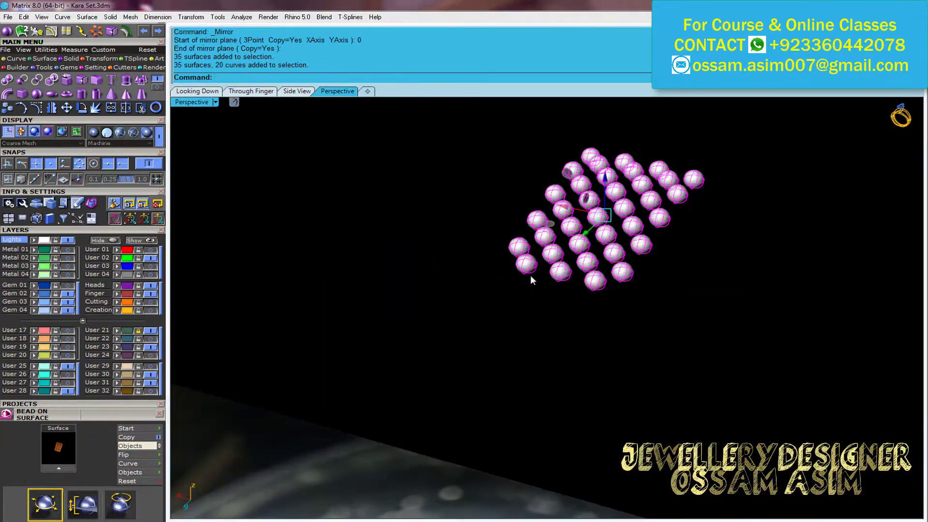
pyautogui.click(237, 228)
pyautogui.scroll(5, 501, 227)
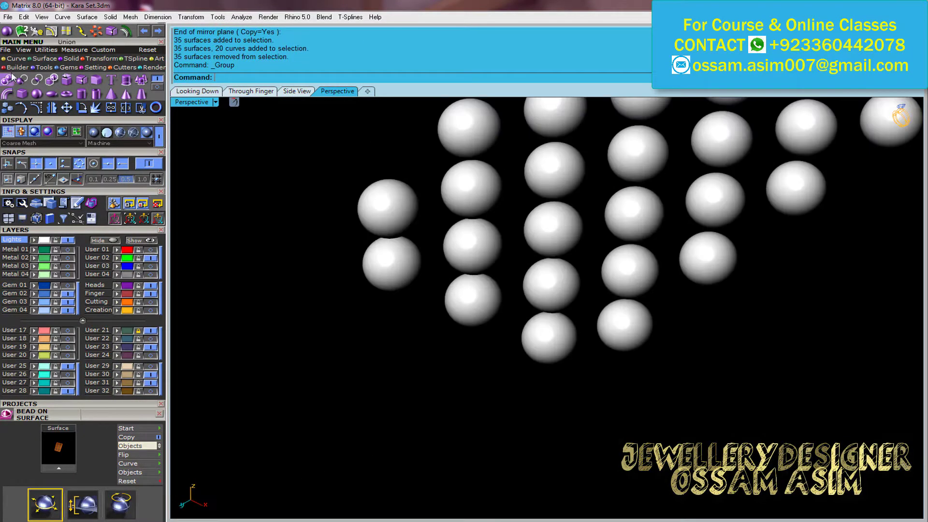
pyautogui.click(16, 58)
# Draw the first wire paths between bead centres and delete unwanted segments
pyautogui.click(121, 132)
pyautogui.click(21, 79)
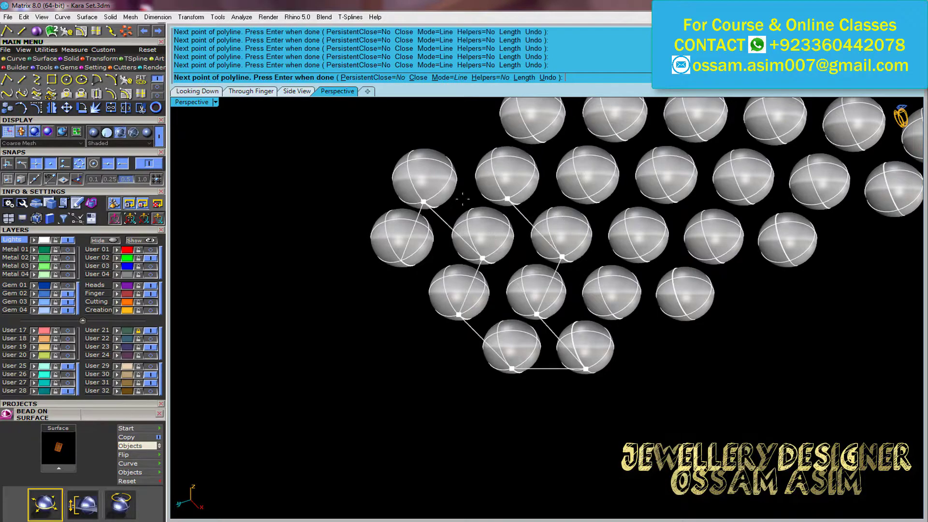
pyautogui.click(455, 312)
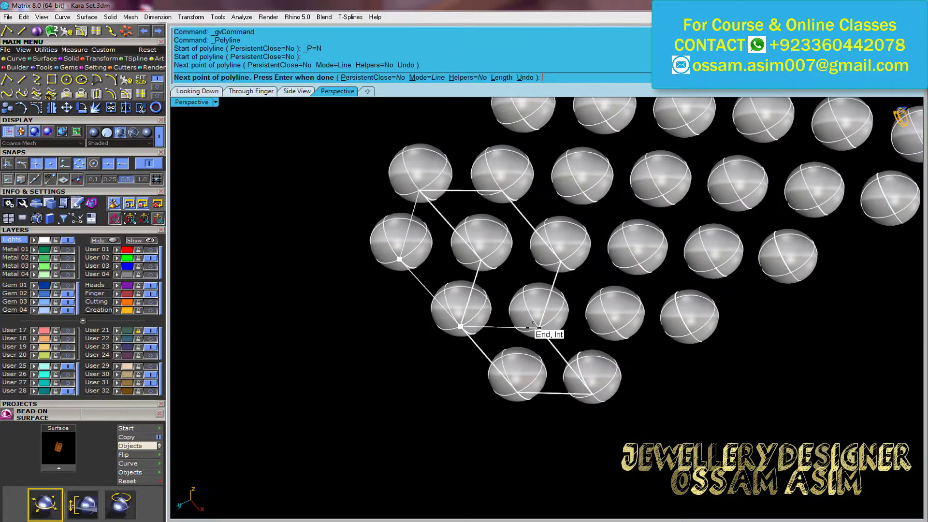
pyautogui.click(545, 332)
pyautogui.press('Return')
pyautogui.moveTo(545, 331); pyautogui.dragTo(432, 307, button='right')
pyautogui.press('Delete')
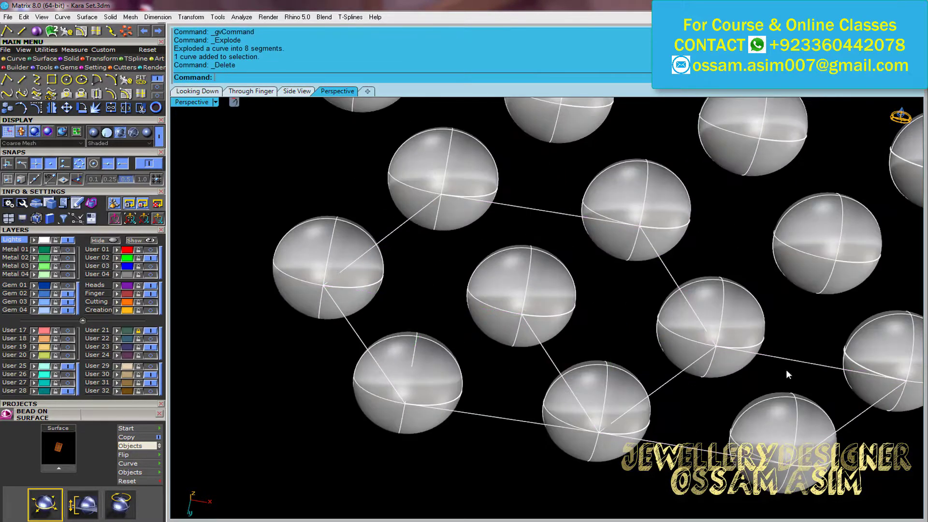
pyautogui.scroll(3, 673, 404)
pyautogui.moveTo(539, 488); pyautogui.dragTo(891, 332)
pyautogui.keyDown('ctrl'); pyautogui.click(715, 420); pyautogui.keyUp('ctrl')
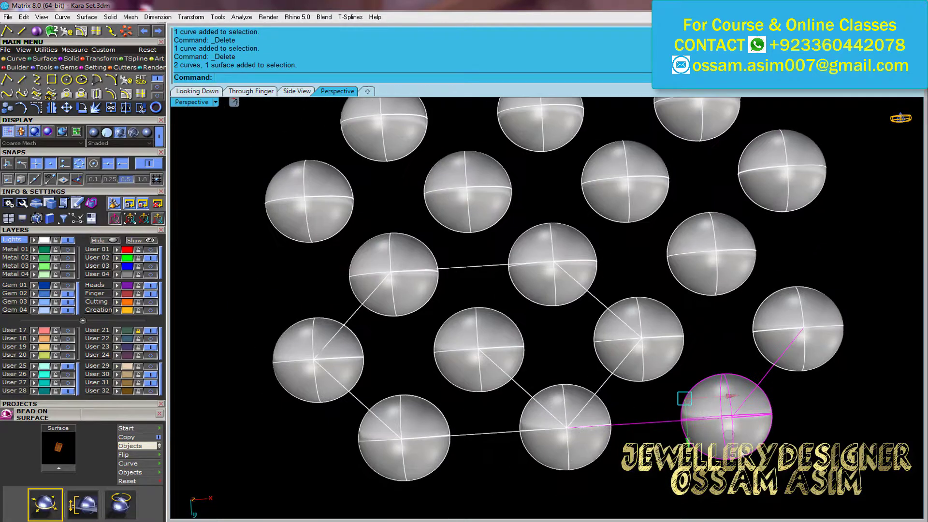
pyautogui.press('Delete')
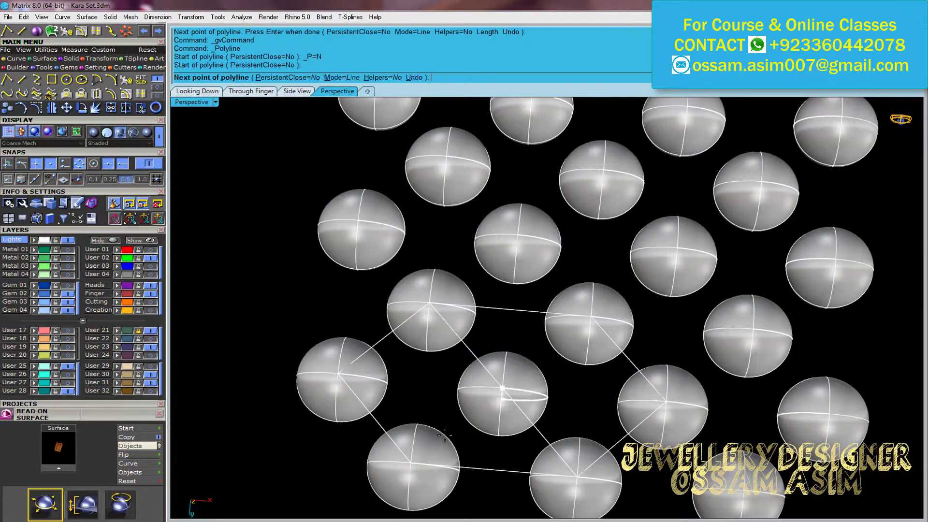
# Add zigzag wires between bead end points and delete the long stray segments
pyautogui.press('Return')
pyautogui.press('Return')
pyautogui.moveTo(594, 321); pyautogui.dragTo(379, 298, button='right')
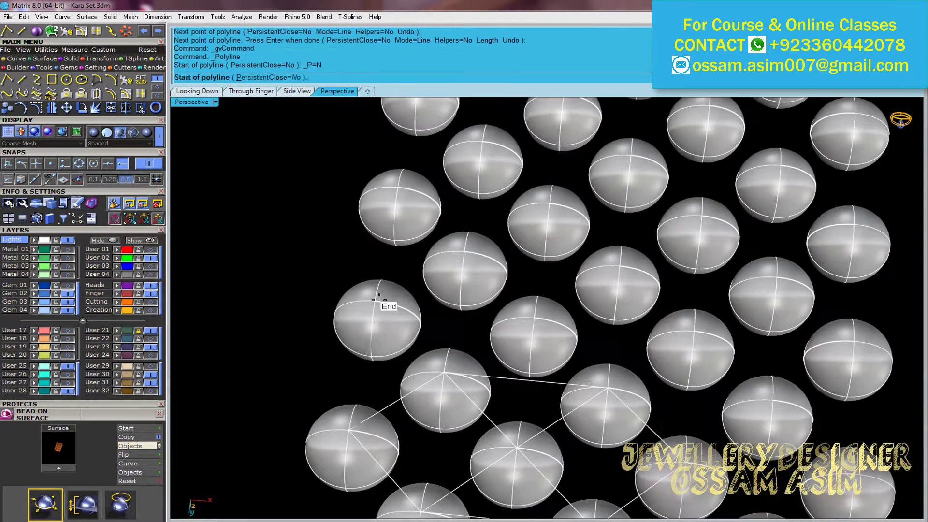
pyautogui.click(373, 304)
pyautogui.press('Return')
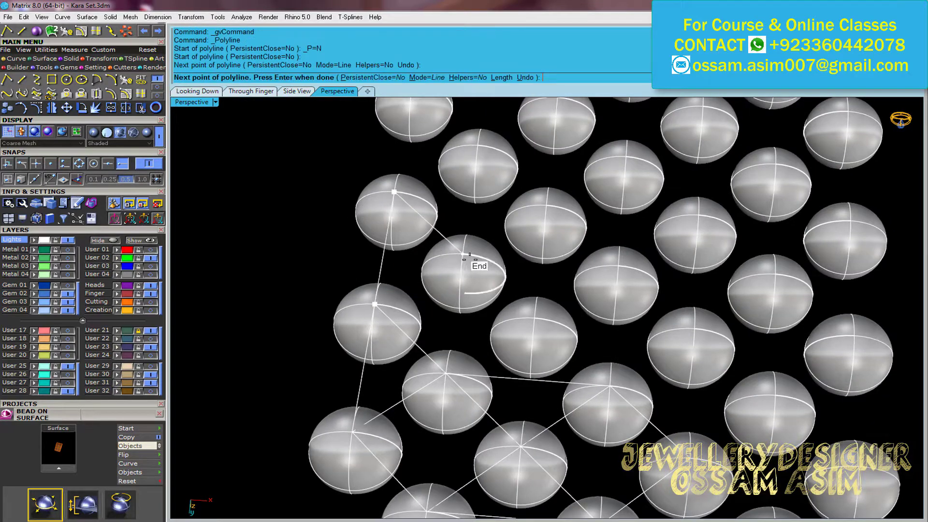
pyautogui.click(535, 321)
pyautogui.press('Return')
pyautogui.press('Return')
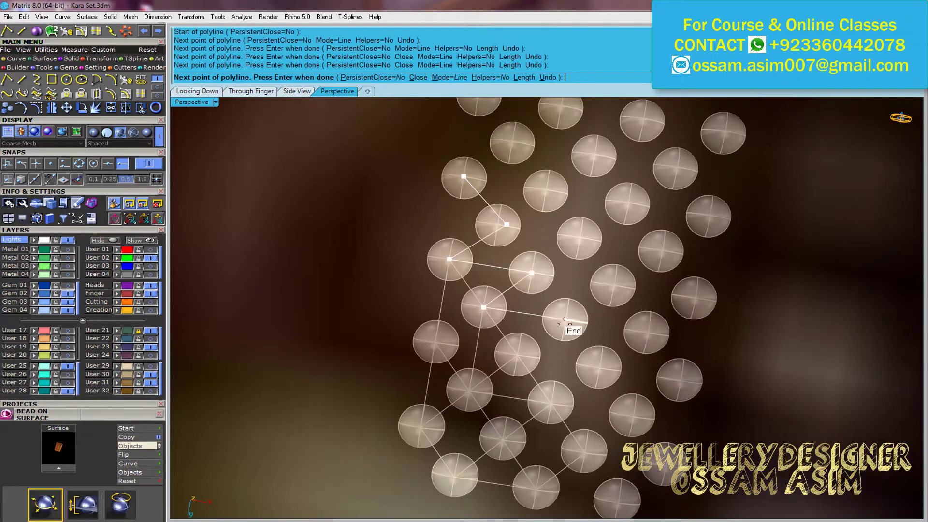
pyautogui.press('Return')
pyautogui.moveTo(614, 430); pyautogui.dragTo(524, 274, button='right')
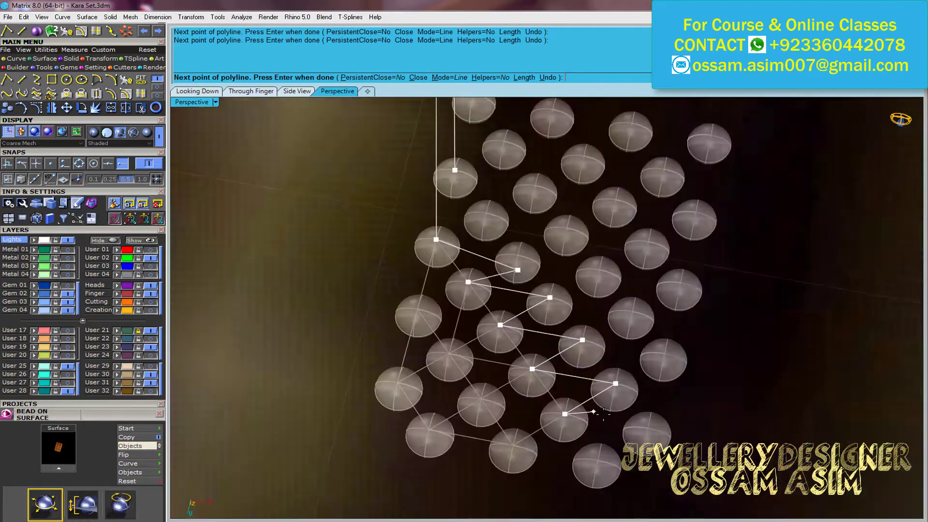
pyautogui.scroll(-5, 454, 307)
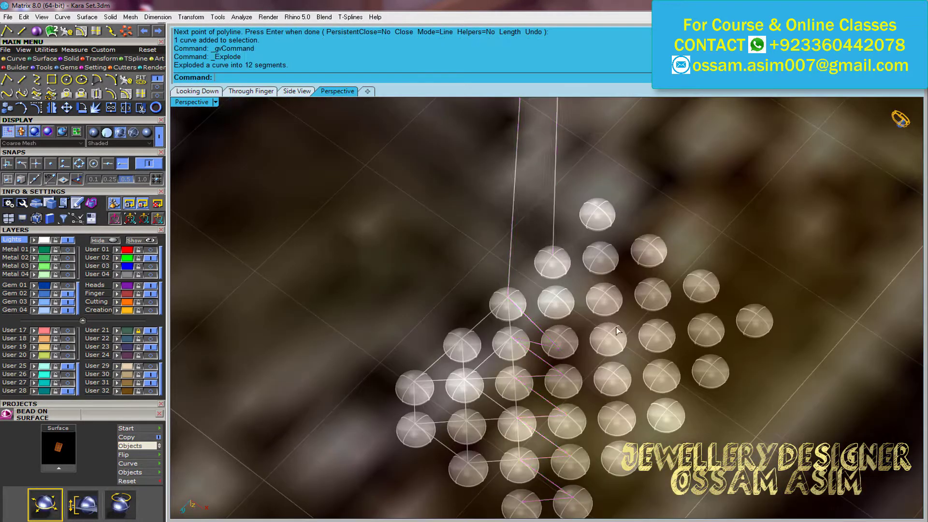
pyautogui.keyDown('ctrl'); pyautogui.moveTo(633, 497); pyautogui.dragTo(441, 305); pyautogui.keyUp('ctrl')
pyautogui.press('Delete')
# Fit all objects in view, then start a new wire from a bead centre
pyautogui.hotkey('ctrl', 'a')
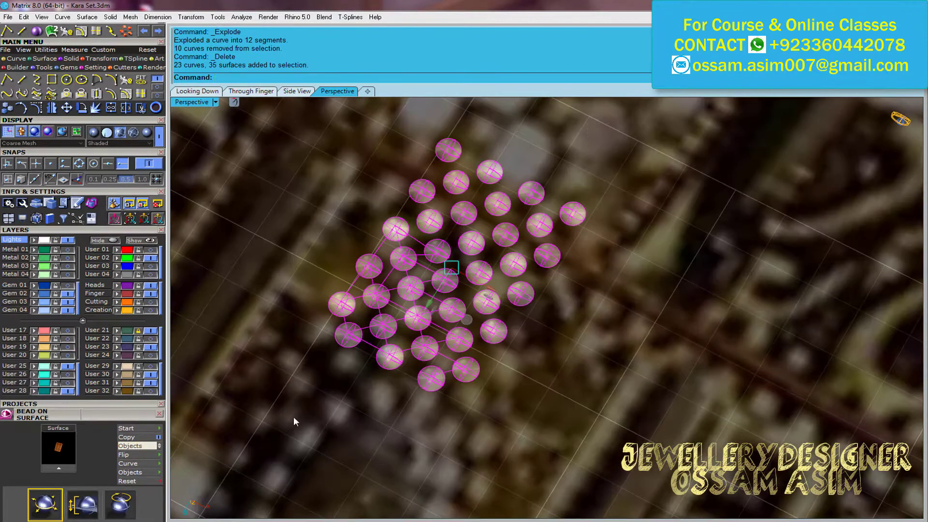
pyautogui.hotkey('ctrl', 'shift', 'e')
pyautogui.press('Escape')
pyautogui.scroll(3, 437, 242)
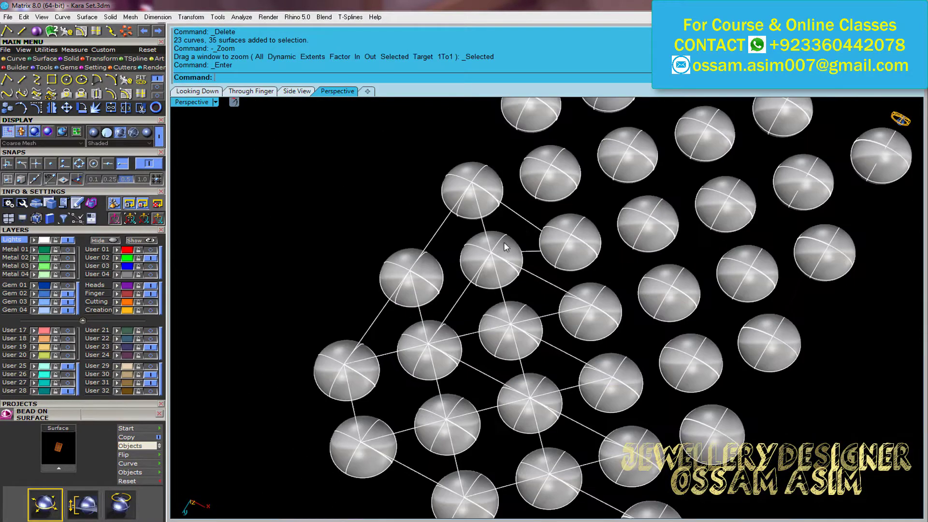
pyautogui.rightClick(508, 232)
pyautogui.click(527, 124)
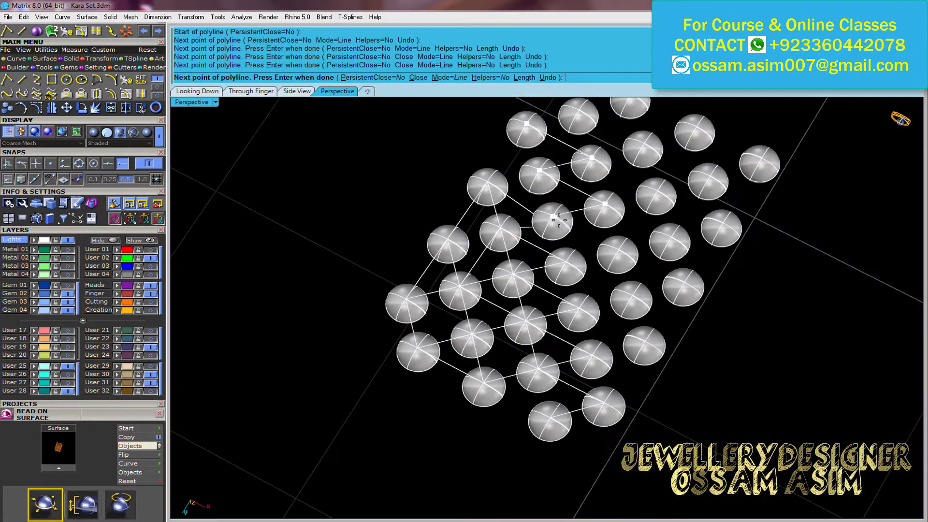
pyautogui.rightClick(600, 415)
pyautogui.rightClick(601, 414)
# Close the last wire at a bead end point and select all spheres and wires
pyautogui.scroll(-1, 601, 415)
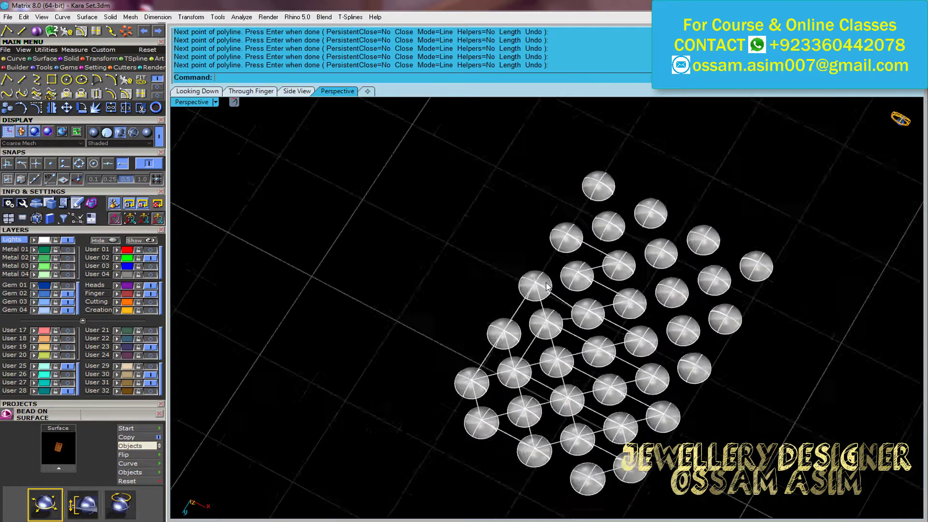
pyautogui.scroll(5, 525, 274)
pyautogui.scroll(-2, 546, 211)
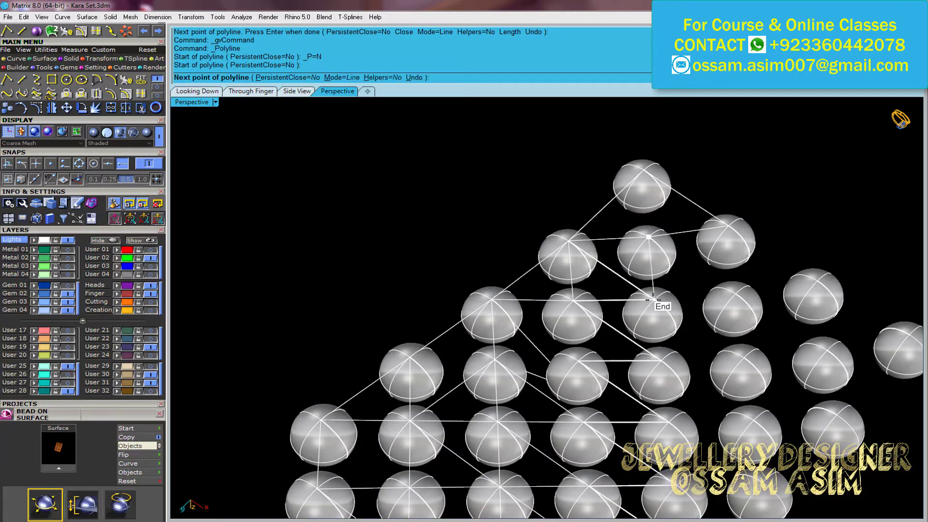
pyautogui.moveTo(653, 267); pyautogui.dragTo(681, 325, button='right')
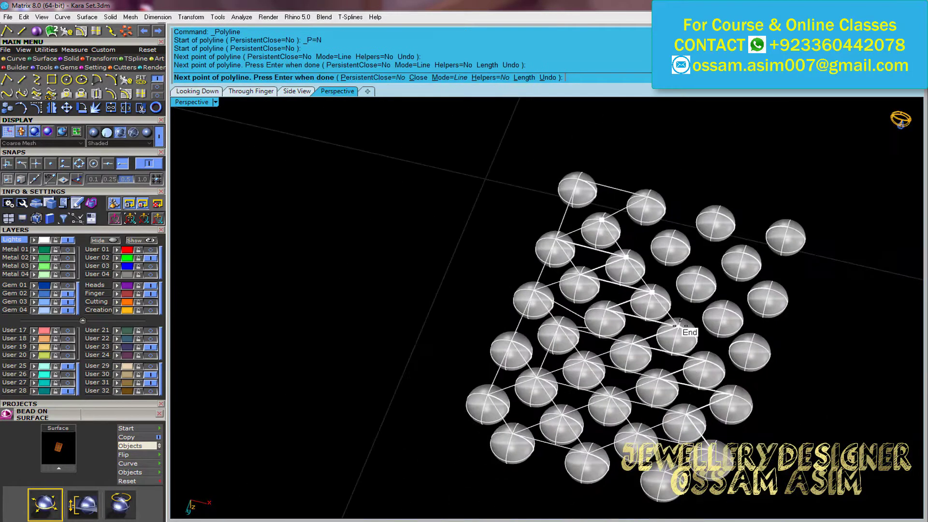
pyautogui.click(650, 194)
pyautogui.scroll(3, 636, 233)
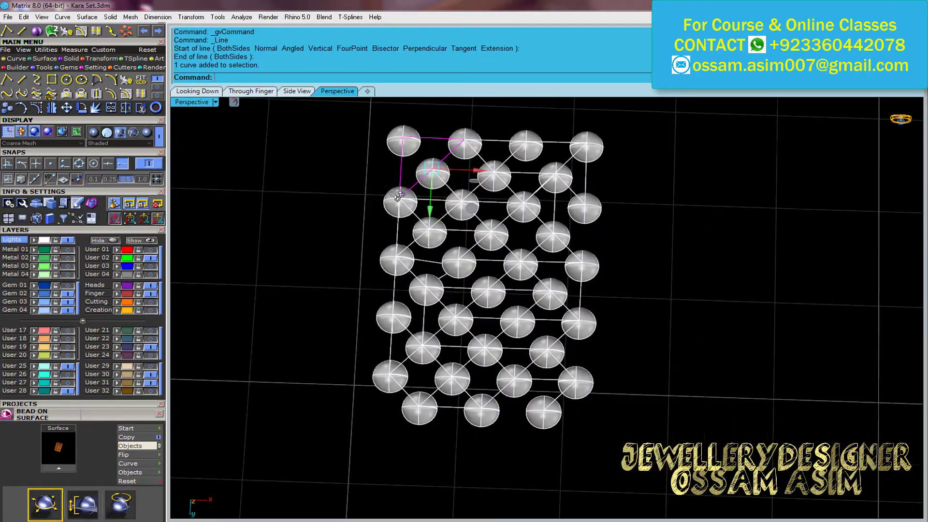
pyautogui.hotkey('ctrl', 'a')
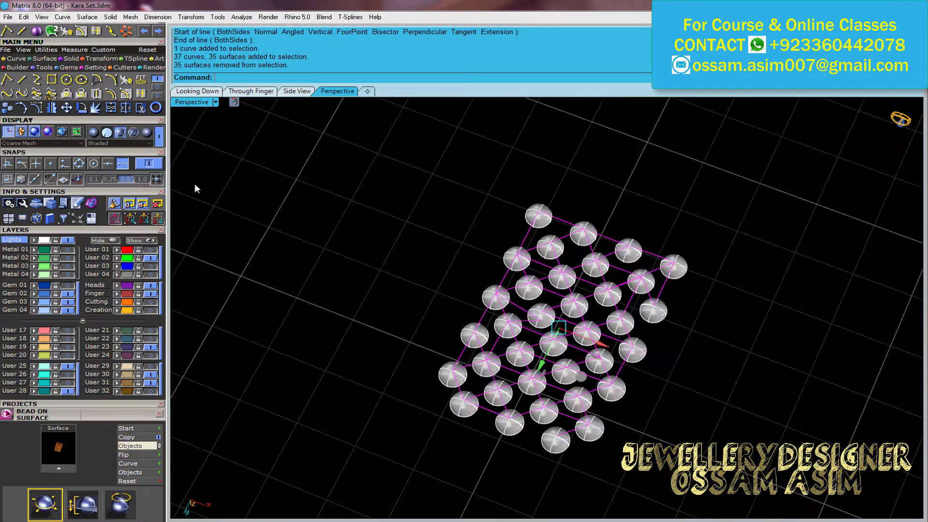
pyautogui.moveTo(531, 297); pyautogui.dragTo(397, 327, button='right')
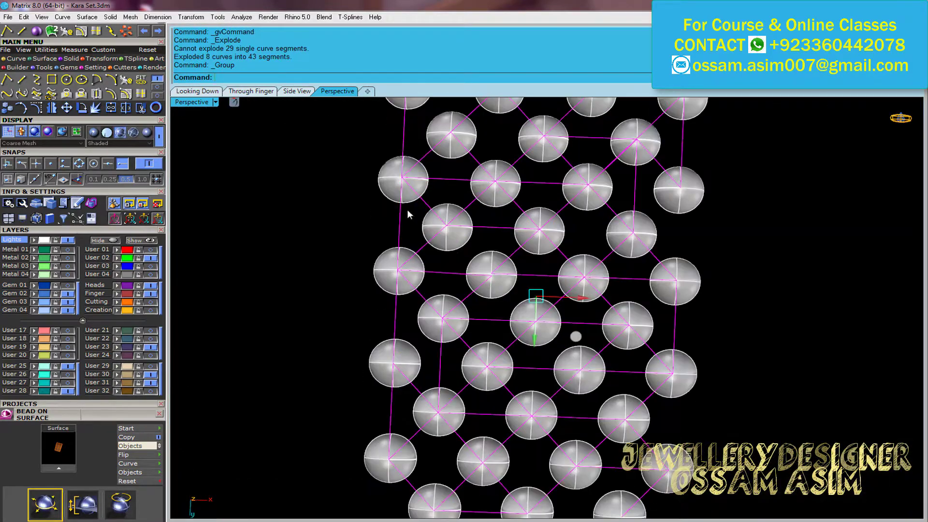
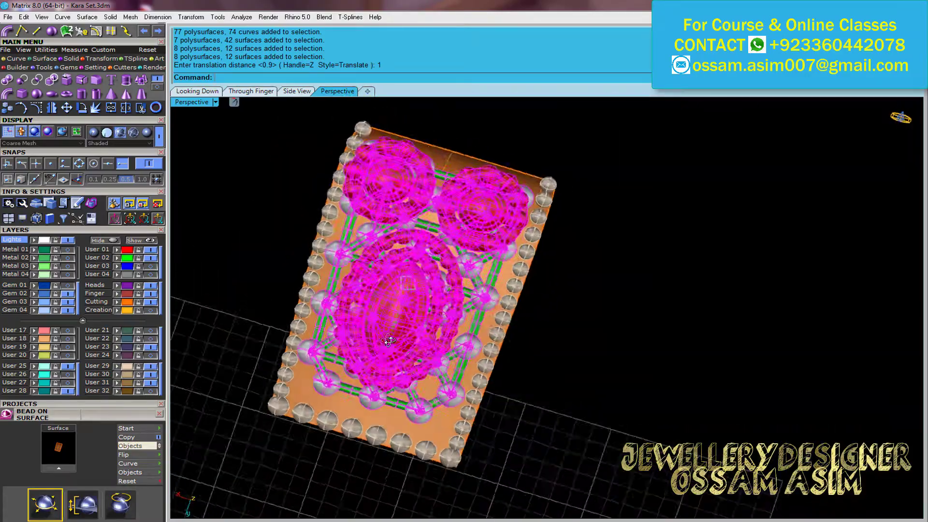
# Undo the numeric move and delete the stray surface from the plate
pyautogui.moveTo(389, 340)
pyautogui.mouseDown(button='right')
pyautogui.moveTo(552, 208)
pyautogui.moveTo(695, 285)
pyautogui.mouseUp(button='right')
pyautogui.hotkey('ctrl', 'z')
pyautogui.press('Escape')
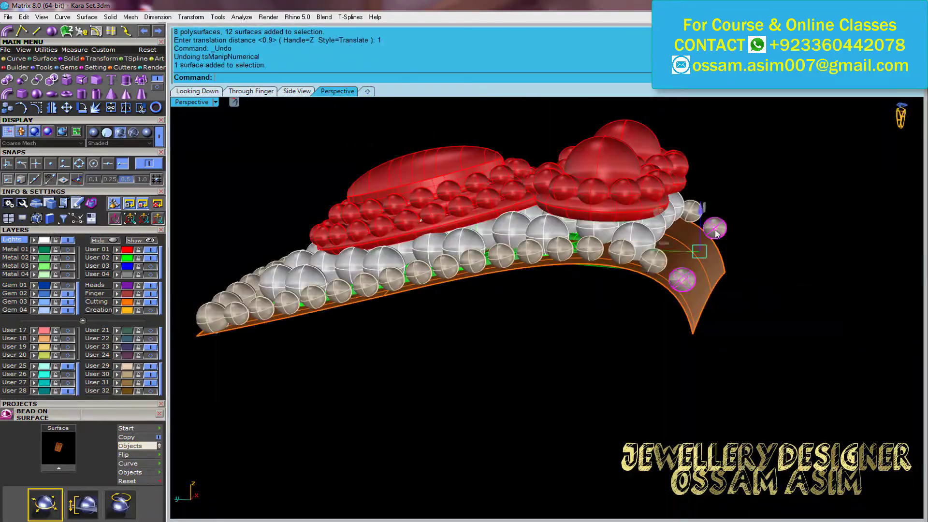
pyautogui.press('Delete')
pyautogui.moveTo(717, 233); pyautogui.dragTo(317, 401, button='right')
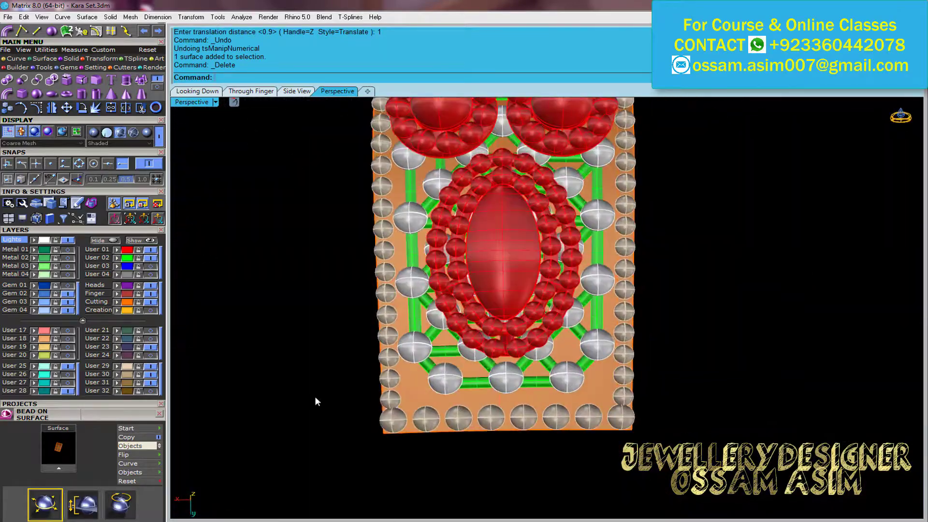
# Group the central and top gems together
pyautogui.click(500, 233)
pyautogui.click(507, 205)
pyautogui.hotkey('ctrl', 'g')
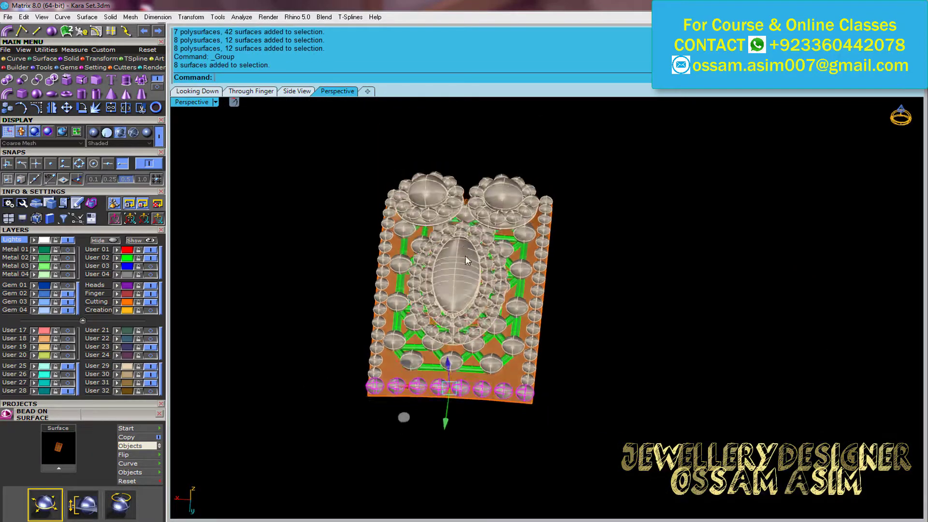
pyautogui.moveTo(465, 256)
pyautogui.mouseDown(button='right')
pyautogui.moveTo(509, 335)
pyautogui.moveTo(547, 335)
pyautogui.moveTo(532, 338)
pyautogui.mouseUp(button='right')
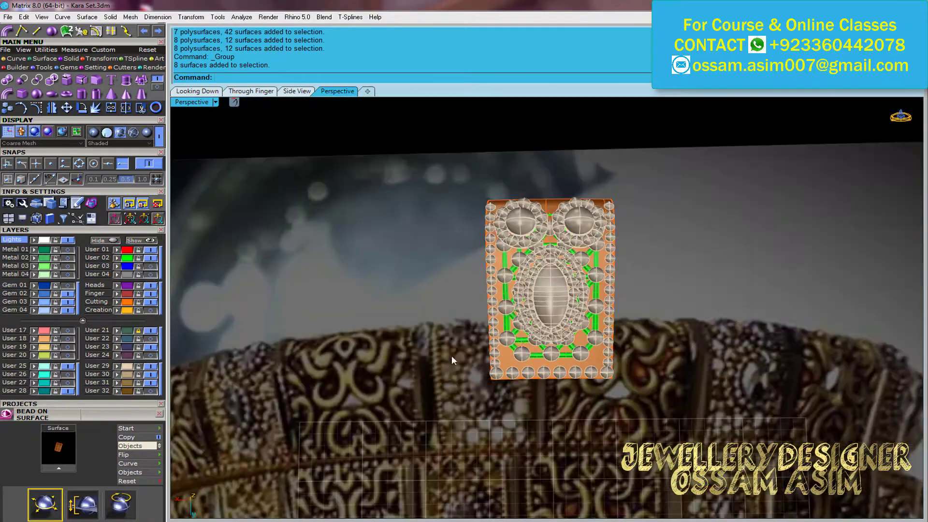
# Show the User 02 layer gems and group every part of the plate
pyautogui.moveTo(452, 358); pyautogui.dragTo(506, 269, button='right')
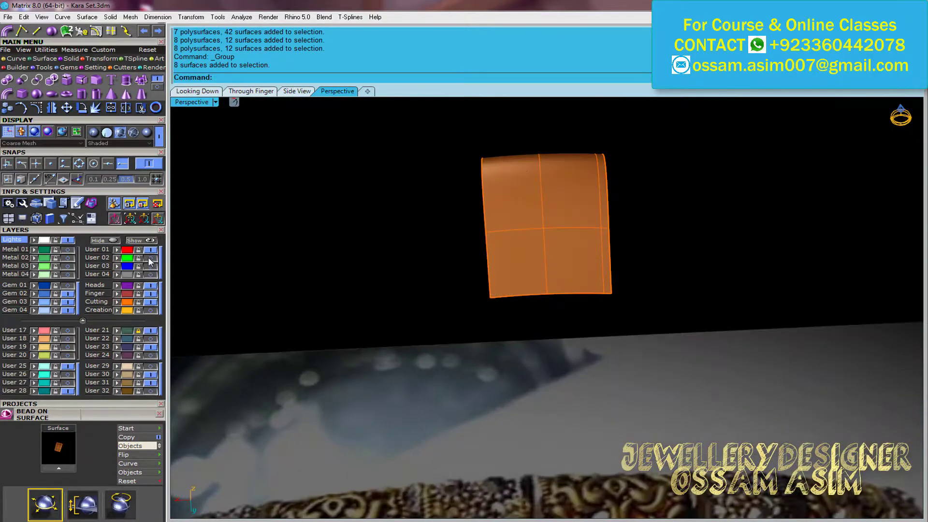
pyautogui.click(148, 257)
pyautogui.hotkey('ctrl', 'a')
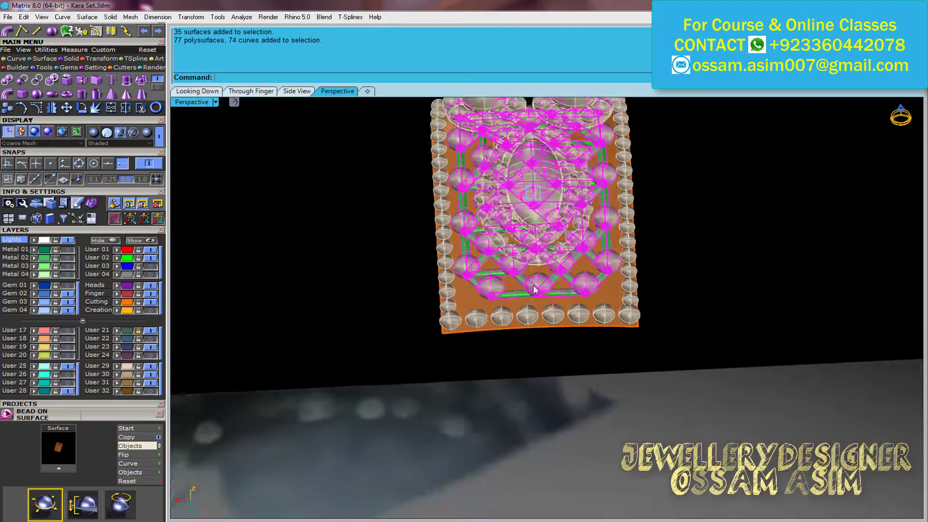
pyautogui.moveTo(259, 339); pyautogui.dragTo(541, 327, button='right')
pyautogui.moveTo(533, 358)
pyautogui.mouseDown(button='right')
pyautogui.moveTo(577, 275)
pyautogui.moveTo(488, 281)
pyautogui.moveTo(632, 372)
pyautogui.moveTo(513, 290)
pyautogui.moveTo(604, 367)
pyautogui.moveTo(429, 323)
pyautogui.moveTo(426, 371)
pyautogui.moveTo(375, 332)
pyautogui.mouseUp(button='right')
pyautogui.hotkey('ctrl', 'g')
pyautogui.press('Escape')
pyautogui.click(488, 280)
pyautogui.press('Escape')
pyautogui.scroll(3, 604, 368)
pyautogui.scroll(3, 604, 367)
pyautogui.scroll(-3, 375, 332)
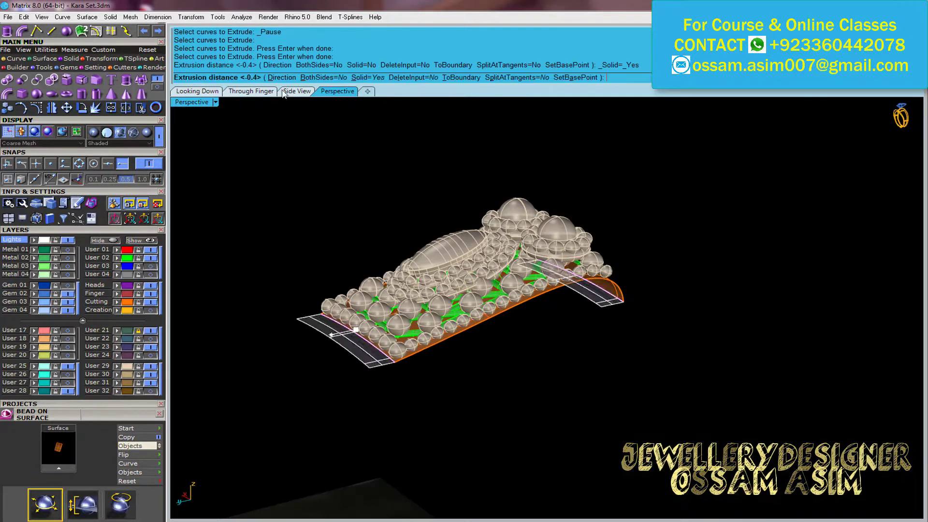
# Finish the edge-curve extrusion as a solid
pyautogui.click(251, 91)
pyautogui.click(406, 327)
pyautogui.click(406, 456)
pyautogui.press('Return')
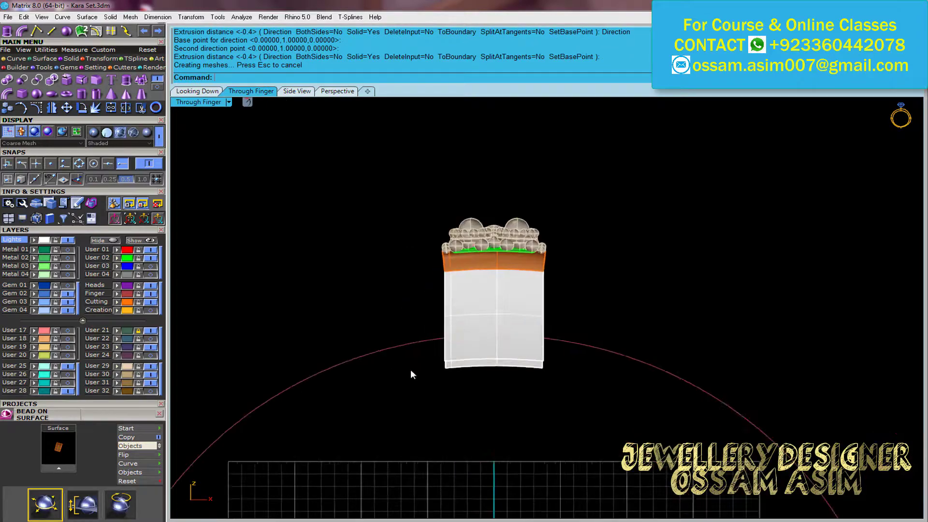
# Split the left side wall with an isocurve extracted along the orange surface edge
pyautogui.click(141, 107)
pyautogui.click(338, 91)
pyautogui.moveTo(386, 368)
pyautogui.mouseDown(button='right')
pyautogui.moveTo(367, 418)
pyautogui.moveTo(486, 332)
pyautogui.moveTo(473, 338)
pyautogui.moveTo(559, 305)
pyautogui.mouseUp(button='right')
pyautogui.scroll(5, 224, 145)
pyautogui.click(224, 145)
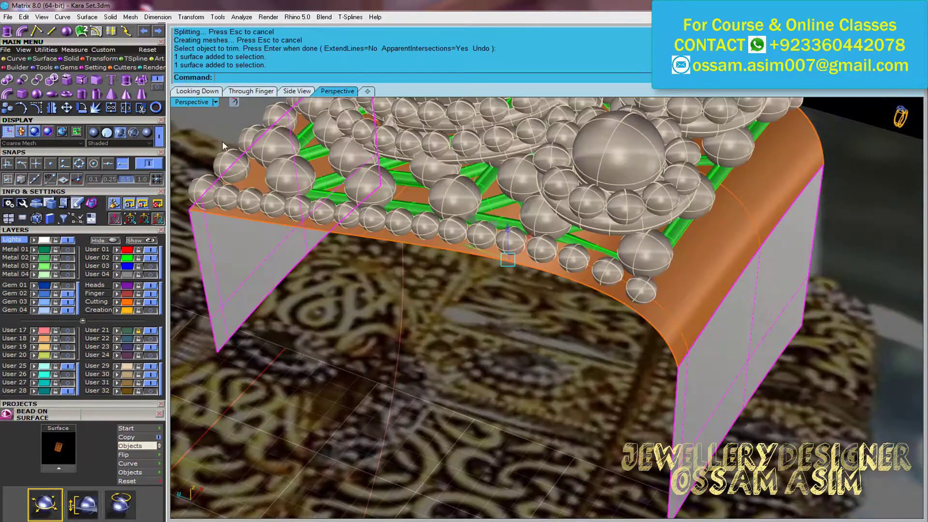
pyautogui.scroll(5, 508, 260)
pyautogui.click(441, 247)
pyautogui.press('Return')
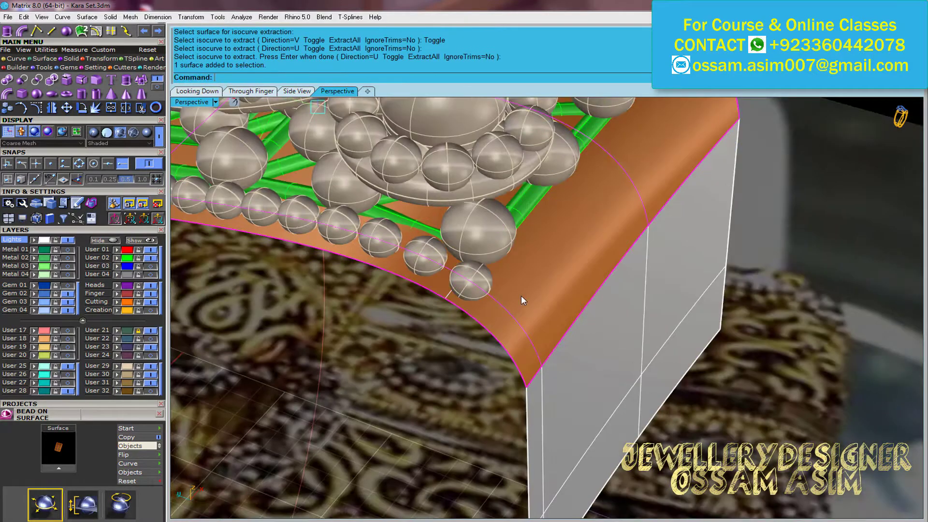
# Trim away the unwanted piece of the orange surface using the curve
pyautogui.scroll(5, 521, 295)
pyautogui.click(142, 111)
pyautogui.scroll(-10, 465, 324)
pyautogui.click(465, 324)
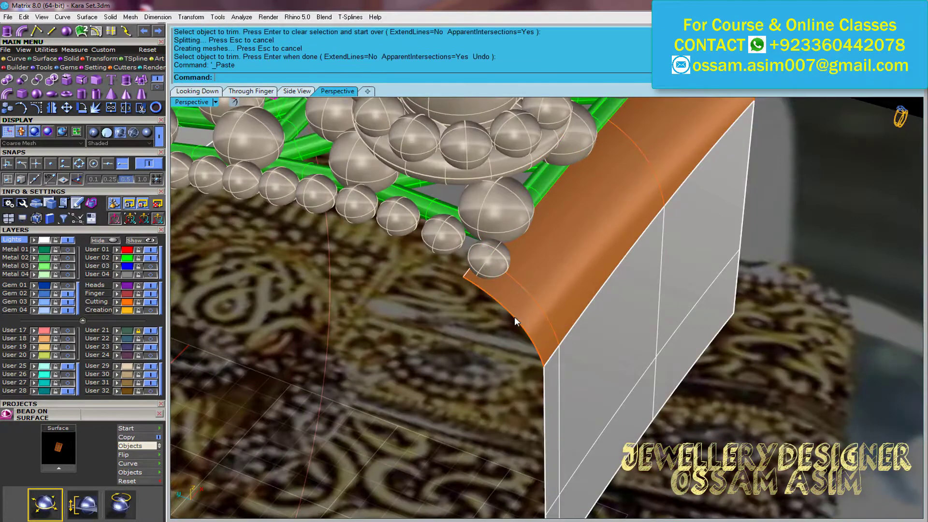
pyautogui.scroll(-5, 428, 368)
pyautogui.scroll(-5, 428, 369)
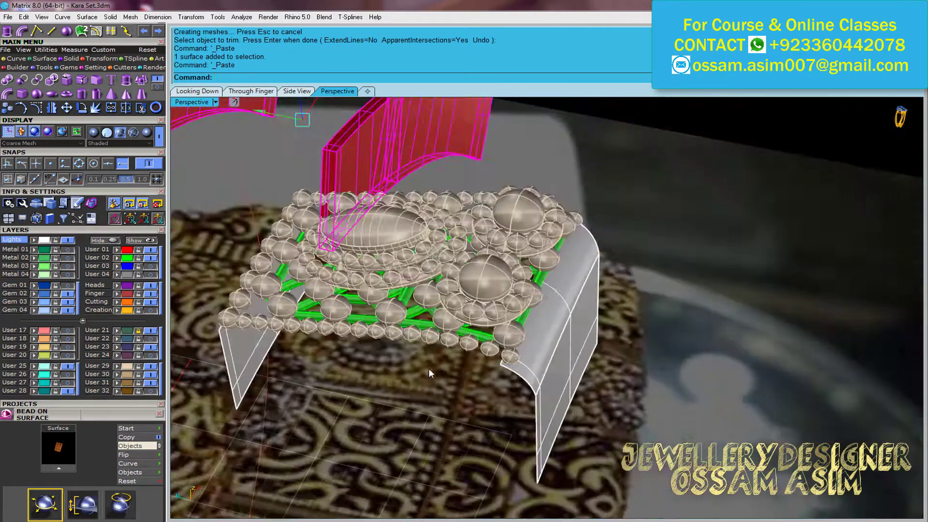
# Undo the last step and delete the red chair-shaped panel
pyautogui.hotkey('ctrl', 'v')
pyautogui.hotkey('ctrl', 'z')
pyautogui.scroll(-2, 410, 277)
pyautogui.scroll(-2, 409, 278)
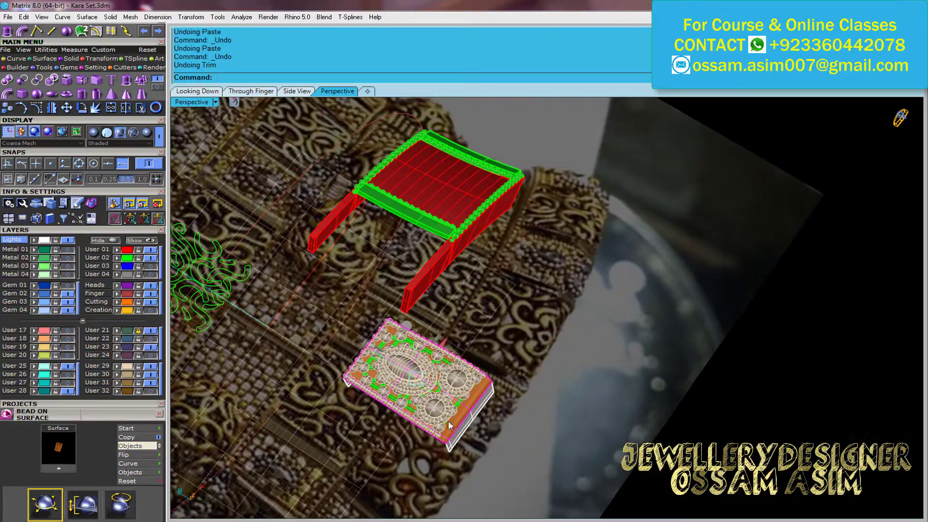
pyautogui.moveTo(449, 426)
pyautogui.mouseDown(button='right')
pyautogui.moveTo(452, 305)
pyautogui.moveTo(548, 309)
pyautogui.moveTo(69, 340)
pyautogui.mouseUp(button='right')
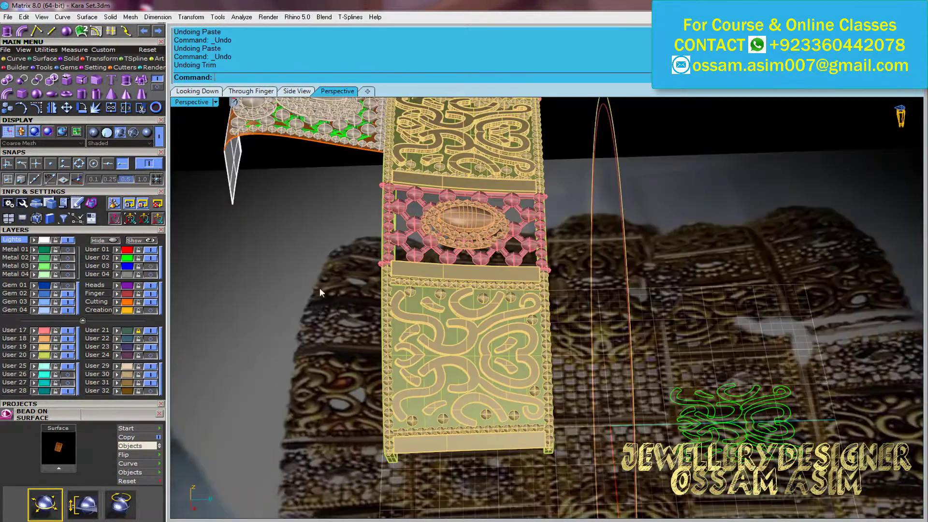
pyautogui.press('Delete')
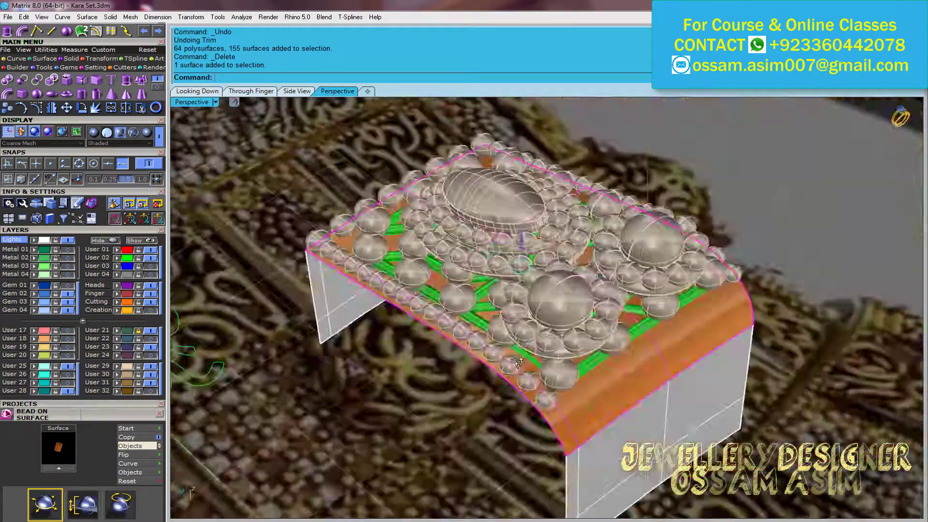
# Copy the surface, undo the trim, and paste the surface back
pyautogui.hotkey('ctrl', 'c')
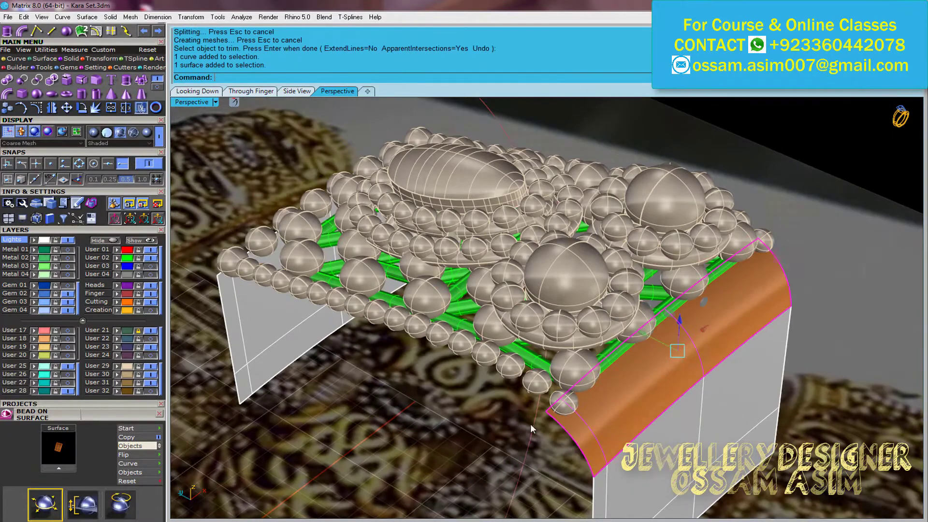
pyautogui.hotkey('ctrl', 'z')
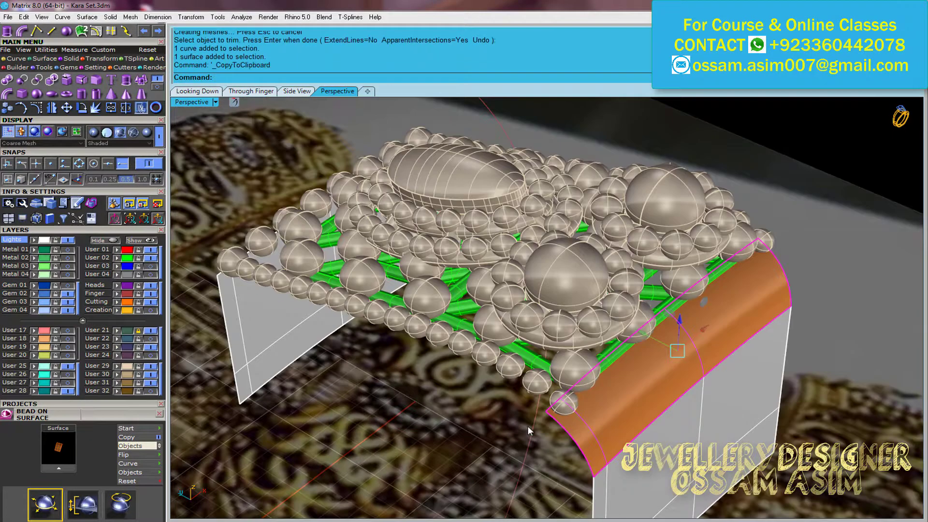
pyautogui.hotkey('ctrl', 'v')
pyautogui.scroll(5, 466, 378)
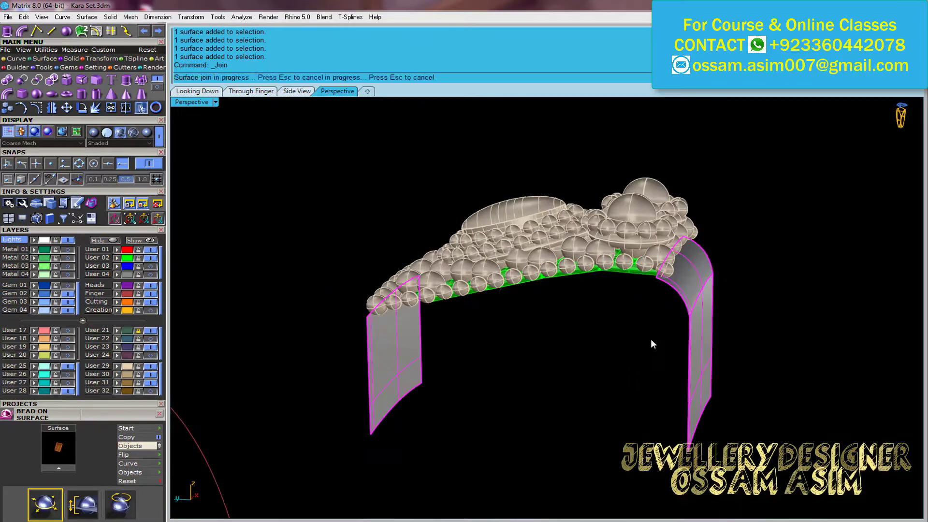
# Accept the offset direction and stretch the gem head with Scale 1D in Side View
pyautogui.press('Return')
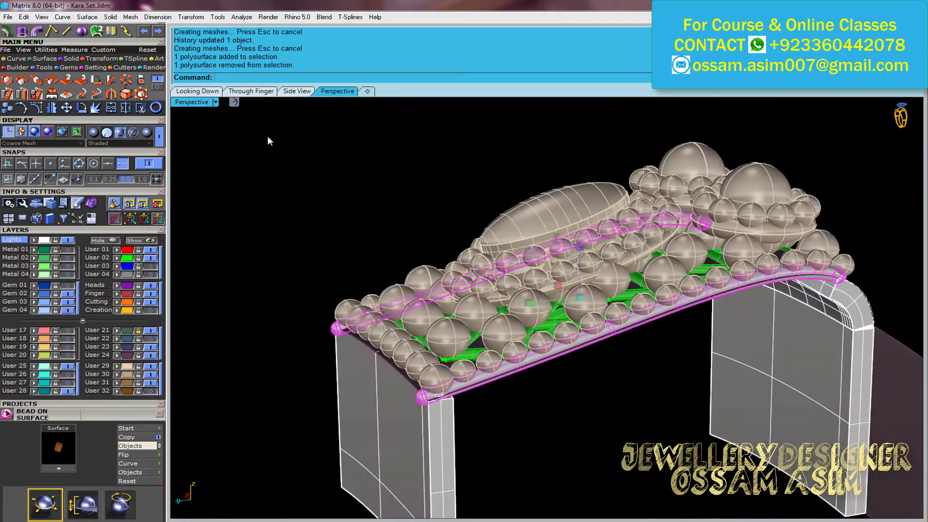
pyautogui.click(295, 89)
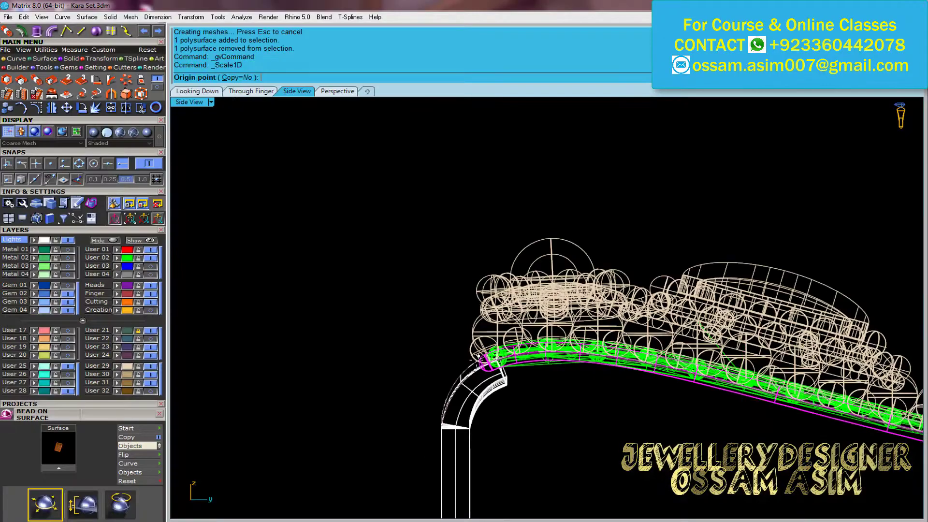
pyautogui.click(478, 357)
pyautogui.scroll(3, 676, 297)
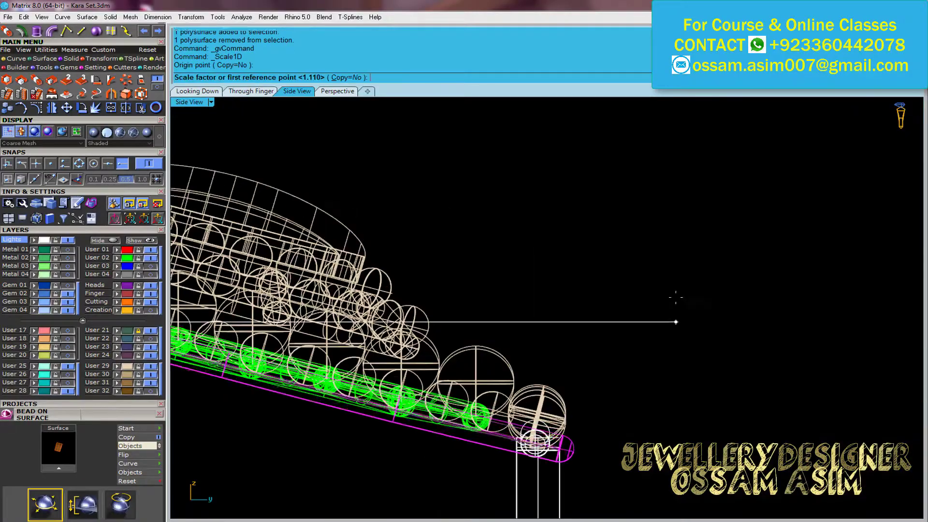
pyautogui.click(335, 91)
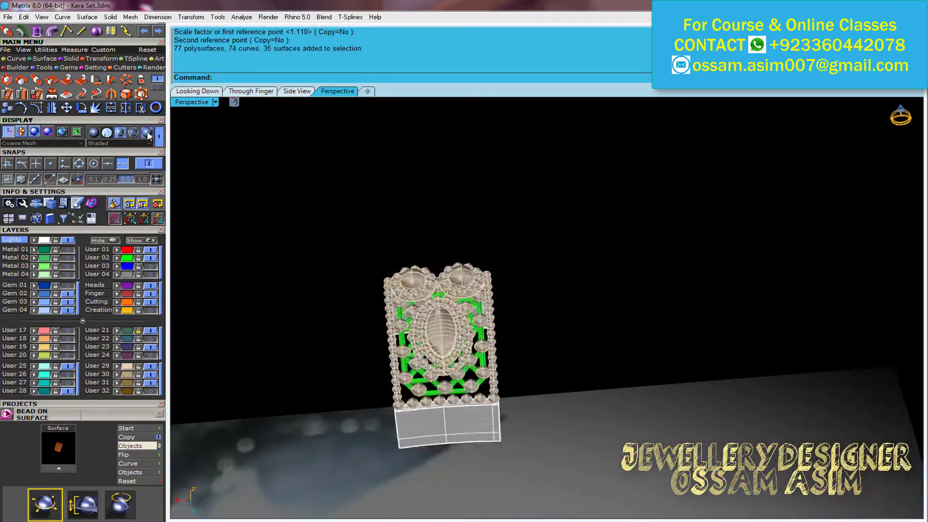
# Toggle the display mode and show the ring head and band layers
pyautogui.click(147, 133)
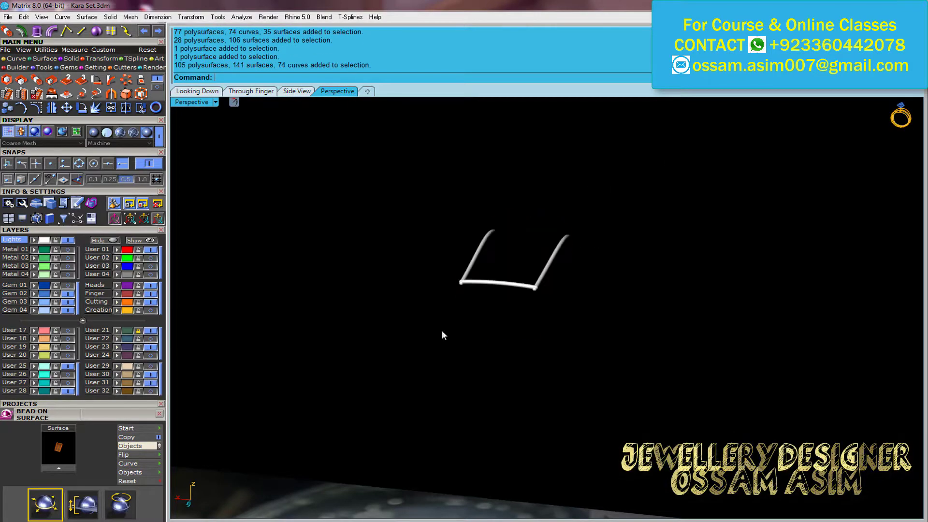
pyautogui.click(120, 133)
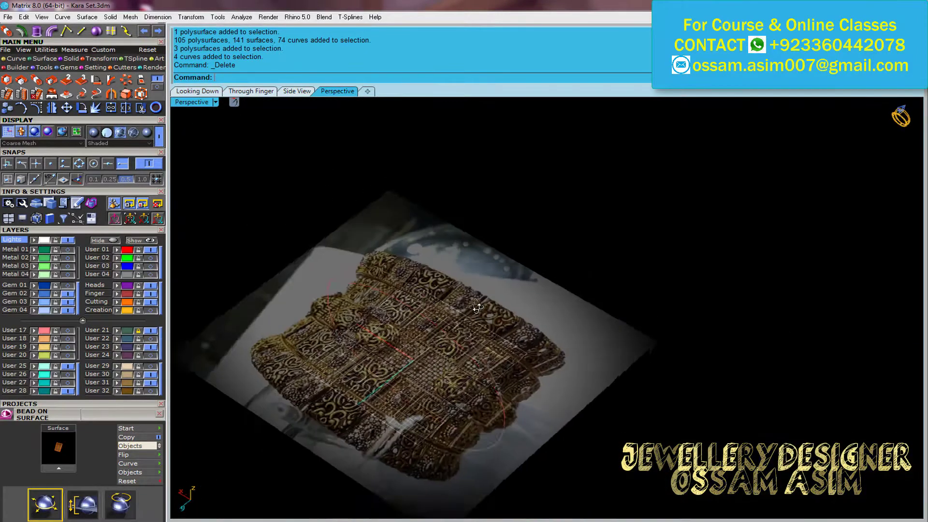
pyautogui.click(149, 371)
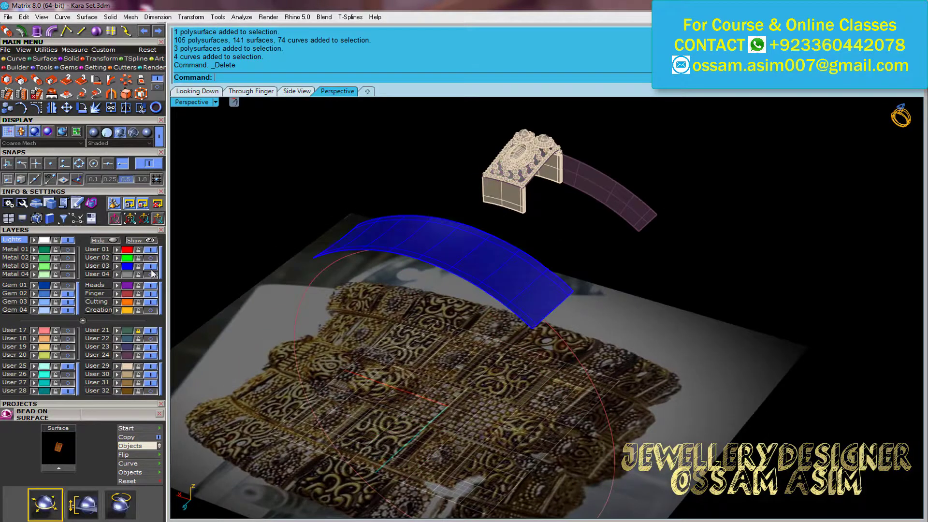
pyautogui.scroll(3, 490, 254)
pyautogui.moveTo(490, 254)
pyautogui.mouseDown(button='right')
pyautogui.moveTo(300, 222)
pyautogui.moveTo(186, 304)
pyautogui.mouseUp(button='right')
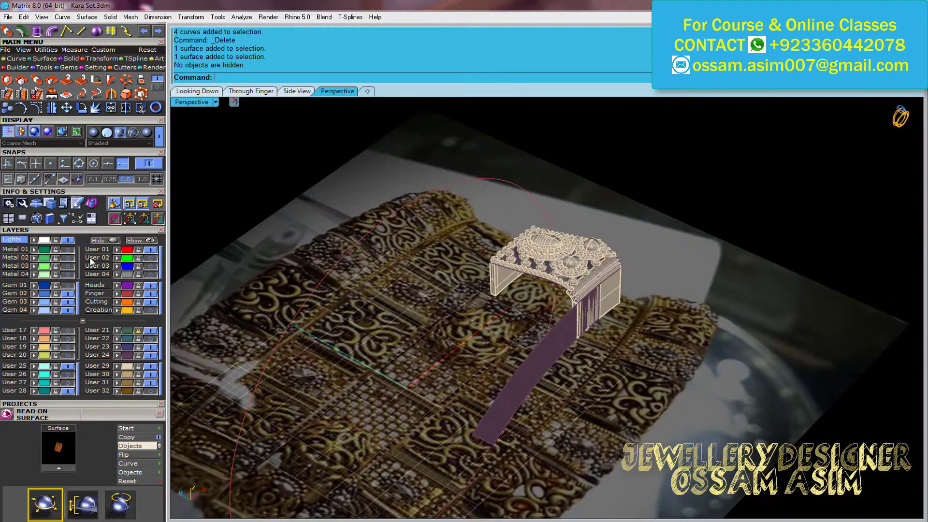
# Show the cyan band layer and mirror the band section
pyautogui.click(68, 382)
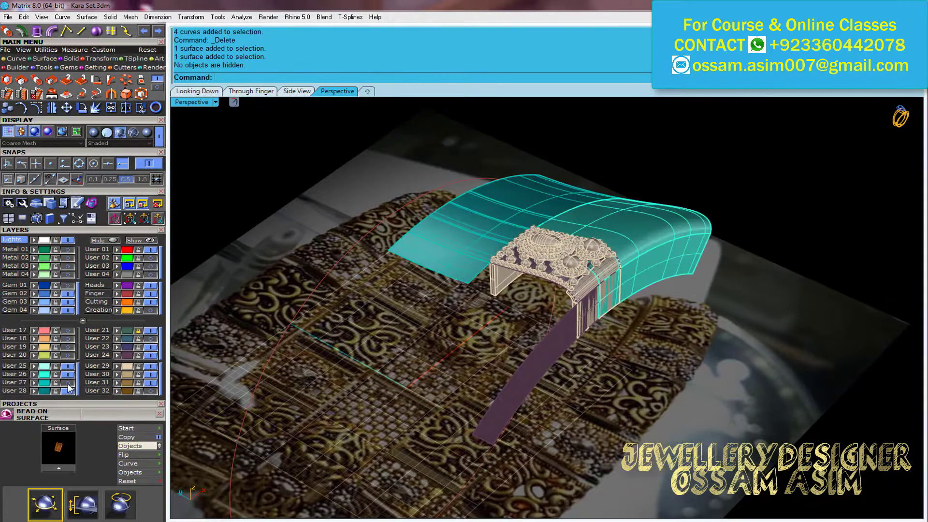
pyautogui.moveTo(483, 266); pyautogui.dragTo(620, 263, button='right')
pyautogui.click(620, 263)
pyautogui.click(251, 91)
pyautogui.moveTo(463, 269); pyautogui.dragTo(446, 274, button='right')
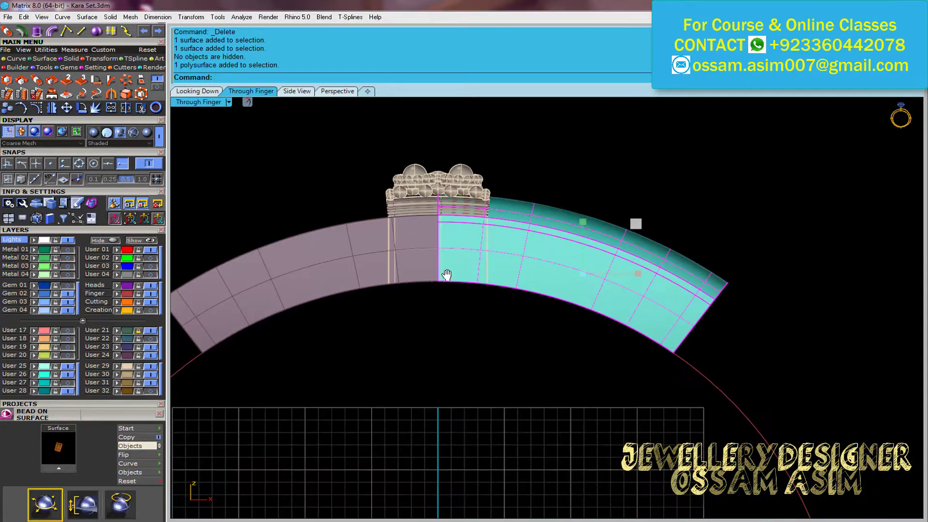
pyautogui.write('0')
pyautogui.press('Return')
# Rotate-copy the band section about the origin, placing the copy on the right
pyautogui.write('0')
pyautogui.click(459, 284)
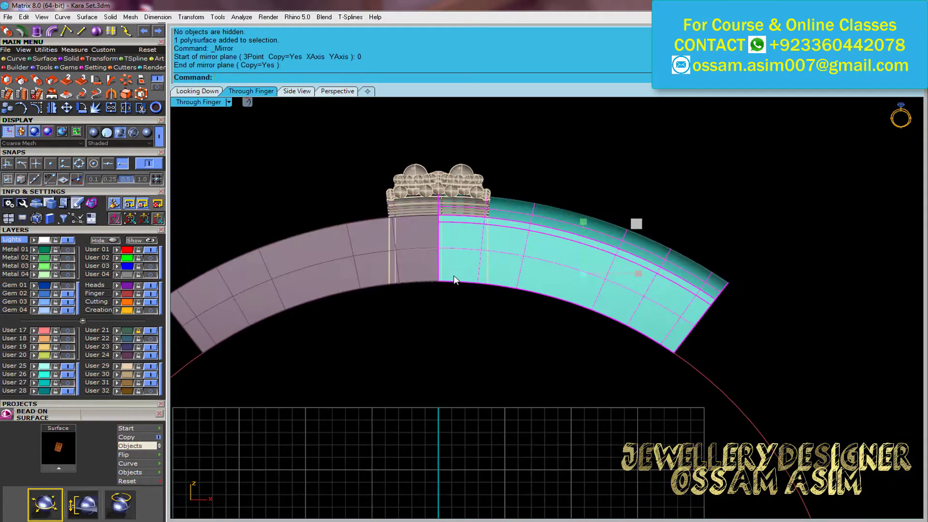
pyautogui.write('rotate')
pyautogui.press('Return')
pyautogui.write('0')
pyautogui.press('Return')
pyautogui.click(637, 389)
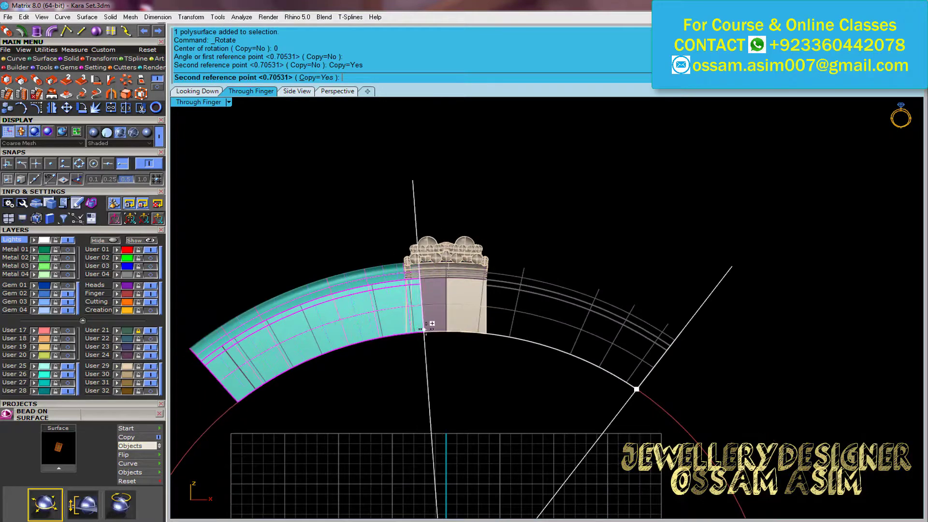
pyautogui.scroll(2, 416, 290)
pyautogui.scroll(2, 408, 254)
pyautogui.click(466, 265)
pyautogui.press('Return')
pyautogui.scroll(-5, 216, 409)
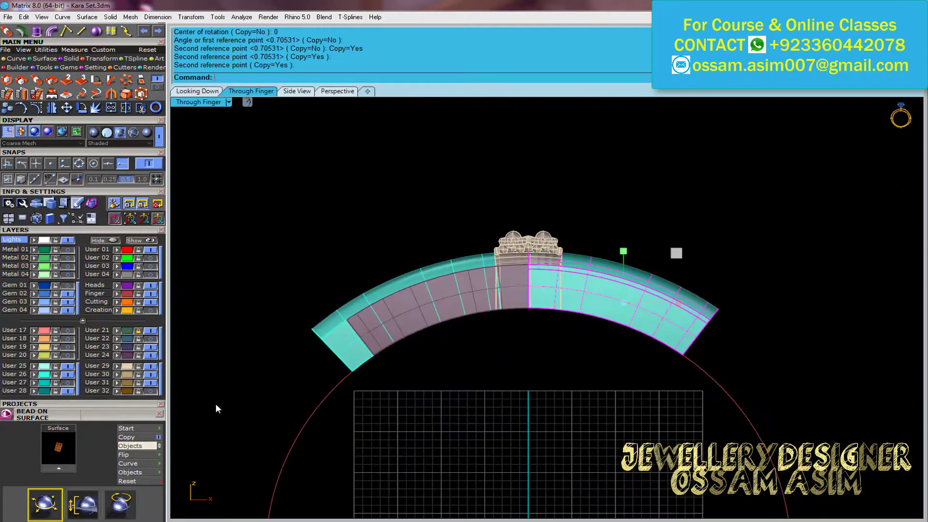
# Hide the cyan band pieces and extract an isocurve from the lower band surface
pyautogui.click(69, 380)
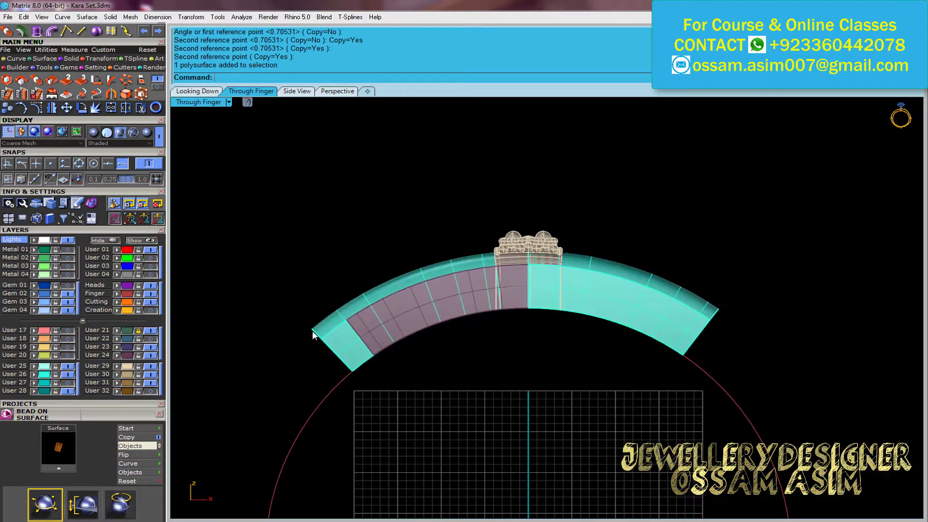
pyautogui.click(338, 90)
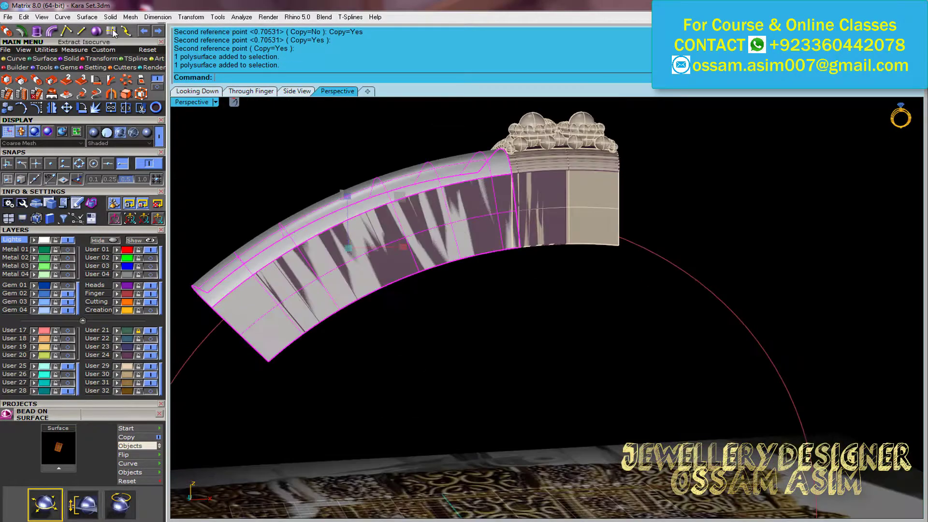
pyautogui.click(112, 31)
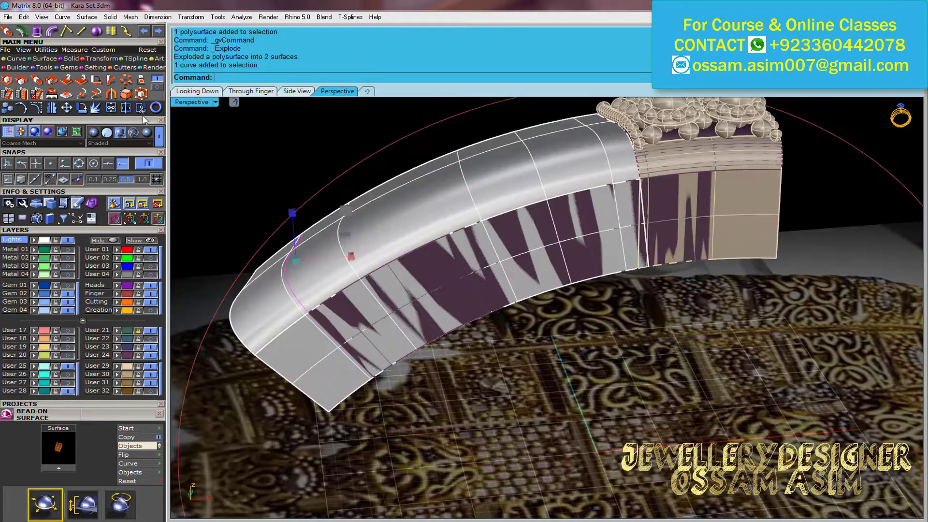
pyautogui.scroll(-3, 291, 319)
pyautogui.click(294, 330)
pyautogui.scroll(3, 435, 290)
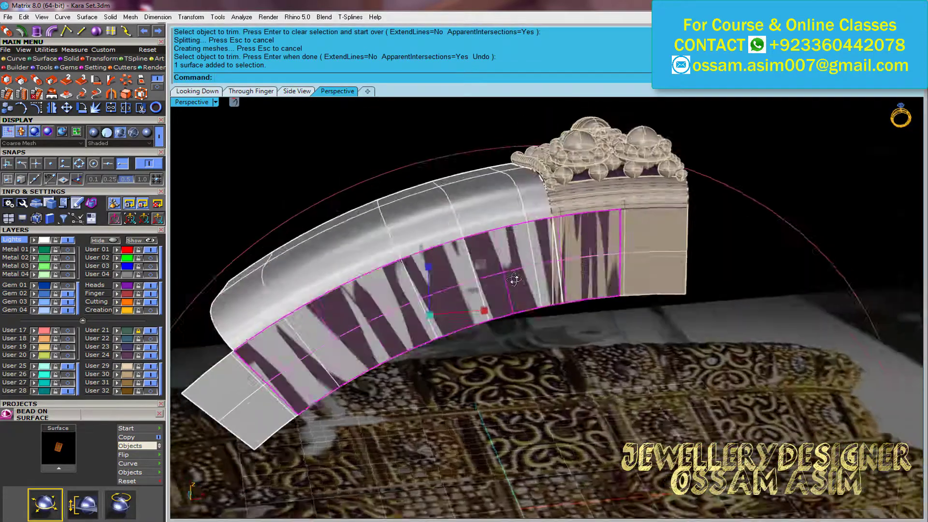
# Measure the distance across the band polysurface
pyautogui.moveTo(514, 279)
pyautogui.mouseDown(button='right')
pyautogui.moveTo(518, 327)
pyautogui.moveTo(460, 320)
pyautogui.mouseUp(button='right')
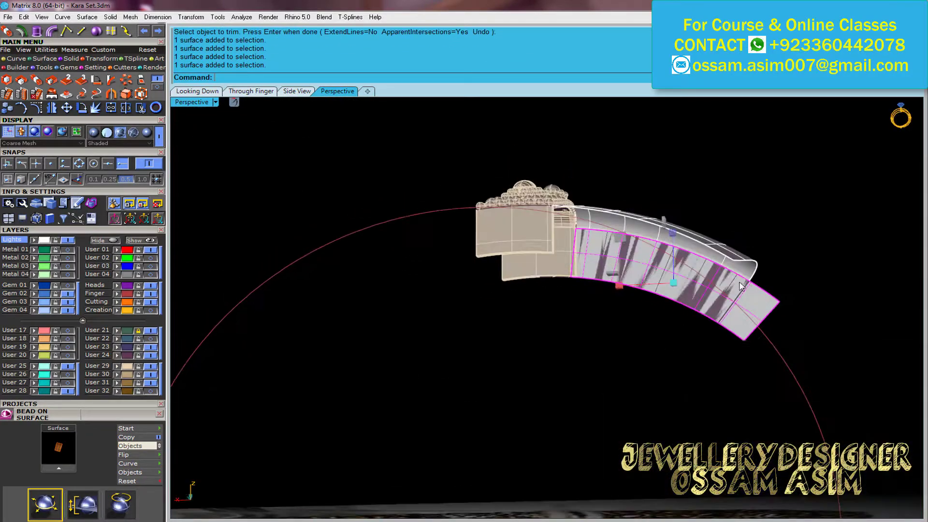
pyautogui.moveTo(197, 361); pyautogui.dragTo(339, 290, button='right')
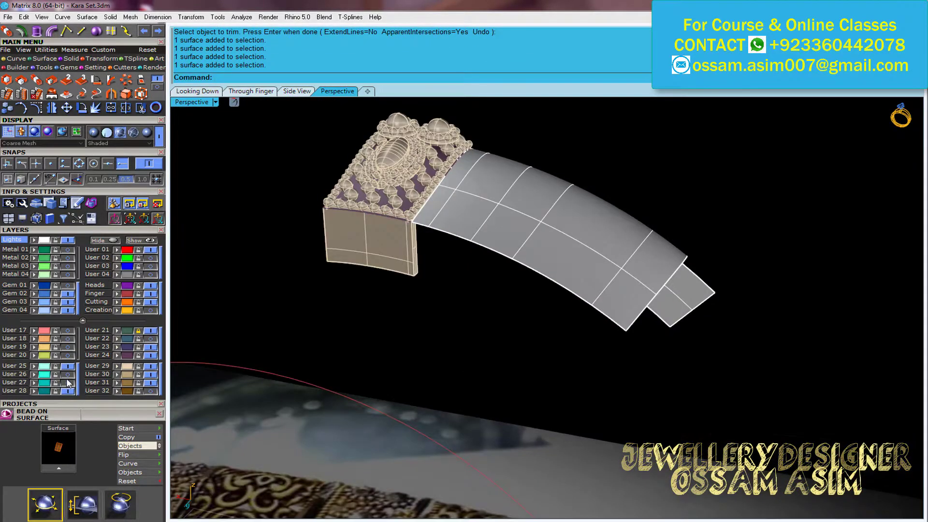
pyautogui.click(447, 309)
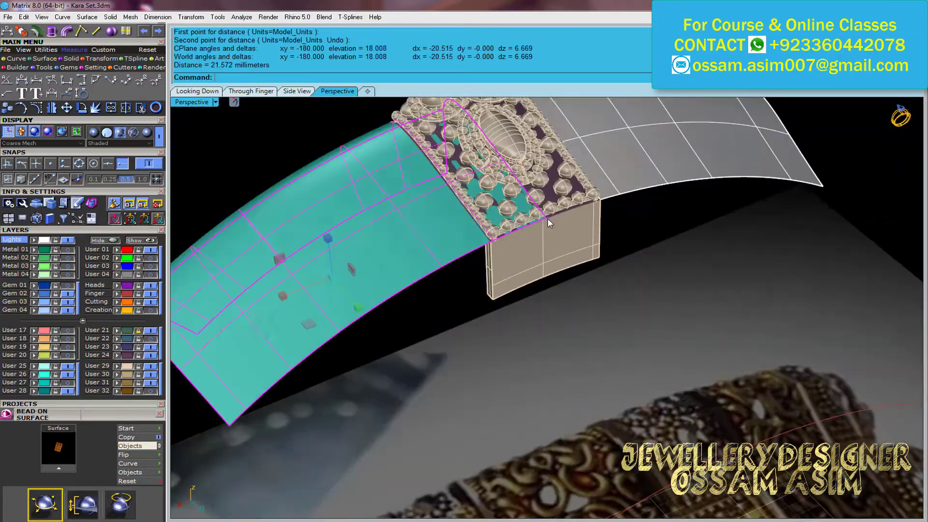
pyautogui.moveTo(447, 310); pyautogui.dragTo(509, 292, button='right')
pyautogui.press('Return')
pyautogui.scroll(5, 508, 292)
pyautogui.click(807, 269)
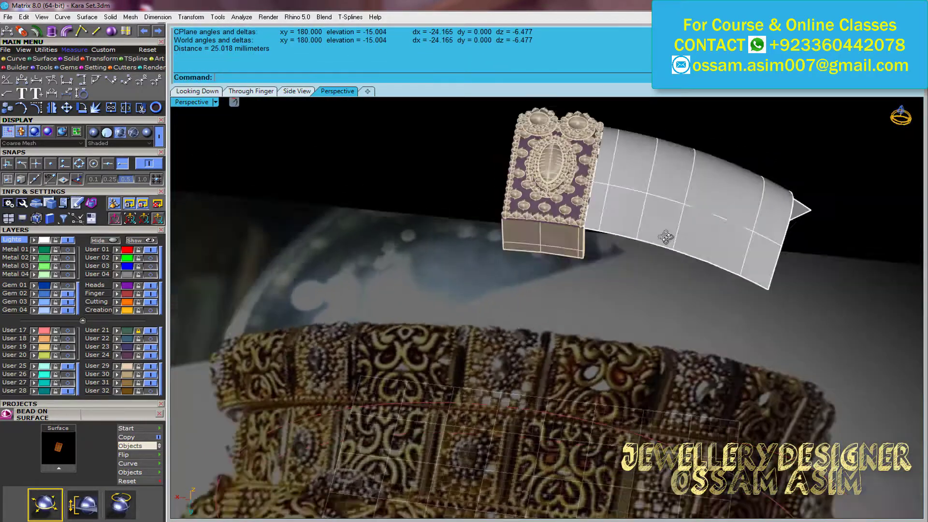
pyautogui.moveTo(806, 269); pyautogui.dragTo(564, 196, button='right')
# Delete the purple inner surface of the band
pyautogui.click(474, 252)
pyautogui.press('Delete')
pyautogui.press('Delete')
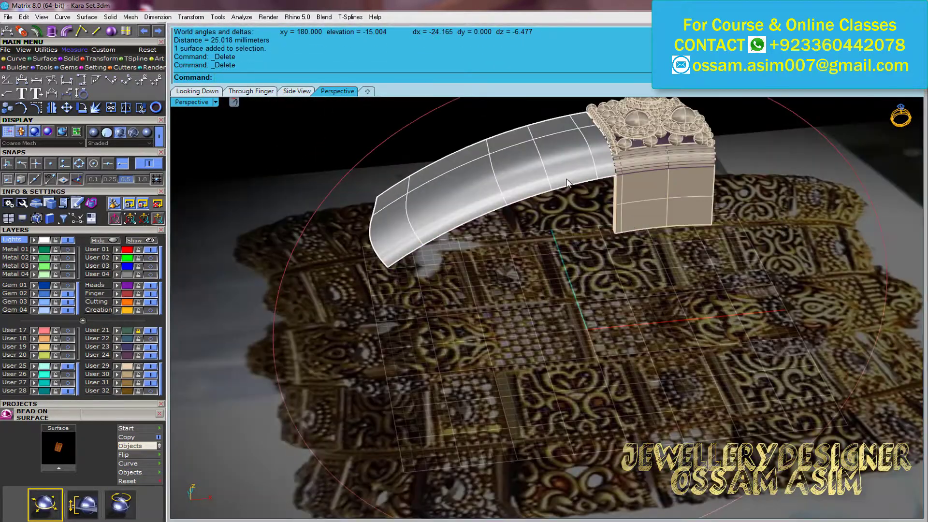
pyautogui.scroll(-5, 502, 156)
pyautogui.scroll(3, 514, 208)
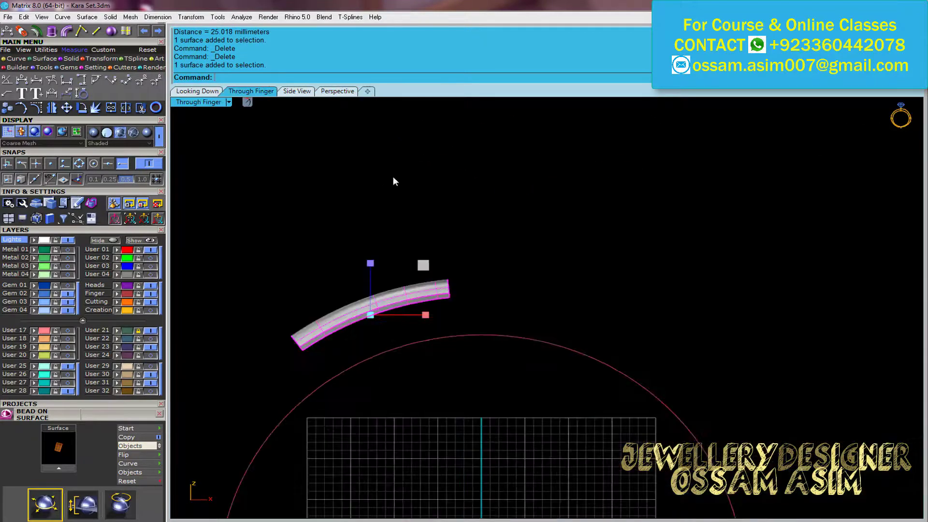
# Rotate the band section and delete the leftover pieces
pyautogui.click(358, 318)
pyautogui.write('0')
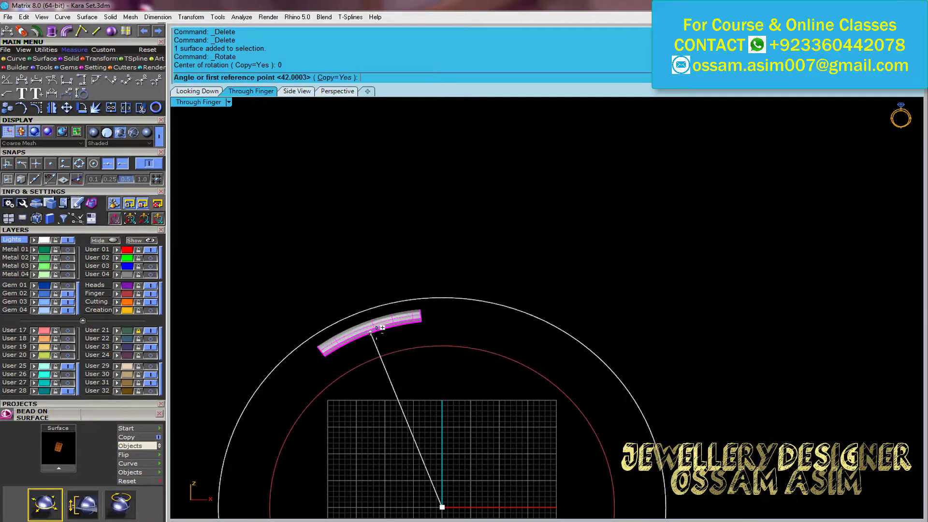
pyautogui.click(380, 329)
pyautogui.click(389, 239)
pyautogui.press('Delete')
pyautogui.press('Delete')
pyautogui.click(399, 280)
# Check the band from above and bring a band piece back beside the block
pyautogui.click(338, 91)
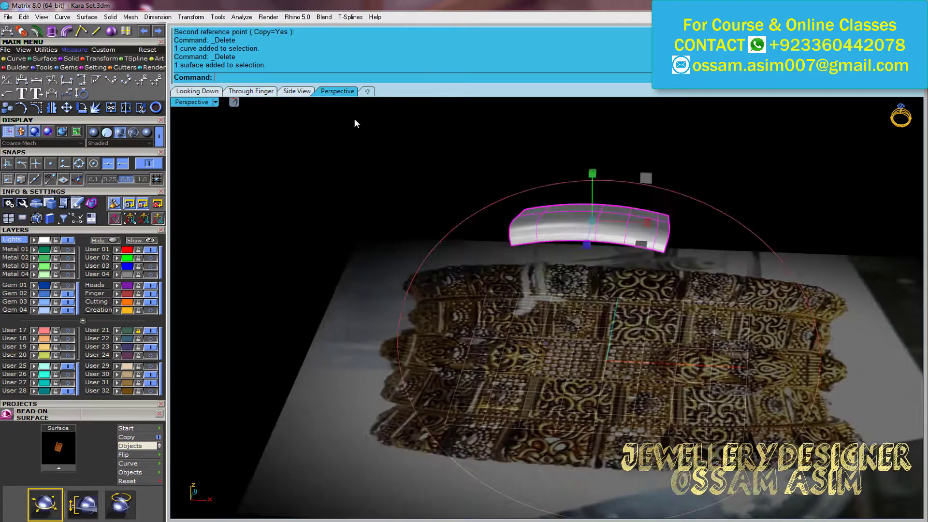
pyautogui.click(198, 91)
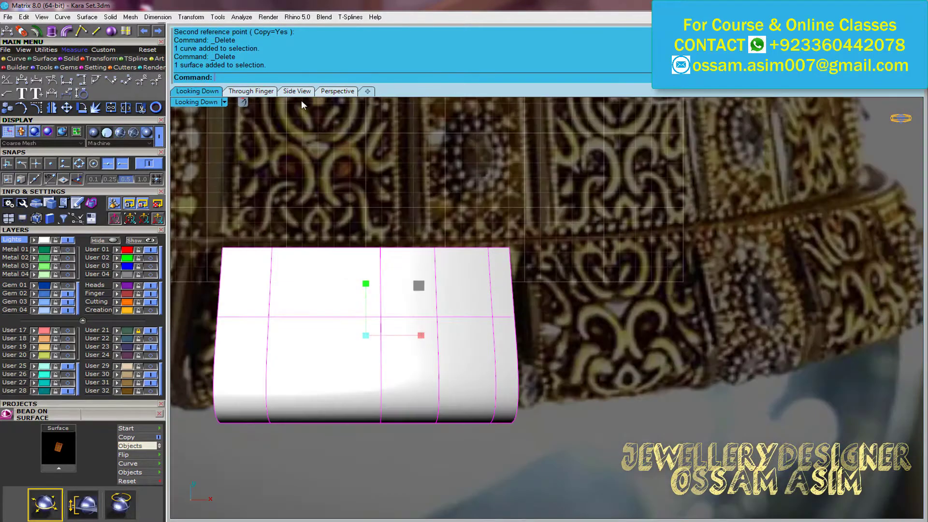
pyautogui.scroll(-5, 621, 270)
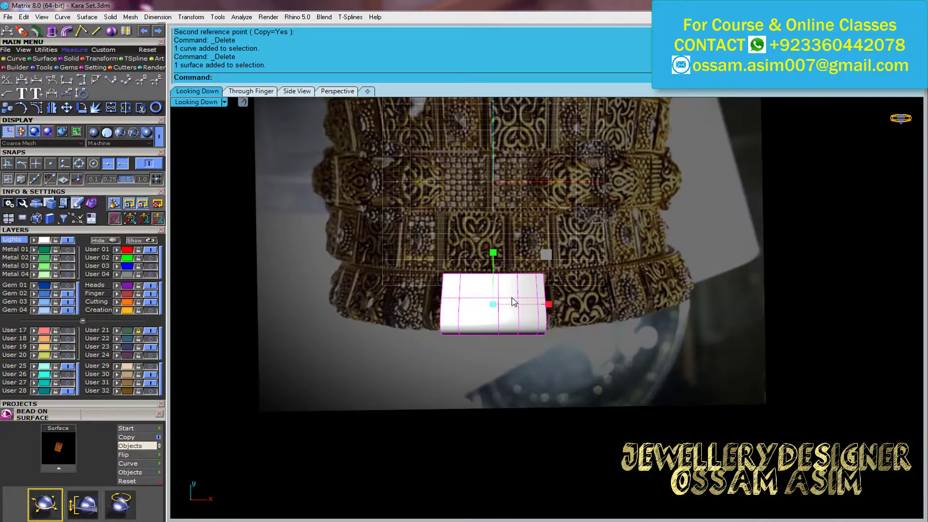
pyautogui.scroll(3, 570, 363)
pyautogui.scroll(2, 570, 362)
pyautogui.press('Escape')
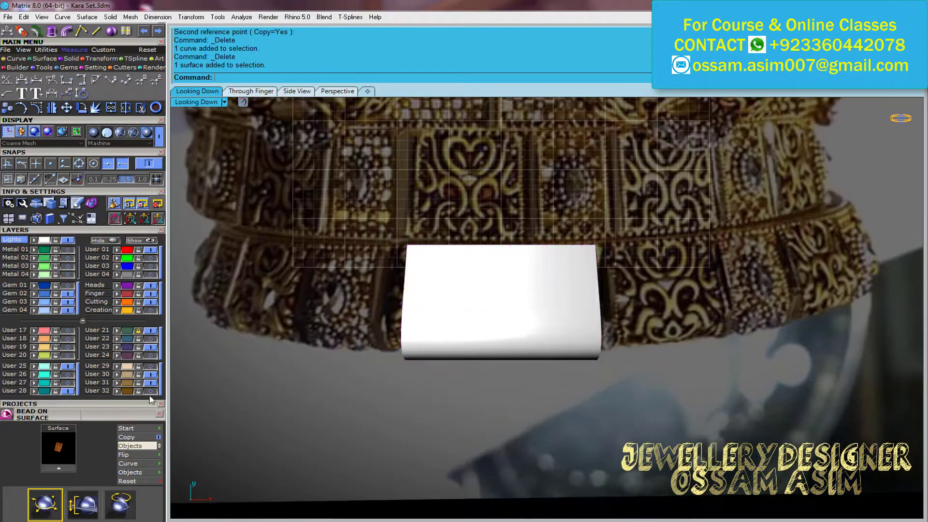
pyautogui.click(621, 313)
pyautogui.click(338, 91)
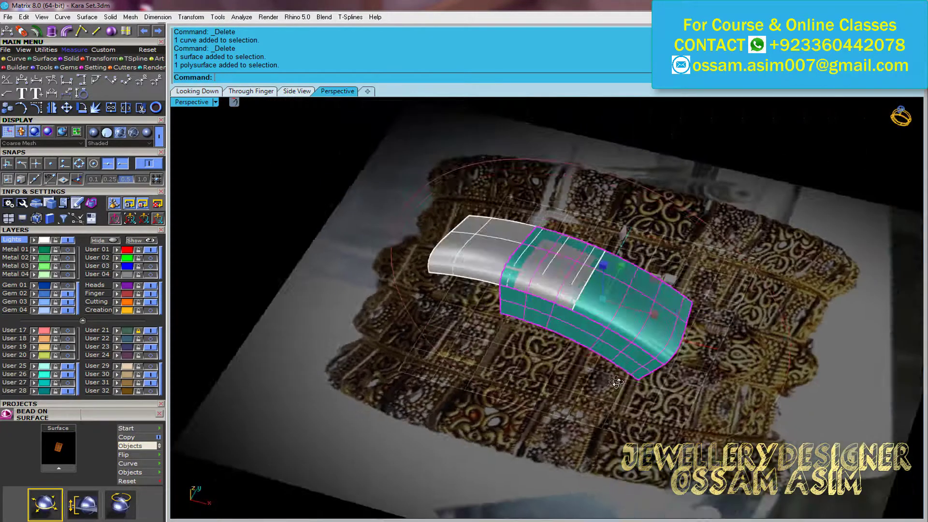
# Paste a copy of the band piece and delete the block's side surface
pyautogui.hotkey('ctrl', 'c')
pyautogui.moveTo(394, 340)
pyautogui.mouseDown(button='right')
pyautogui.moveTo(457, 321)
pyautogui.moveTo(559, 382)
pyautogui.mouseUp(button='right')
pyautogui.hotkey('ctrl', 'v')
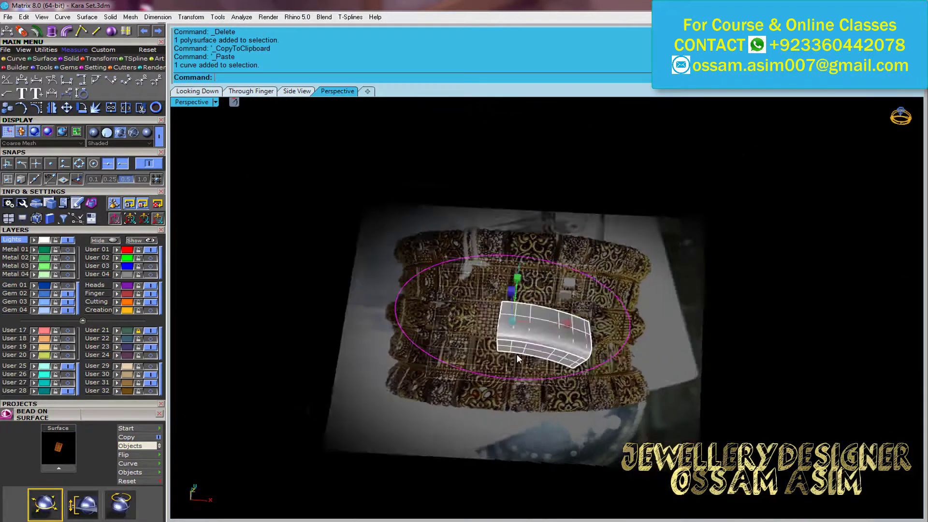
pyautogui.scroll(5, 517, 354)
pyautogui.scroll(-3, 518, 354)
pyautogui.scroll(3, 486, 328)
pyautogui.click(527, 319)
pyautogui.press('Delete')
pyautogui.moveTo(527, 319); pyautogui.dragTo(192, 120, button='right')
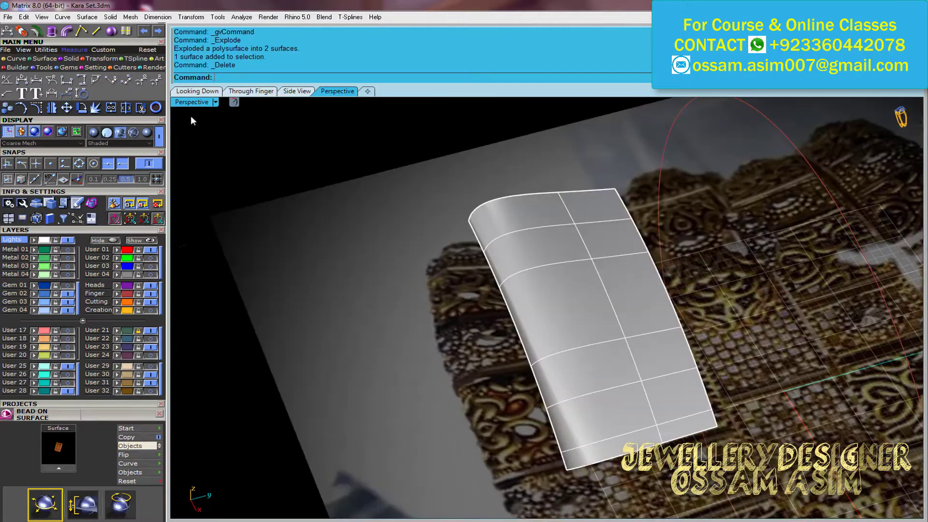
# Divide the edge curves and rebuild the top surface with 12 points, degree 3
pyautogui.click(16, 58)
pyautogui.write('3')
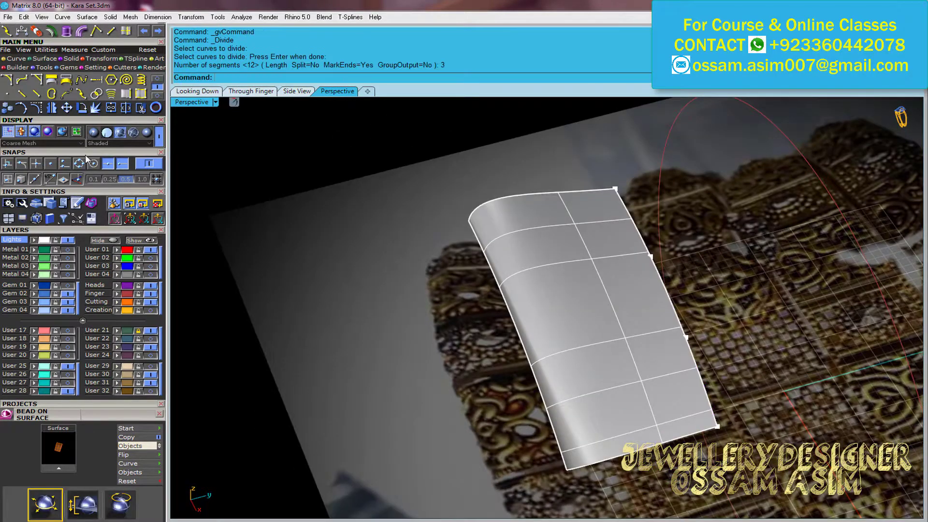
pyautogui.click(613, 228)
pyautogui.scroll(4, 613, 228)
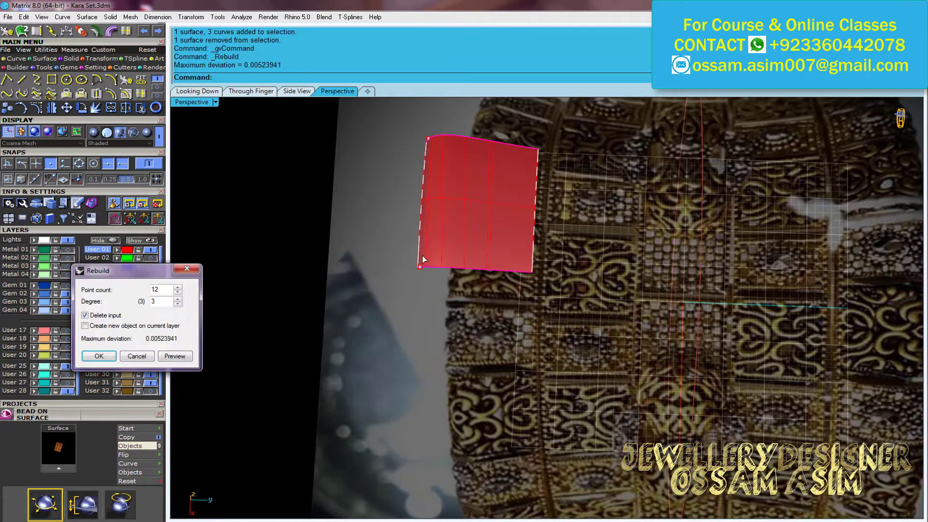
pyautogui.press('Return')
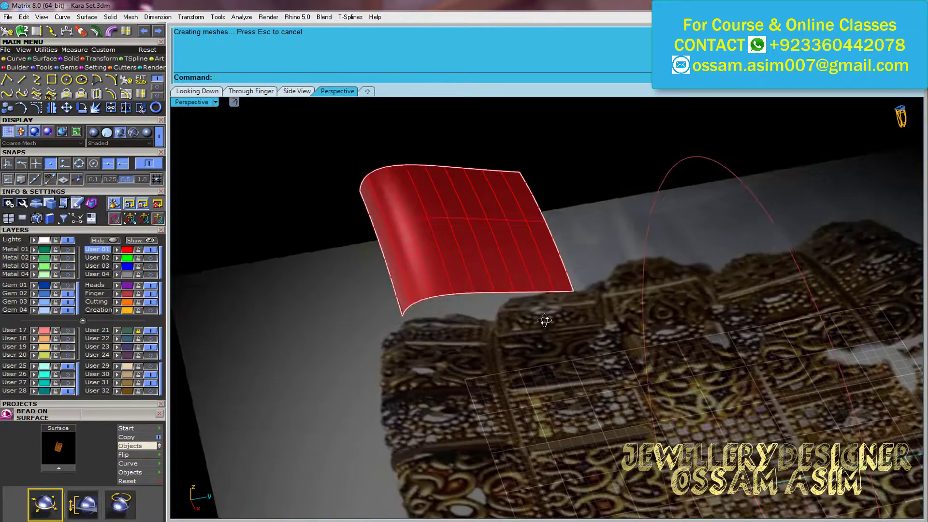
pyautogui.moveTo(544, 321)
pyautogui.mouseDown(button='right')
pyautogui.moveTo(450, 242)
pyautogui.moveTo(462, 283)
pyautogui.mouseUp(button='right')
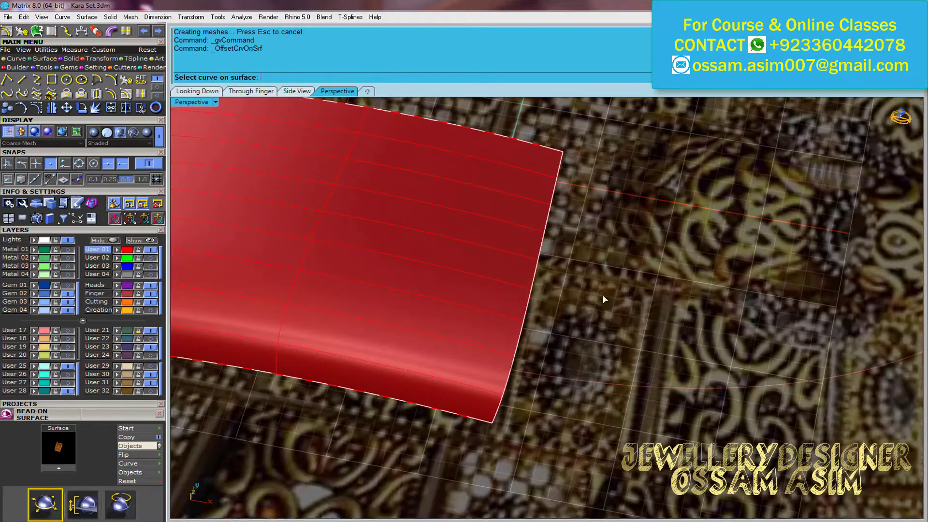
# Offset the band's edge curve along the red surface by 1.2
pyautogui.click(531, 283)
pyautogui.click(584, 328)
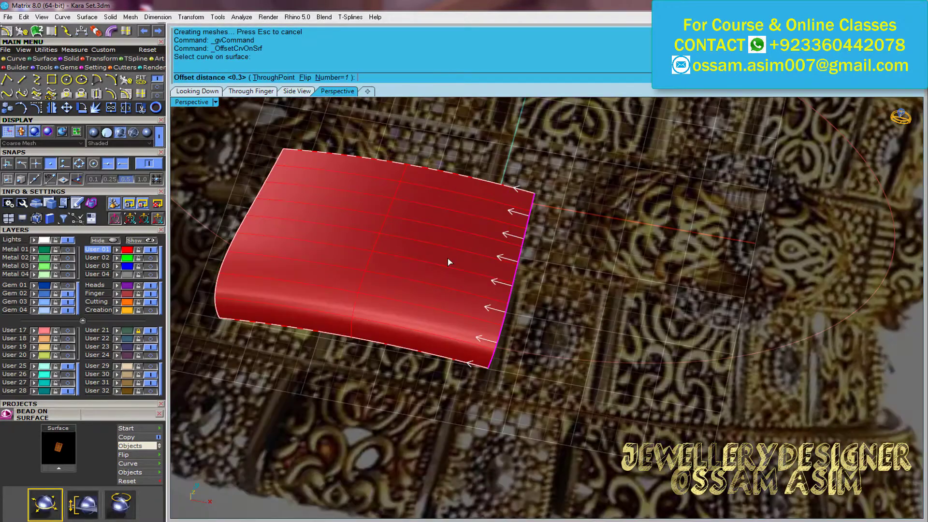
pyautogui.click(197, 91)
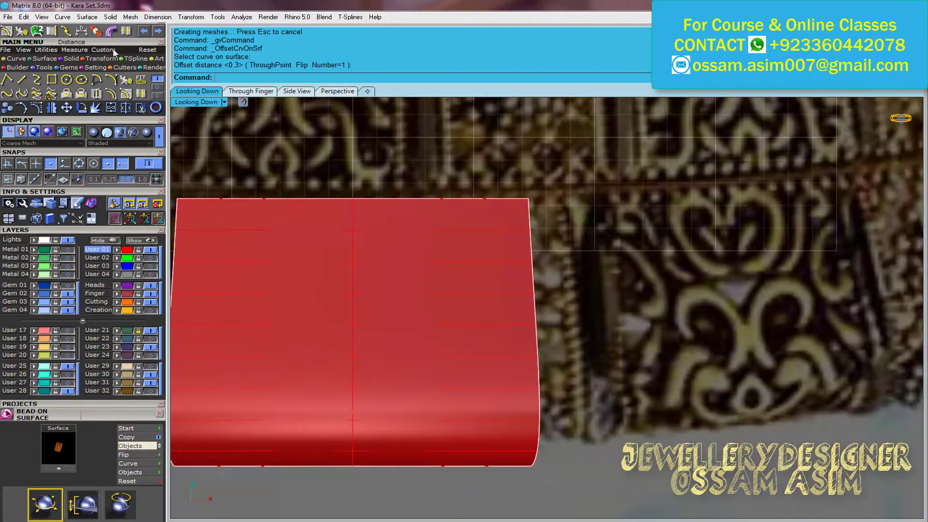
pyautogui.click(115, 51)
pyautogui.click(663, 390)
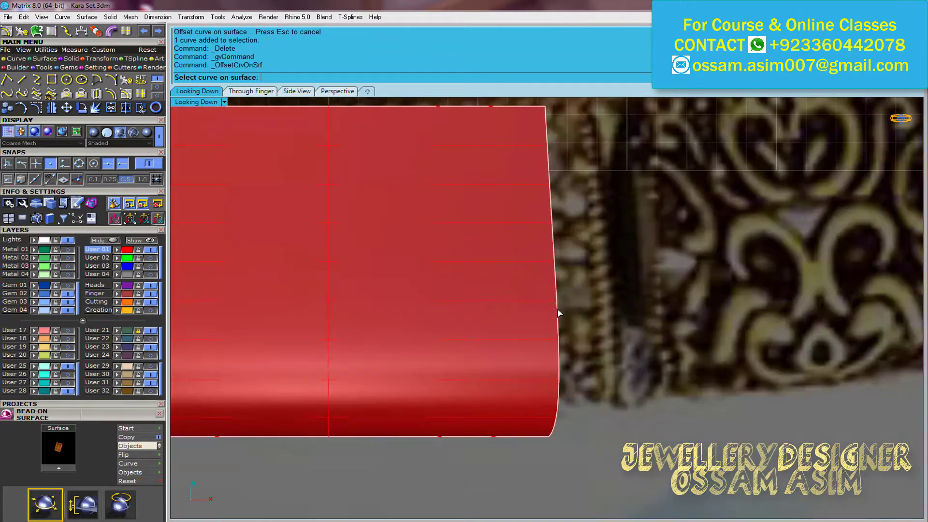
pyautogui.click(559, 313)
pyautogui.click(599, 337)
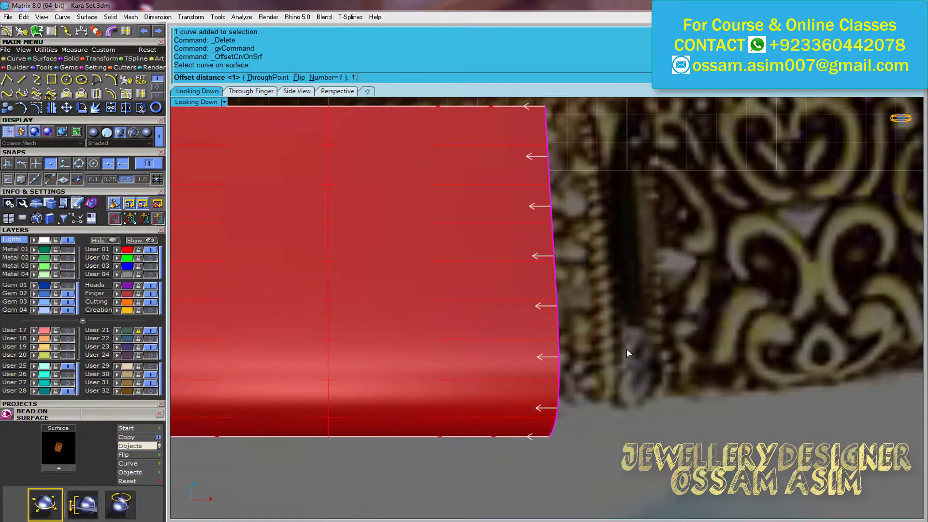
pyautogui.write('1.2')
pyautogui.press('Return')
# Offset the other edge curve by 0.3 and trim the surface to a narrow strip
pyautogui.click(345, 267)
pyautogui.press('Return')
pyautogui.scroll(2, 578, 289)
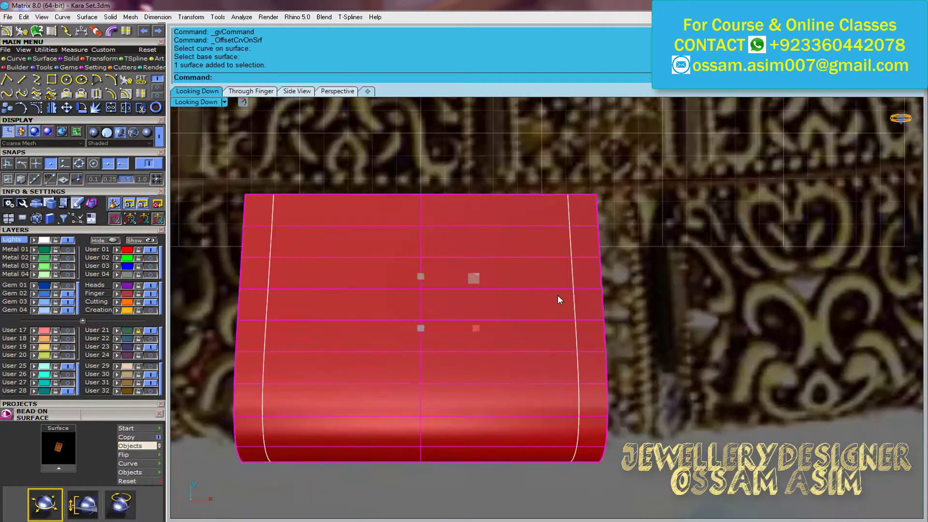
pyautogui.write('.3')
pyautogui.press('Return')
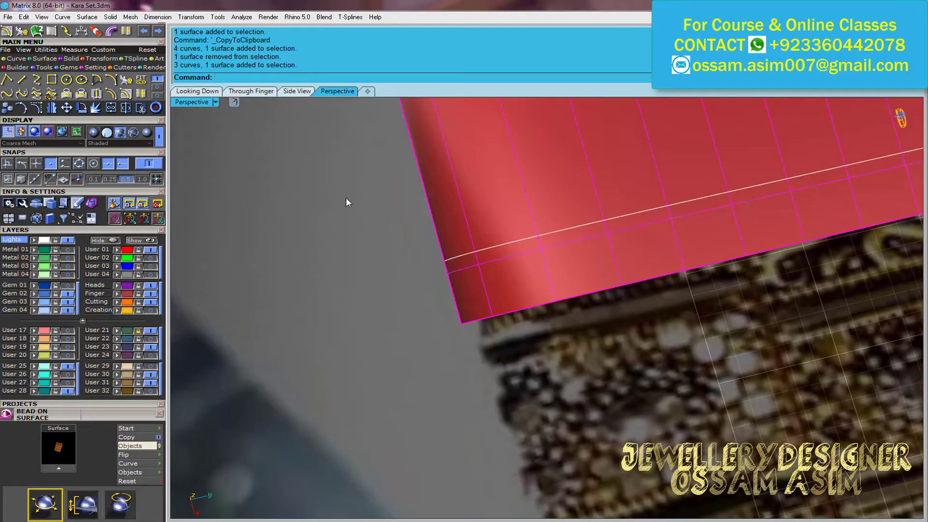
pyautogui.click(529, 180)
# Copy the trimmed strip, undo the trim, and paste the strip back beside the full surface
pyautogui.scroll(-5, 541, 245)
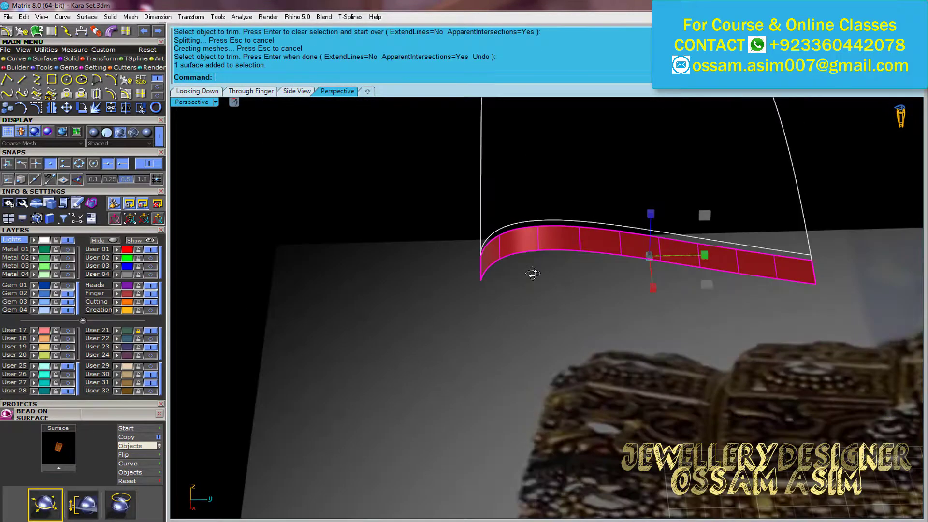
pyautogui.hotkey('ctrl', 'c')
pyautogui.hotkey('ctrl', 'z')
pyautogui.hotkey('ctrl', 'v')
# Variable-offset the strip surface with corner distances of 0.55 and 0.35
pyautogui.click(45, 59)
pyautogui.click(111, 93)
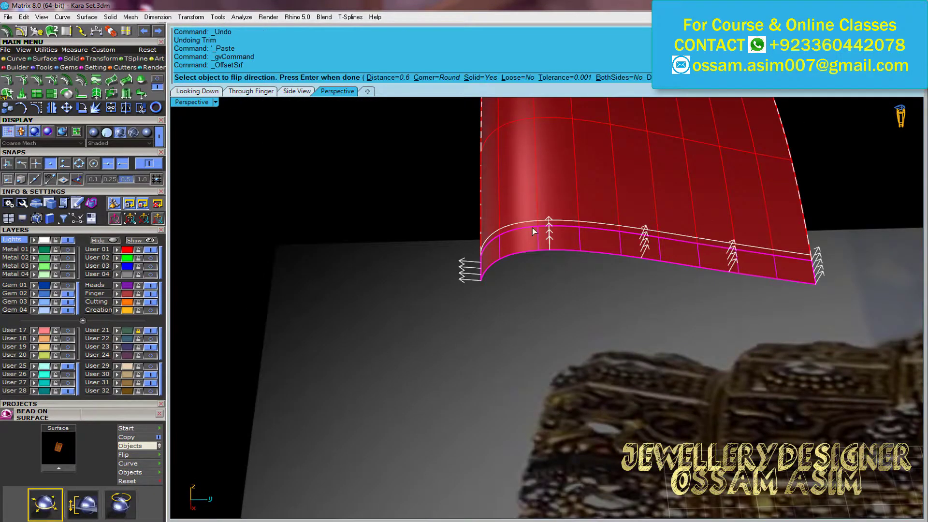
pyautogui.click(83, 85)
pyautogui.click(784, 269)
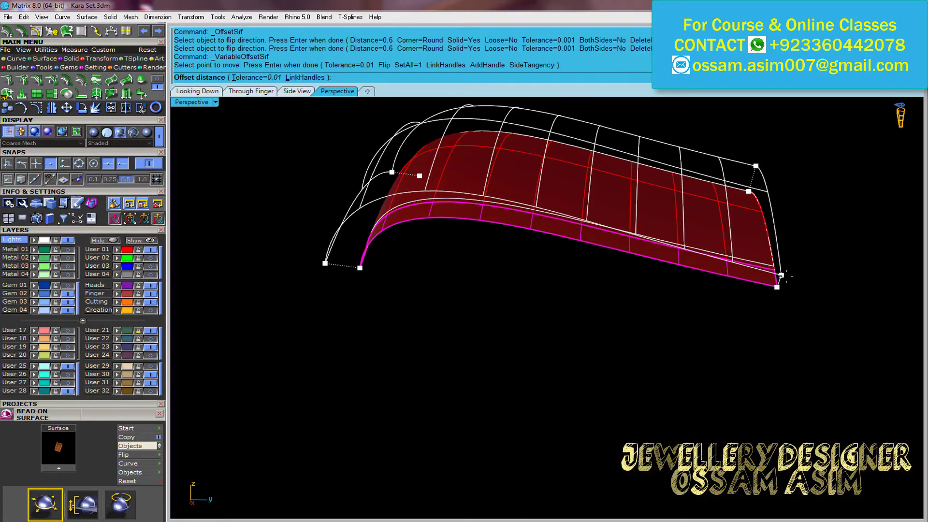
pyautogui.write('.55')
pyautogui.press('Return')
pyautogui.click(336, 265)
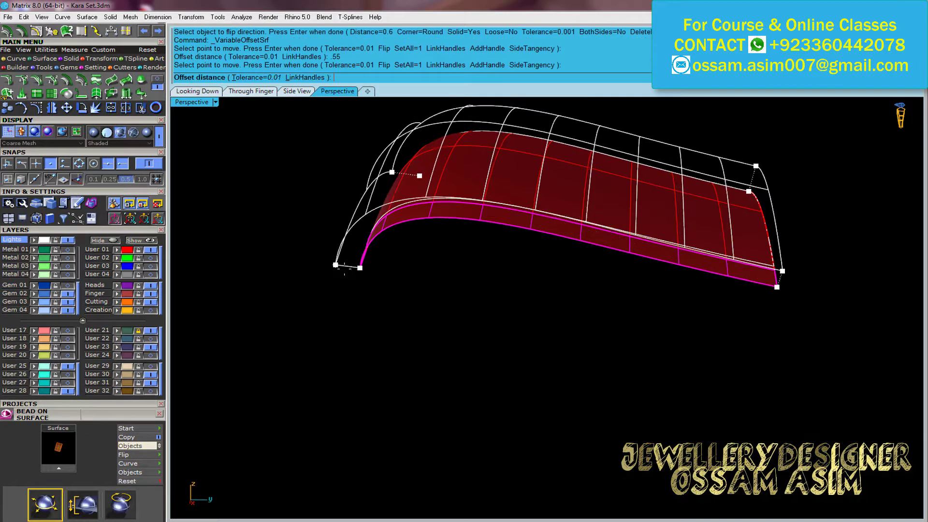
pyautogui.write('.35')
pyautogui.press('Return')
pyautogui.press('Return')
# Delete the extra grey offset surface and select the band surface and narrow strip
pyautogui.scroll(4, 387, 251)
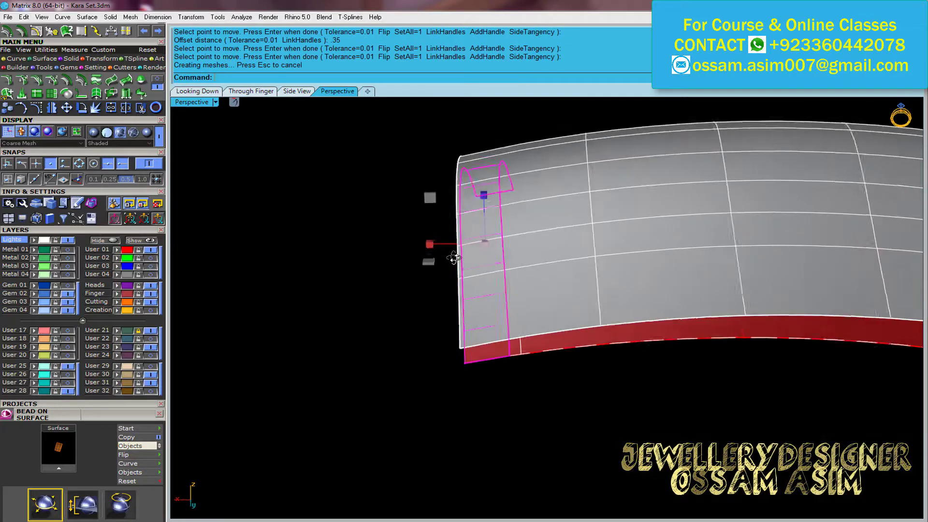
pyautogui.scroll(3, 429, 245)
pyautogui.click(541, 350)
pyautogui.click(542, 377)
pyautogui.press('Delete')
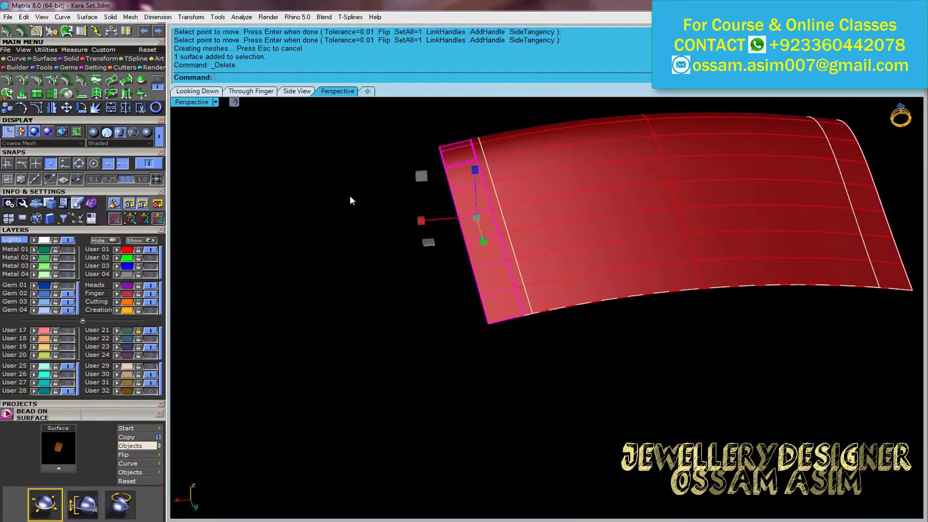
pyautogui.click(545, 216)
pyautogui.click(497, 256)
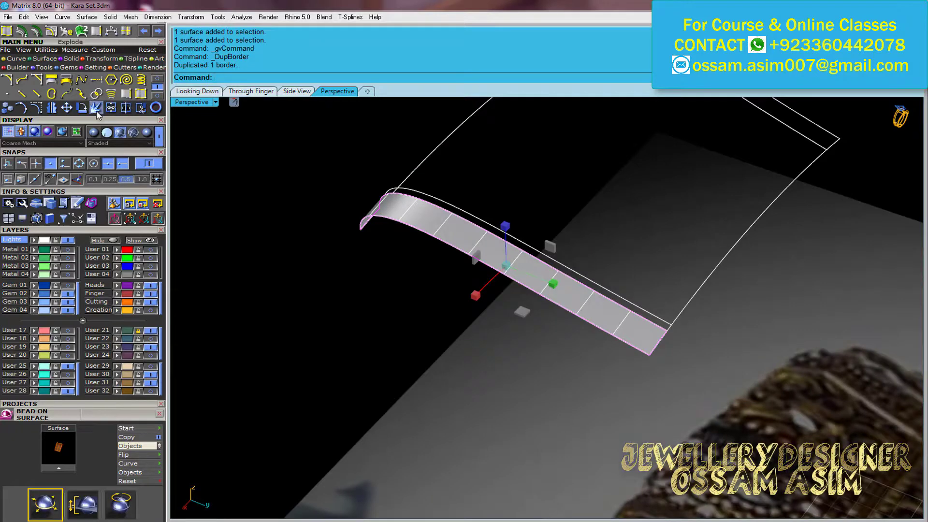
# Reselect the narrow strip among overlapping surfaces and orbit to reach its end points
pyautogui.click(79, 37)
pyautogui.hotkey('ctrl', 'a')
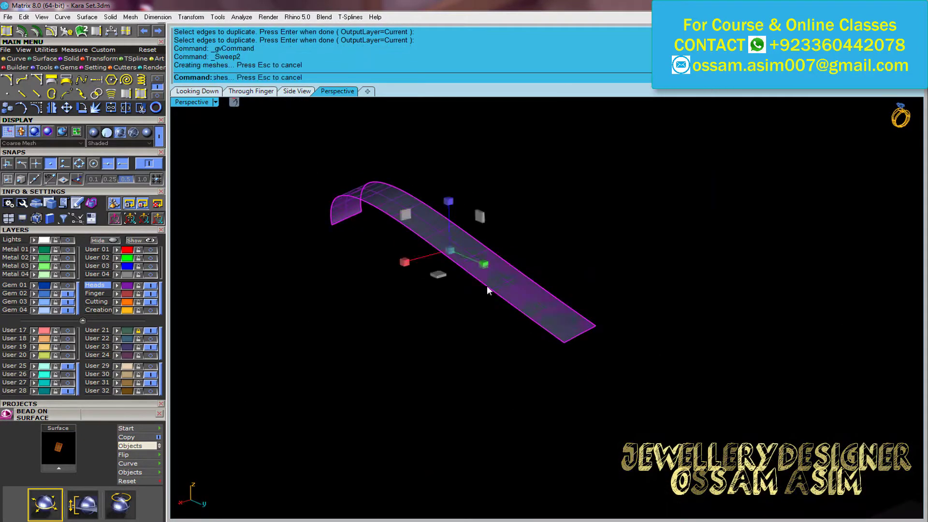
pyautogui.scroll(3, 486, 285)
pyautogui.click(546, 316)
pyautogui.moveTo(581, 324); pyautogui.dragTo(450, 117, button='right')
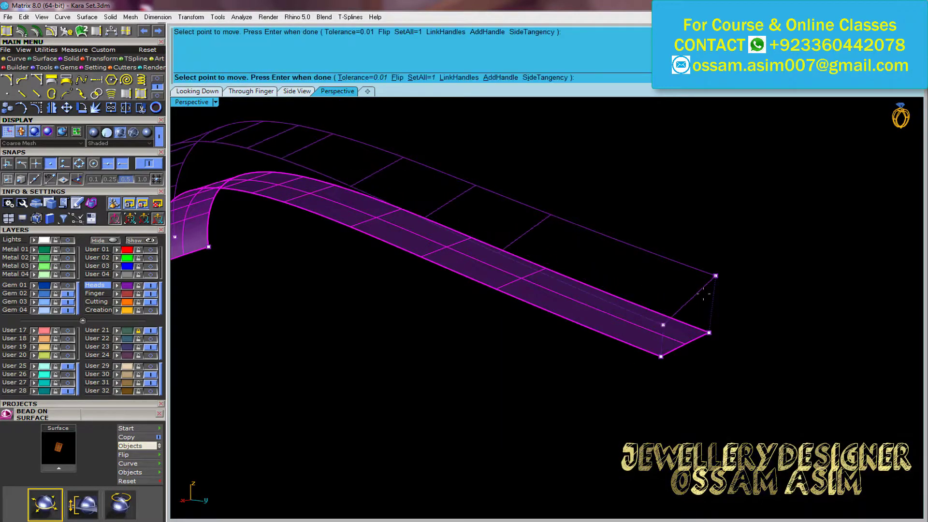
pyautogui.moveTo(718, 278); pyautogui.dragTo(281, 293, button='right')
# Offset the strip by 0.4 as a solid to form the purple rim
pyautogui.write('.4')
pyautogui.press('Return')
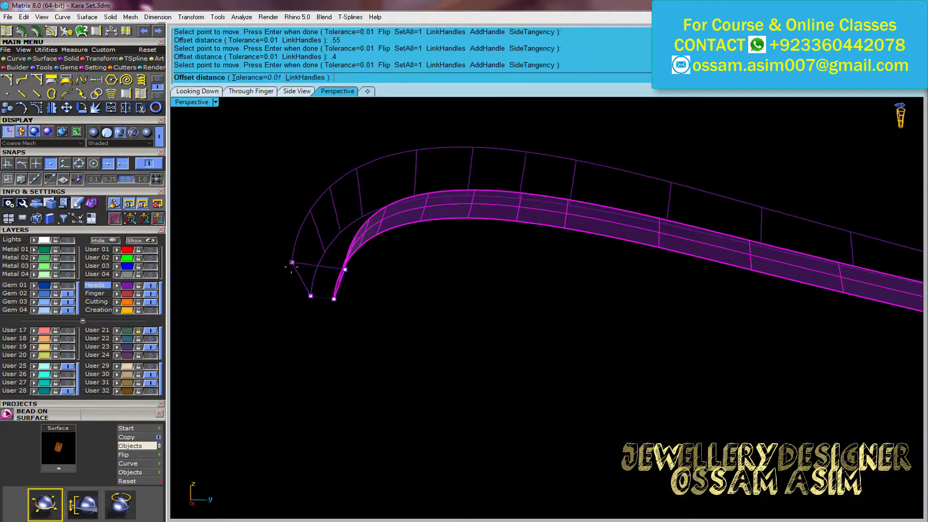
pyautogui.scroll(-3, 419, 290)
pyautogui.press('Return')
pyautogui.moveTo(419, 291); pyautogui.dragTo(431, 327, button='right')
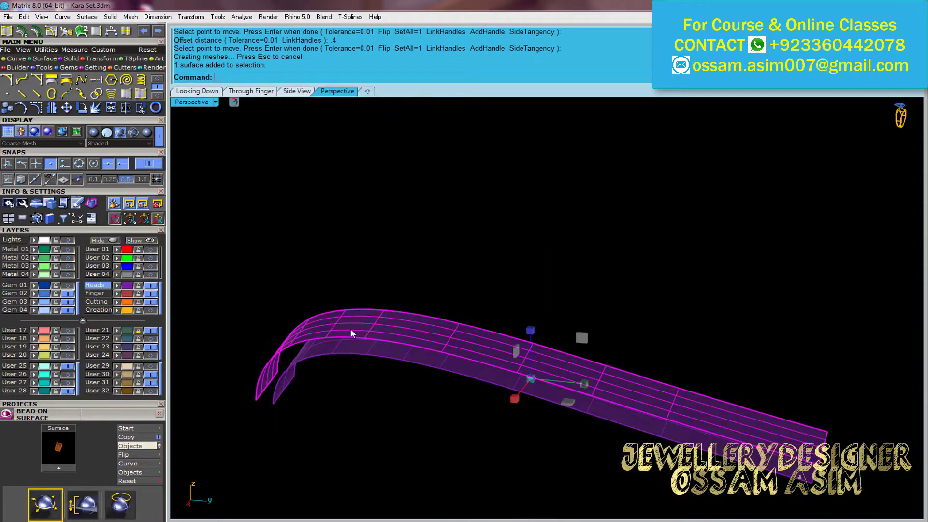
pyautogui.press('Return')
# Delete the leftover offset surface and turn on the gold band layer
pyautogui.hotkey('ctrl', 'a')
pyautogui.keyDown('ctrl'); pyautogui.click(321, 318); pyautogui.keyUp('ctrl')
pyautogui.press('Delete')
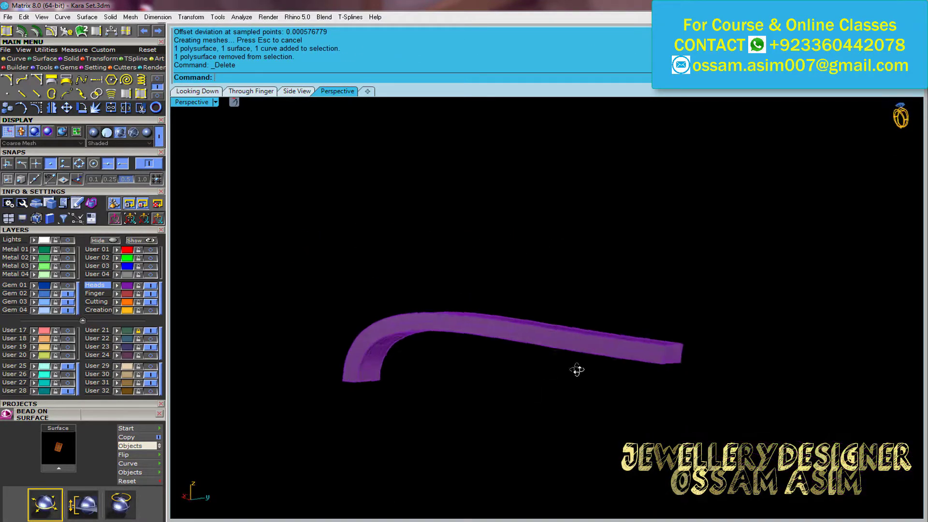
pyautogui.moveTo(504, 415); pyautogui.dragTo(99, 356, button='right')
pyautogui.click(151, 346)
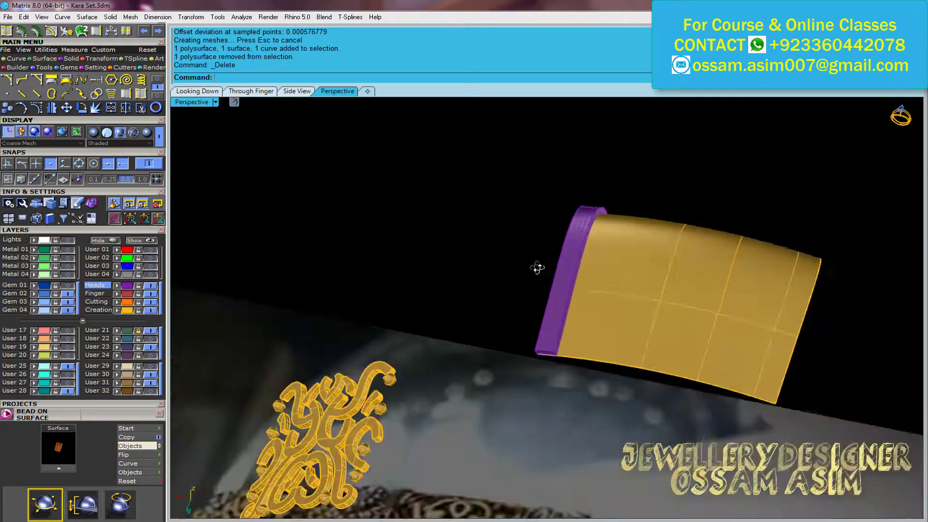
pyautogui.moveTo(539, 267); pyautogui.dragTo(493, 279, button='right')
# Bead the rim curve, oriented by the rim, with adjusted start, end and spacing
pyautogui.scroll(3, 493, 280)
pyautogui.press('F6')
pyautogui.click(554, 288)
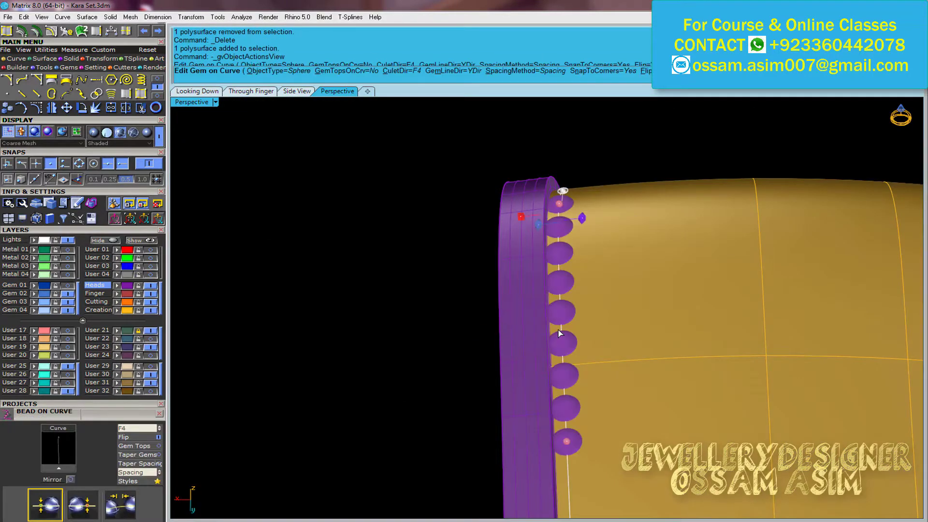
pyautogui.scroll(-3, 123, 419)
pyautogui.click(120, 392)
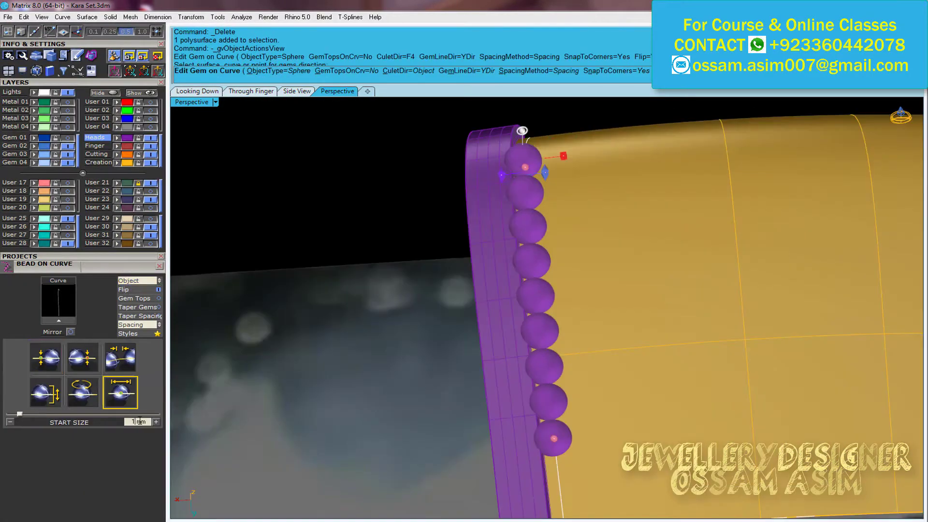
pyautogui.click(45, 357)
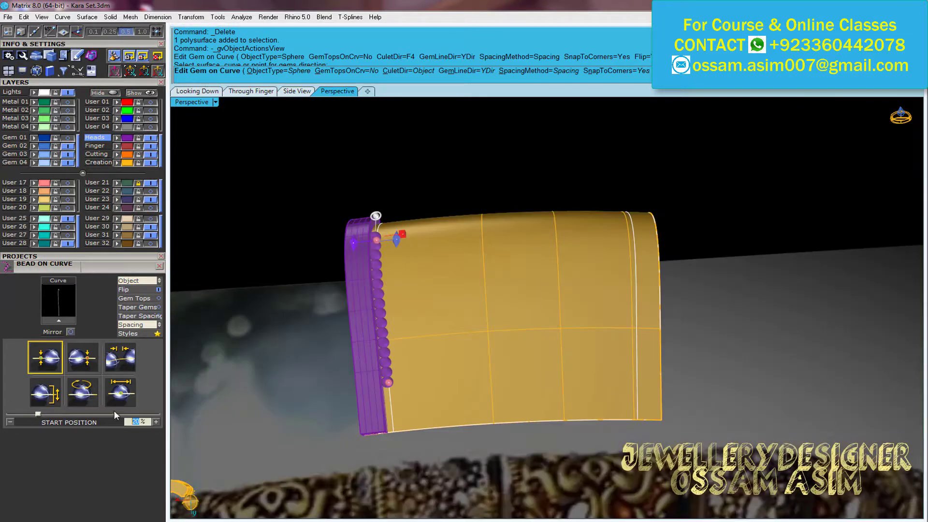
pyautogui.click(120, 358)
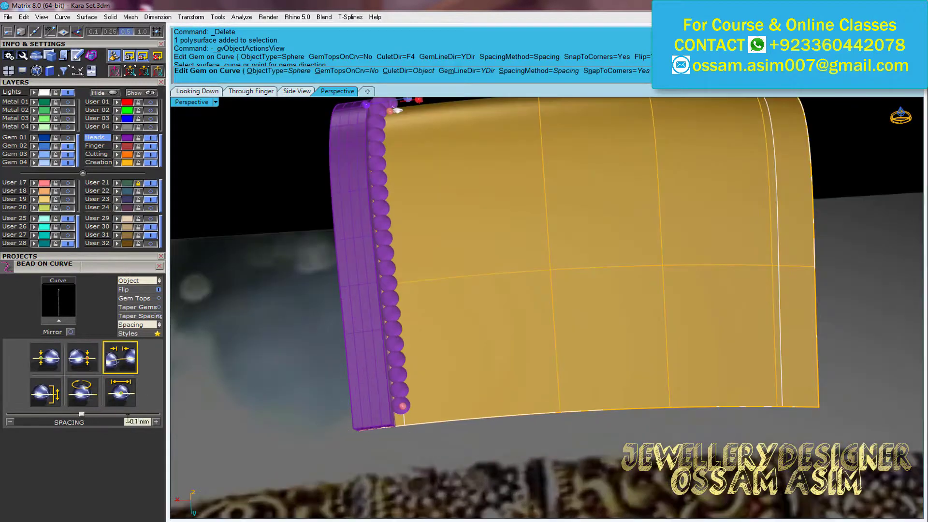
pyautogui.click(46, 357)
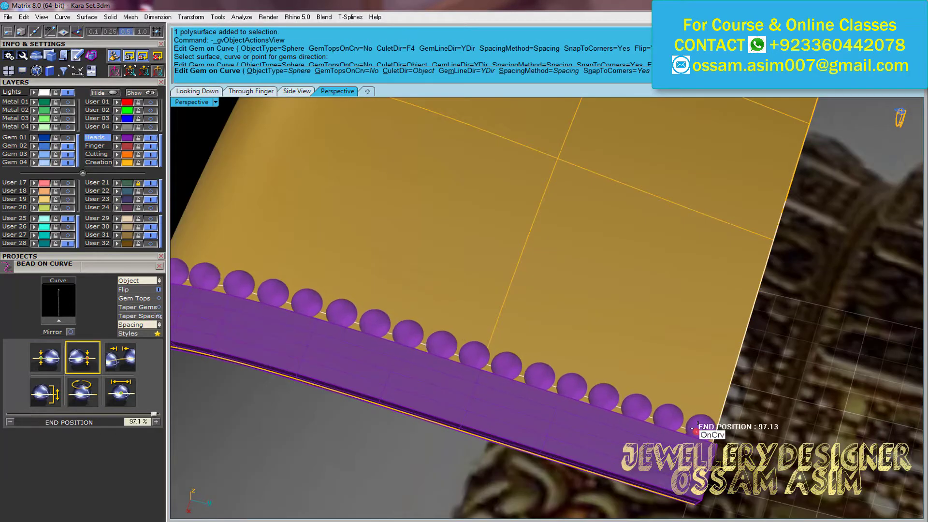
pyautogui.click(83, 357)
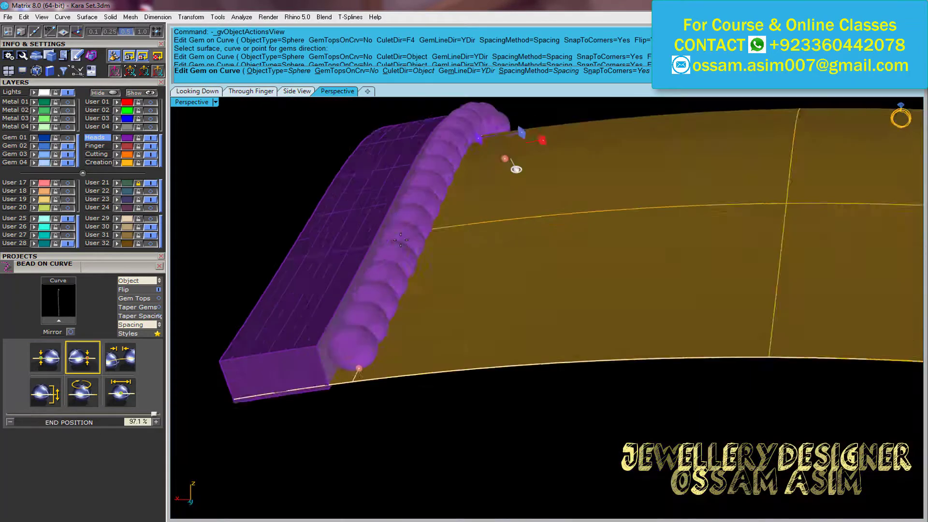
pyautogui.press('Return')
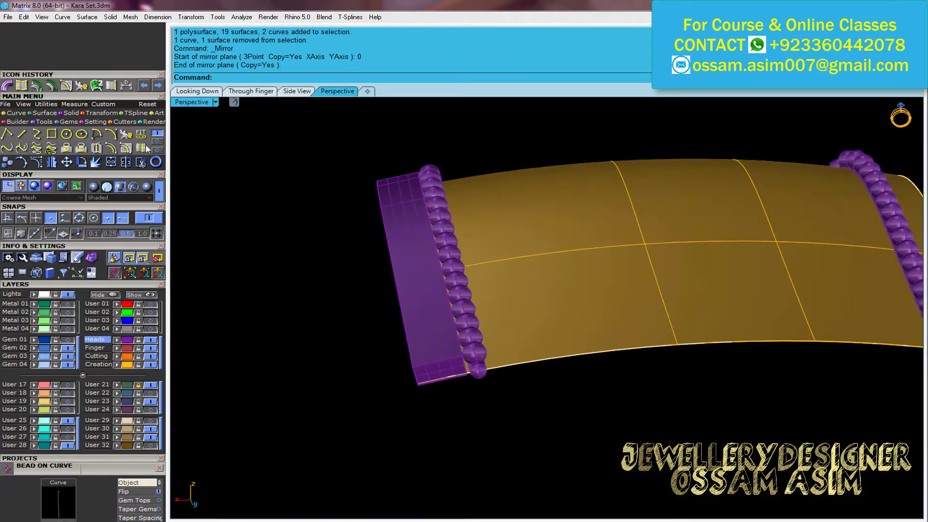
# Extract an isocurve from the gold surface
pyautogui.click(145, 148)
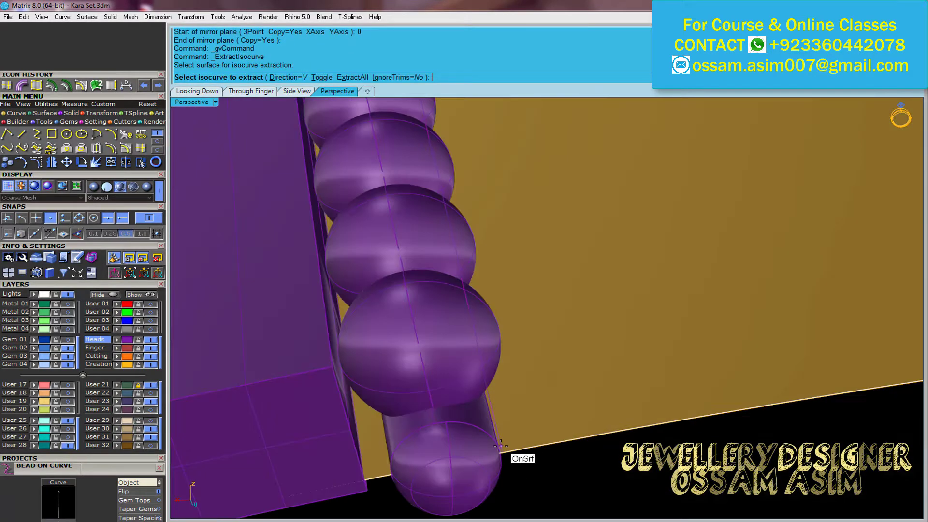
pyautogui.click(704, 244)
pyautogui.scroll(-2, 672, 261)
pyautogui.press('Return')
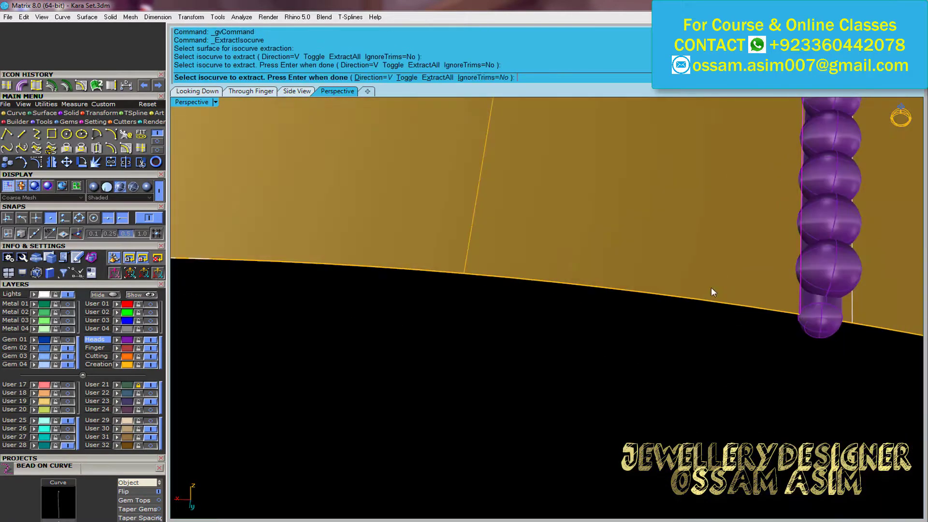
# Delete the unwanted beads and curves, then select the curved panel surface
pyautogui.scroll(-4, 711, 287)
pyautogui.scroll(-2, 591, 270)
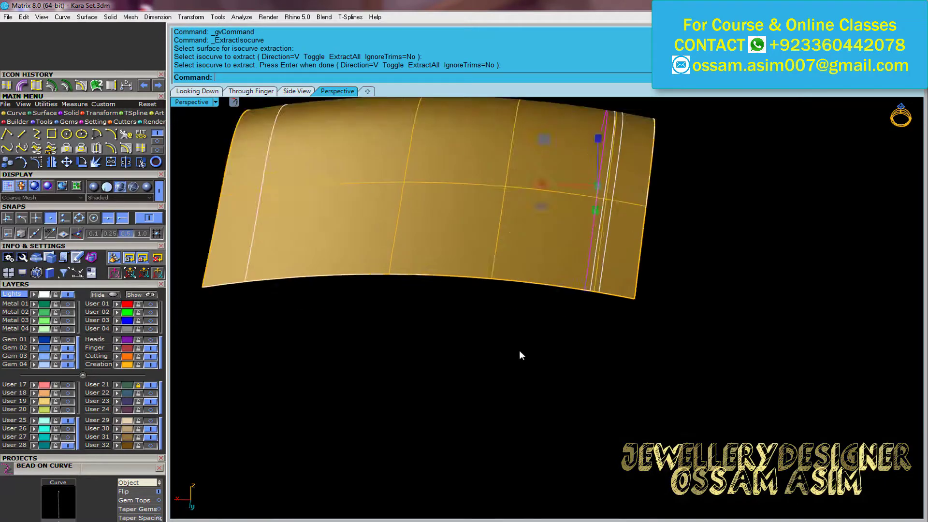
pyautogui.scroll(3, 519, 350)
pyautogui.press('Delete')
pyautogui.scroll(-4, 518, 401)
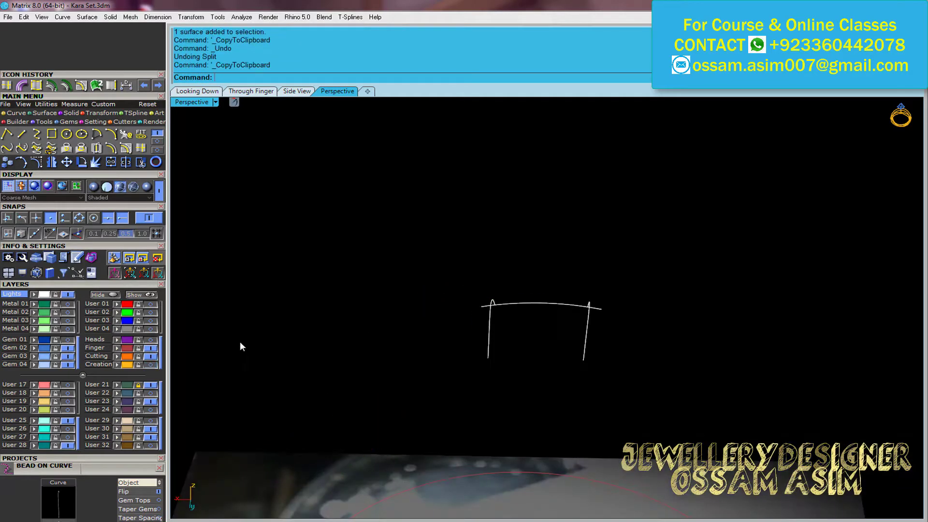
pyautogui.press('Delete')
pyautogui.click(534, 362)
pyautogui.click(554, 382)
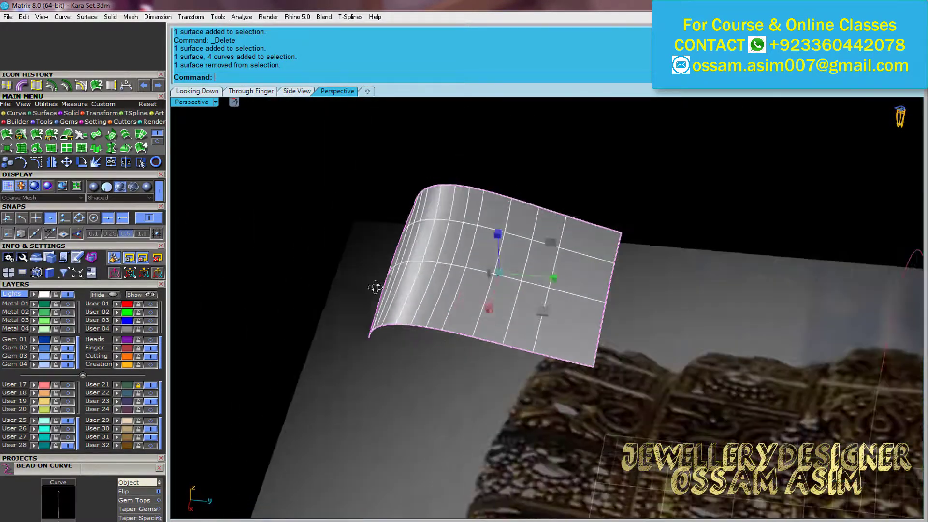
pyautogui.moveTo(376, 288)
pyautogui.mouseDown(button='right')
pyautogui.moveTo(450, 236)
pyautogui.moveTo(534, 345)
pyautogui.mouseUp(button='right')
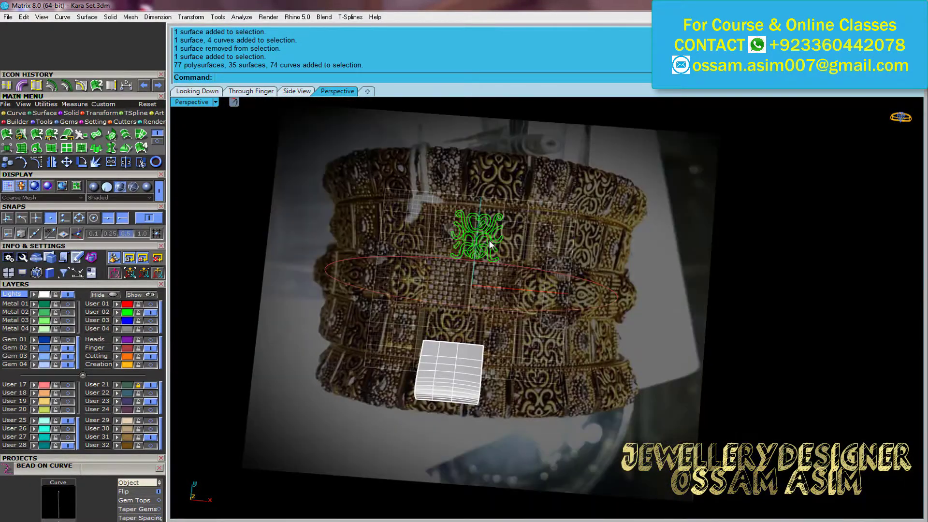
# Unroll the curved panel surface flat and rotate it 180 degrees
pyautogui.click(450, 372)
pyautogui.rightClick(252, 83)
pyautogui.click(286, 380)
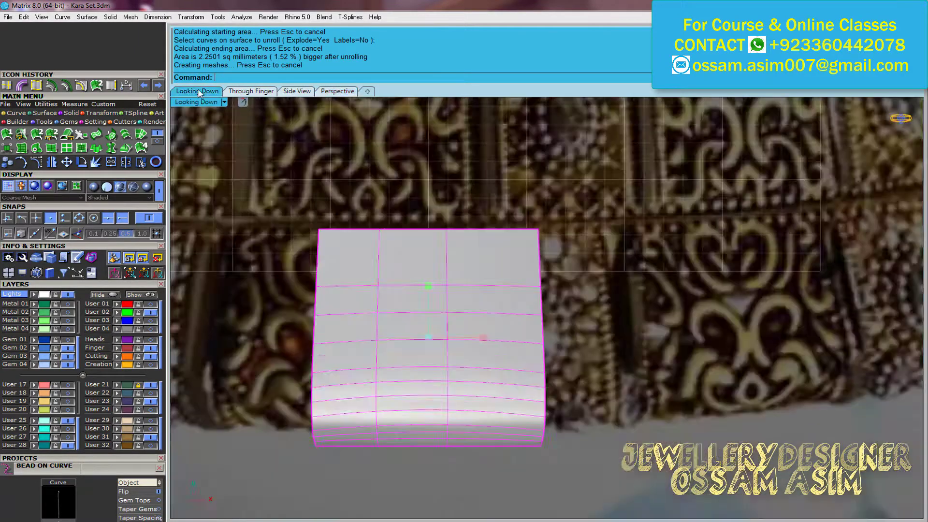
pyautogui.scroll(3, 460, 220)
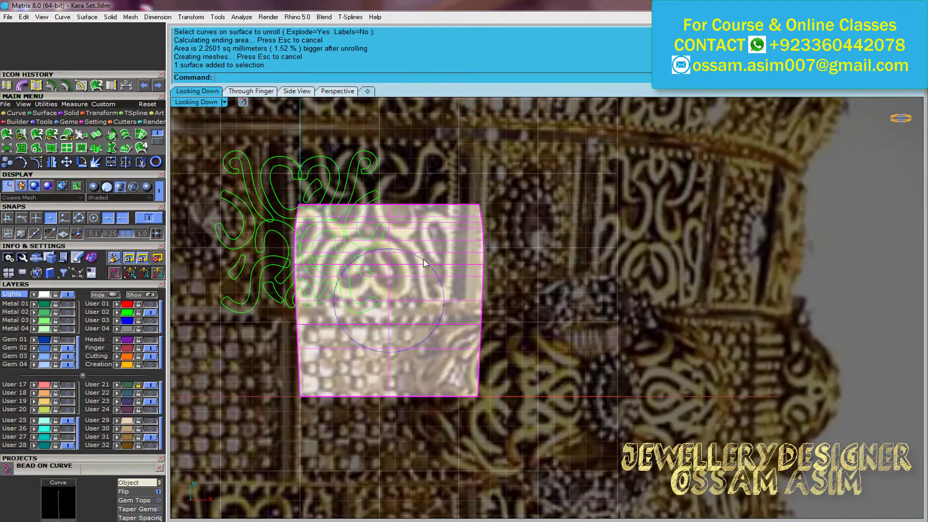
pyautogui.write('180')
pyautogui.press('Return')
# Move the filigree curves onto the flat panel using 0 as the target
pyautogui.scroll(2, 434, 228)
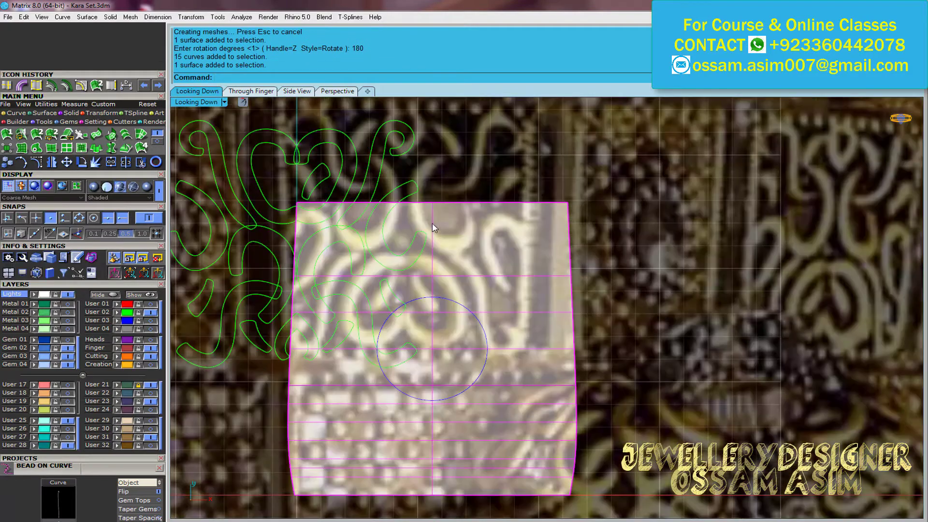
pyautogui.click(429, 219)
pyautogui.write('0')
pyautogui.press('Return')
pyautogui.scroll(-3, 491, 208)
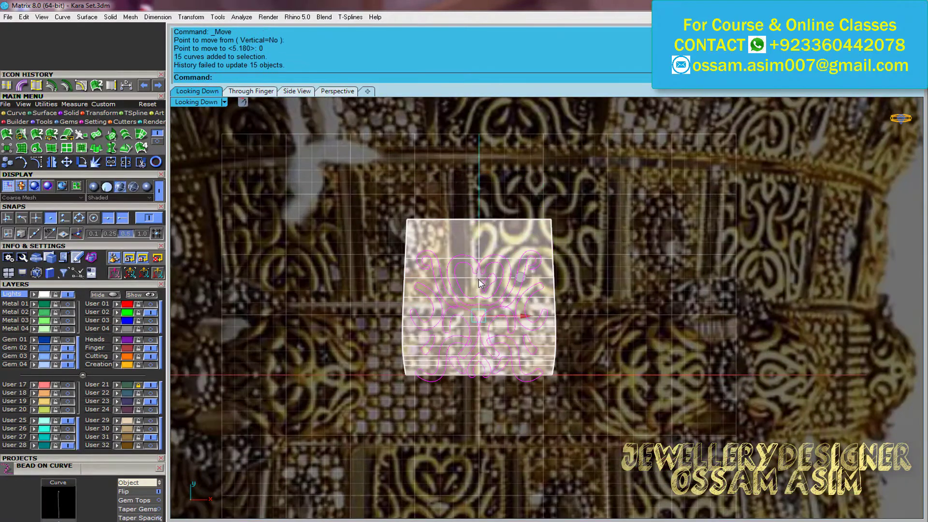
pyautogui.scroll(3, 479, 283)
pyautogui.scroll(-2, 485, 263)
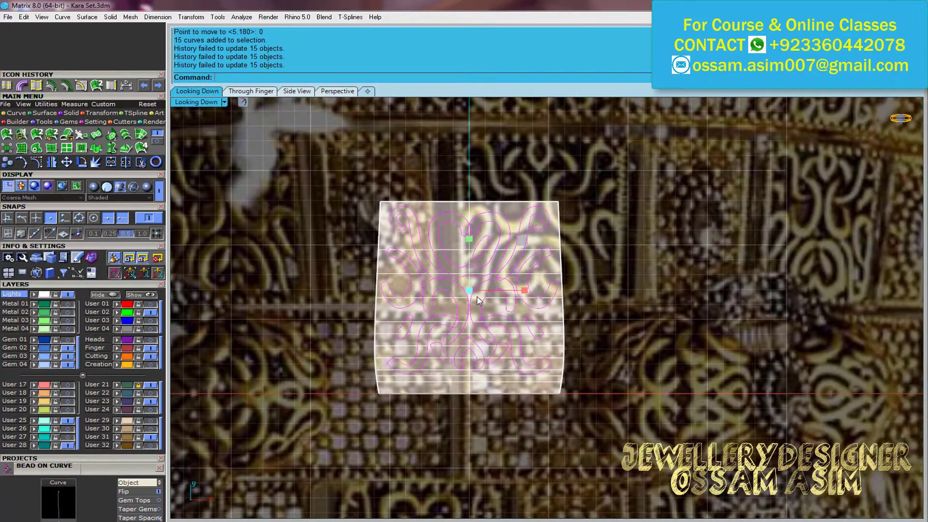
pyautogui.scroll(2, 481, 256)
# Select all the filigree pattern curves, excluding the flat base surface
pyautogui.press('Tab')
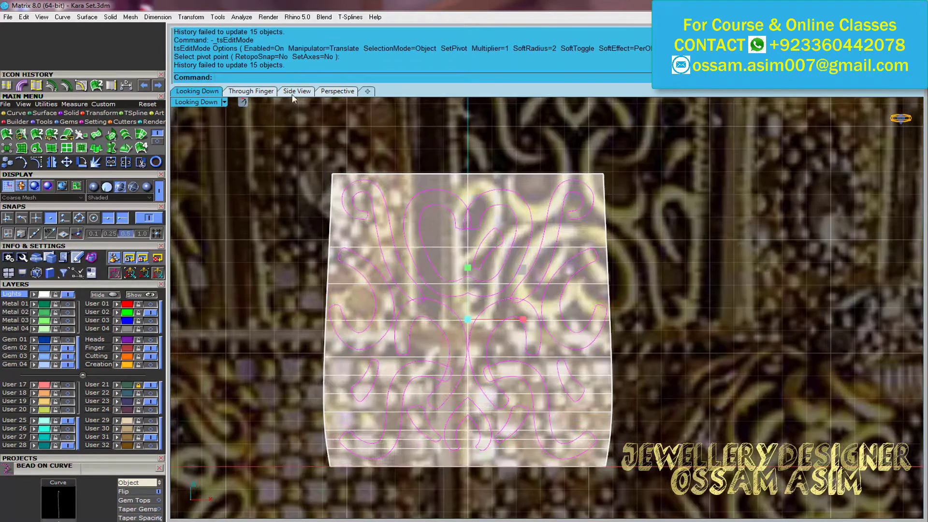
pyautogui.click(337, 91)
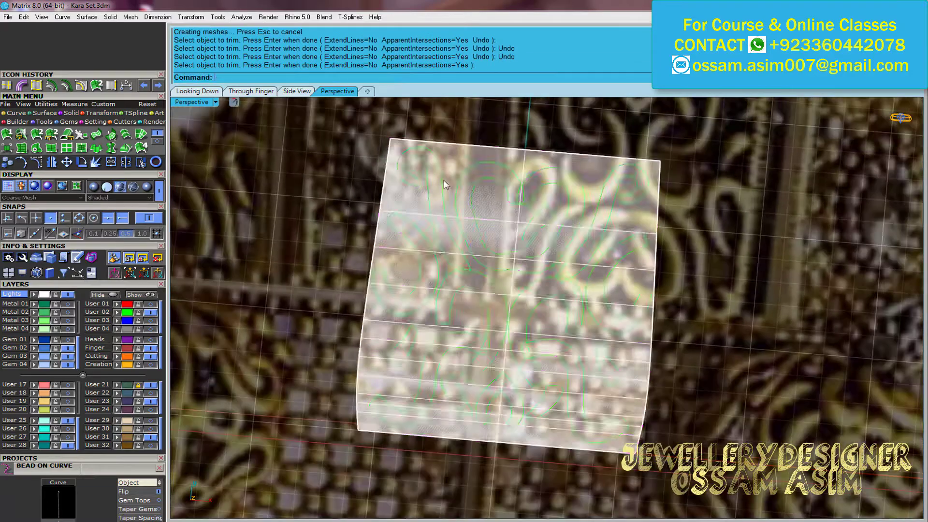
pyautogui.hotkey('ctrl', 'a')
pyautogui.keyDown('ctrl'); pyautogui.click(363, 193); pyautogui.keyUp('ctrl')
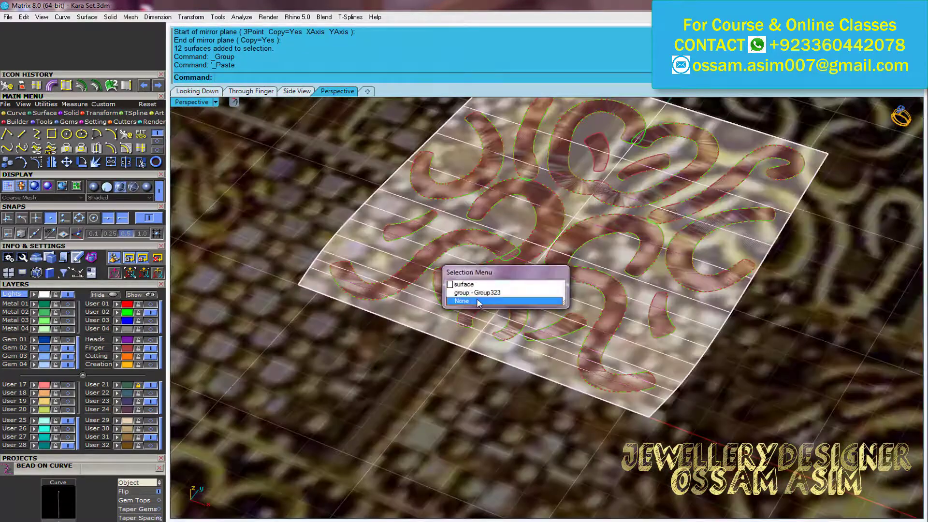
# Flow the filigree pattern from the flat base panel onto the curved target panel
pyautogui.click(108, 117)
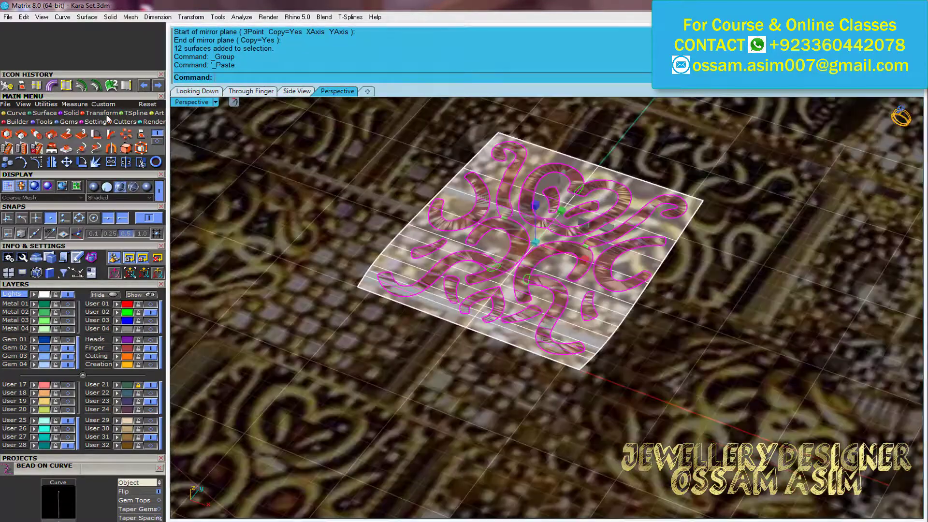
pyautogui.click(505, 290)
pyautogui.scroll(5, 404, 310)
pyautogui.click(352, 266)
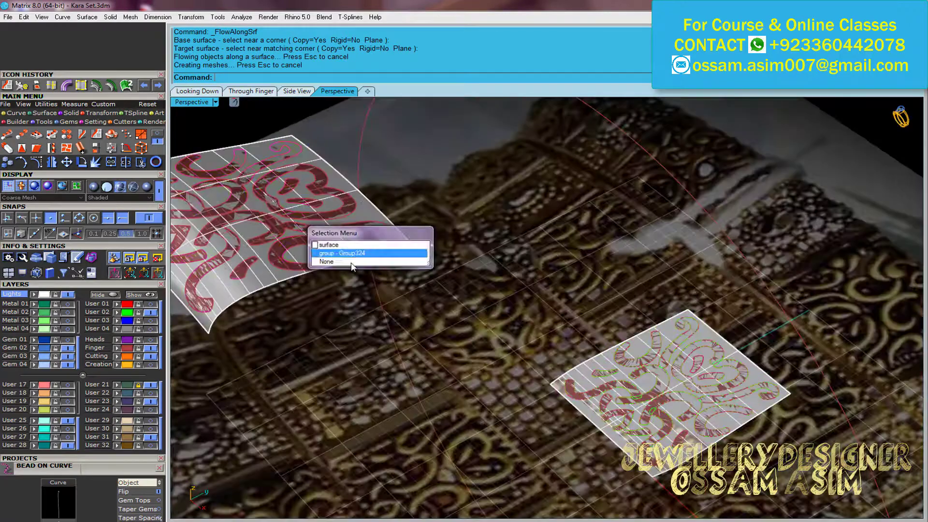
pyautogui.scroll(-3, 355, 223)
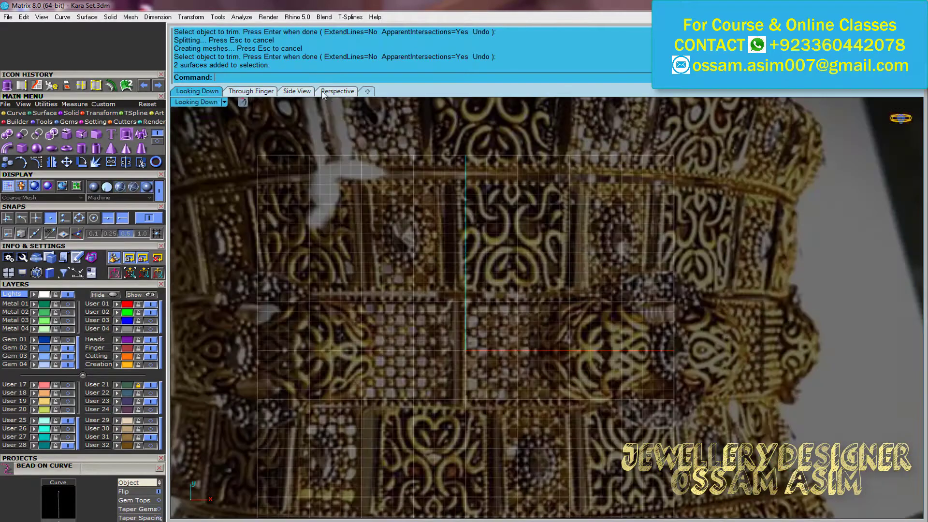
# Pick the stray red offset surface among overlapping objects and delete it
pyautogui.click(333, 91)
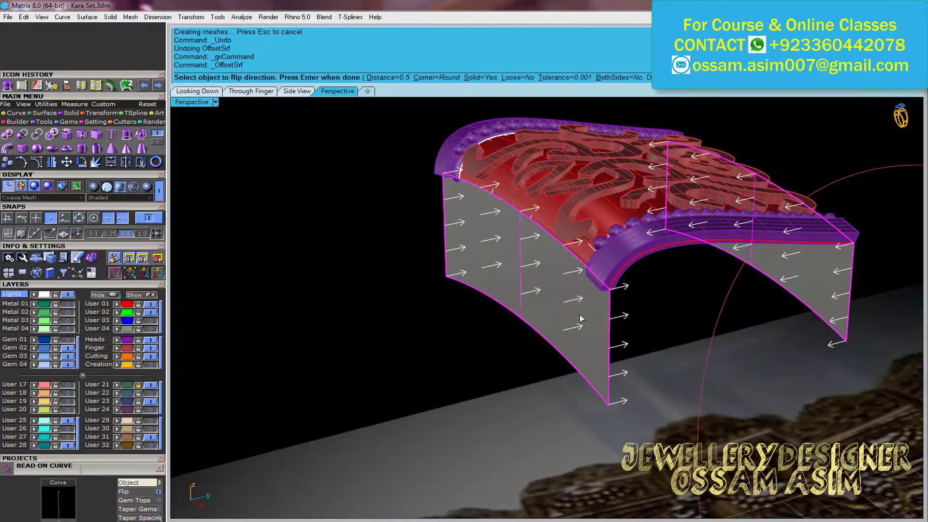
pyautogui.moveTo(476, 335); pyautogui.dragTo(536, 284, button='right')
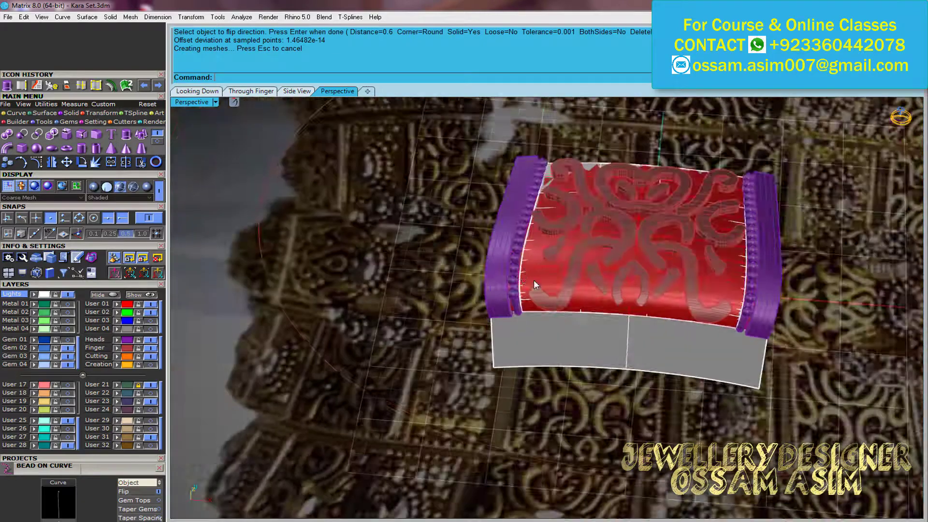
pyautogui.click(535, 284)
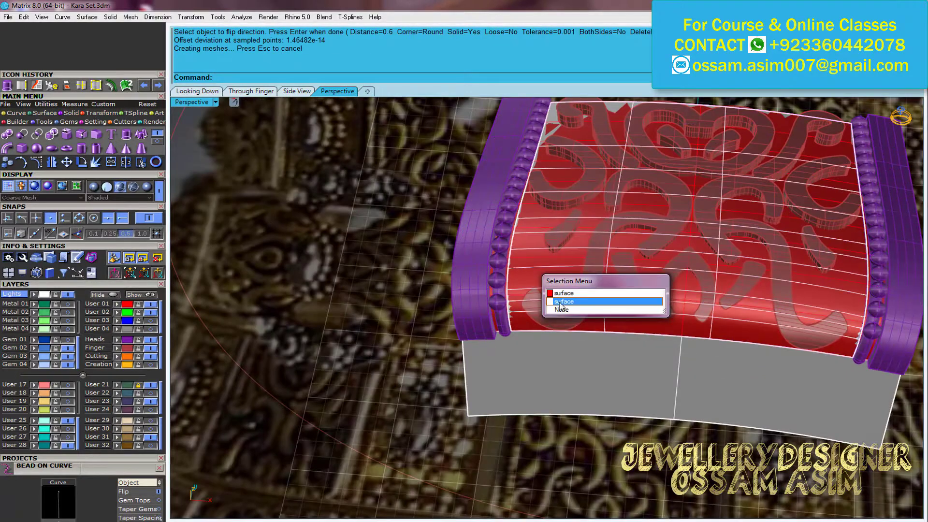
pyautogui.click(570, 301)
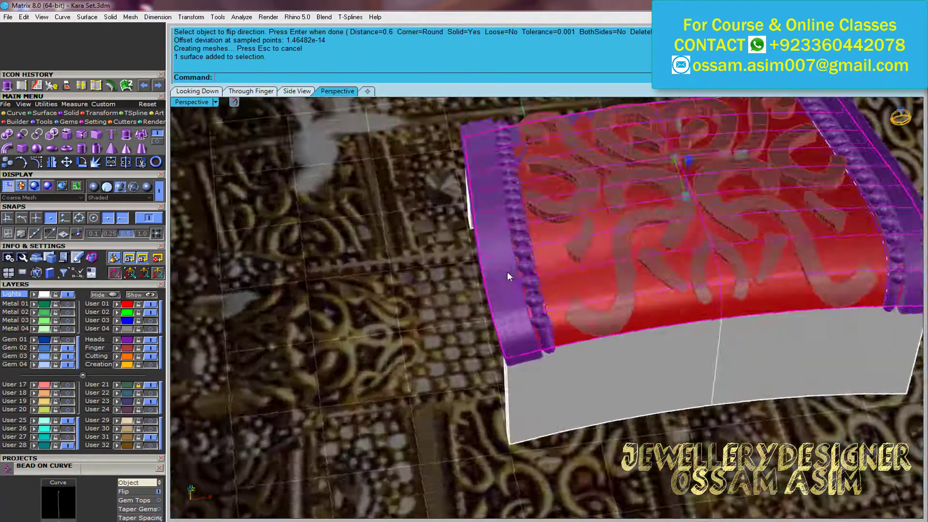
pyautogui.press('Delete')
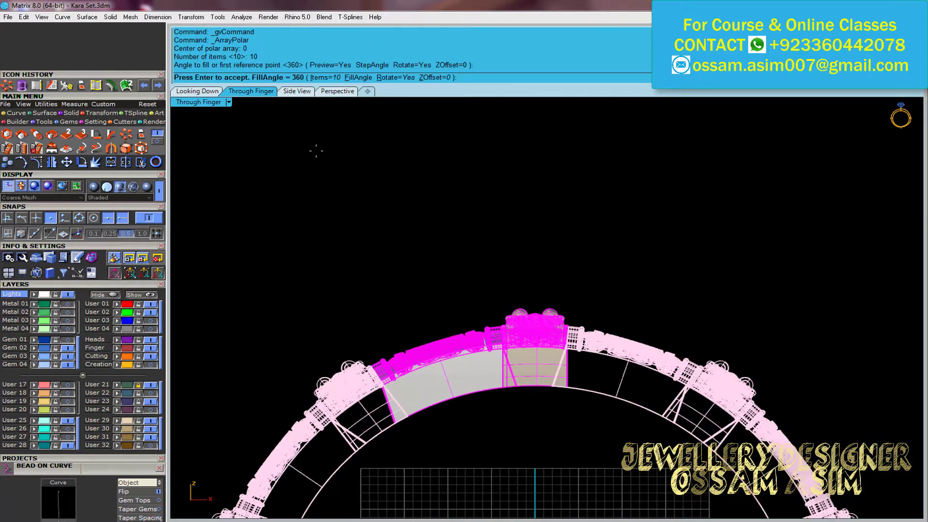
# Accept the ten-copy polar array, save the kara file, and group the gold openwork band
pyautogui.press('Return')
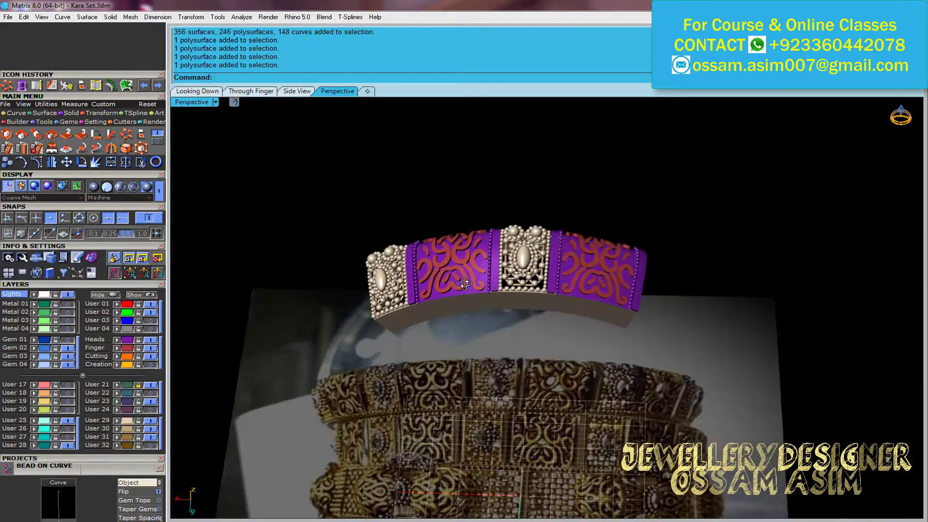
pyautogui.hotkey('ctrl', 's')
pyautogui.hotkey('ctrl', 'a')
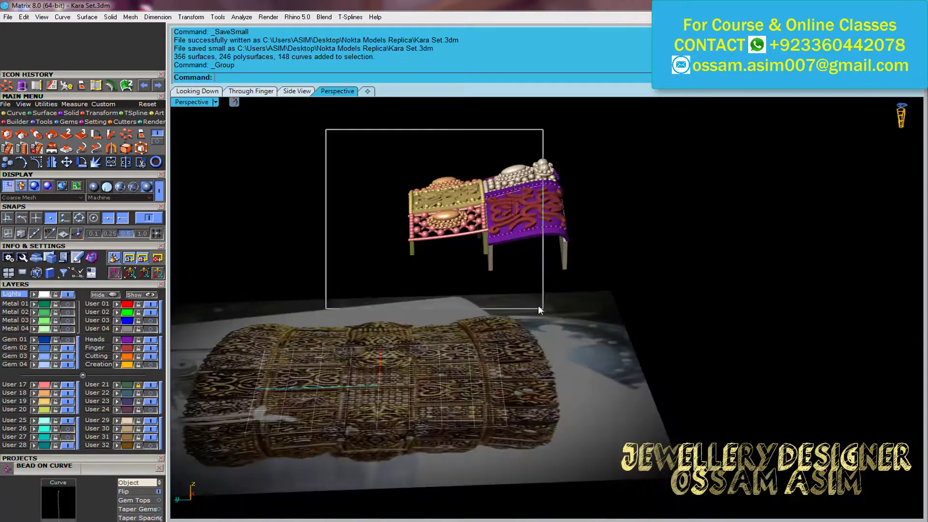
pyautogui.moveTo(326, 128); pyautogui.dragTo(531, 310)
pyautogui.hotkey('ctrl', 'g')
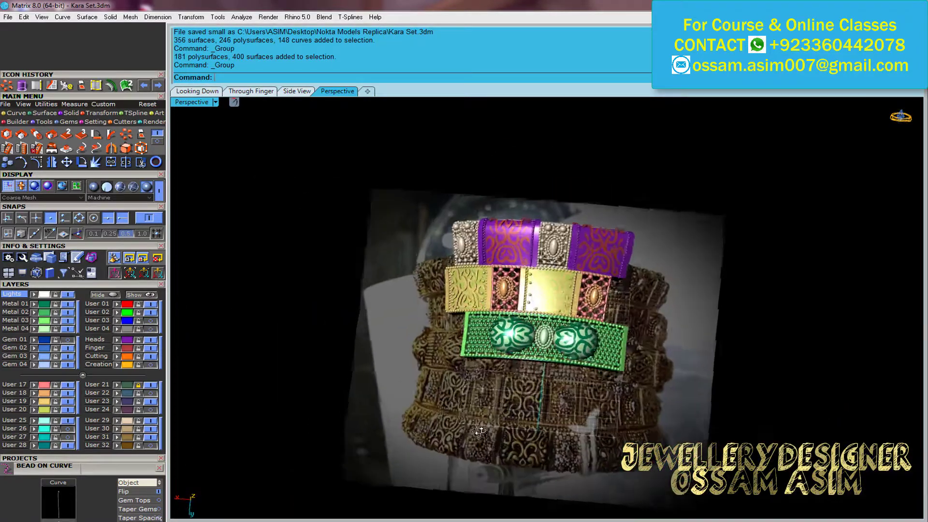
# Group the third band and select the band pieces for the next polar array
pyautogui.click(548, 345)
pyautogui.hotkey('ctrl', 'g')
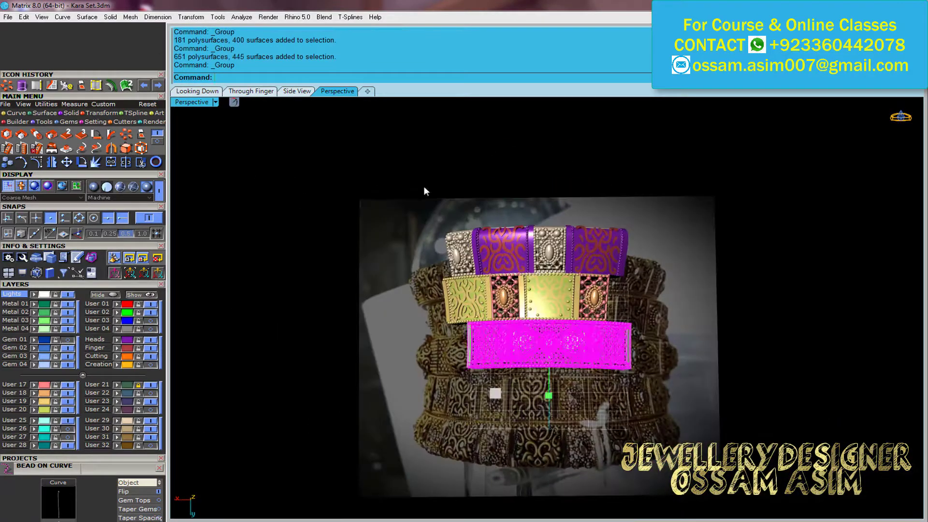
pyautogui.click(234, 102)
pyautogui.hotkey('ctrl', 'a')
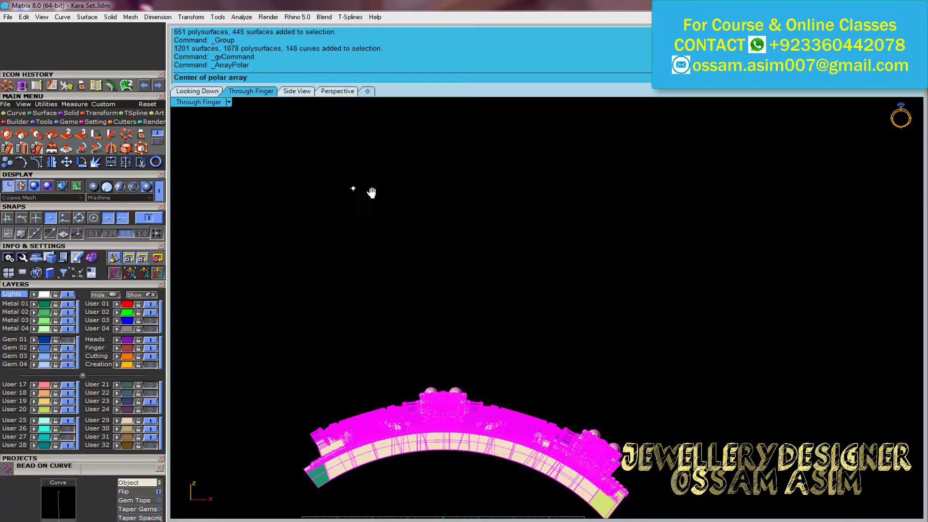
# Polar-array the green band 5 times about 0, then mirror-copy the purple and gold bands
pyautogui.write('0')
pyautogui.press('Return')
pyautogui.write('5')
pyautogui.press('Return')
pyautogui.press('Return')
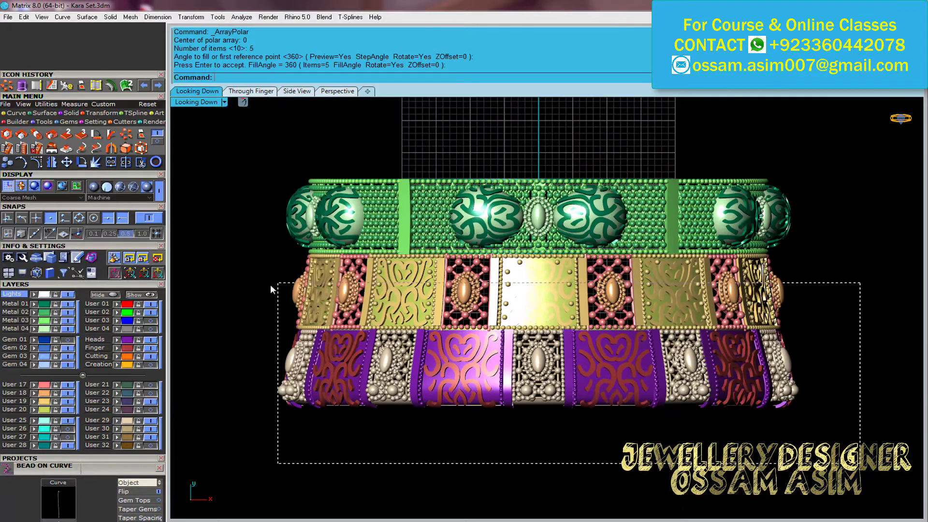
pyautogui.click(271, 284)
pyautogui.write('mirror')
pyautogui.press('Return')
pyautogui.write('0')
pyautogui.press('Return')
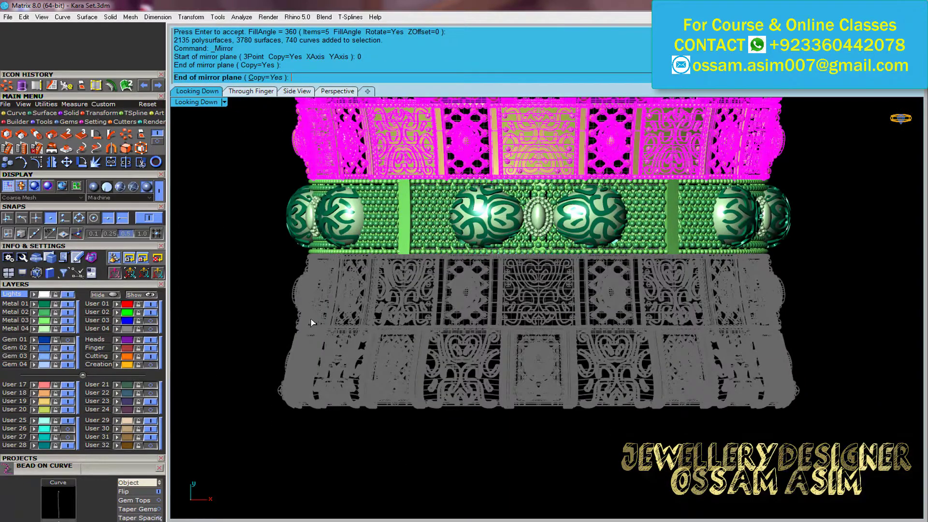
pyautogui.click(269, 238)
# Orbit the Perspective view to inspect the finished bangle from the side
pyautogui.click(343, 90)
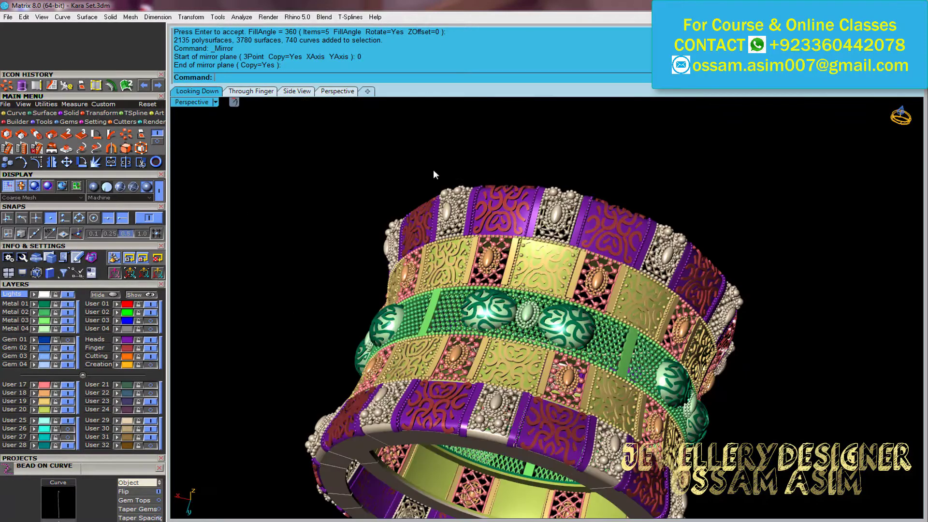
pyautogui.moveTo(514, 464); pyautogui.dragTo(409, 457, button='right')
pyautogui.moveTo(513, 479); pyautogui.dragTo(535, 482, button='right')
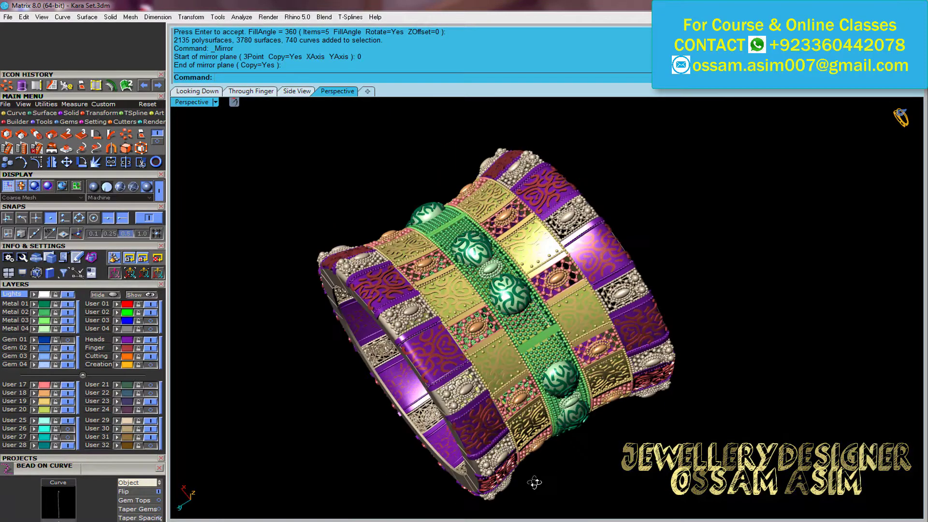
pyautogui.moveTo(548, 450); pyautogui.dragTo(327, 264, button='right')
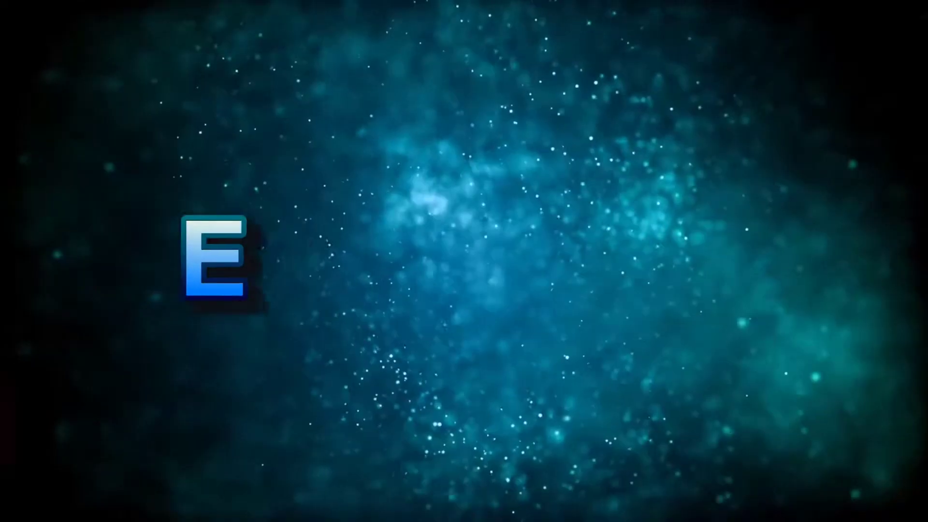